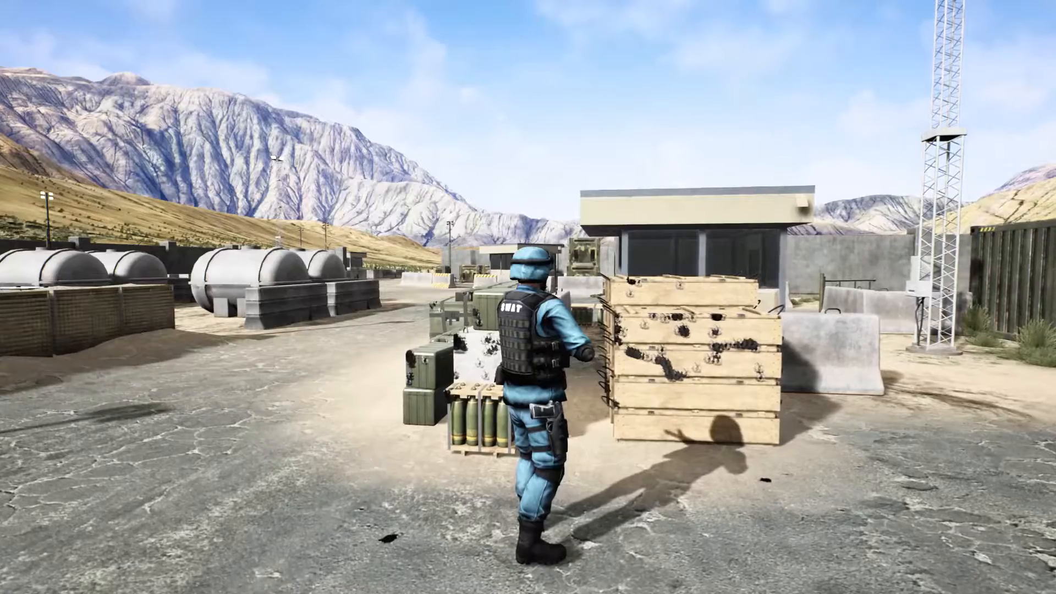
Stop the running play session and return to the level view around the stacked wooden crates
{"action": "key", "text": "shift+F1"}
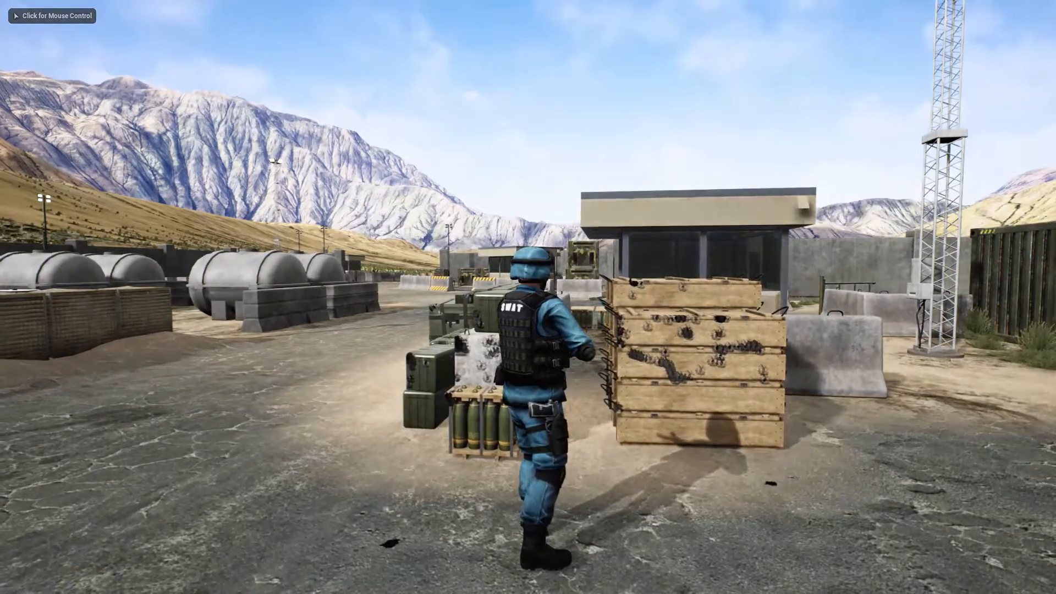
{"action": "key", "text": "Escape"}
{"action": "right_click_drag", "start_coordinate": [411, 337], "coordinate": [375, 318]}
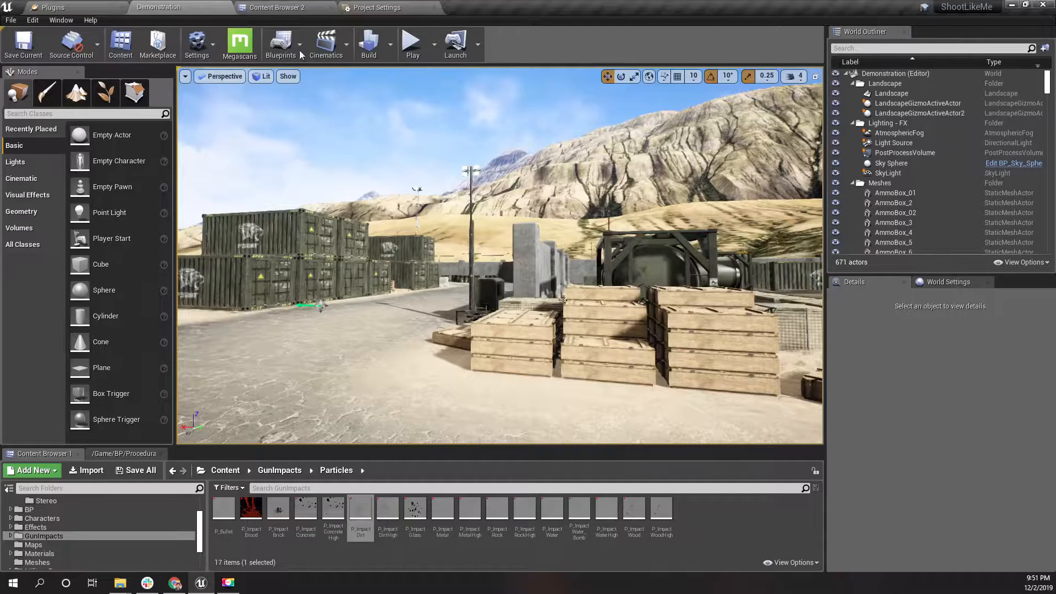
{"action": "right_click_drag", "start_coordinate": [396, 247], "coordinate": [353, 292]}
{"action": "right_click_drag", "start_coordinate": [434, 253], "coordinate": [454, 242]}
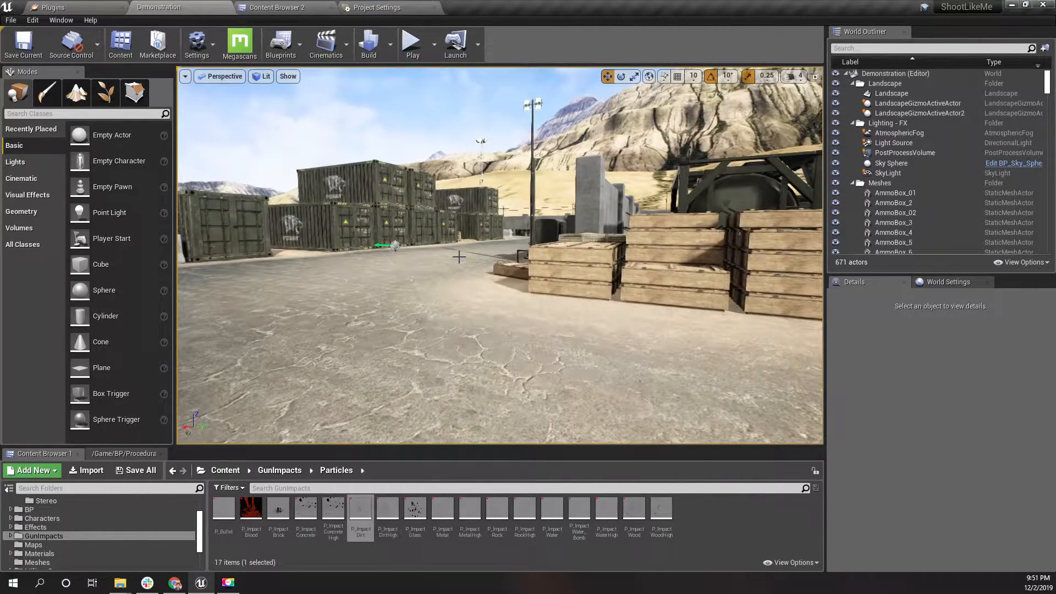
Browse the particle systems in GunImpacts > Particles, inspect the emitters of P_ImpactGlass, and close it to return to the level
{"action": "left_click", "coordinate": [263, 6]}
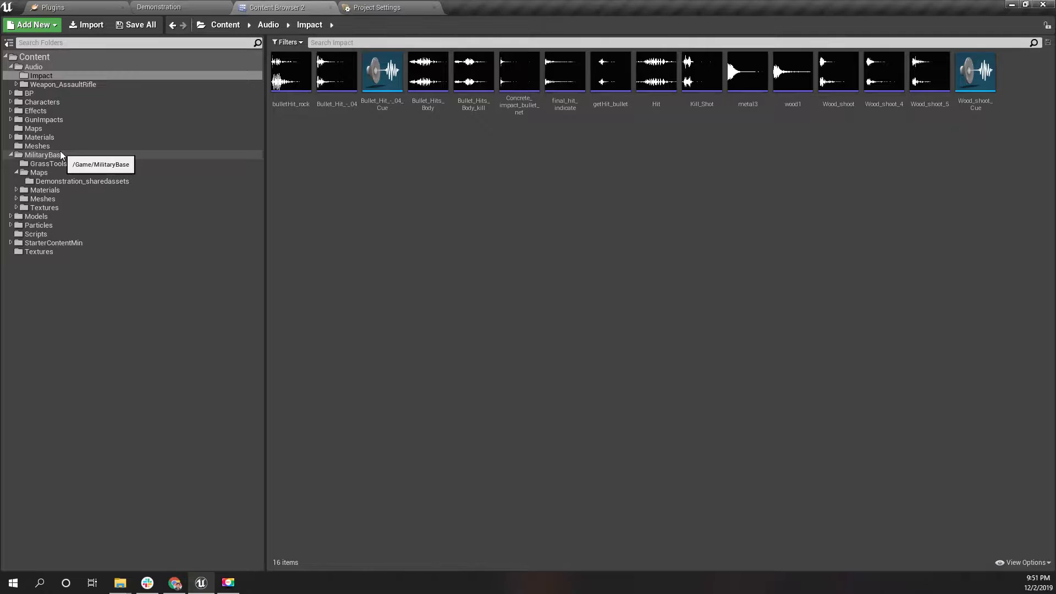
{"action": "left_click", "coordinate": [54, 120]}
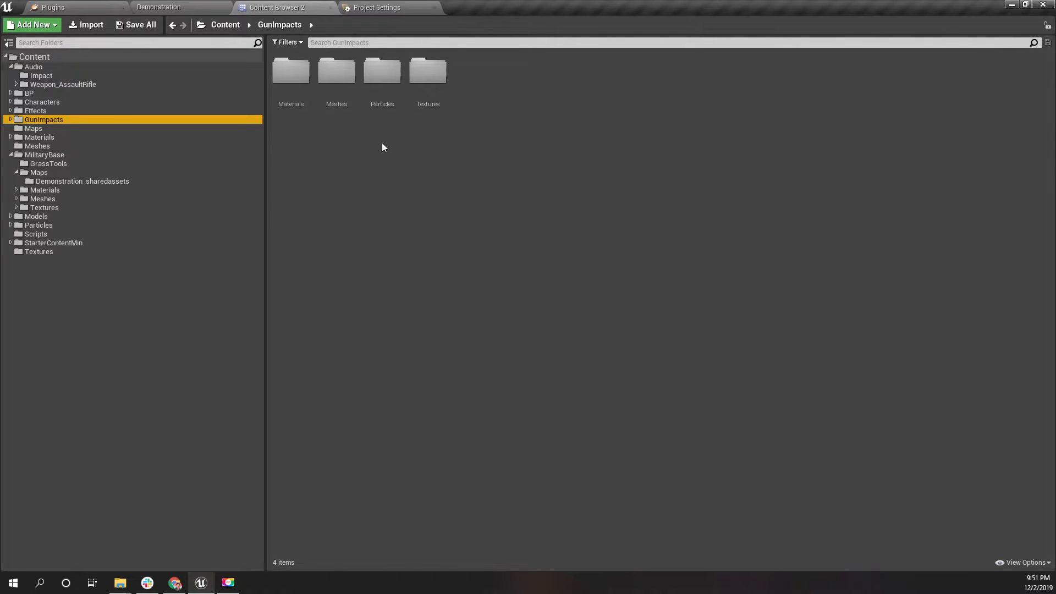
{"action": "double_click", "coordinate": [380, 97]}
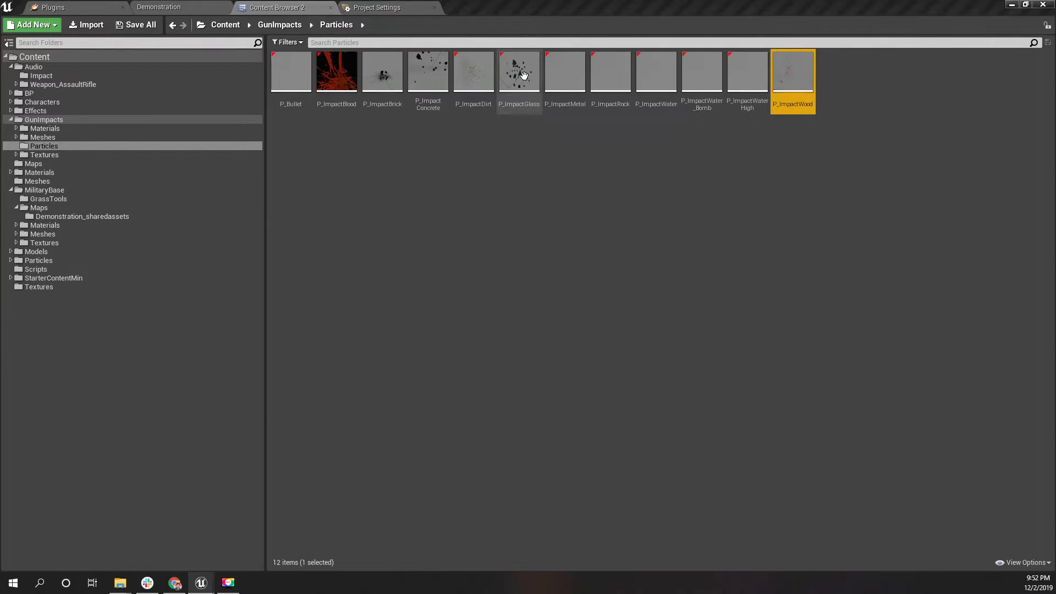
{"action": "left_click", "coordinate": [519, 74]}
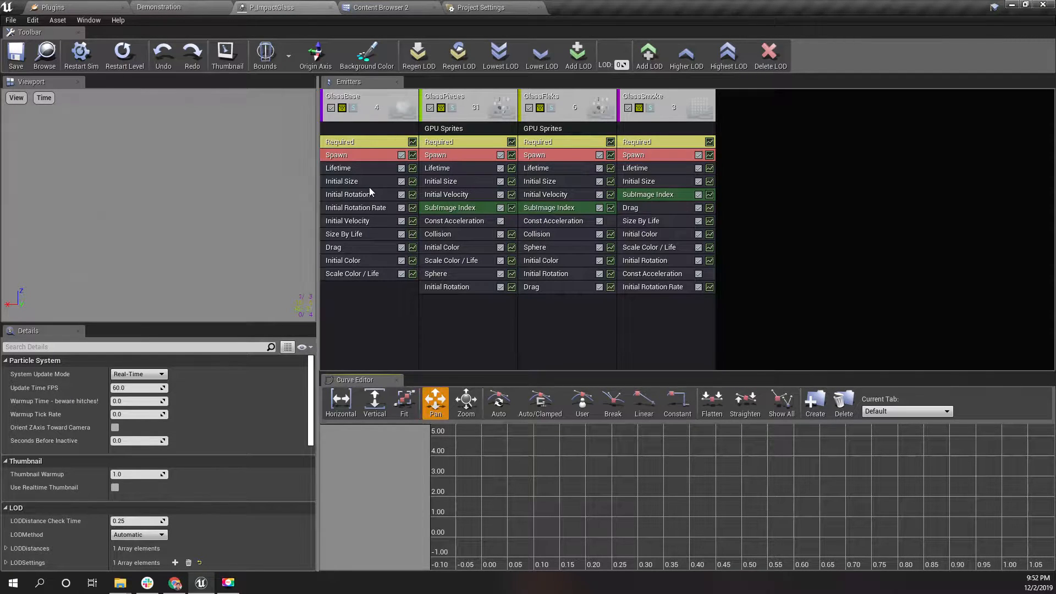
{"action": "left_click", "coordinate": [330, 8]}
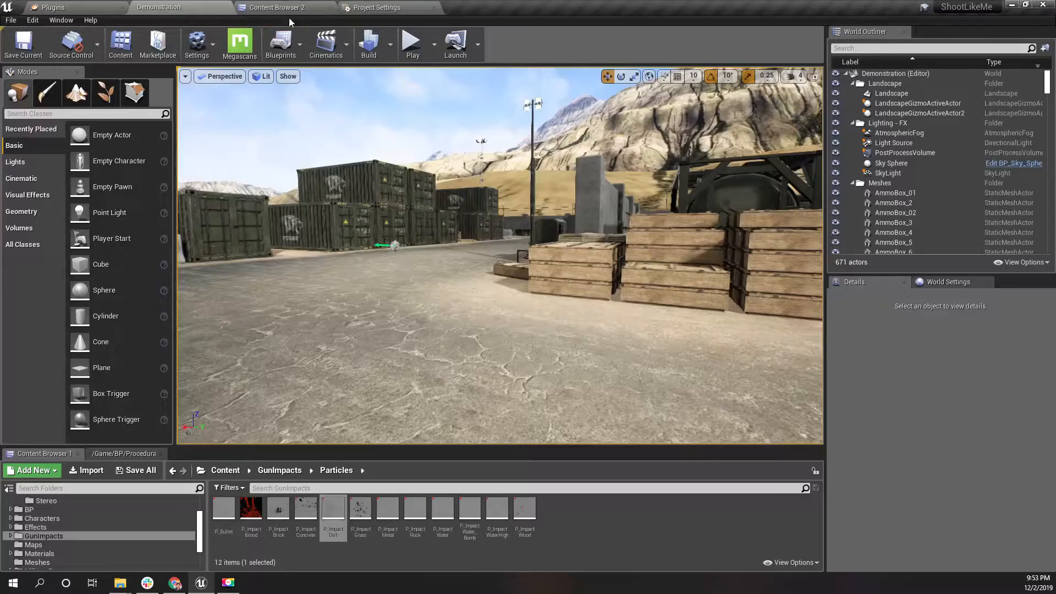
{"action": "left_click_drag", "start_coordinate": [395, 221], "coordinate": [357, 251]}
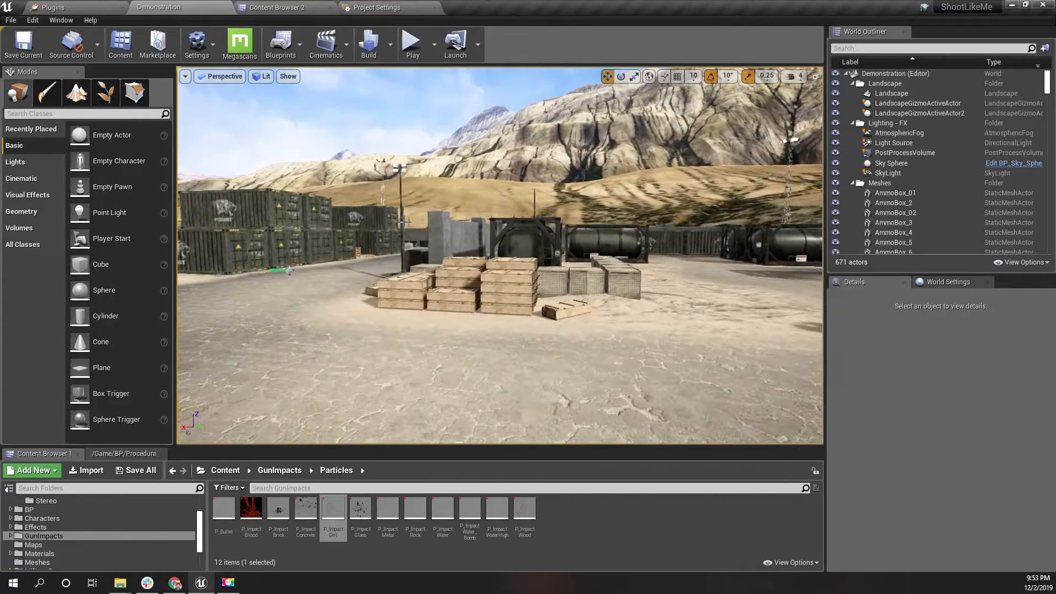
Preview impact sounds in the Audio > Impact folder, including bulletHit_rock and the bullet hit sound cue
{"action": "left_click", "coordinate": [277, 7]}
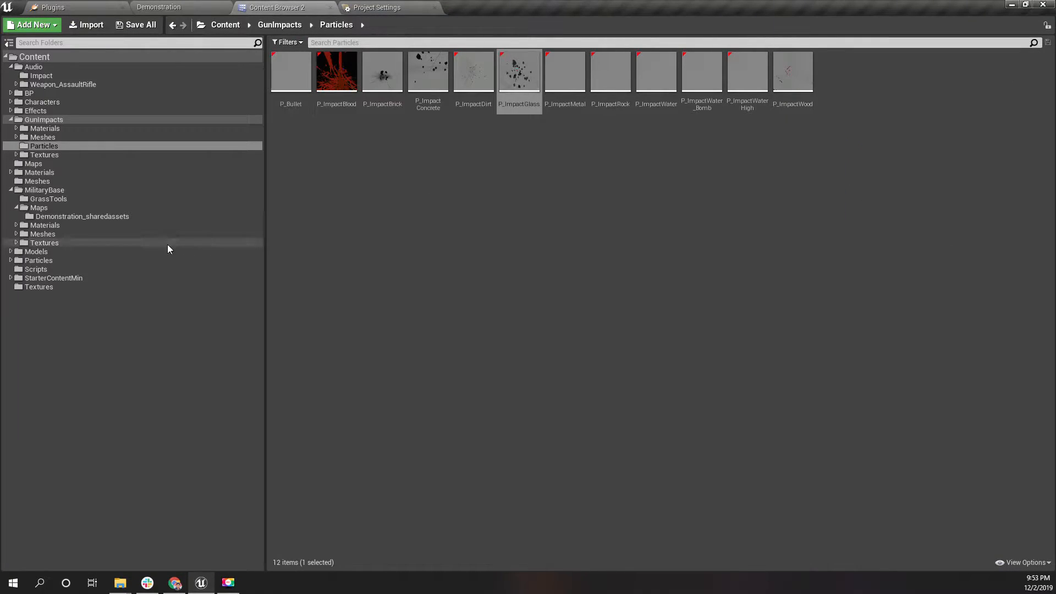
{"action": "left_click", "coordinate": [44, 76]}
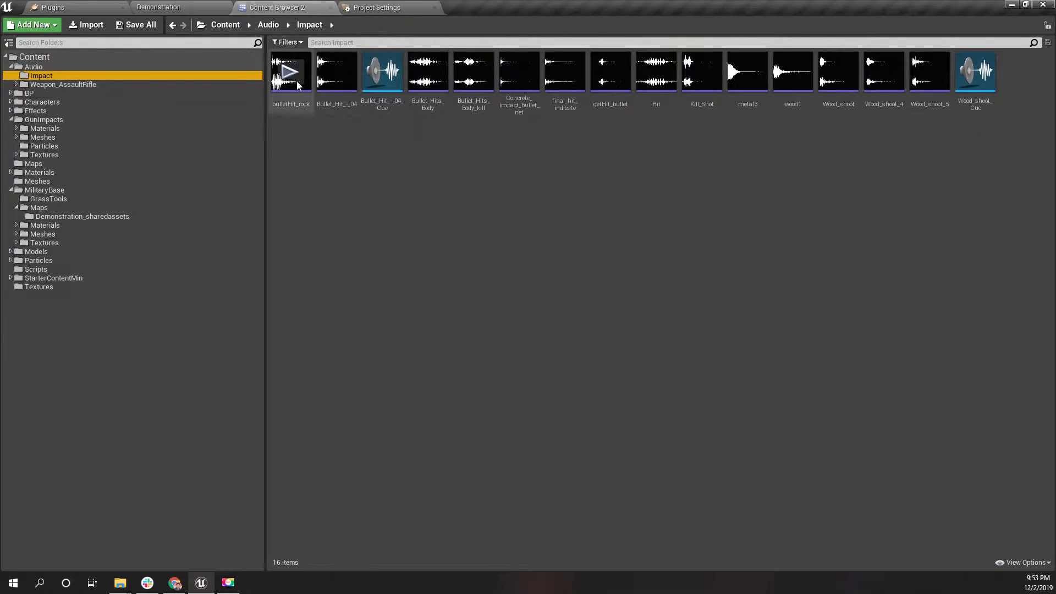
{"action": "left_click", "coordinate": [292, 75]}
{"action": "left_click", "coordinate": [383, 72]}
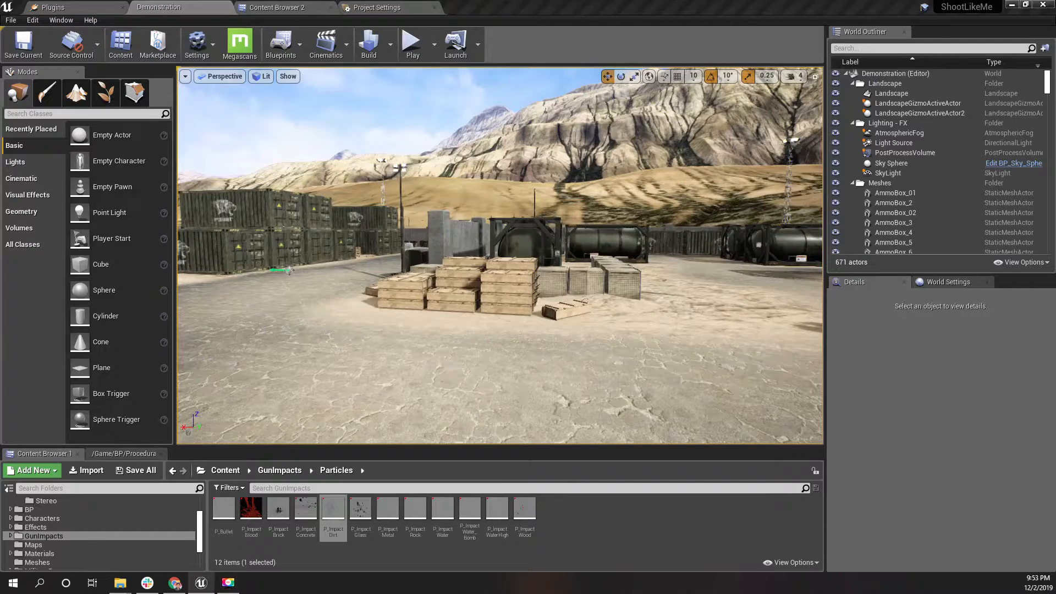
Examine the different surfaces in the level, such as the wooden crates, mesh barriers, sandy ground and metal tanks
{"action": "right_click_drag", "start_coordinate": [341, 264], "coordinate": [332, 268]}
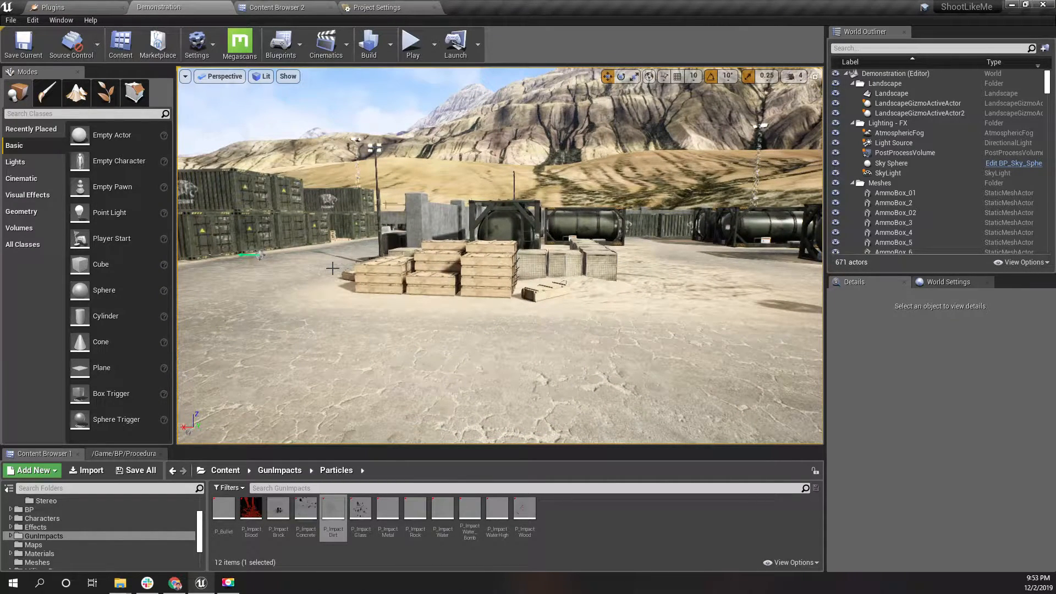
{"action": "key", "text": "w"}
{"action": "right_click_drag", "start_coordinate": [419, 289], "coordinate": [479, 309]}
{"action": "key", "text": "s"}
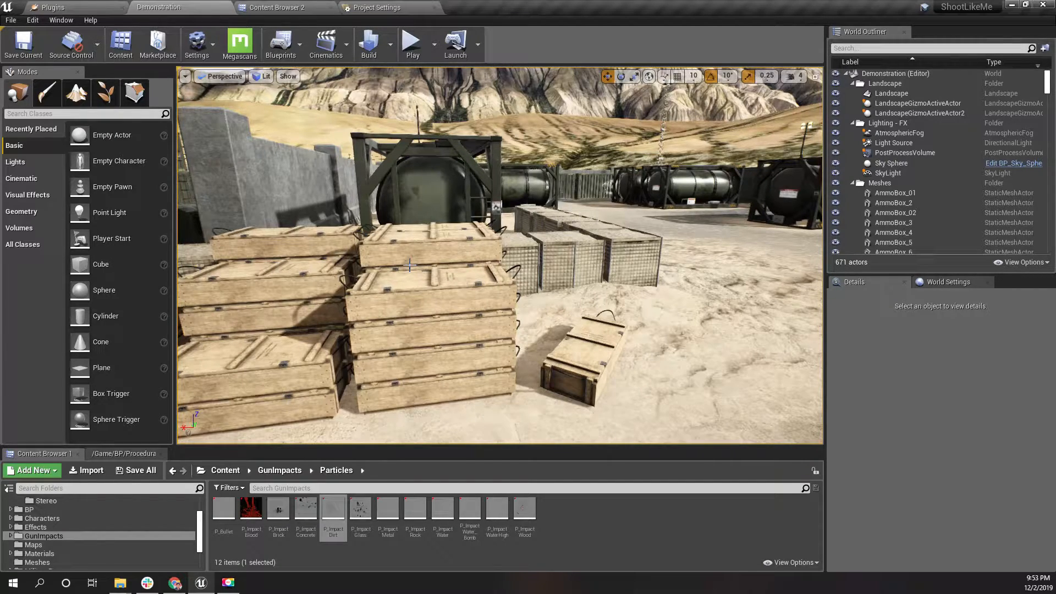
{"action": "right_click_drag", "start_coordinate": [678, 315], "coordinate": [632, 271]}
{"action": "key", "text": "w"}
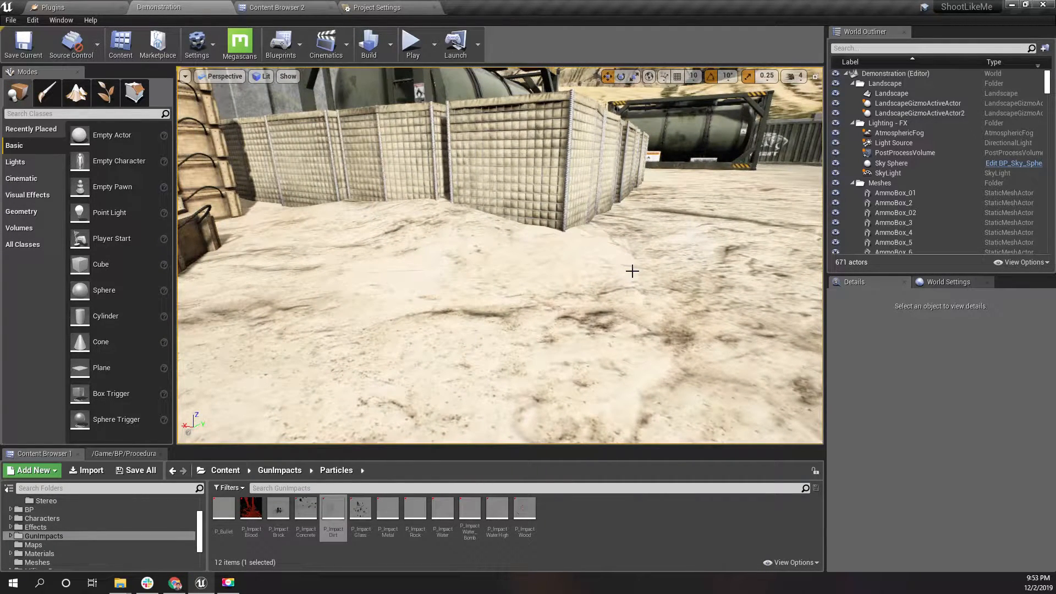
{"action": "mouse_move", "coordinate": [620, 262]}
{"action": "right_mouse_down"}
{"action": "mouse_move", "coordinate": [611, 258]}
{"action": "mouse_move", "coordinate": [627, 257]}
{"action": "right_mouse_up"}
{"action": "scroll", "coordinate": [619, 262], "scroll_direction": "up", "scroll_amount": 3}
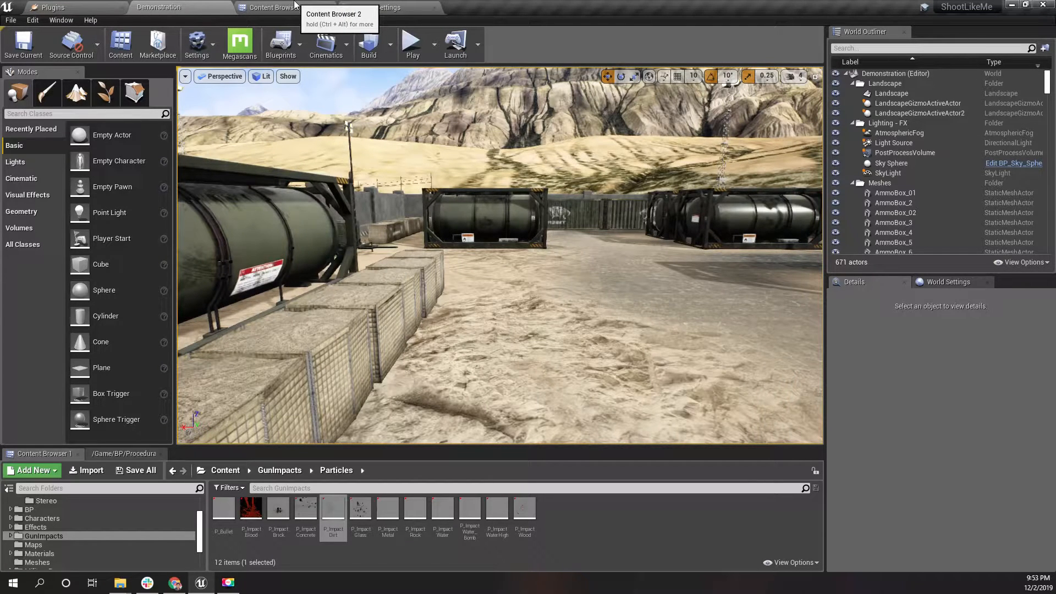
Search the whole Content folder for "physi" and clear the search
{"action": "left_click", "coordinate": [296, 7]}
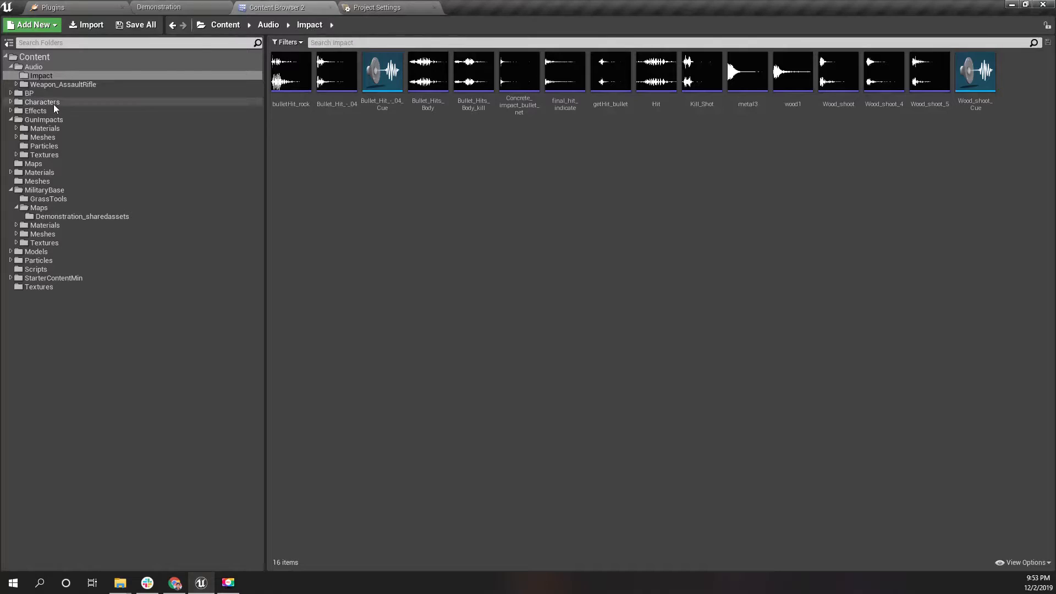
{"action": "left_click", "coordinate": [34, 57]}
{"action": "left_click", "coordinate": [337, 42]}
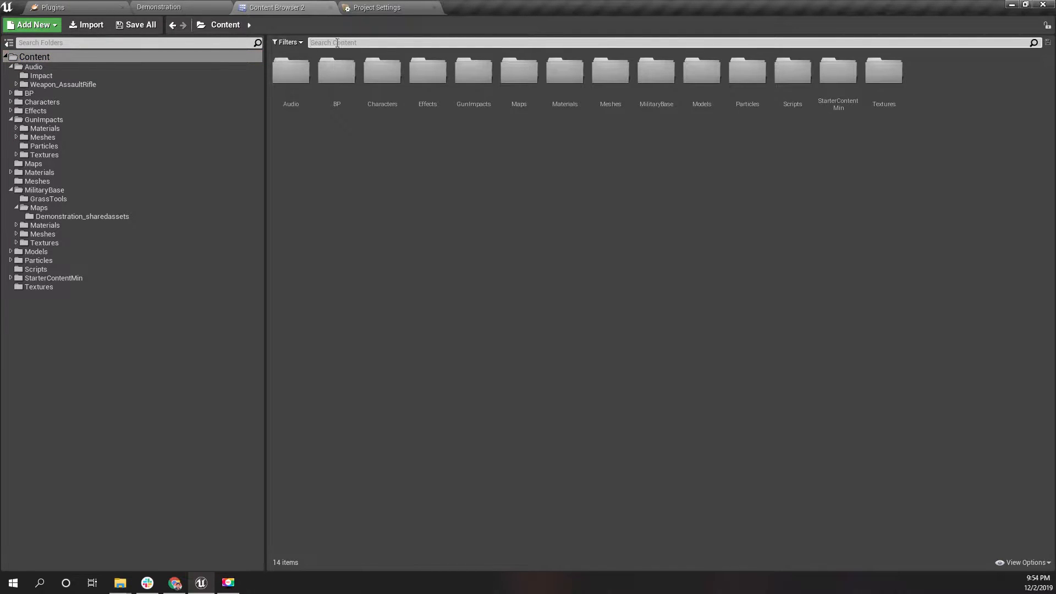
{"action": "type", "text": "physi"}
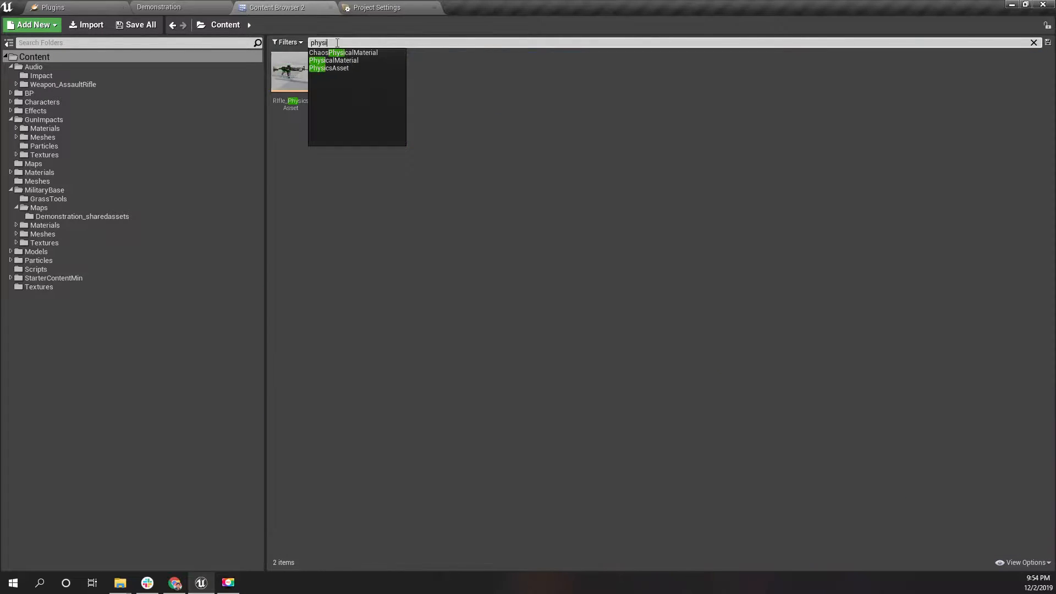
{"action": "left_click", "coordinate": [1034, 43]}
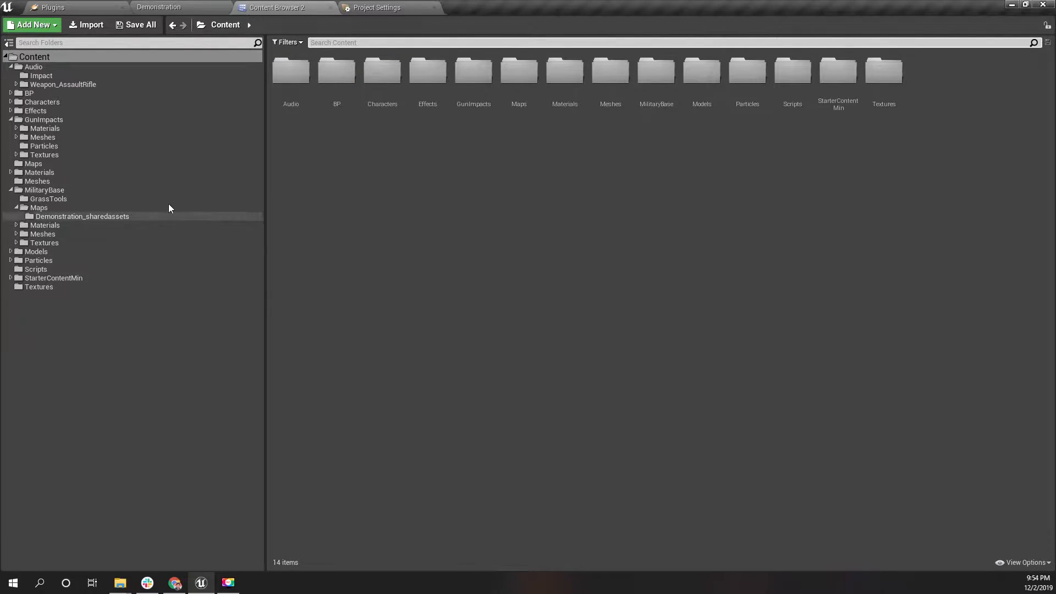
Close the already open Project Settings and reopen them from the Demonstration level
{"action": "left_click", "coordinate": [186, 6]}
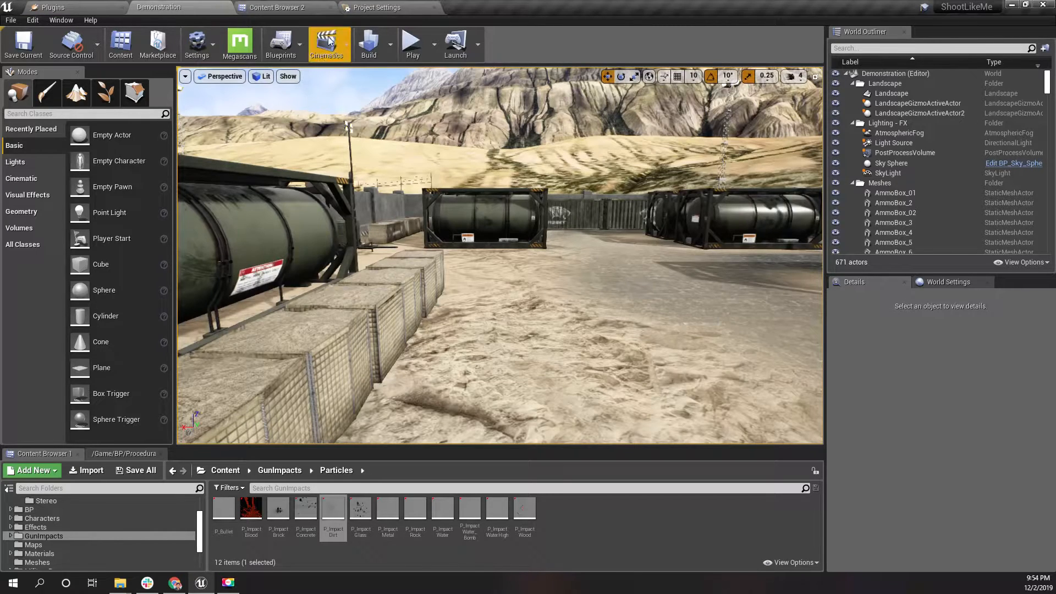
{"action": "left_click", "coordinate": [379, 7]}
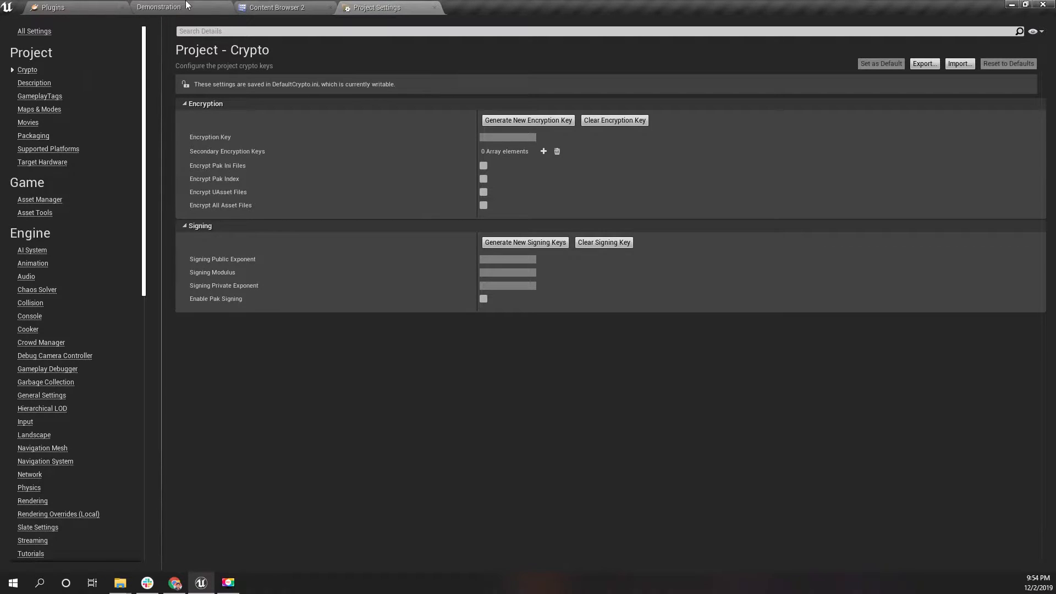
{"action": "left_click", "coordinate": [435, 8]}
{"action": "left_click", "coordinate": [165, 6]}
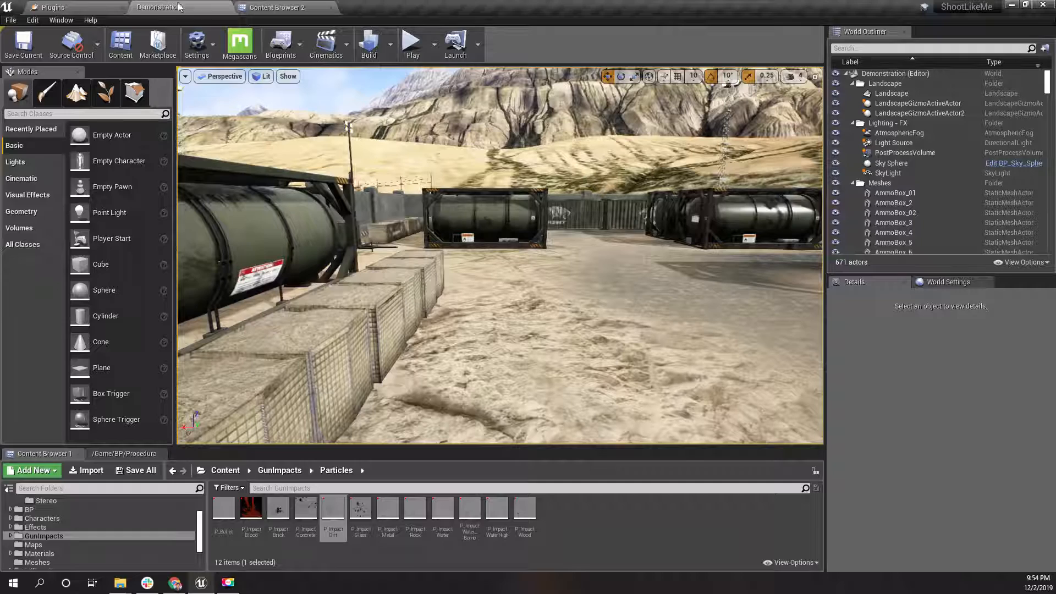
{"action": "left_click", "coordinate": [193, 46]}
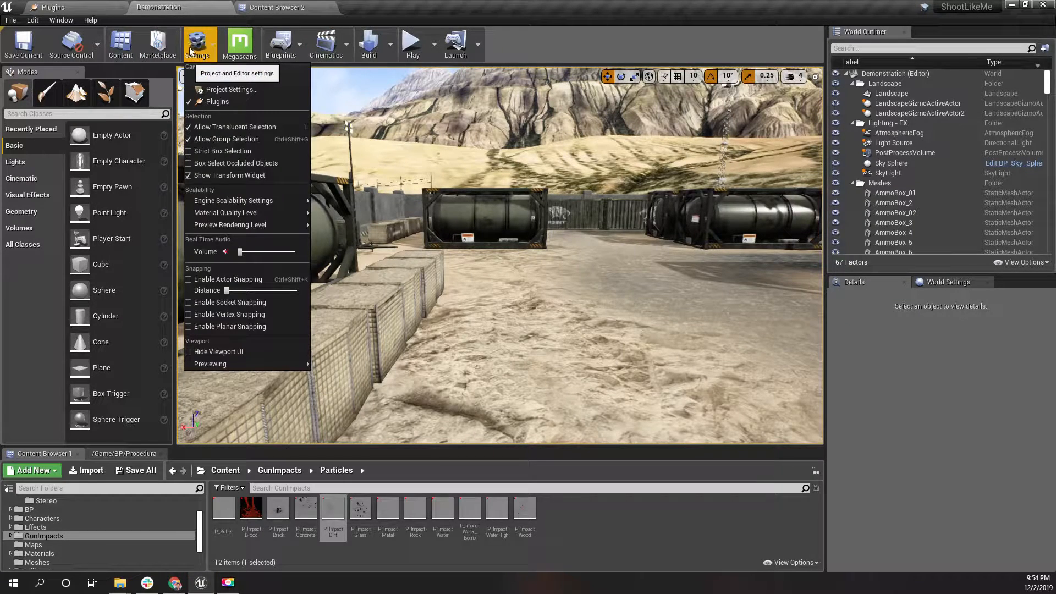
{"action": "left_click", "coordinate": [225, 90]}
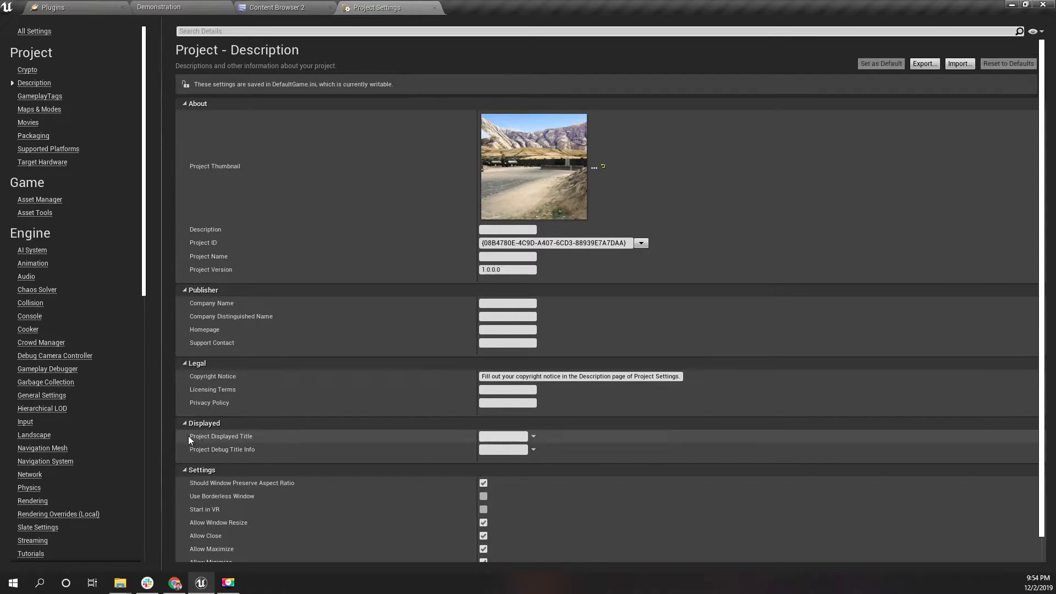
Open the Physics section of the project settings and look through the Physical Surface list of surface types
{"action": "left_click", "coordinate": [30, 490]}
{"action": "scroll", "coordinate": [449, 337], "scroll_direction": "down", "scroll_amount": 3}
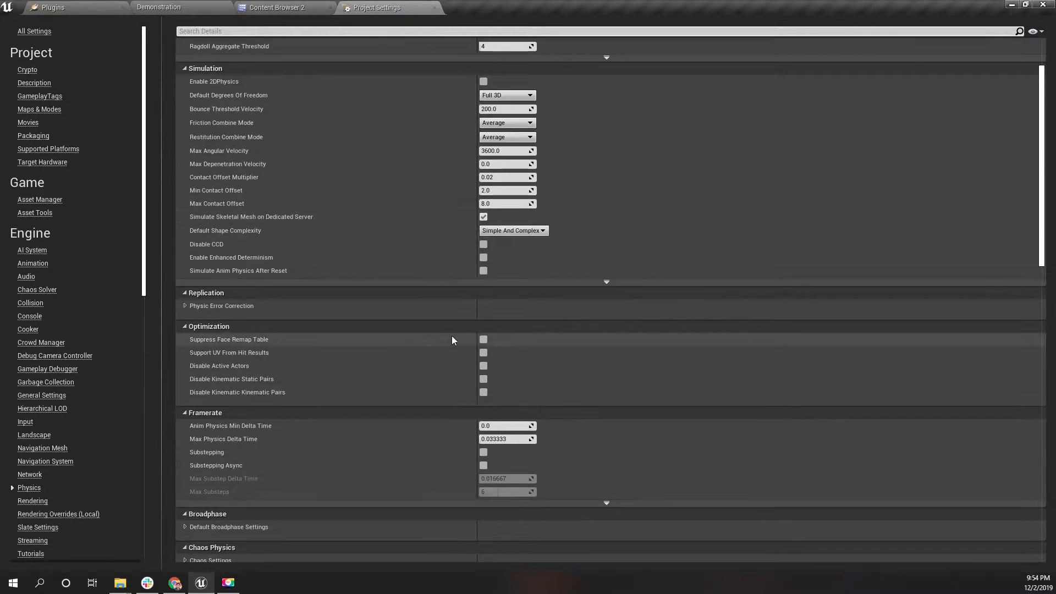
{"action": "scroll", "coordinate": [452, 340], "scroll_direction": "down", "scroll_amount": 3}
{"action": "scroll", "coordinate": [473, 338], "scroll_direction": "down", "scroll_amount": 8}
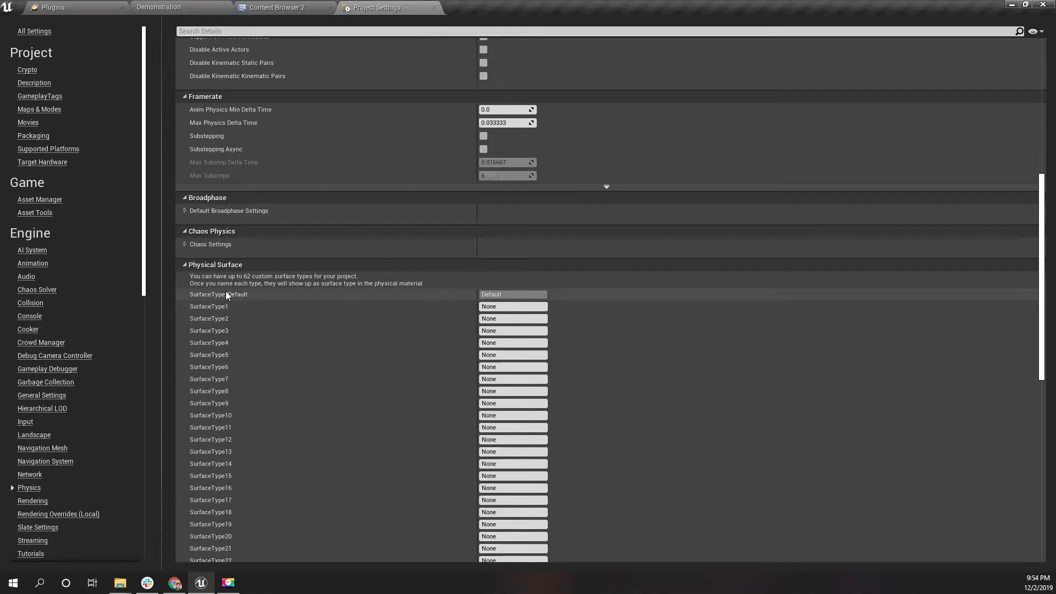
{"action": "left_click", "coordinate": [532, 309]}
{"action": "scroll", "coordinate": [393, 375], "scroll_direction": "down", "scroll_amount": 4}
{"action": "scroll", "coordinate": [400, 405], "scroll_direction": "down", "scroll_amount": 2}
{"action": "scroll", "coordinate": [401, 407], "scroll_direction": "up", "scroll_amount": 4}
{"action": "scroll", "coordinate": [403, 407], "scroll_direction": "up", "scroll_amount": 1}
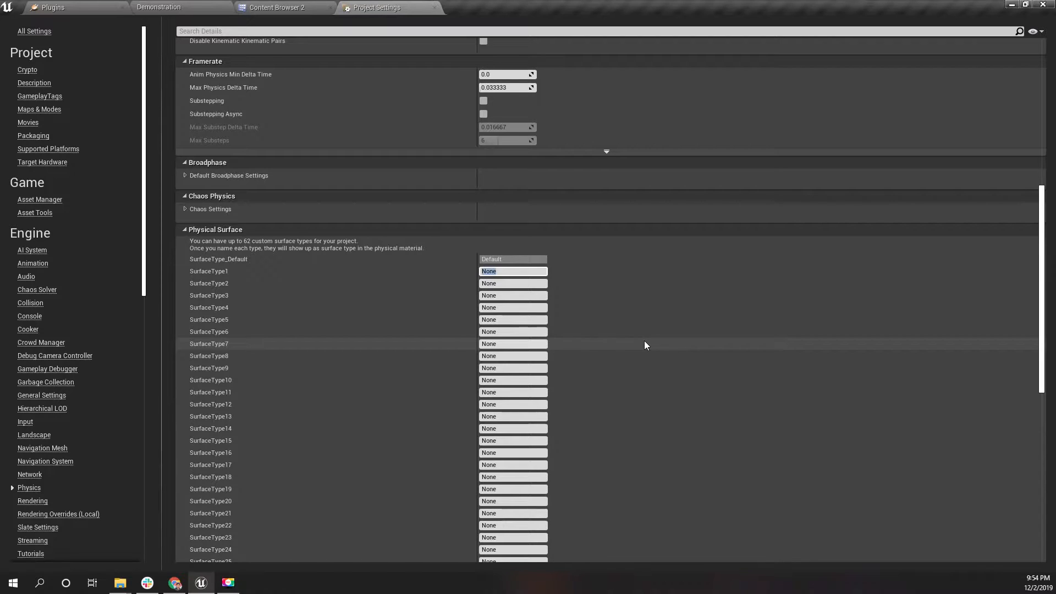
Review the impact particle systems in GunImpacts > Particles and close the second content browser
{"action": "left_click", "coordinate": [292, 7]}
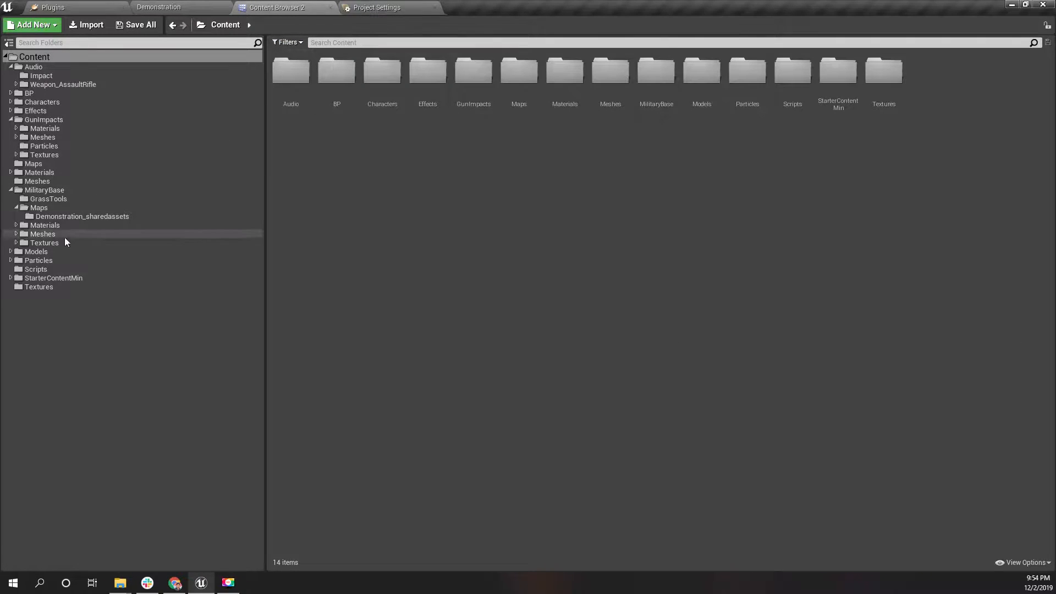
{"action": "left_click", "coordinate": [44, 146]}
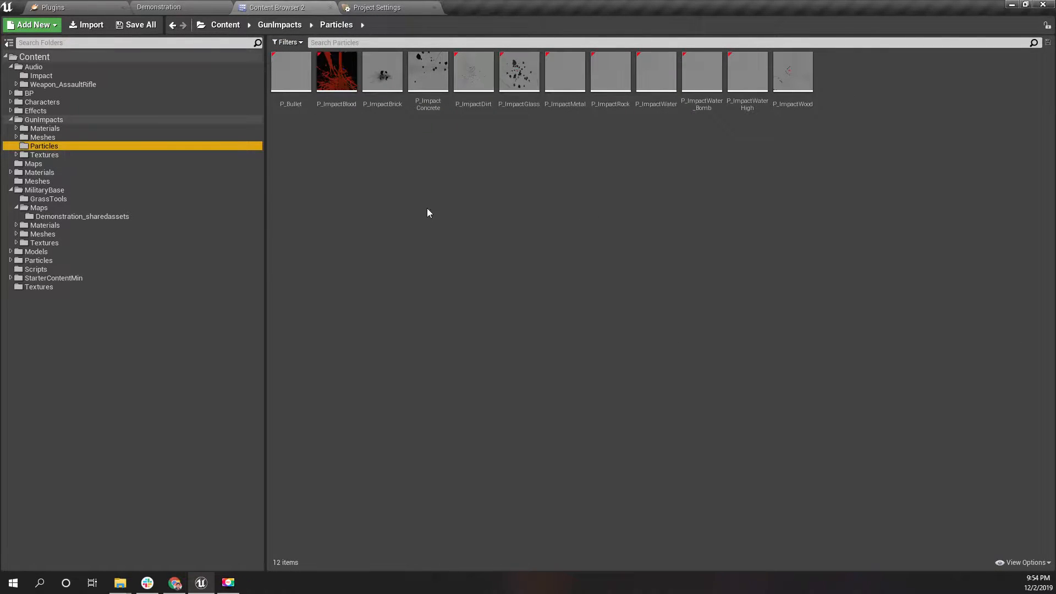
{"action": "mouse_move", "coordinate": [340, 107]}
{"action": "left_click", "coordinate": [330, 7]}
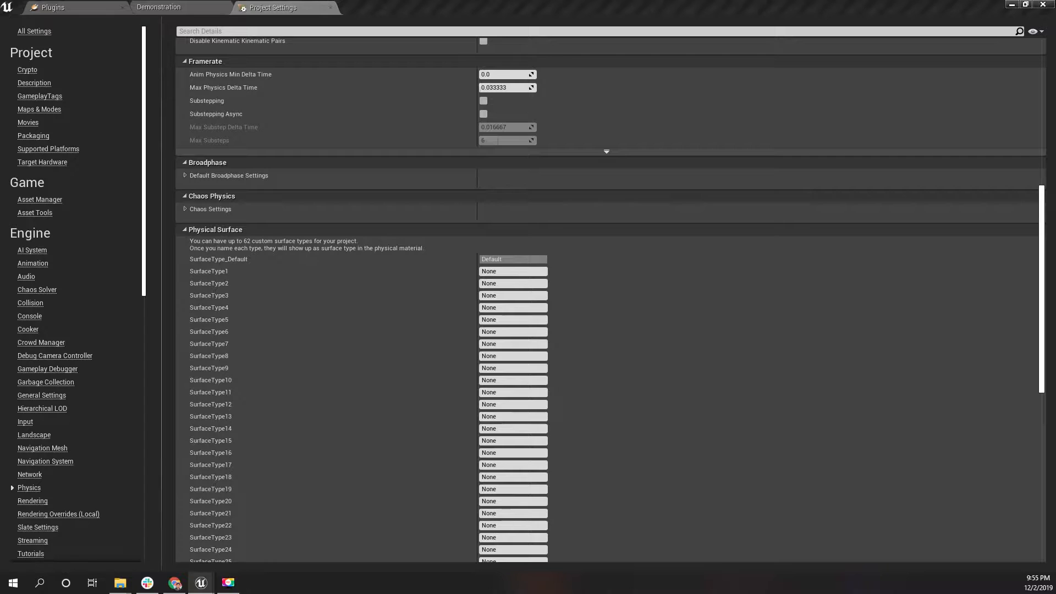
Name SurfaceType1 Flesh and SurfaceType2 Concrete in the project's Physical Surface list
{"action": "left_click", "coordinate": [179, 10]}
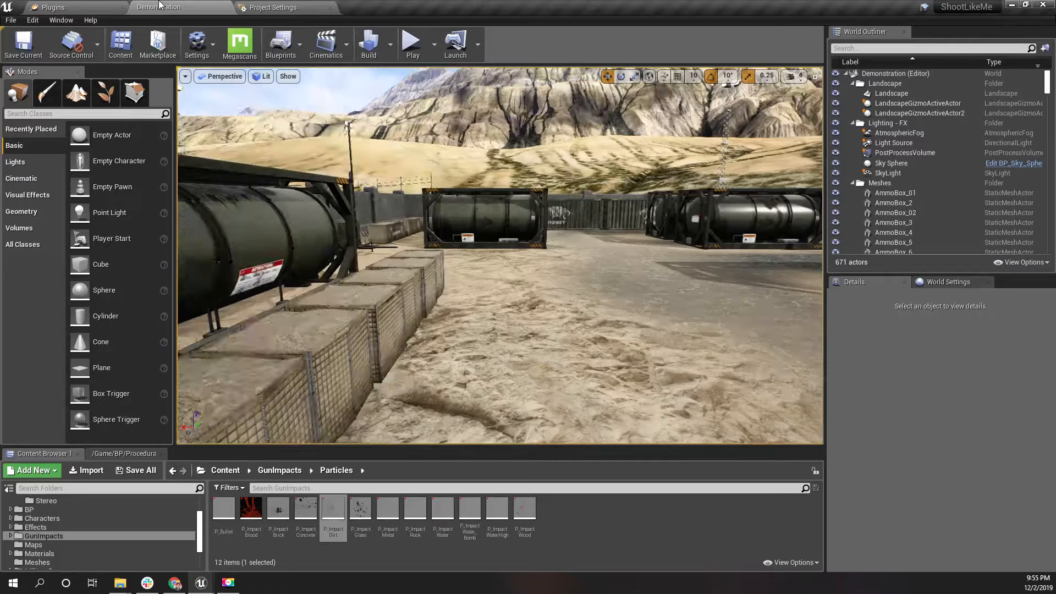
{"action": "left_click", "coordinate": [302, 7]}
{"action": "left_click", "coordinate": [514, 271]}
{"action": "double_click", "coordinate": [514, 270]}
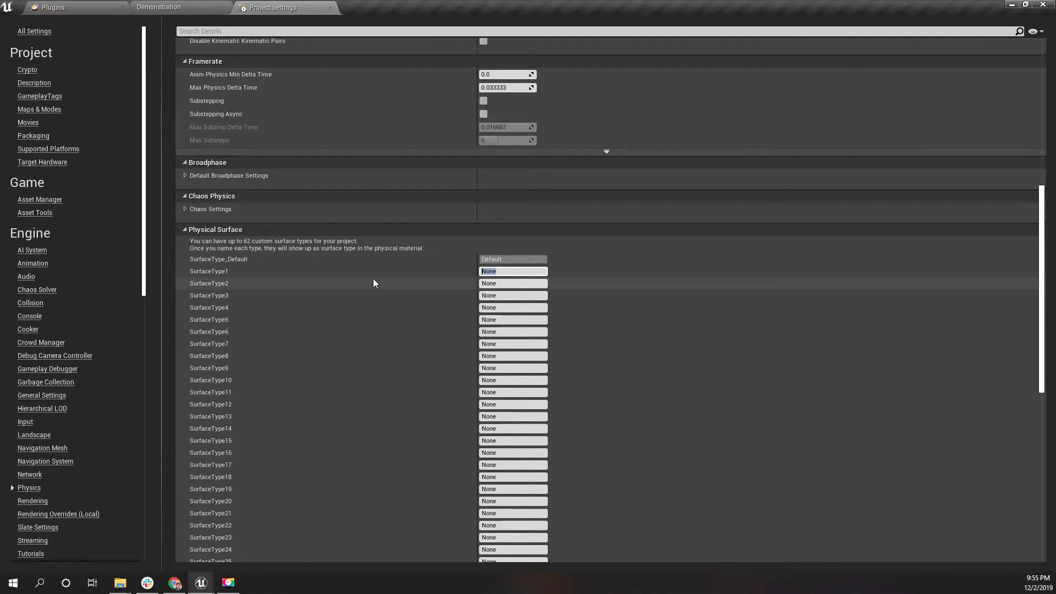
{"action": "type", "text": "Flesh"}
{"action": "left_click", "coordinate": [514, 282]}
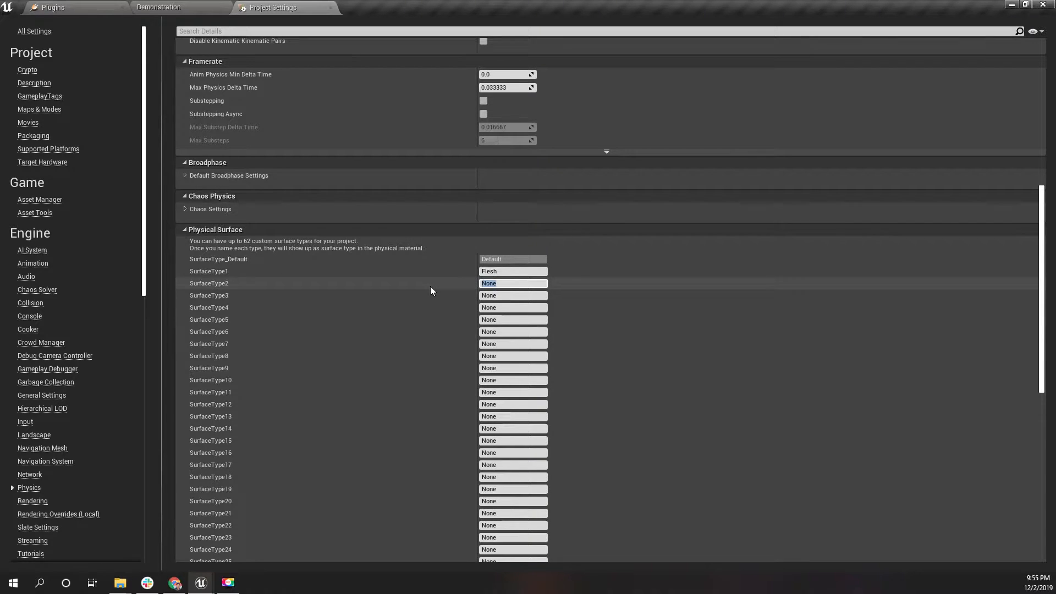
{"action": "type", "text": "Concrete"}
{"action": "key", "text": "Return"}
{"action": "key", "text": "Tab"}
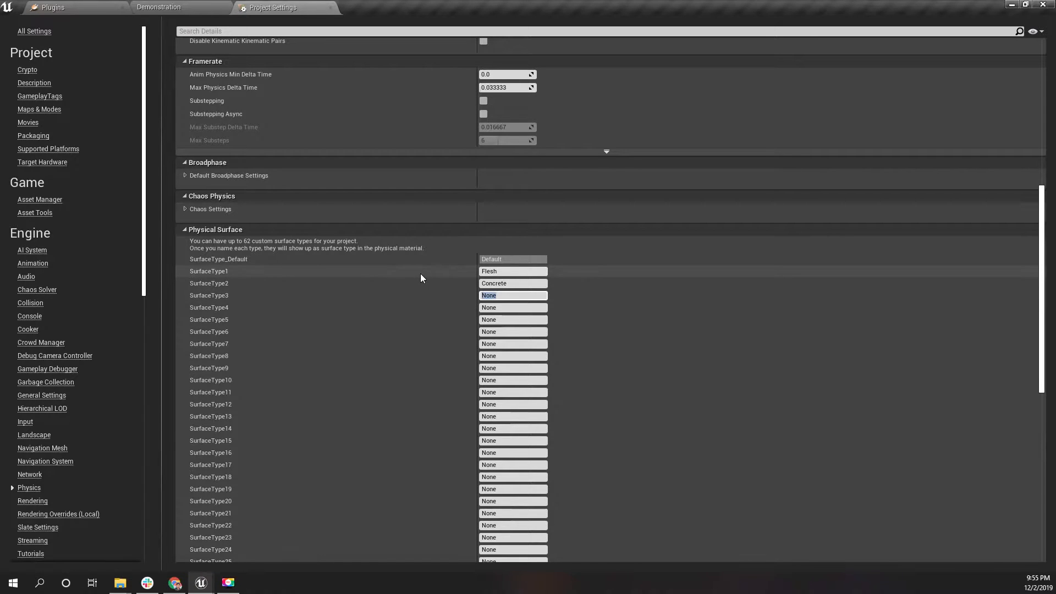
Name SurfaceType3 Dirt and SurfaceType4 Glass in the project's Physical Surface list
{"action": "type", "text": "Dirt"}
{"action": "key", "text": "shift+Left"}
{"action": "key", "text": "shift+Left"}
{"action": "key", "text": "shift+Left"}
{"action": "key", "text": "shift+Left"}
{"action": "key", "text": "Tab"}
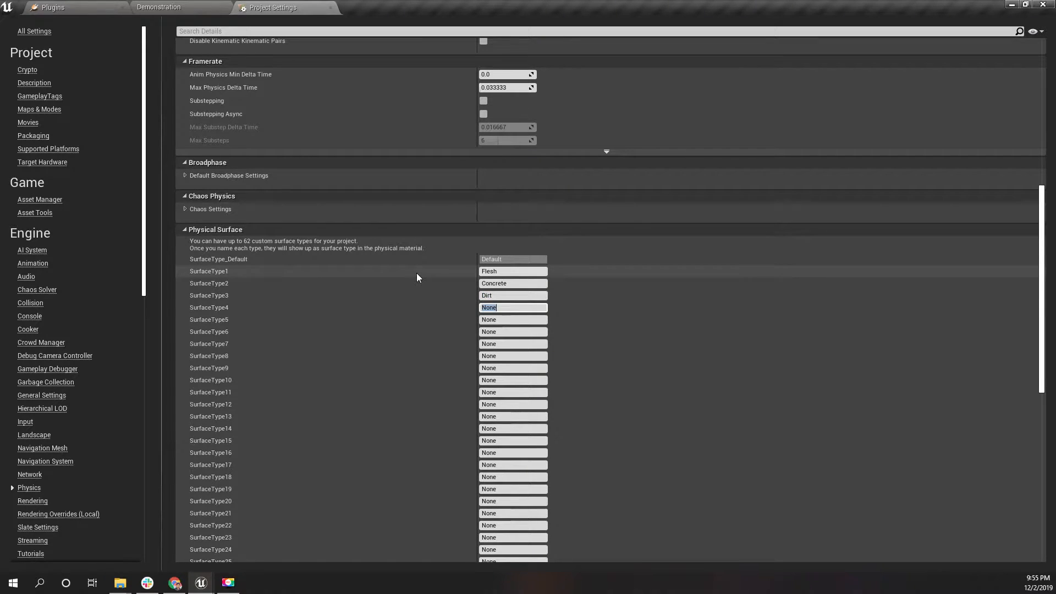
{"action": "type", "text": "Glass"}
{"action": "key", "text": "Tab"}
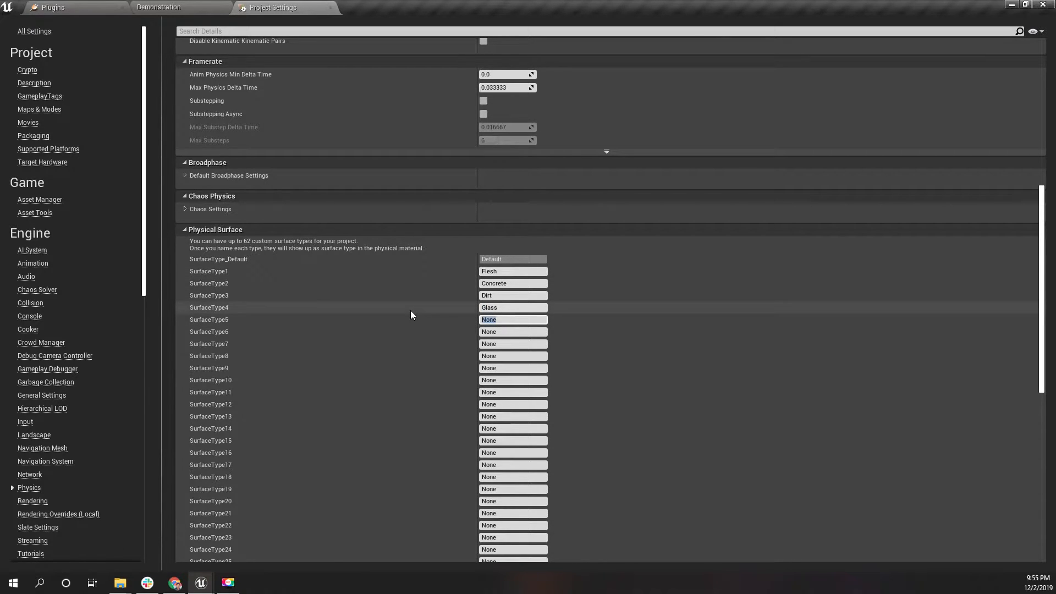
Name SurfaceType5 Metal, SurfaceType6 Rock, SurfaceType7 Water and SurfaceType8 Wood in the Physical Surface list
{"action": "type", "text": "Metal"}
{"action": "key", "text": "Tab"}
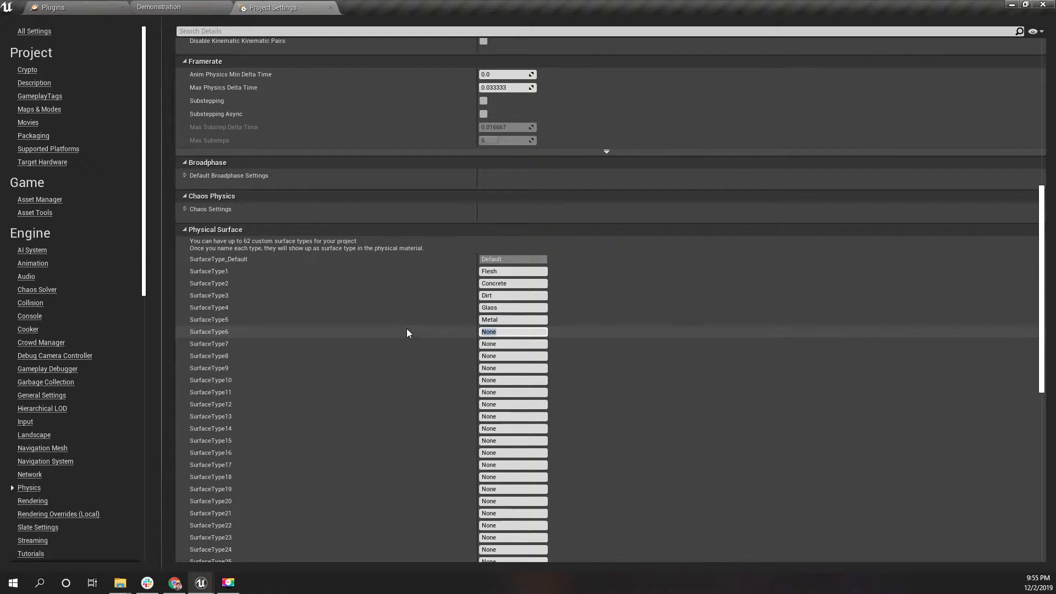
{"action": "type", "text": "Rock"}
{"action": "key", "text": "Tab"}
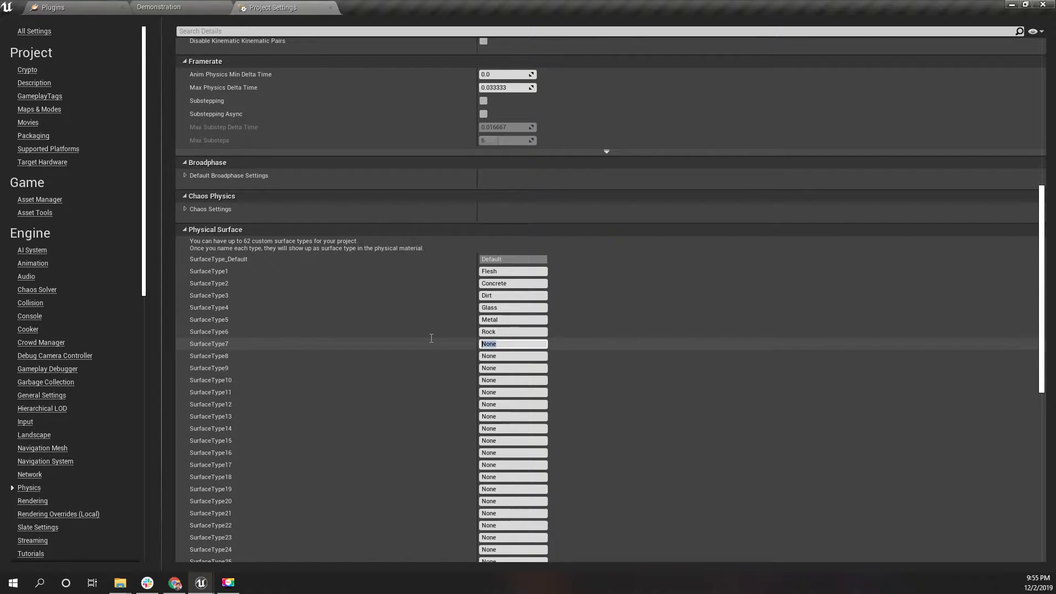
{"action": "type", "text": "Water"}
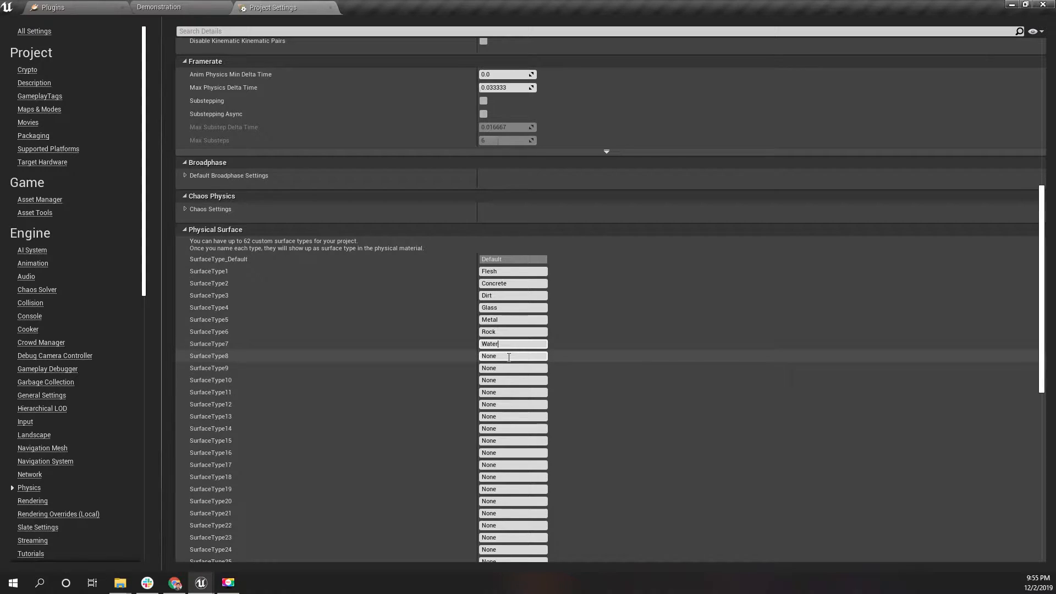
{"action": "key", "text": "Tab"}
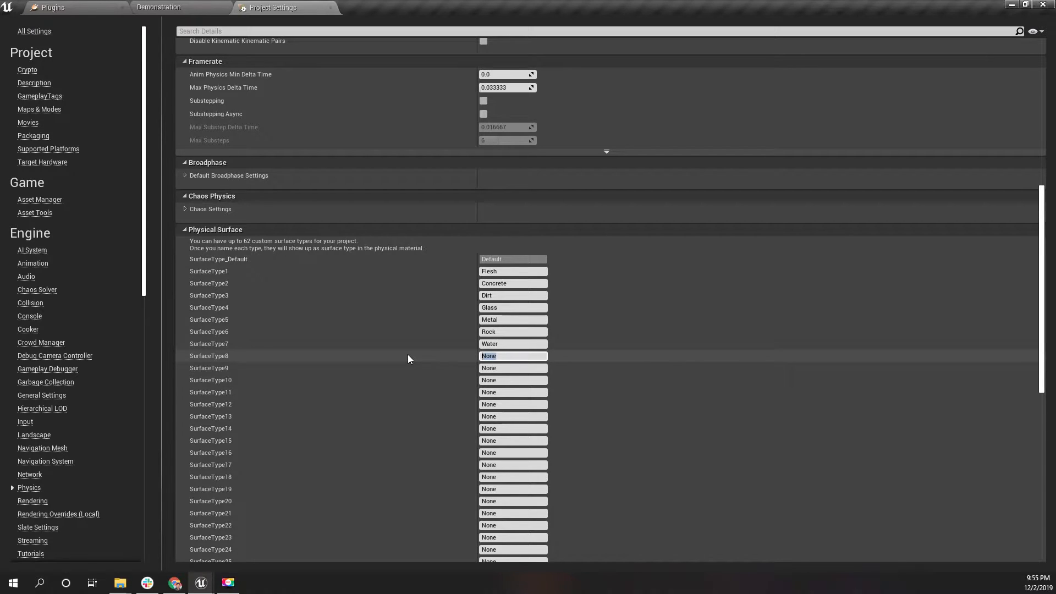
{"action": "type", "text": "Wood"}
{"action": "key", "text": "Return"}
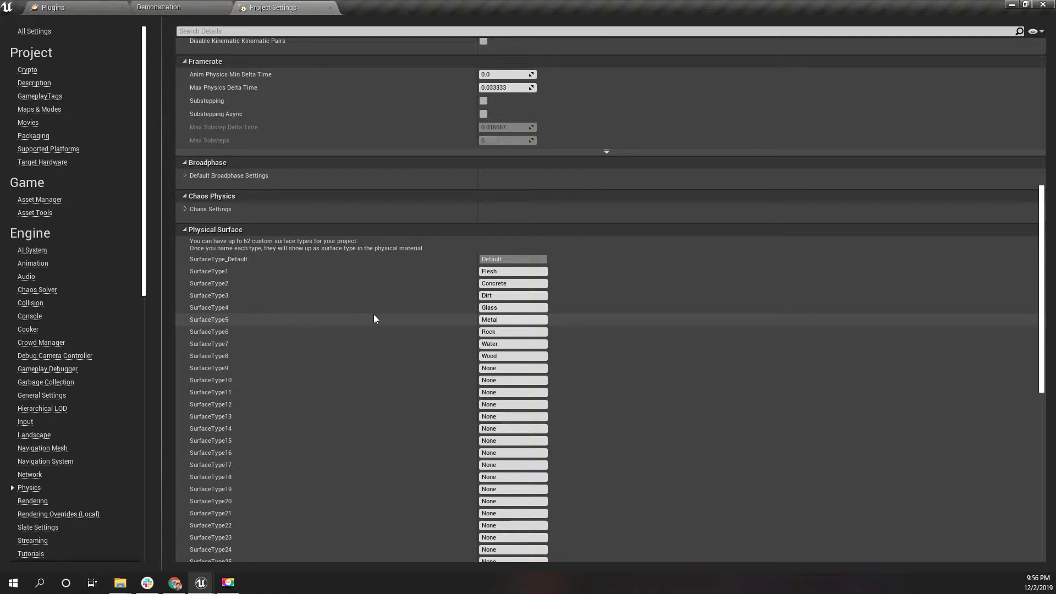
{"action": "scroll", "coordinate": [420, 408], "scroll_direction": "down", "scroll_amount": 3}
{"action": "scroll", "coordinate": [453, 415], "scroll_direction": "up", "scroll_amount": 5}
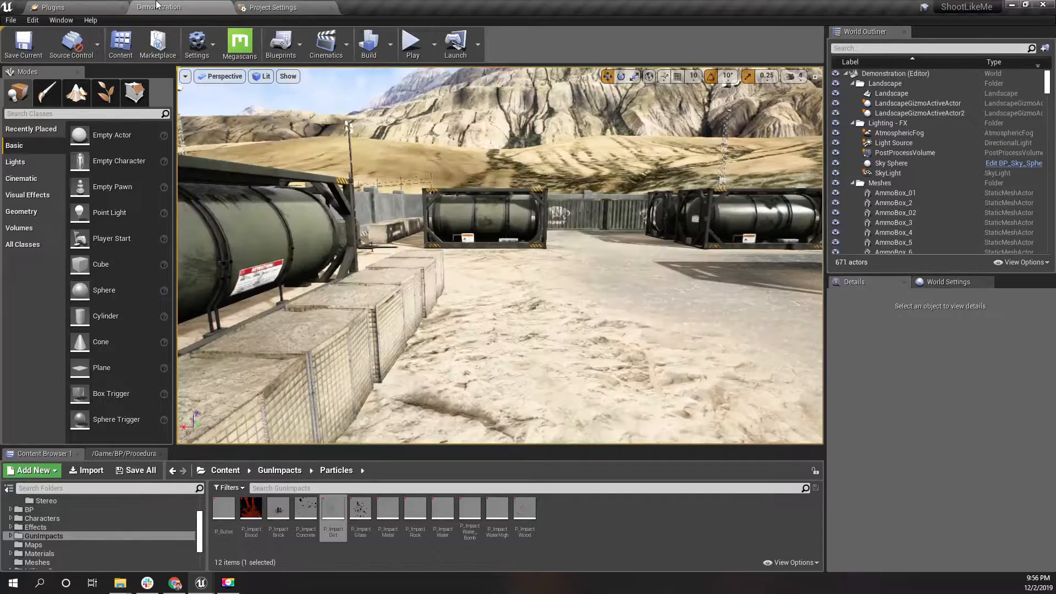
Return to the Demonstration level, open a second content browser alongside the main windows and show the top-level Materials folder
{"action": "left_click", "coordinate": [160, 7]}
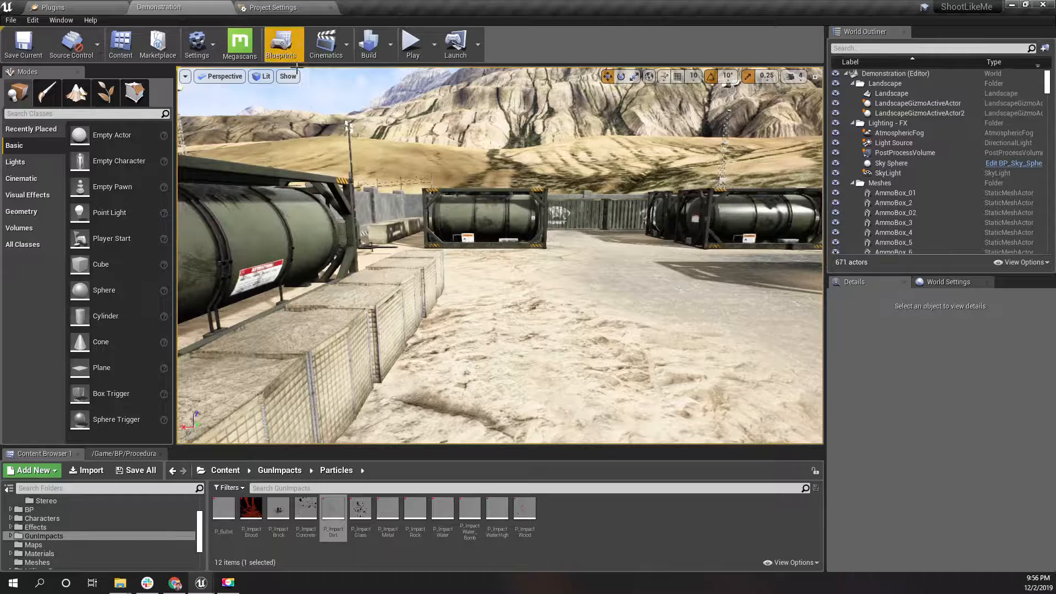
{"action": "left_click_drag", "start_coordinate": [295, 444], "coordinate": [295, 374]}
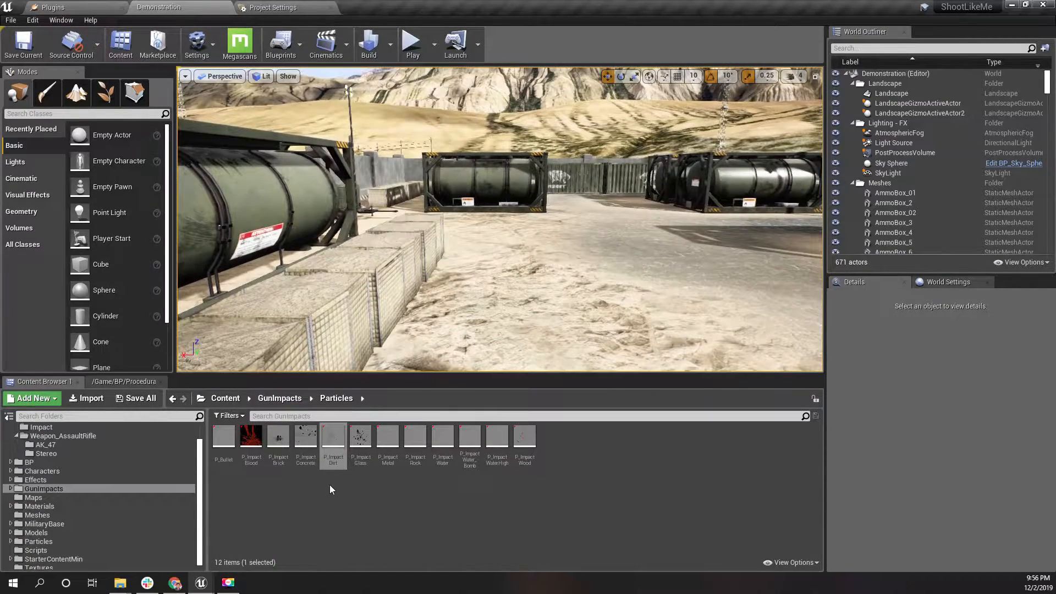
{"action": "scroll", "coordinate": [71, 488], "scroll_direction": "up", "scroll_amount": 2}
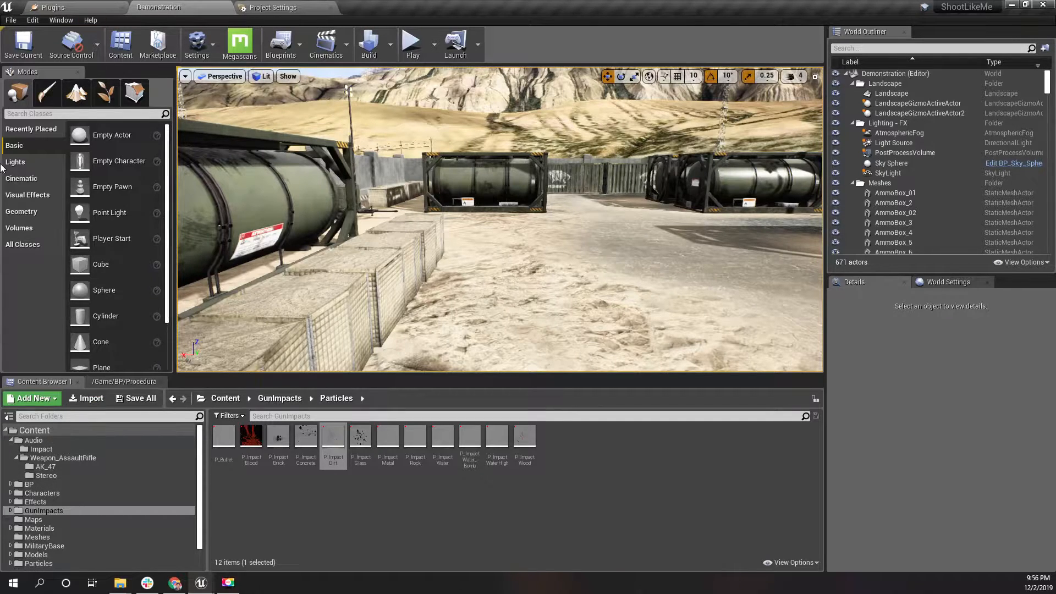
{"action": "left_click_drag", "start_coordinate": [0, 8], "coordinate": [385, 8]}
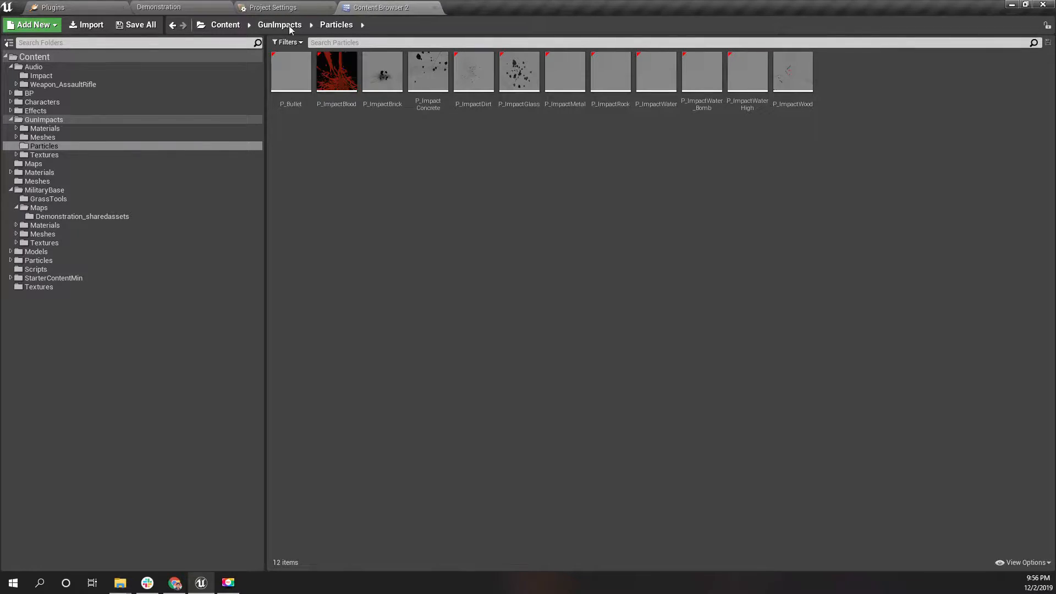
{"action": "left_click", "coordinate": [34, 57]}
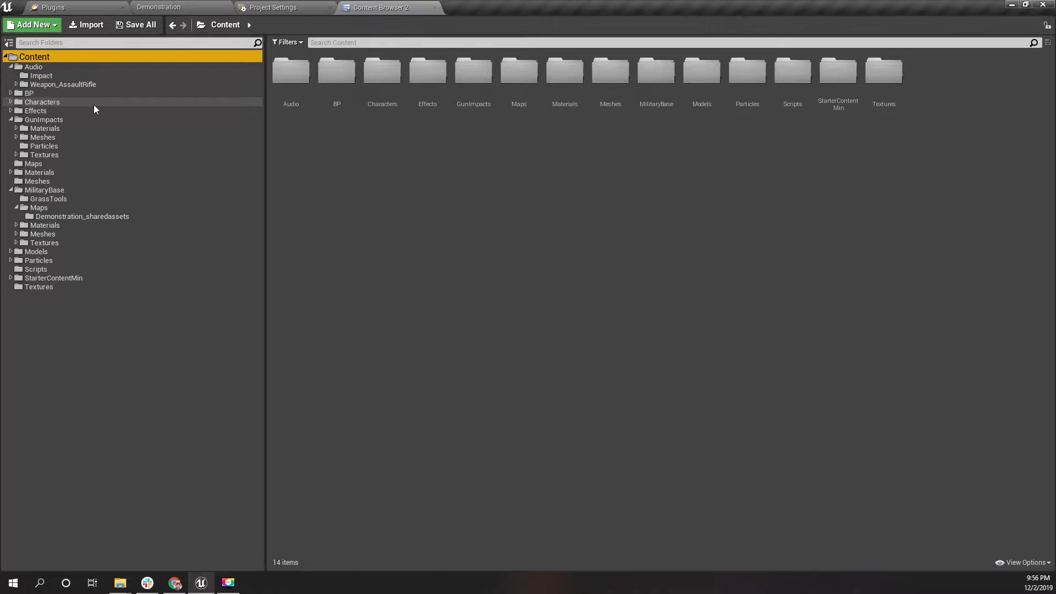
{"action": "left_click", "coordinate": [75, 171]}
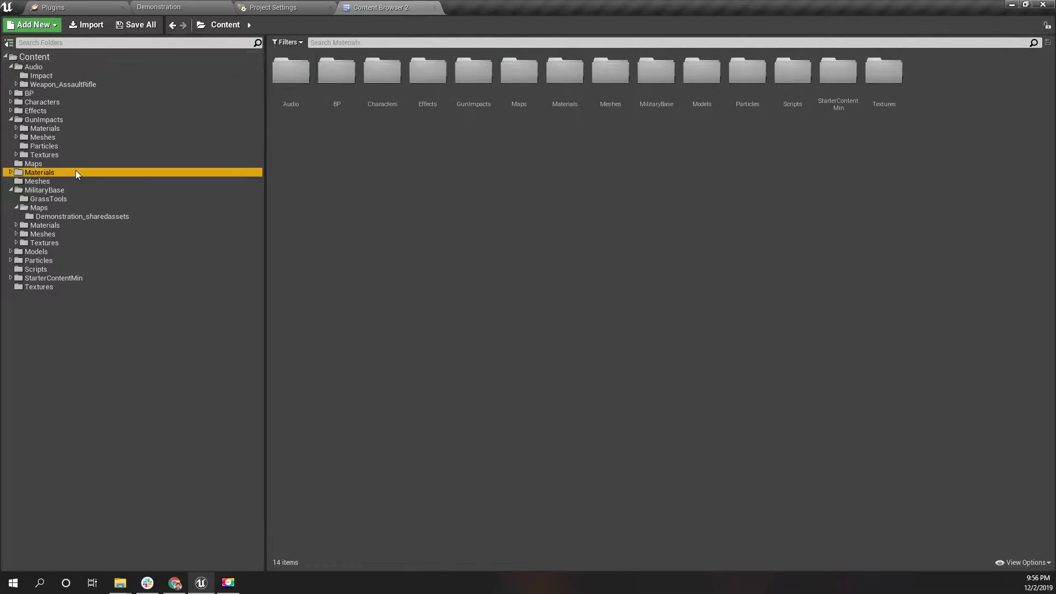
Create a folder named PhysicalMaterials inside Content > Materials and open it
{"action": "right_click", "coordinate": [414, 146]}
{"action": "left_click", "coordinate": [445, 161]}
{"action": "type", "text": "Physical"}
{"action": "type", "text": "Materials"}
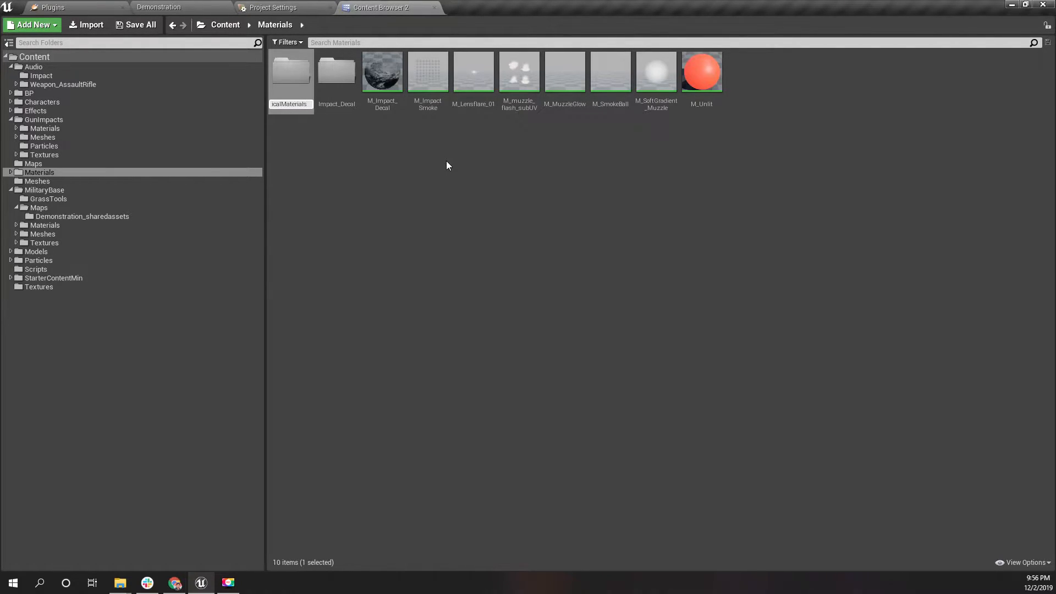
{"action": "key", "text": "Return"}
{"action": "key", "text": "Return"}
{"action": "right_click", "coordinate": [446, 164]}
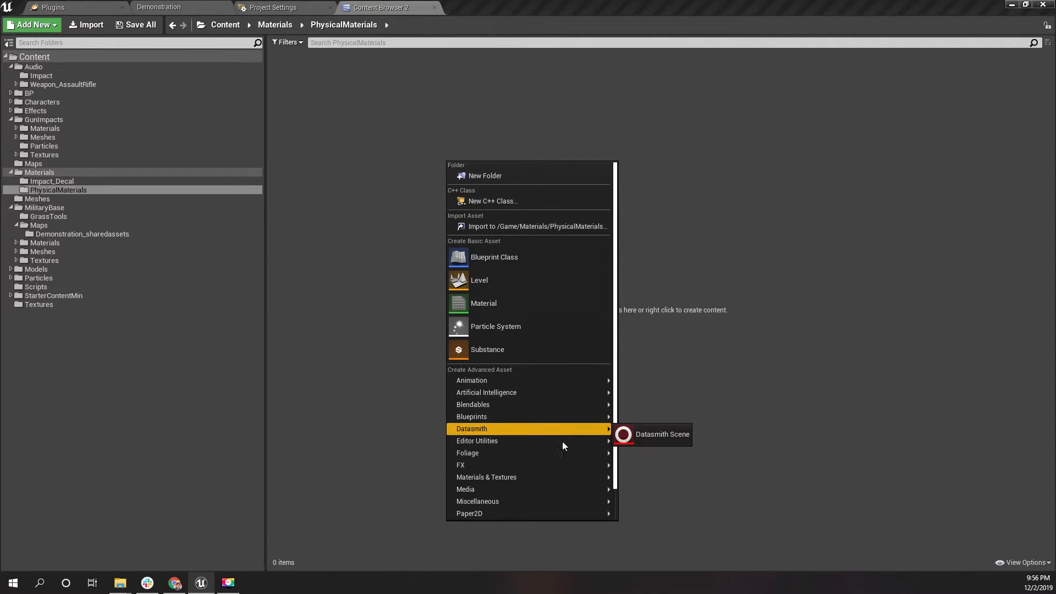
{"action": "mouse_move", "coordinate": [564, 429]}
{"action": "mouse_move", "coordinate": [567, 480]}
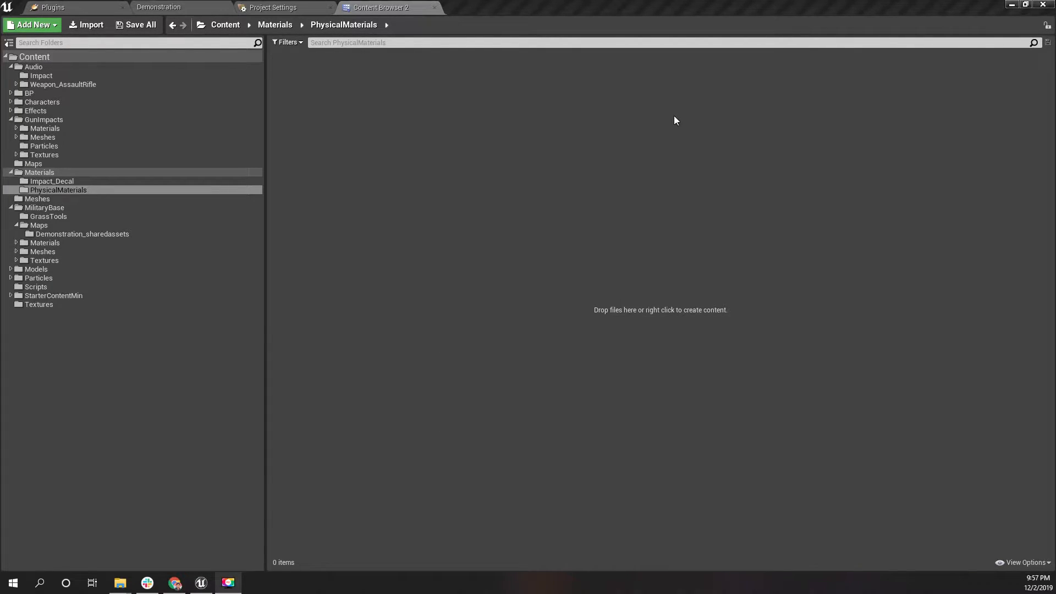
{"action": "left_click", "coordinate": [499, 110]}
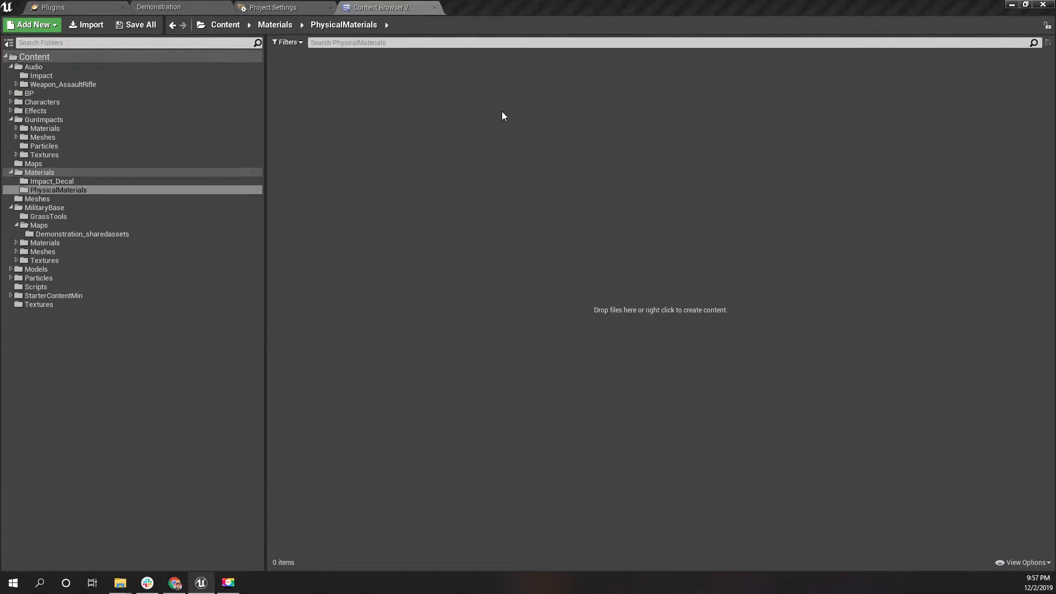
Create a Physical Material asset in the PhysicalMaterials folder, using PhysicalMaterial as its class
{"action": "right_click", "coordinate": [450, 76]}
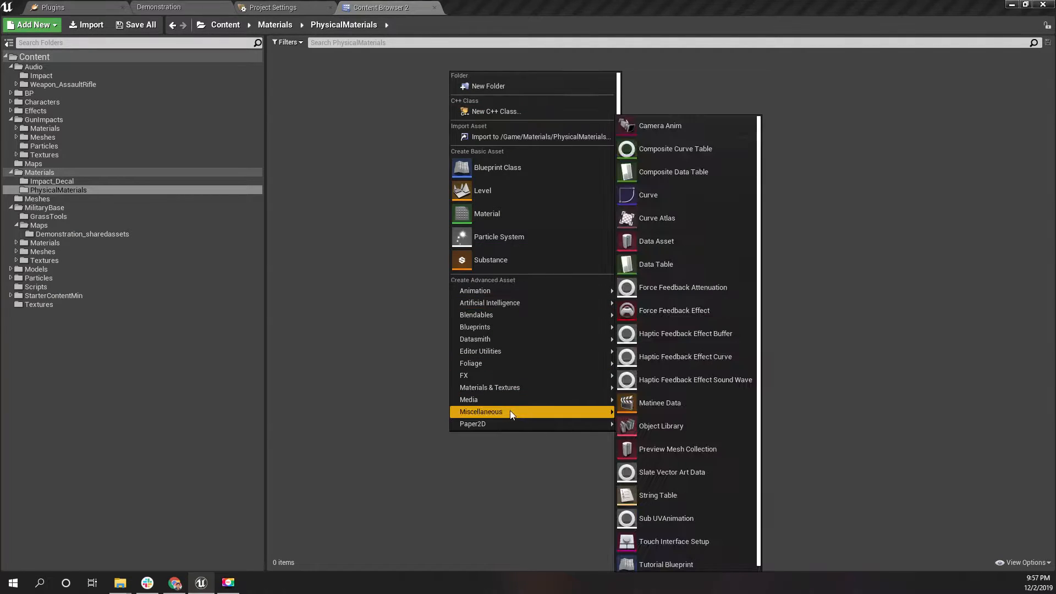
{"action": "scroll", "coordinate": [539, 367], "scroll_direction": "down", "scroll_amount": 1}
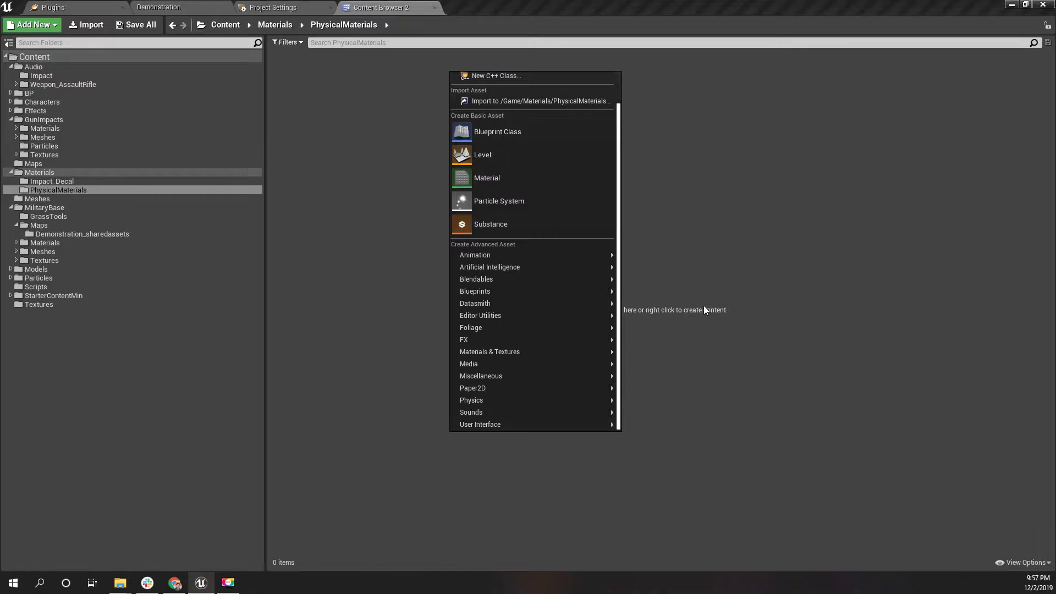
{"action": "scroll", "coordinate": [589, 301], "scroll_direction": "up", "scroll_amount": 1}
{"action": "scroll", "coordinate": [588, 303], "scroll_direction": "down", "scroll_amount": 1}
{"action": "mouse_move", "coordinate": [556, 407]}
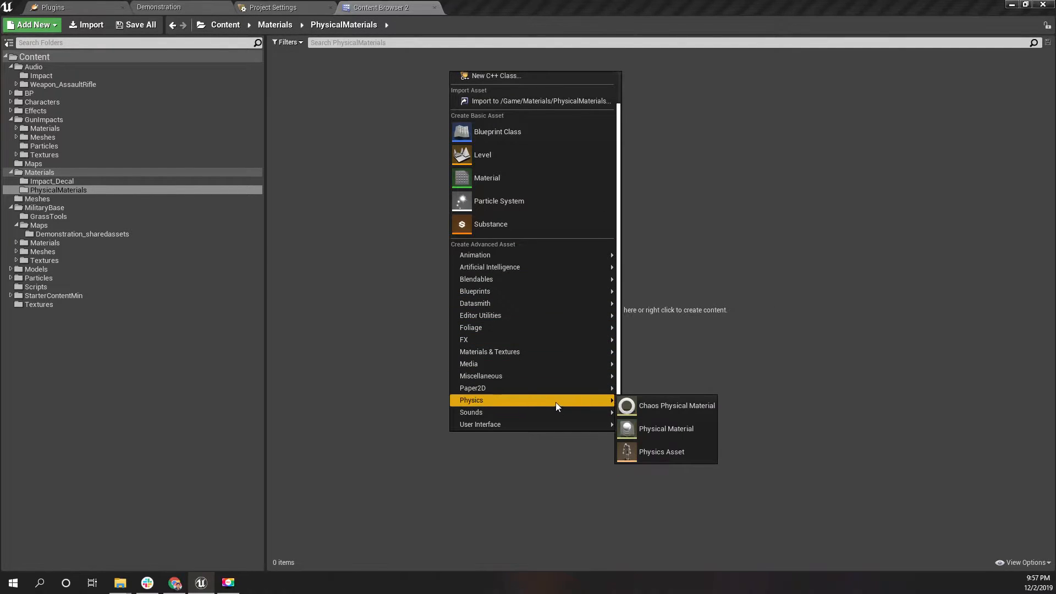
{"action": "scroll", "coordinate": [556, 407], "scroll_direction": "up", "scroll_amount": 1}
{"action": "mouse_move", "coordinate": [493, 425]}
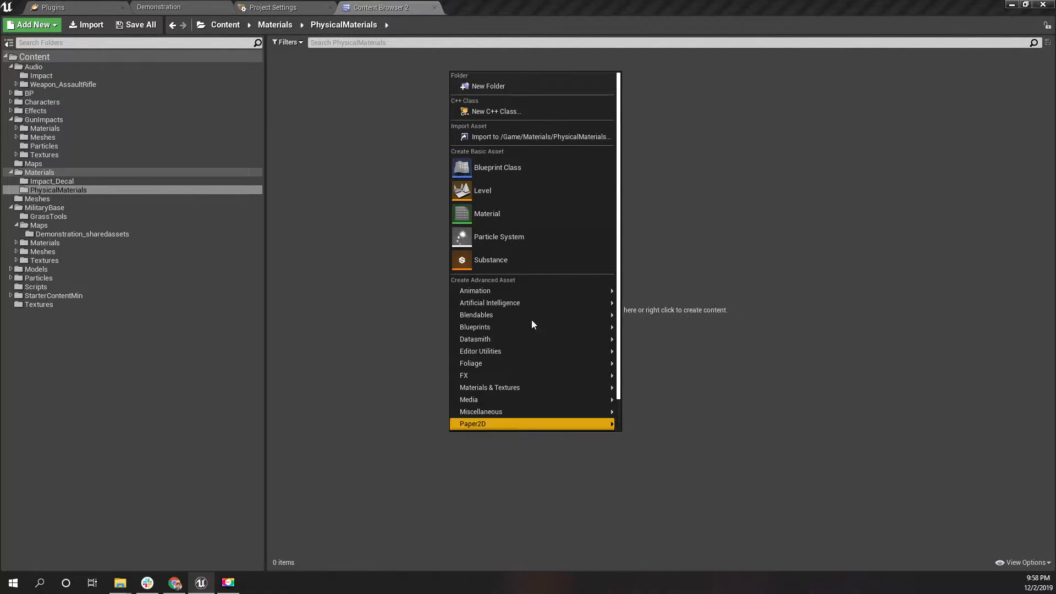
{"action": "scroll", "coordinate": [505, 368], "scroll_direction": "down", "scroll_amount": 1}
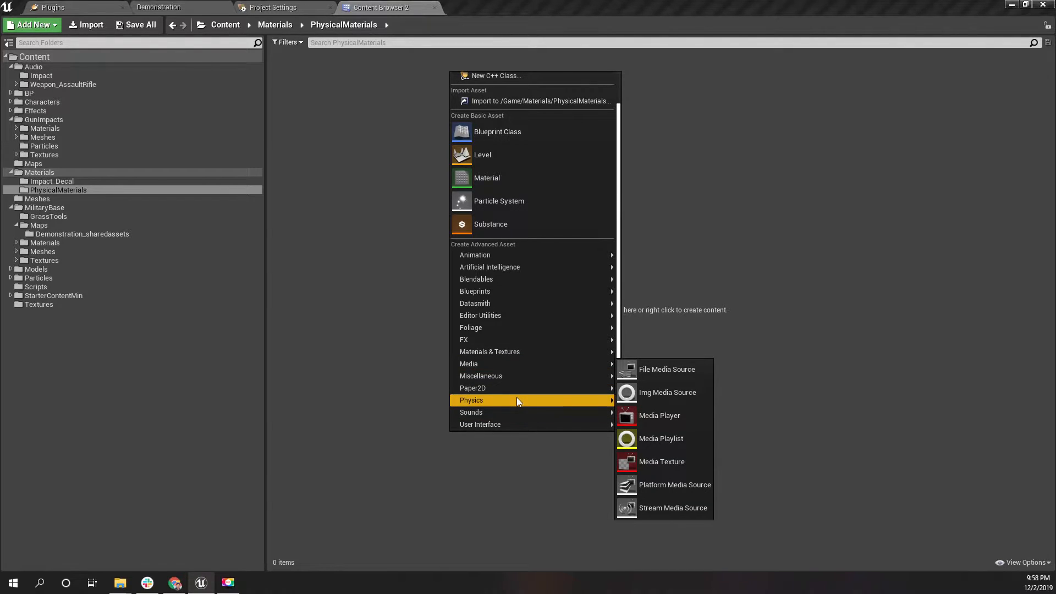
{"action": "mouse_move", "coordinate": [517, 402]}
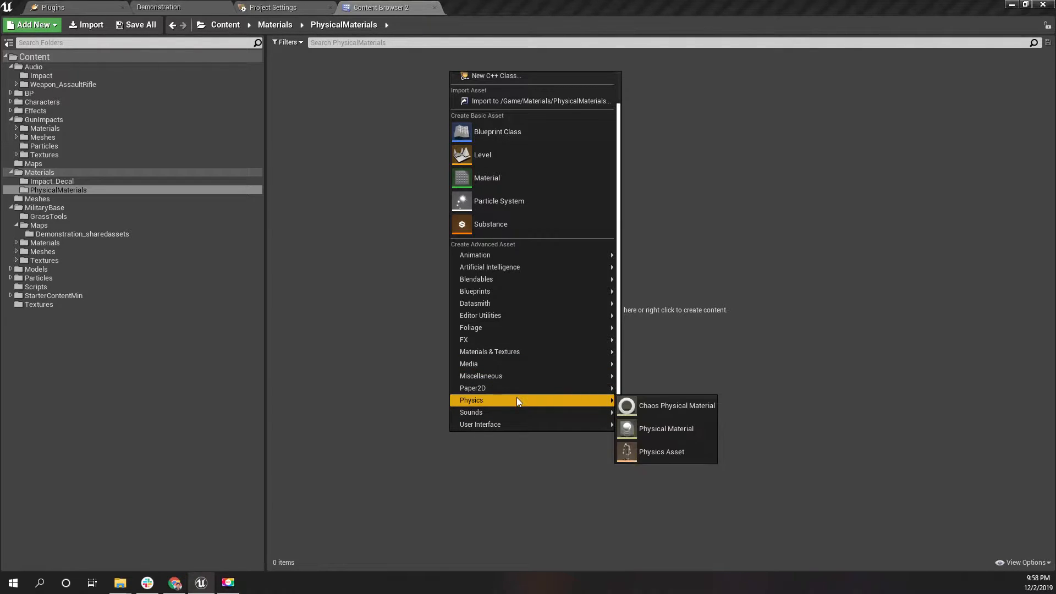
{"action": "left_click", "coordinate": [685, 428]}
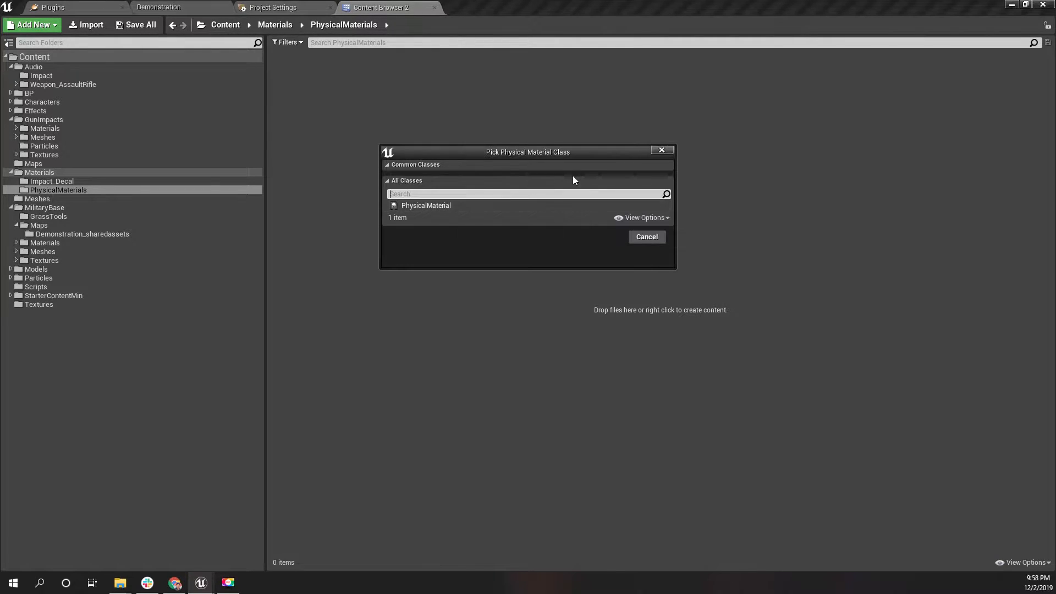
{"action": "left_click", "coordinate": [452, 206]}
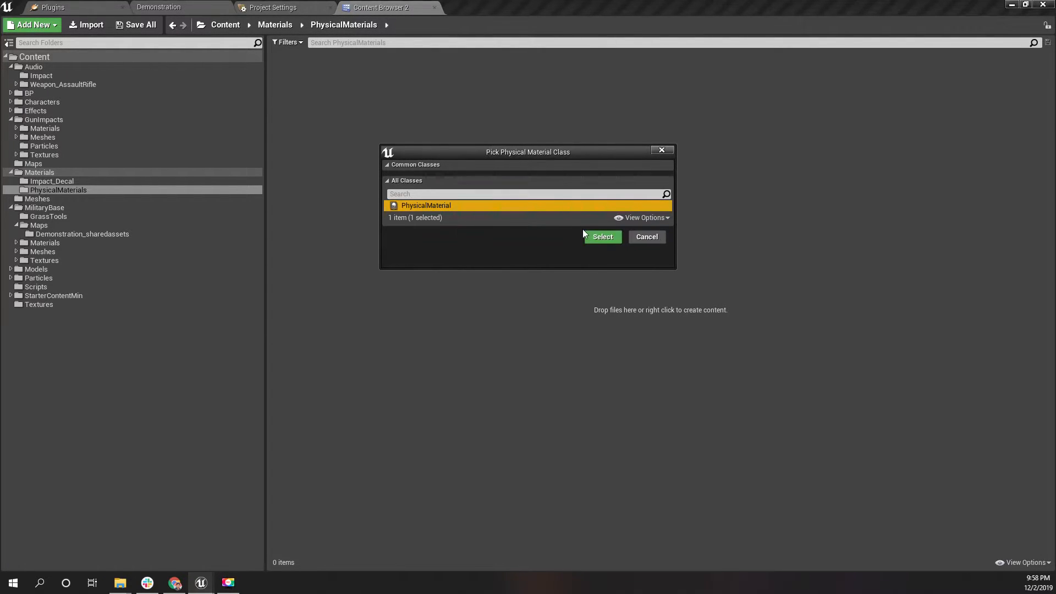
{"action": "left_click", "coordinate": [609, 238]}
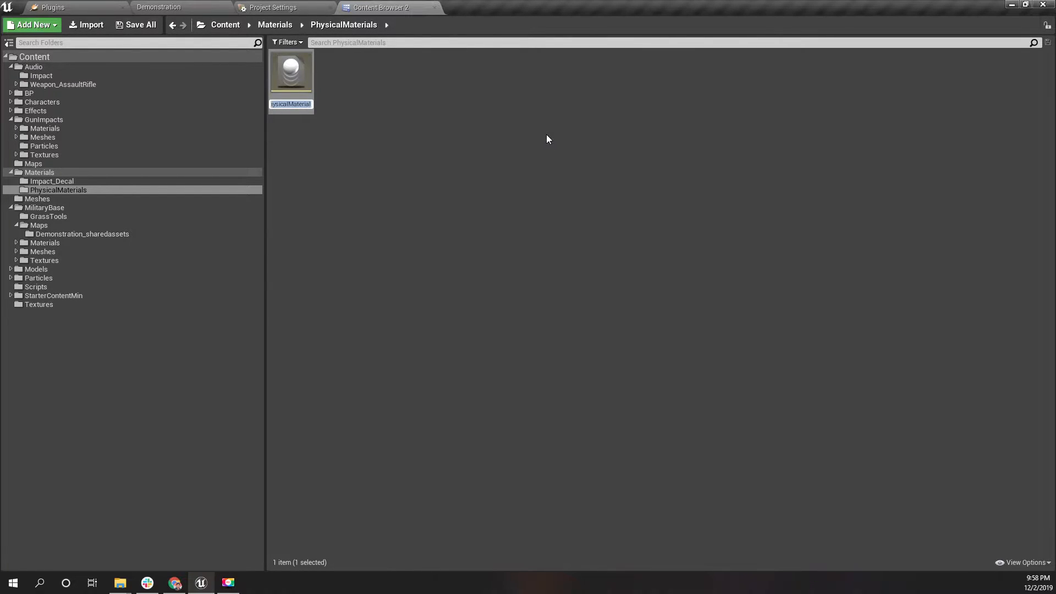
Name the new physical material asset Flesh
{"action": "type", "text": "Cond"}
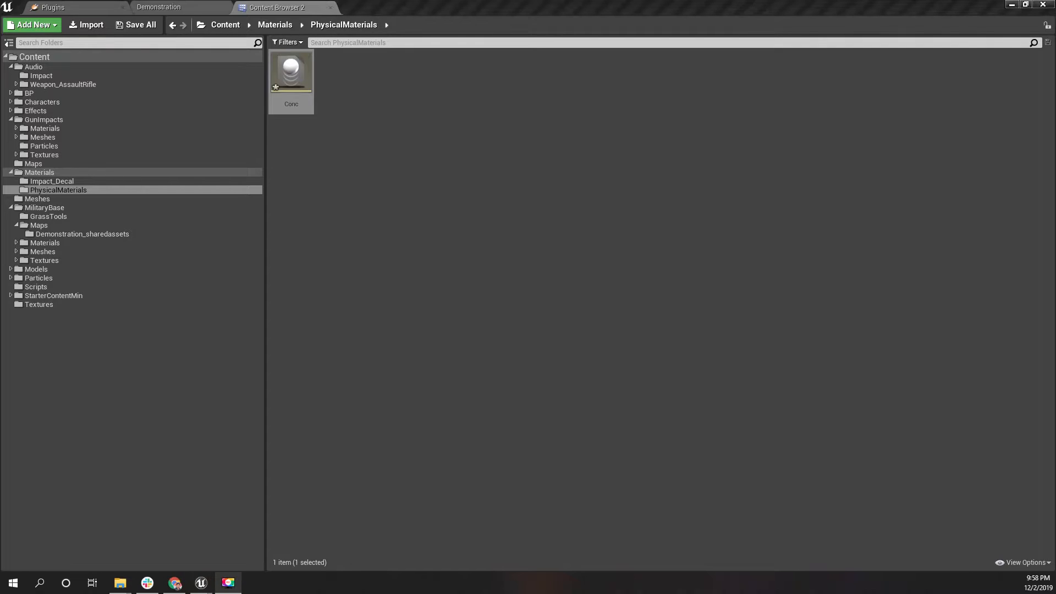
{"action": "key", "text": "F2"}
{"action": "type", "text": "Flesh"}
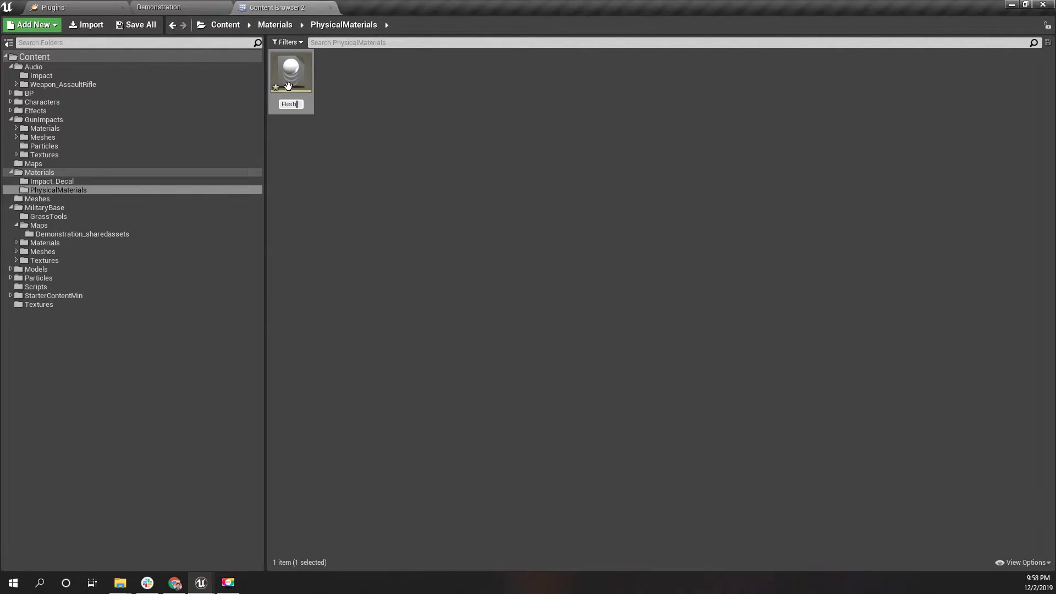
{"action": "key", "text": "Return"}
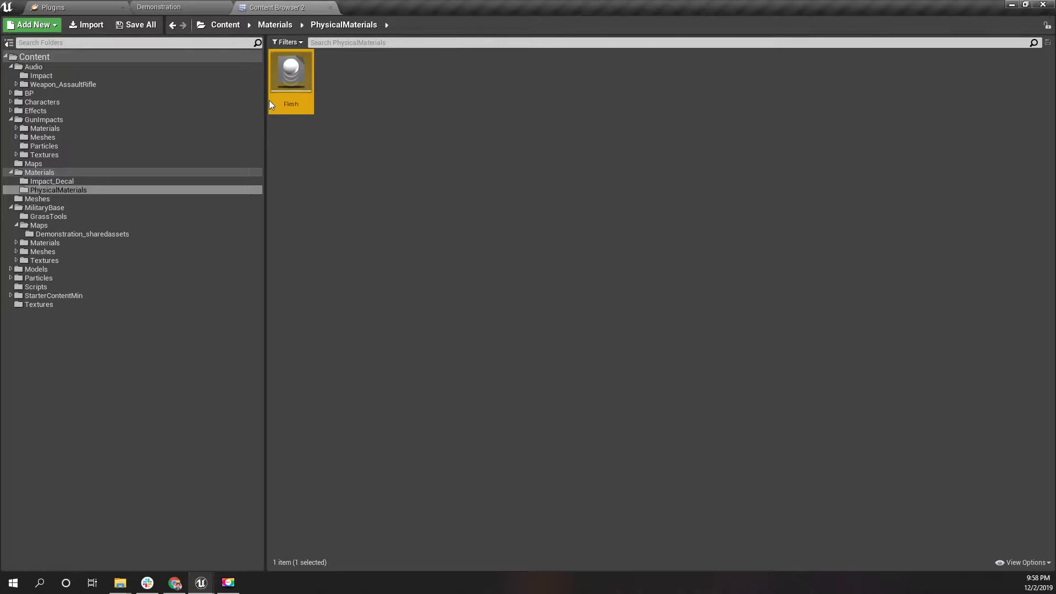
Open the Flesh physical material, examine its Surface Type setting under Physical Properties and close the asset
{"action": "double_click", "coordinate": [285, 70]}
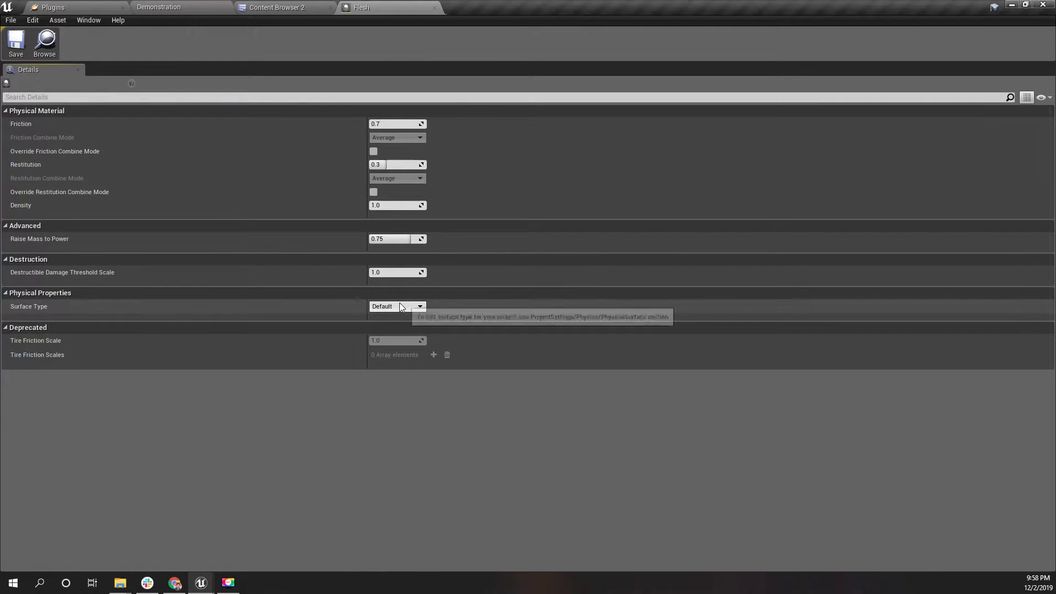
{"action": "left_click", "coordinate": [477, 293]}
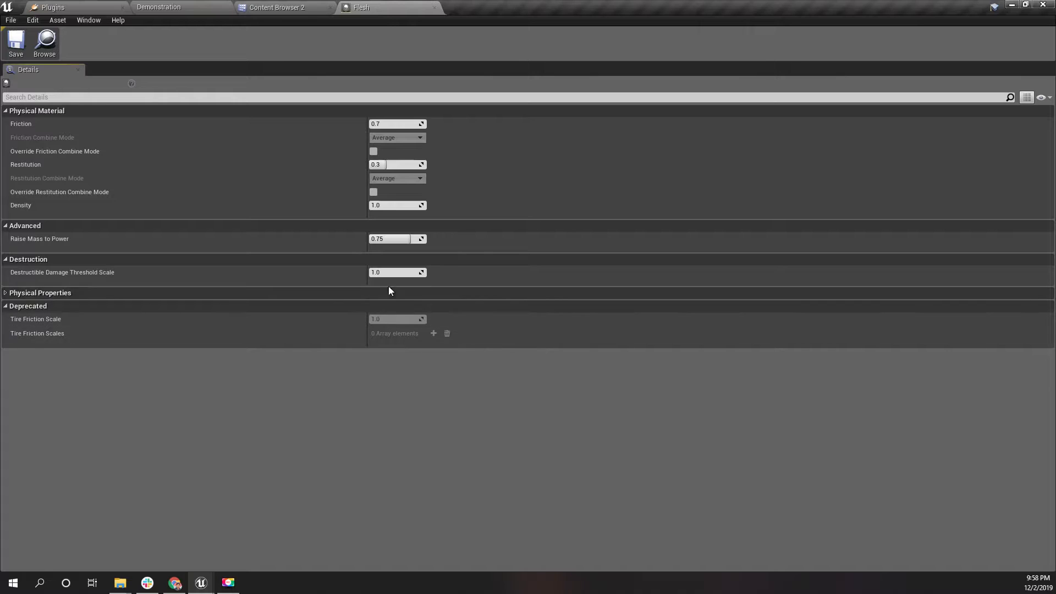
{"action": "left_click", "coordinate": [21, 292]}
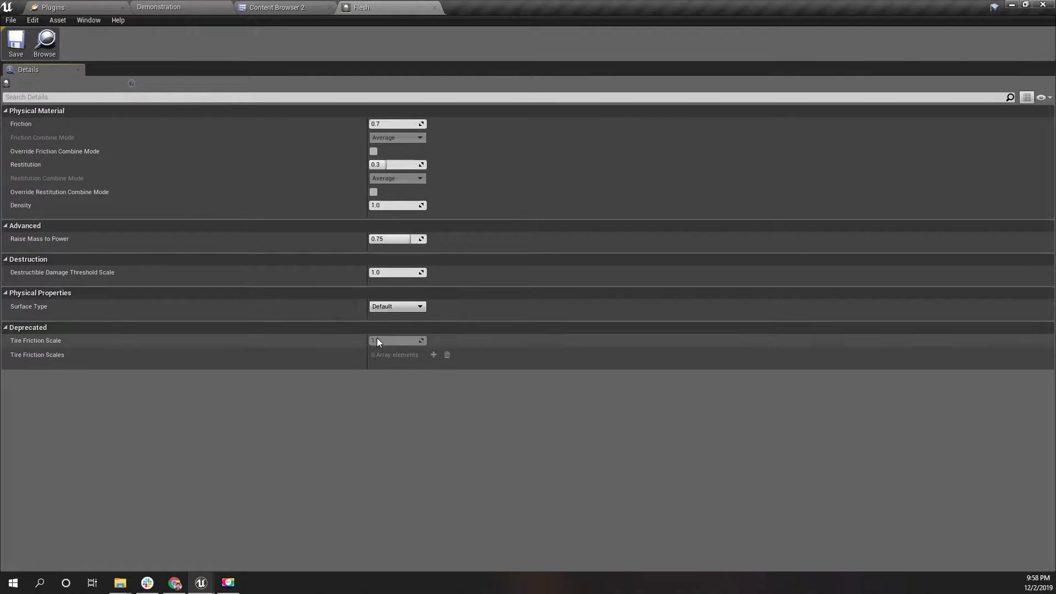
{"action": "left_click", "coordinate": [386, 309]}
{"action": "left_click", "coordinate": [435, 8]}
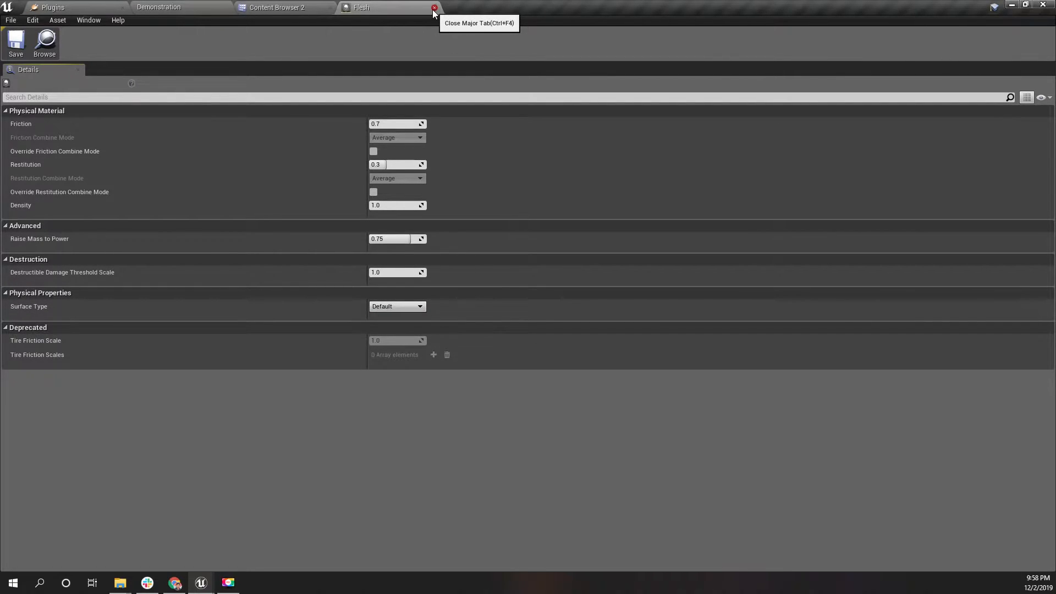
{"action": "left_click", "coordinate": [435, 7]}
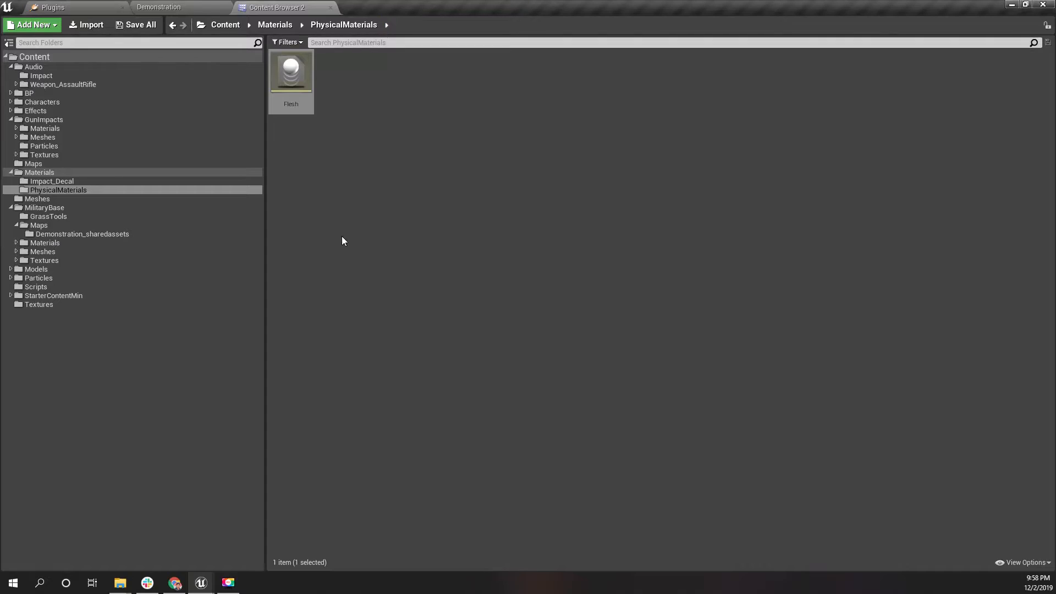
Reopen the Flesh physical material and check which Surface Type options it offers
{"action": "double_click", "coordinate": [288, 72]}
{"action": "left_click", "coordinate": [404, 308]}
{"action": "left_click", "coordinate": [403, 312]}
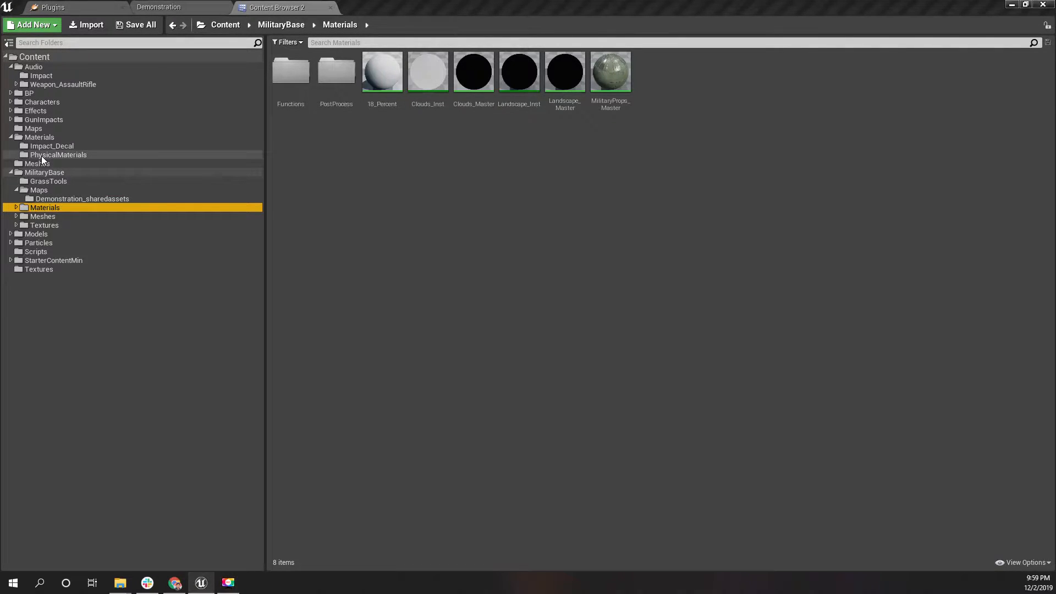
Open Flesh from the PhysicalMaterials folder, set its Surface Type to Flesh and close the asset
{"action": "left_click", "coordinate": [42, 156]}
{"action": "left_click_drag", "start_coordinate": [41, 156], "coordinate": [72, 271]}
{"action": "left_click_drag", "start_coordinate": [71, 255], "coordinate": [48, 148]}
{"action": "double_click", "coordinate": [307, 67]}
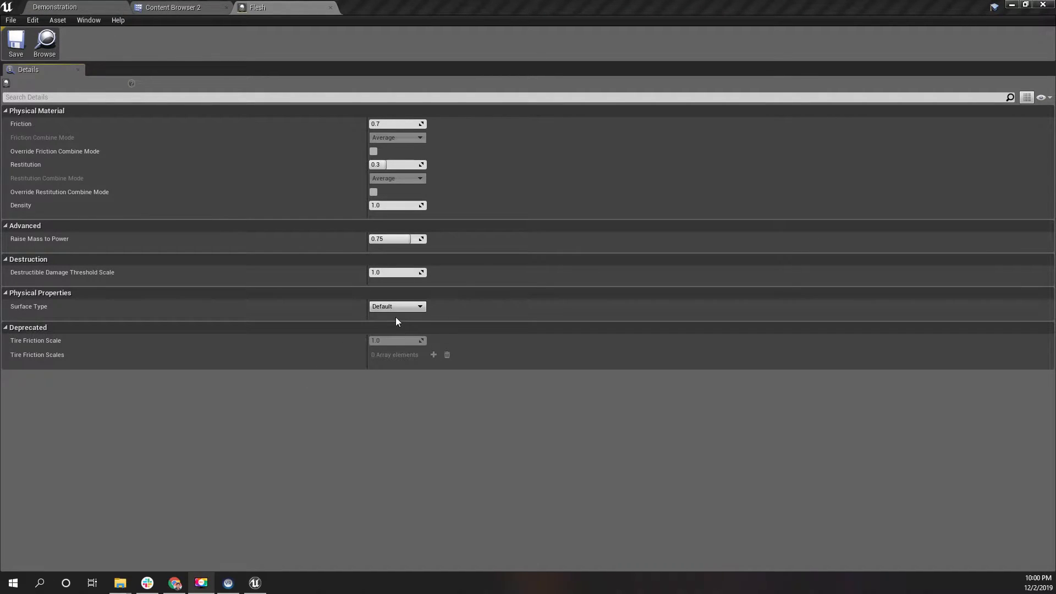
{"action": "left_click", "coordinate": [389, 306]}
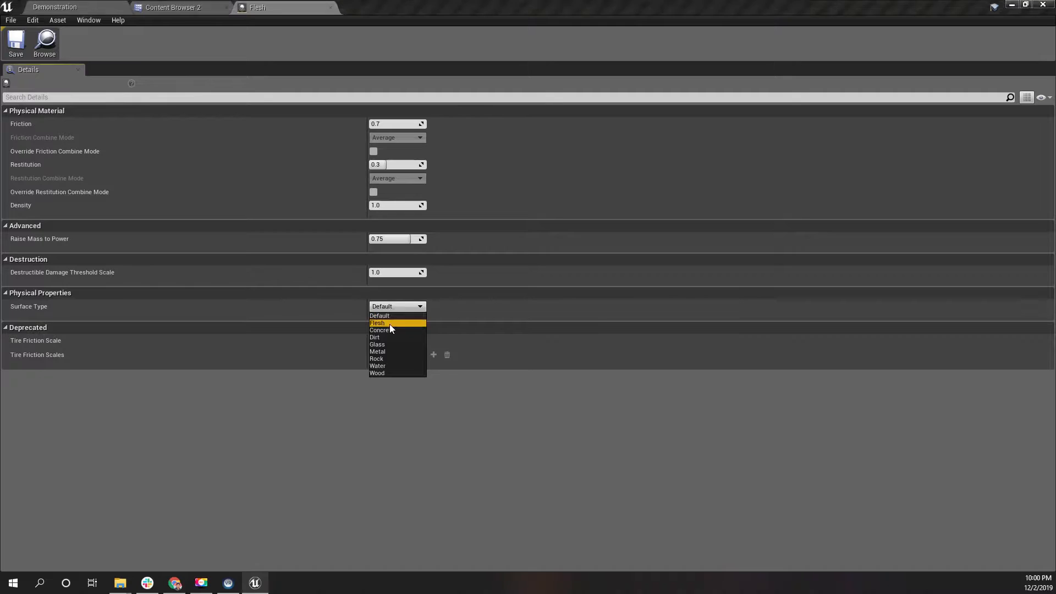
{"action": "left_click", "coordinate": [390, 325]}
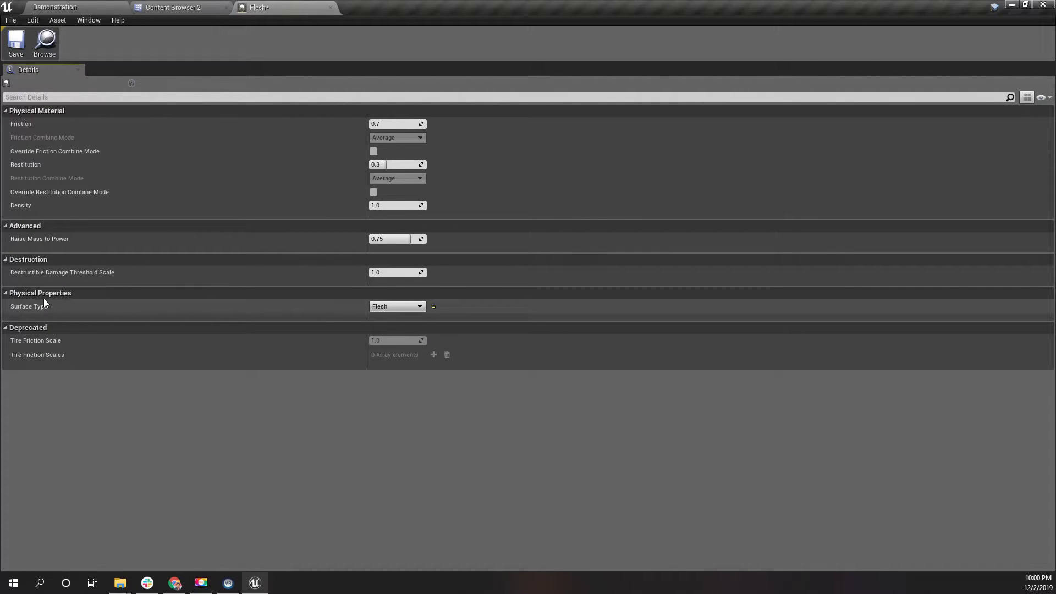
{"action": "left_click", "coordinate": [330, 8]}
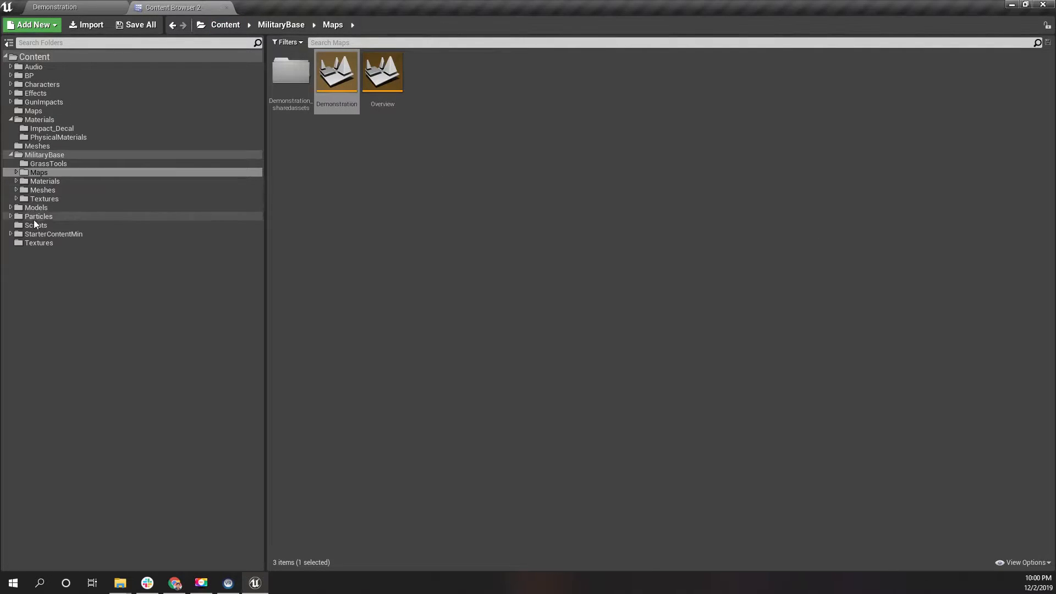
Return to the Materials > PhysicalMaterials folder and duplicate the Flesh physical material
{"action": "left_click", "coordinate": [48, 129]}
{"action": "left_click", "coordinate": [61, 138]}
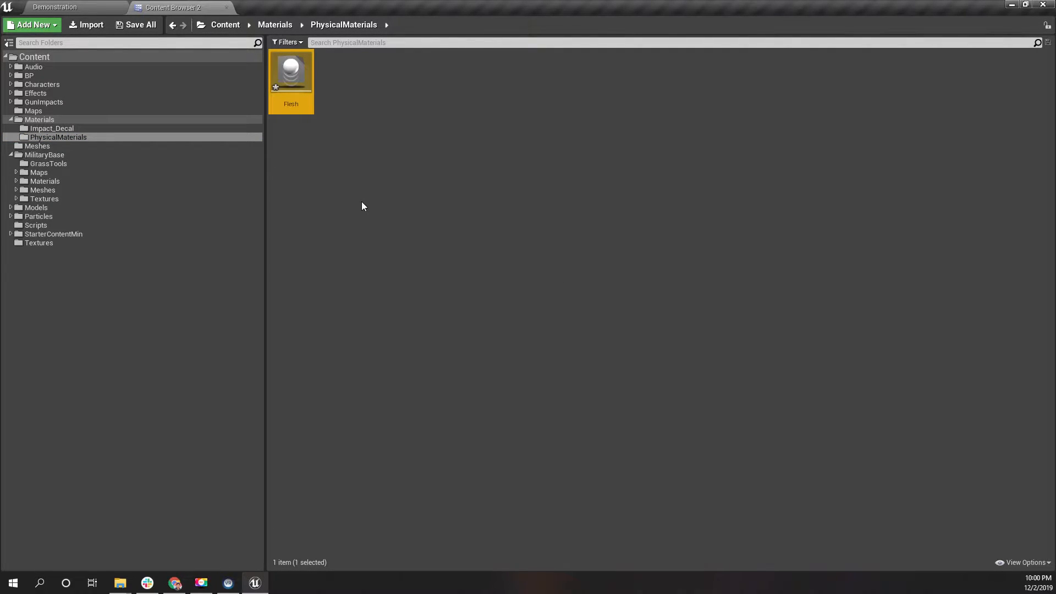
{"action": "key", "text": "ctrl+w"}
{"action": "key", "text": "BackSpace"}
{"action": "left_click", "coordinate": [376, 187]}
{"action": "key", "text": "ctrl+w"}
{"action": "key", "text": "Escape"}
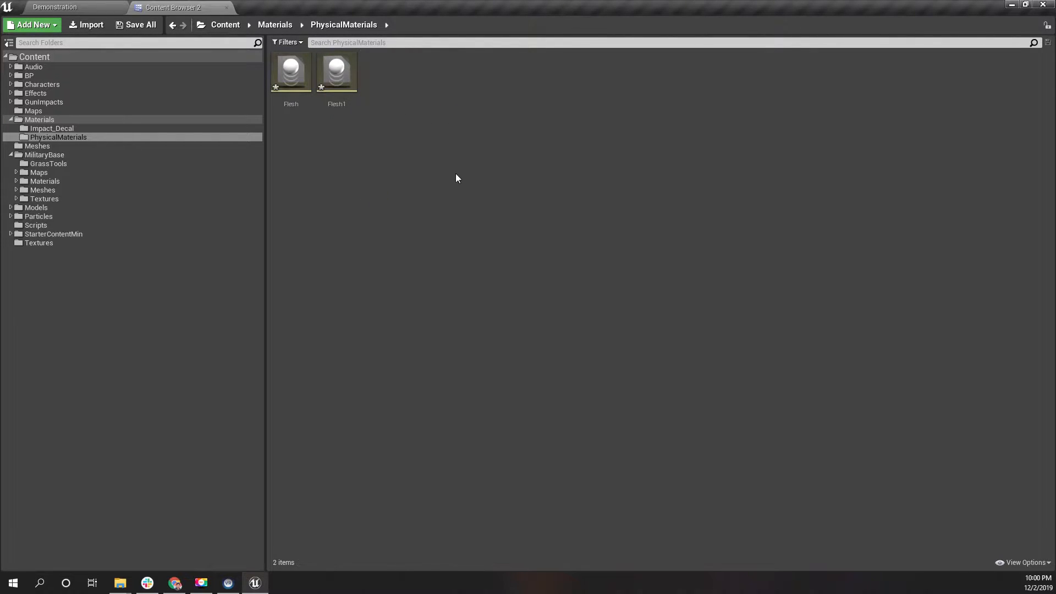
Duplicate the Flesh physical materials until there are four copies besides the original, then open and close the original Flesh asset
{"action": "left_click", "coordinate": [339, 87]}
{"action": "key", "text": "ctrl+a"}
{"action": "key", "text": "ctrl+w"}
{"action": "left_click", "coordinate": [514, 189]}
{"action": "left_click", "coordinate": [337, 72]}
{"action": "double_click", "coordinate": [291, 71]}
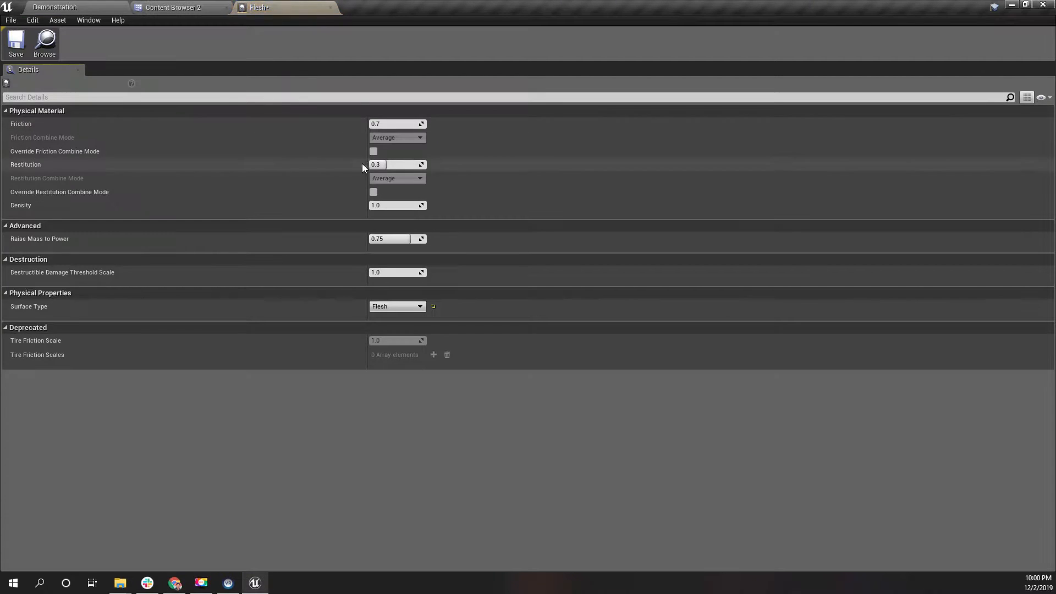
{"action": "left_click", "coordinate": [330, 7]}
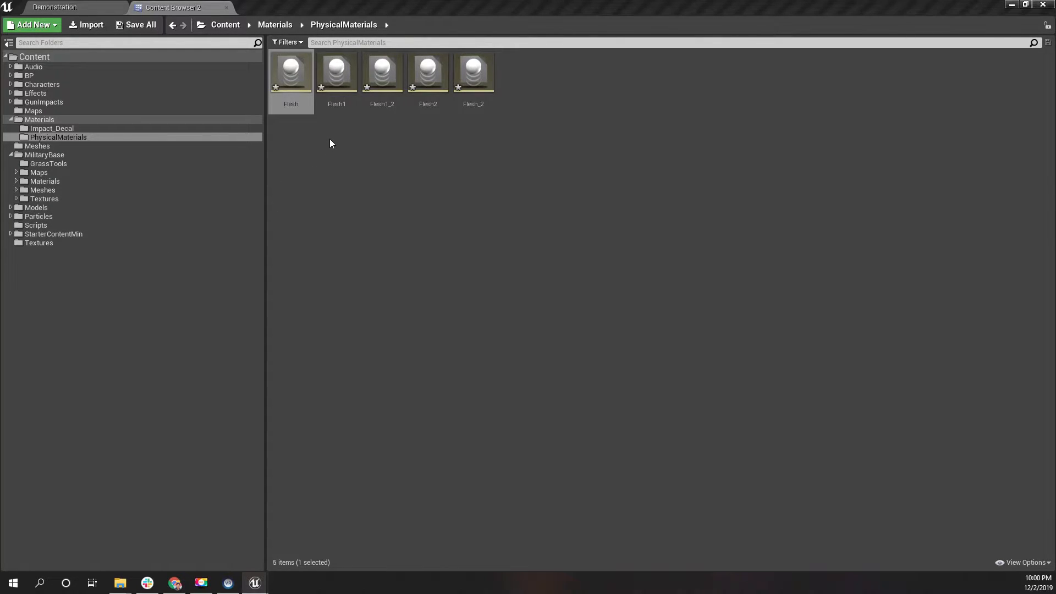
Rename the Flesh1 physical material as concrete
{"action": "left_click", "coordinate": [326, 88]}
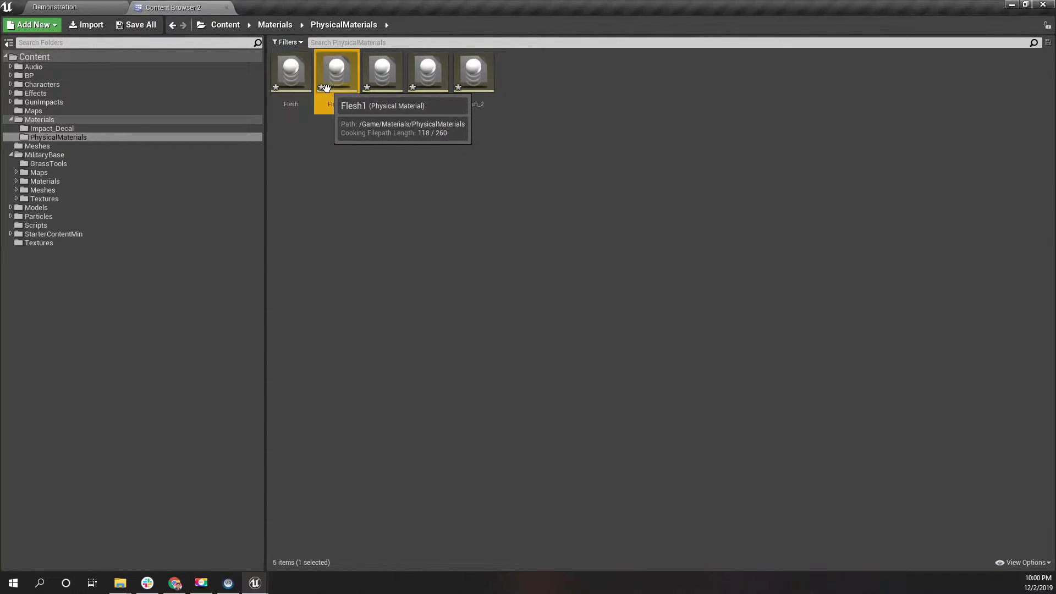
{"action": "key", "text": "F2"}
{"action": "type", "text": "concret"}
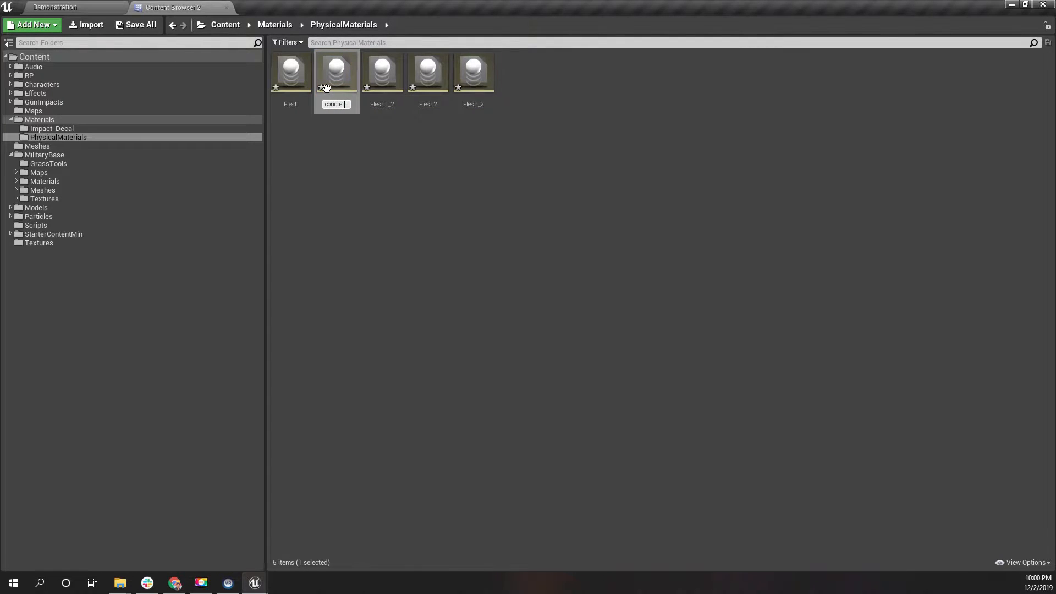
{"action": "key", "text": "Return"}
Rename the Flesh1_2 physical material as dirt
{"action": "key", "text": "Right"}
{"action": "key", "text": "Right"}
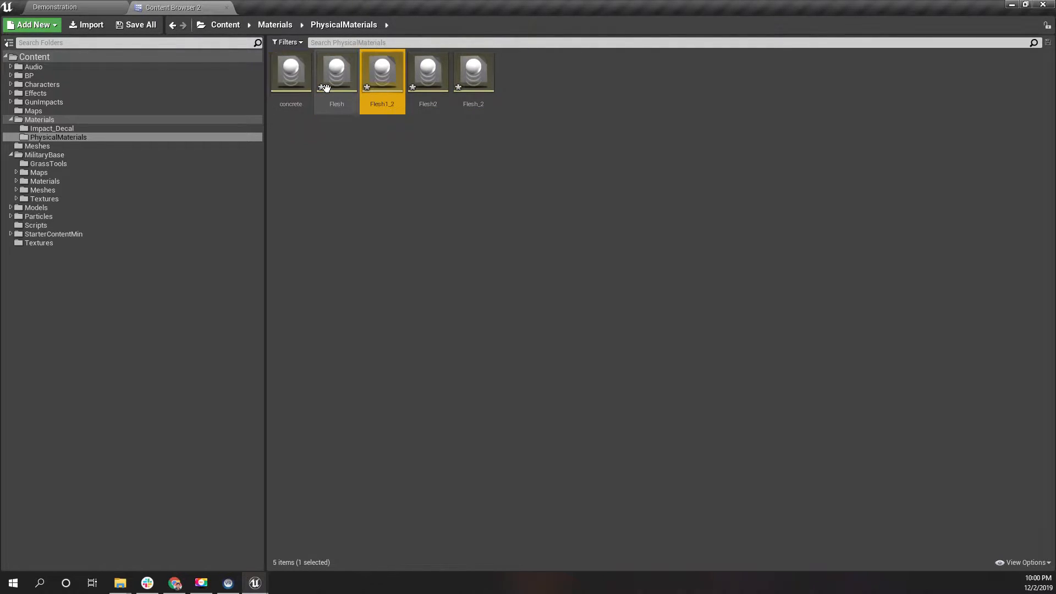
{"action": "key", "text": "F2"}
{"action": "type", "text": "dirt"}
{"action": "key", "text": "Return"}
Rename the Flesh2 physical material as glass
{"action": "key", "text": "Right"}
{"action": "key", "text": "Left"}
{"action": "key", "text": "Left"}
{"action": "key", "text": "Right"}
{"action": "key", "text": "Right"}
{"action": "key", "text": "Right"}
{"action": "key", "text": "F2"}
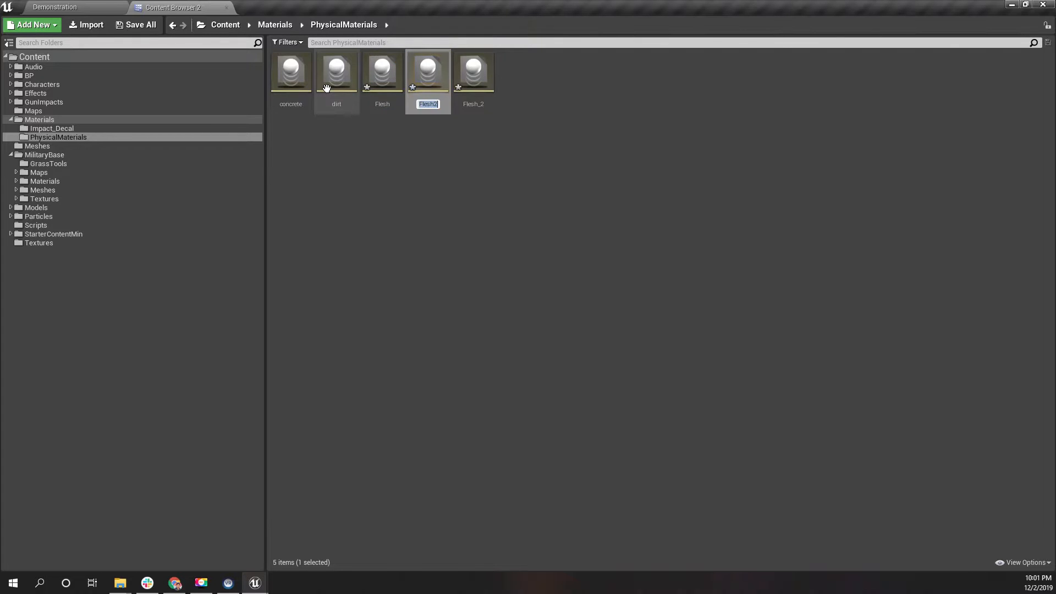
{"action": "type", "text": "glass"}
{"action": "key", "text": "Return"}
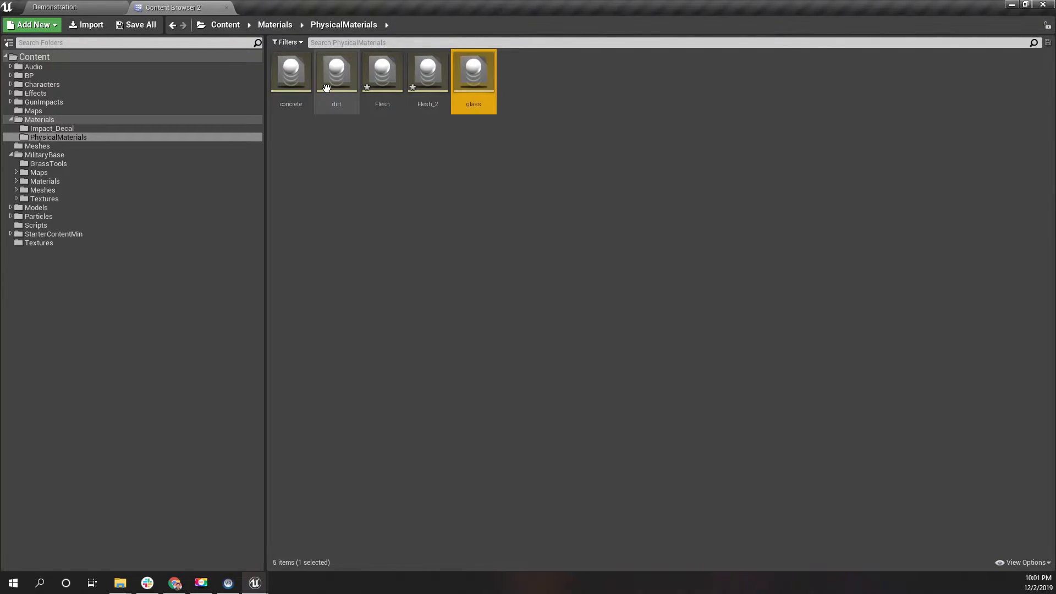
Rename the Flesh_2 physical material as rock
{"action": "key", "text": "Left"}
{"action": "key", "text": "F2"}
{"action": "type", "text": "ro"}
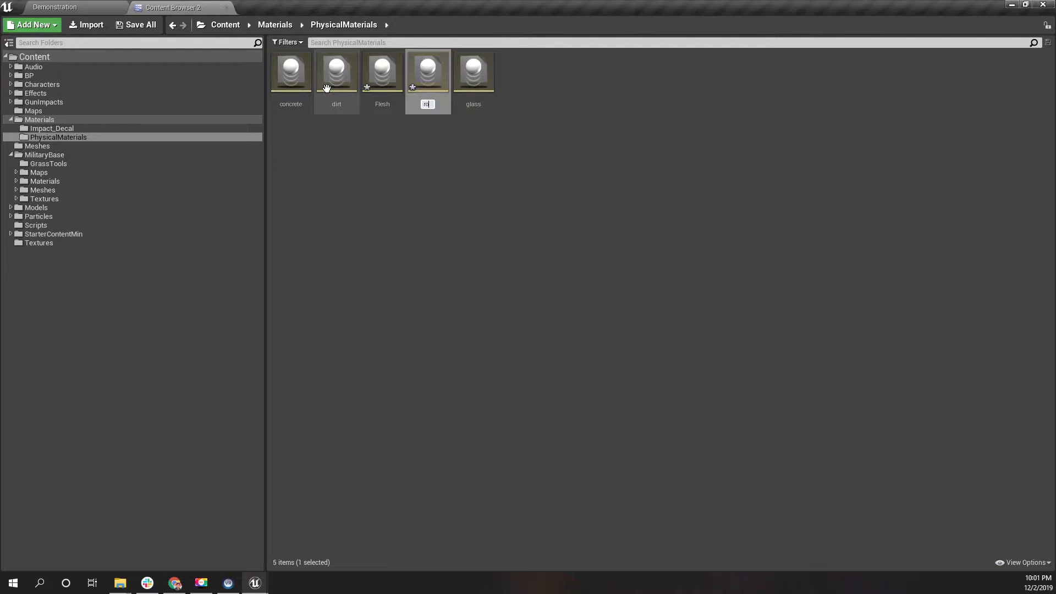
{"action": "key", "text": "Return"}
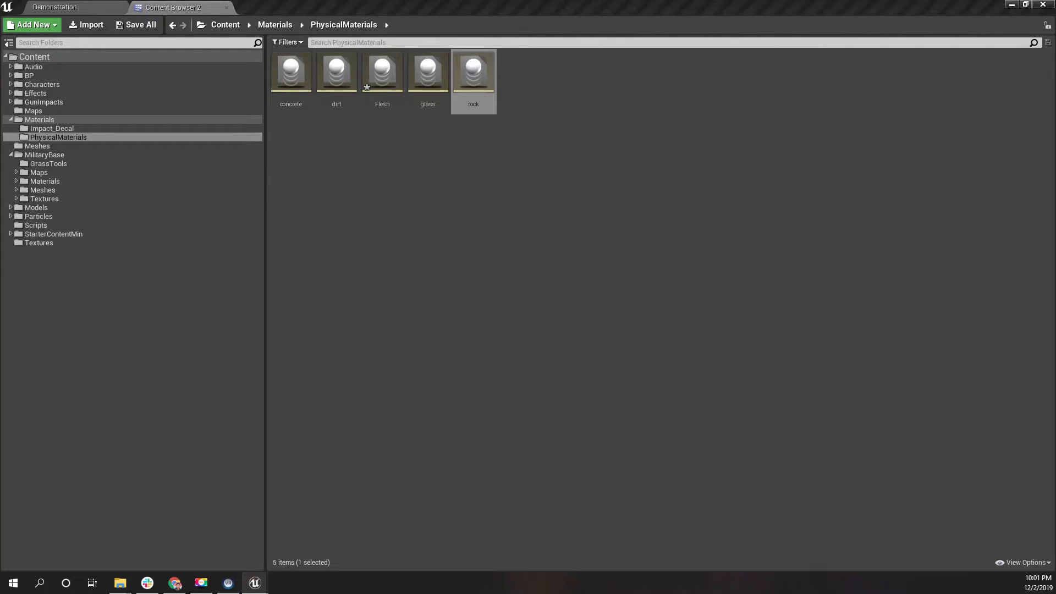
Duplicate the rock and glass physical materials together
{"action": "left_click", "coordinate": [487, 211]}
{"action": "left_click", "coordinate": [473, 74]}
{"action": "left_click", "coordinate": [428, 74], "text": "ctrl"}
{"action": "key", "text": "ctrl+w"}
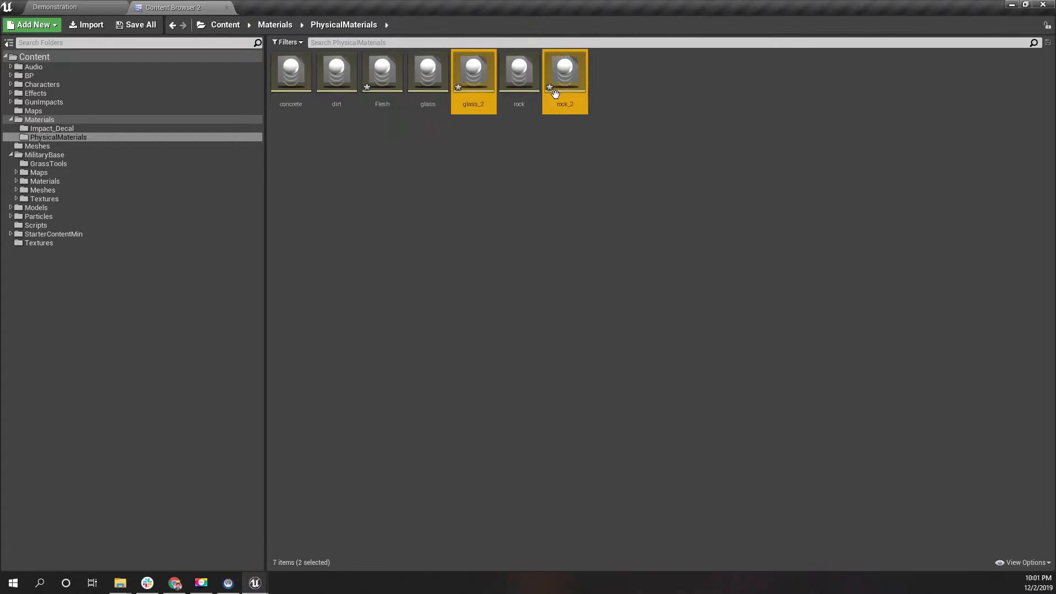
Rename the copy of glass as water and the copy of rock as wood
{"action": "left_click", "coordinate": [482, 105]}
{"action": "left_click", "coordinate": [483, 105]}
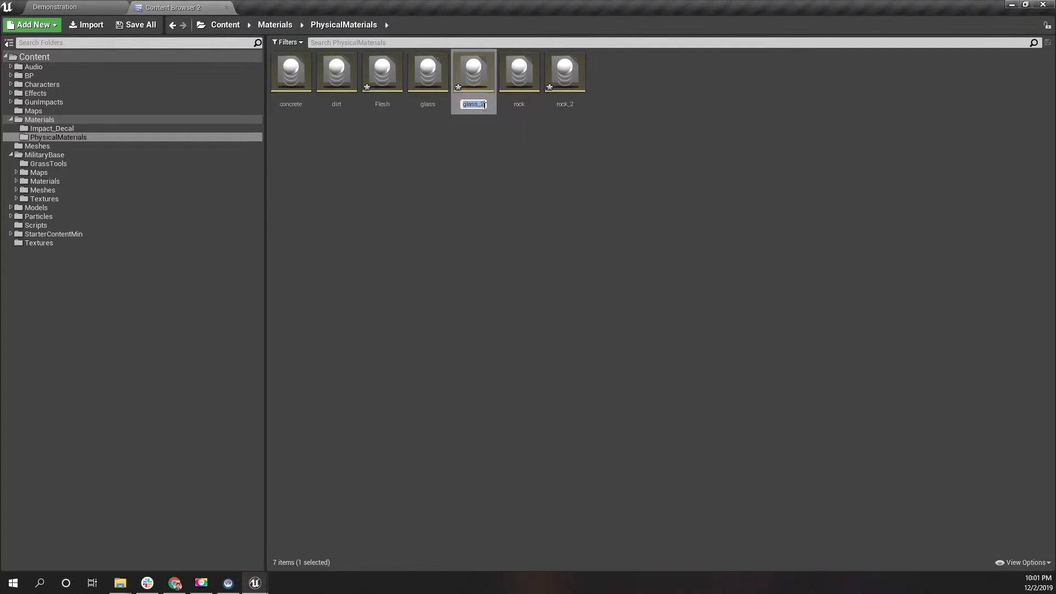
{"action": "key", "text": "Return"}
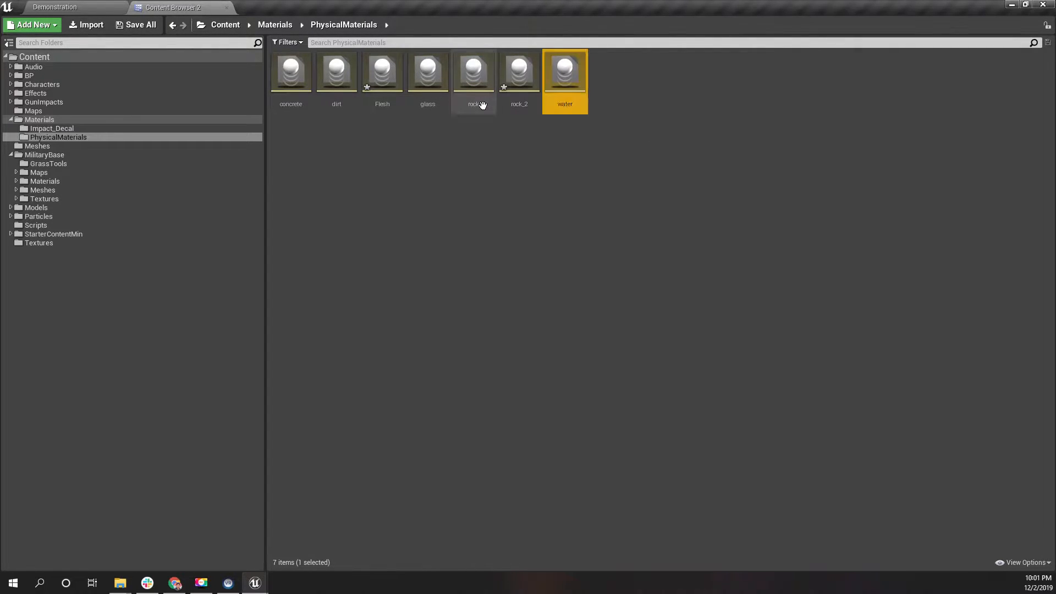
{"action": "key", "text": "Left"}
{"action": "key", "text": "F2"}
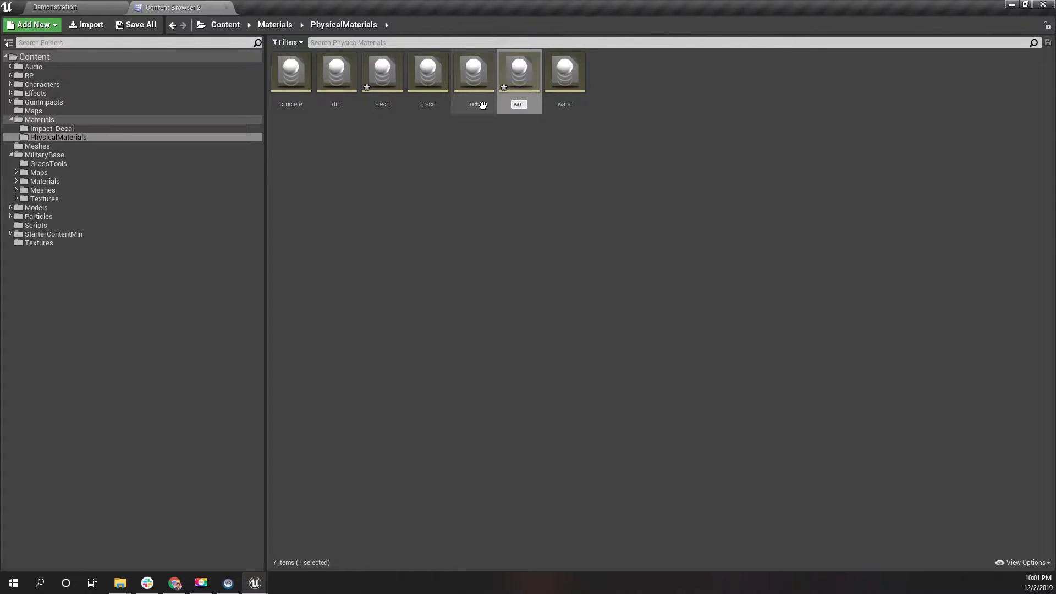
{"action": "key", "text": "Return"}
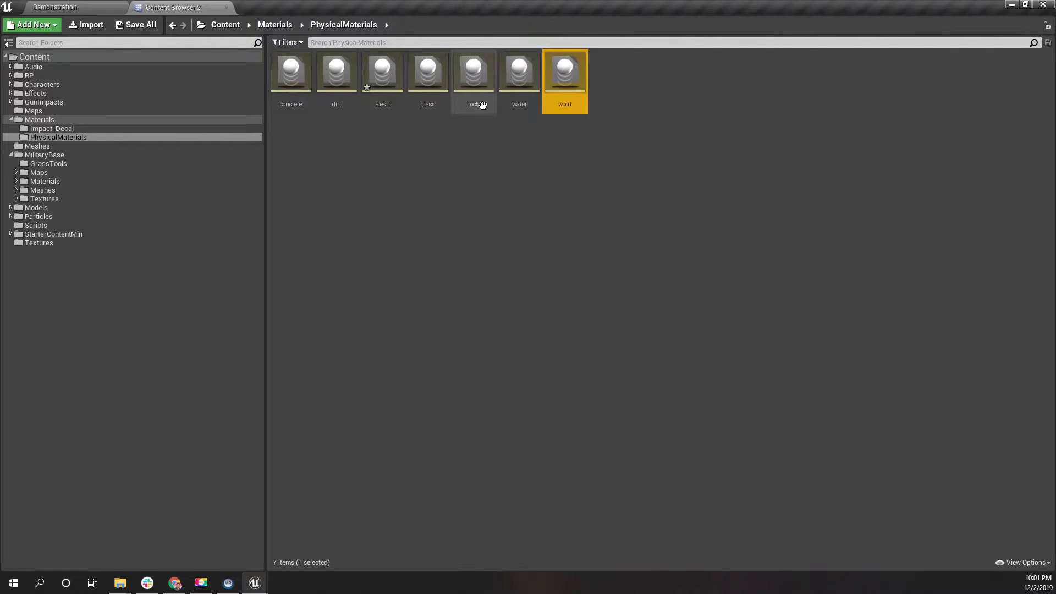
Open the concrete physical material, set its Surface Type to Concrete and close it
{"action": "left_click", "coordinate": [271, 75]}
{"action": "double_click", "coordinate": [270, 76]}
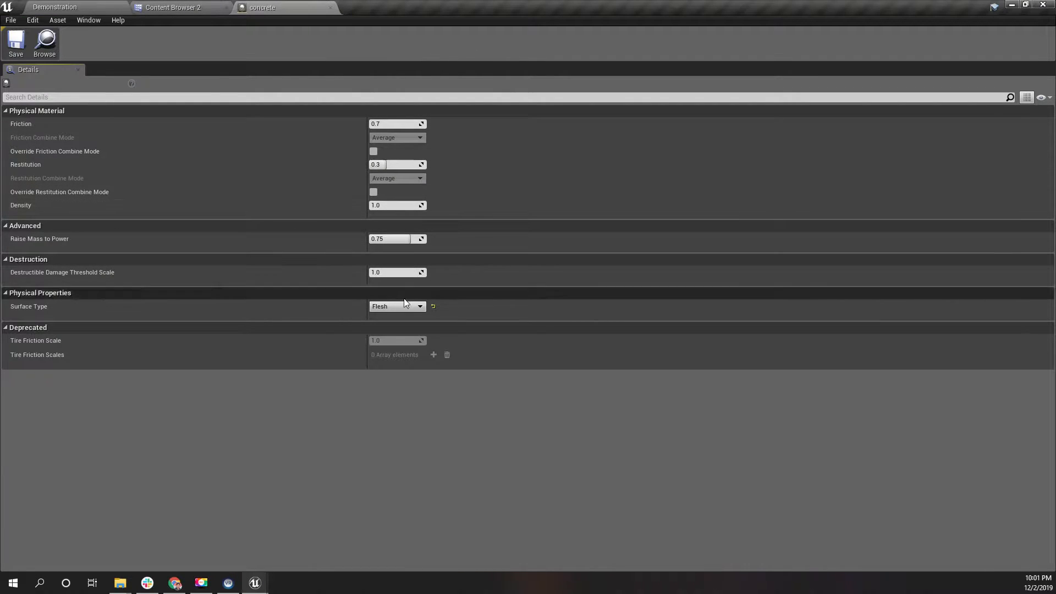
{"action": "left_click", "coordinate": [404, 304]}
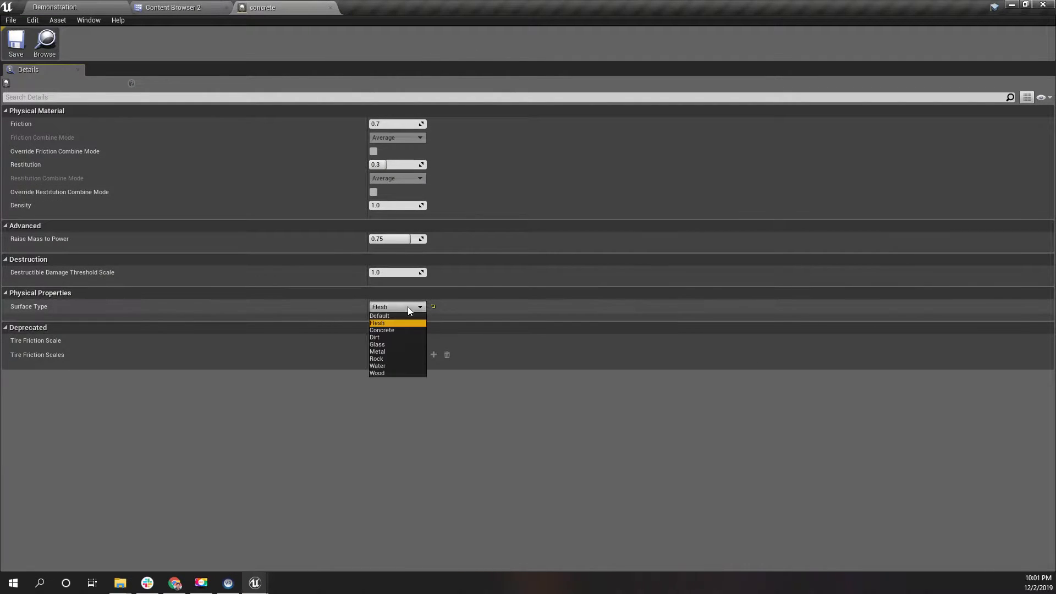
{"action": "left_click", "coordinate": [389, 330]}
{"action": "left_click", "coordinate": [330, 8]}
Open the dirt physical material and set its Surface Type to Dirt
{"action": "double_click", "coordinate": [343, 100]}
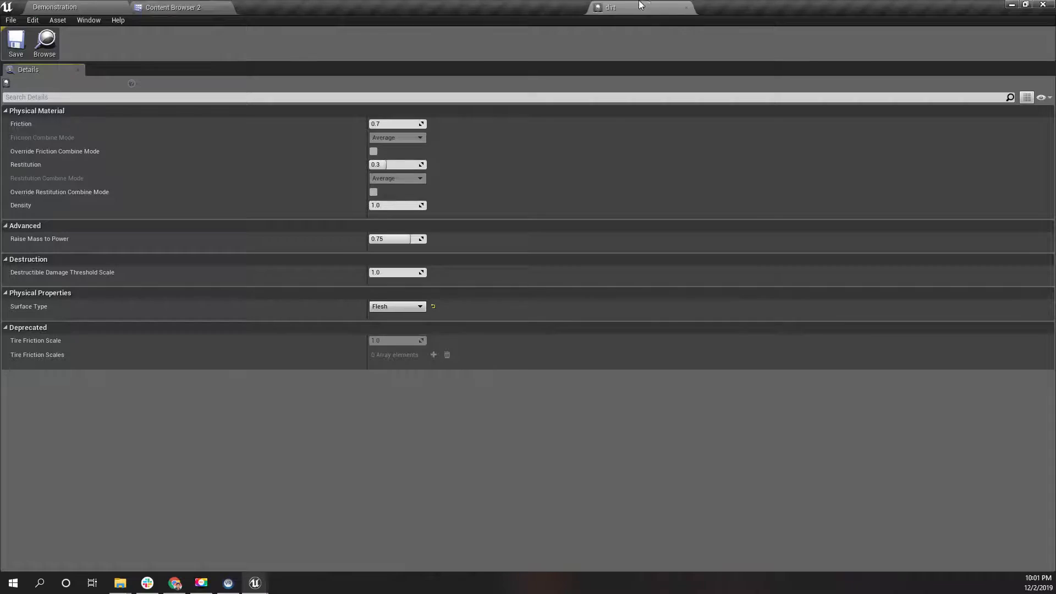
{"action": "left_click", "coordinate": [396, 307]}
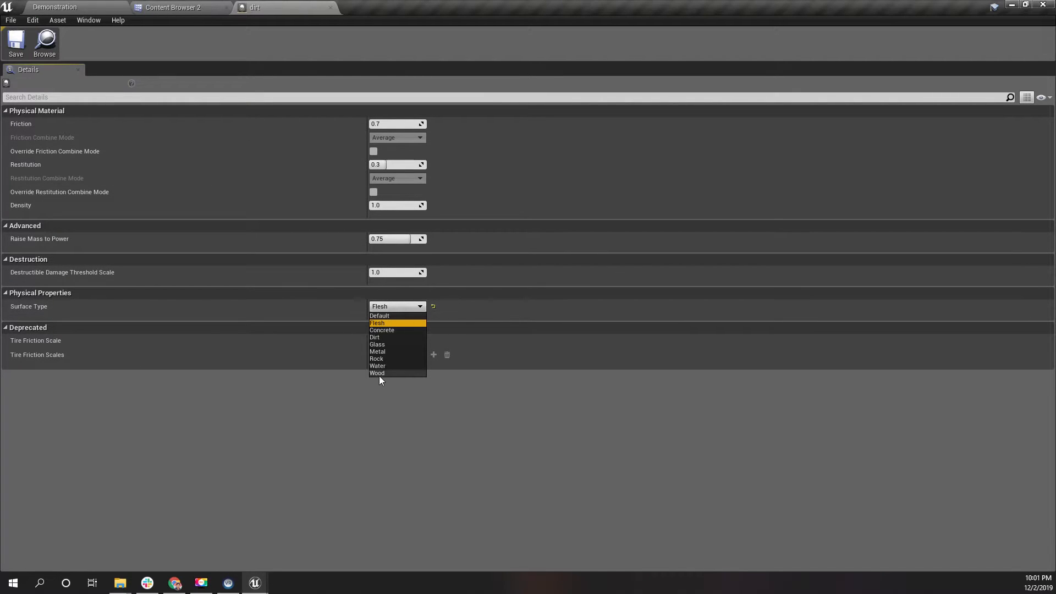
{"action": "left_click", "coordinate": [0, 172]}
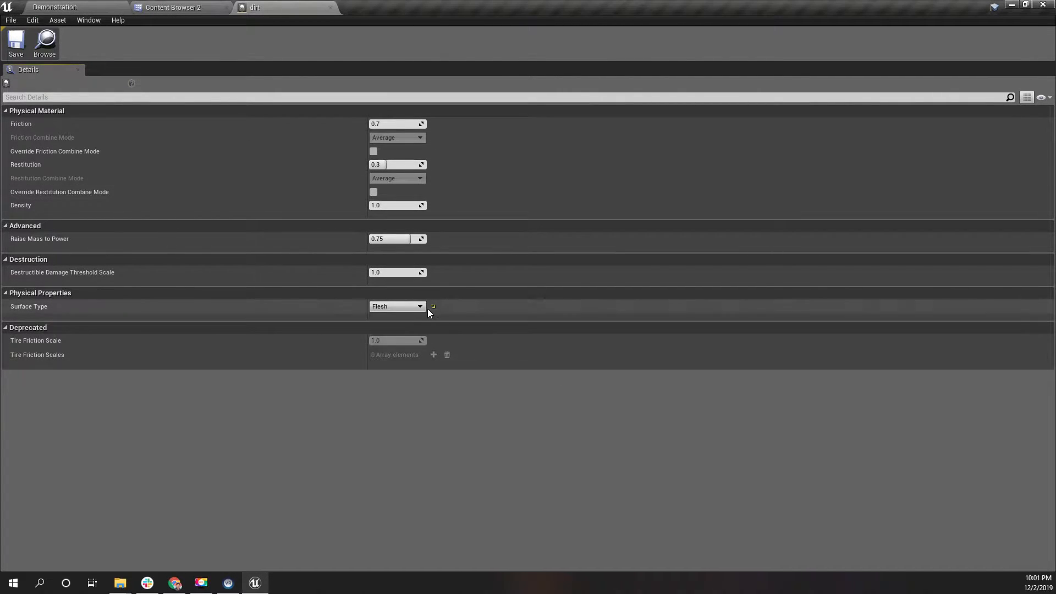
{"action": "left_click", "coordinate": [399, 310]}
{"action": "left_click", "coordinate": [388, 338]}
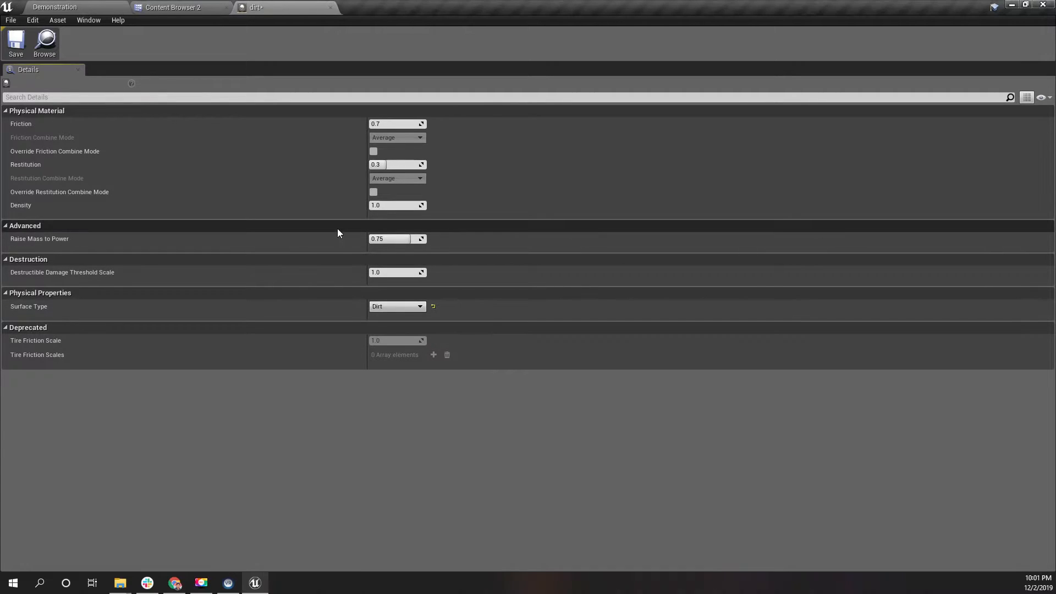
Open the glass physical material from the PhysicalMaterials folder and set its Surface Type to Glass
{"action": "left_click", "coordinate": [138, 7]}
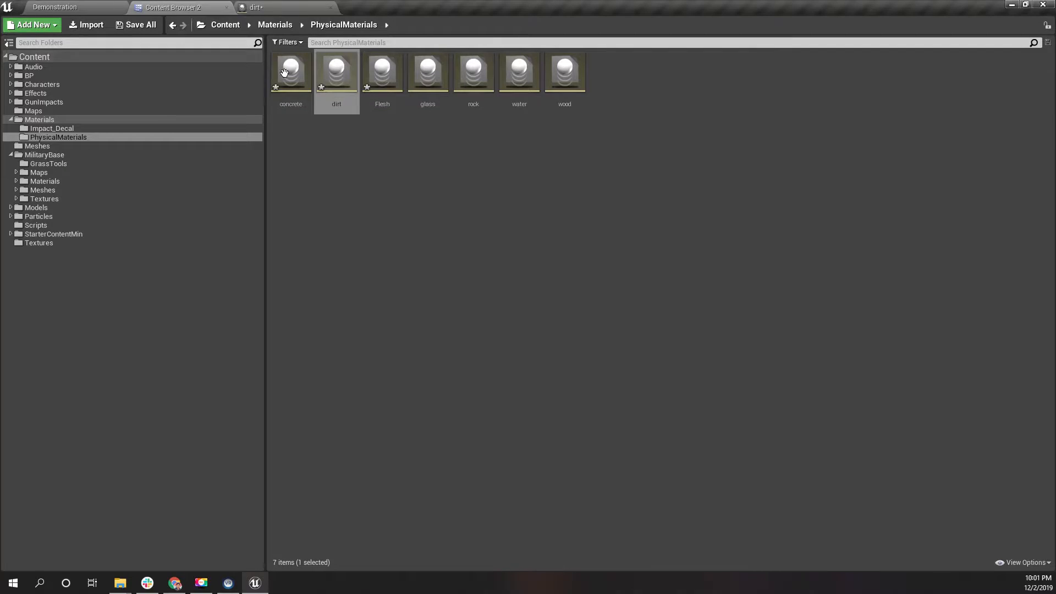
{"action": "left_click", "coordinate": [383, 94]}
{"action": "double_click", "coordinate": [429, 82]}
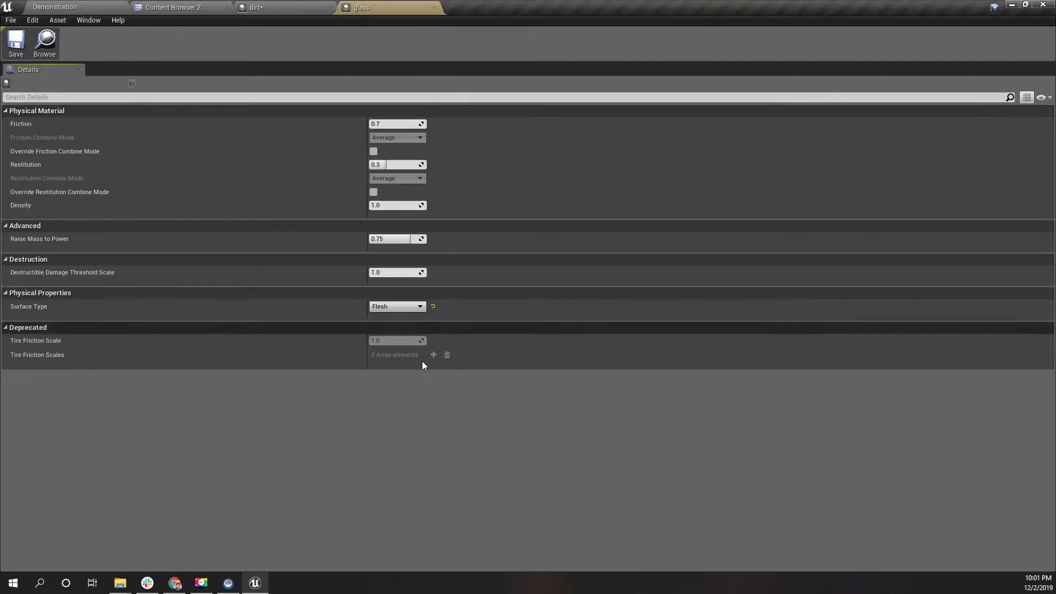
{"action": "left_click", "coordinate": [390, 308]}
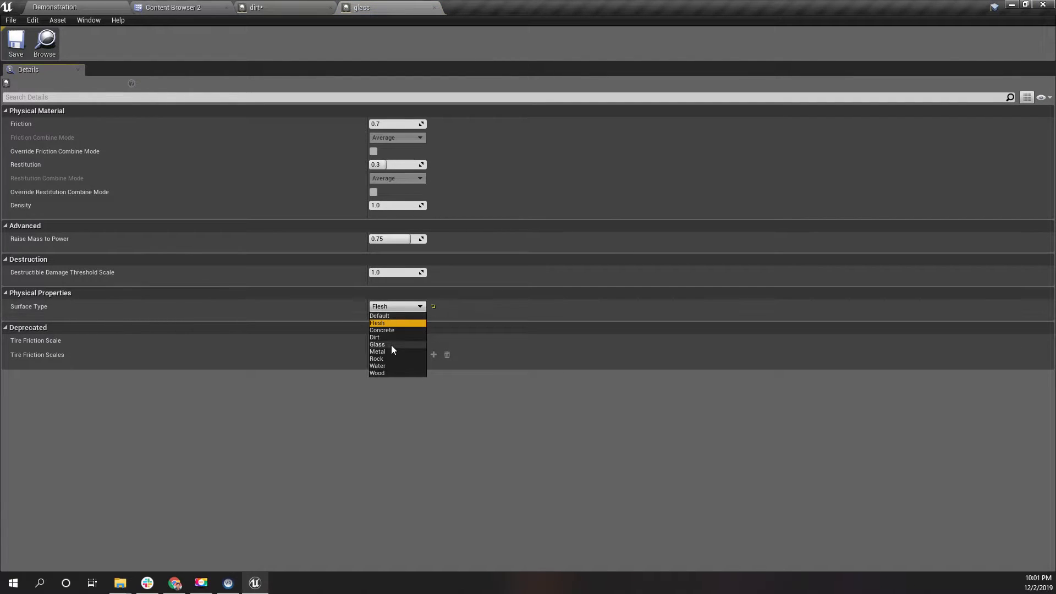
{"action": "left_click", "coordinate": [392, 345]}
Open the rock physical material from the PhysicalMaterials folder and set its Surface Type to Rock
{"action": "left_click", "coordinate": [196, 7]}
{"action": "double_click", "coordinate": [467, 93]}
{"action": "left_click", "coordinate": [387, 306]}
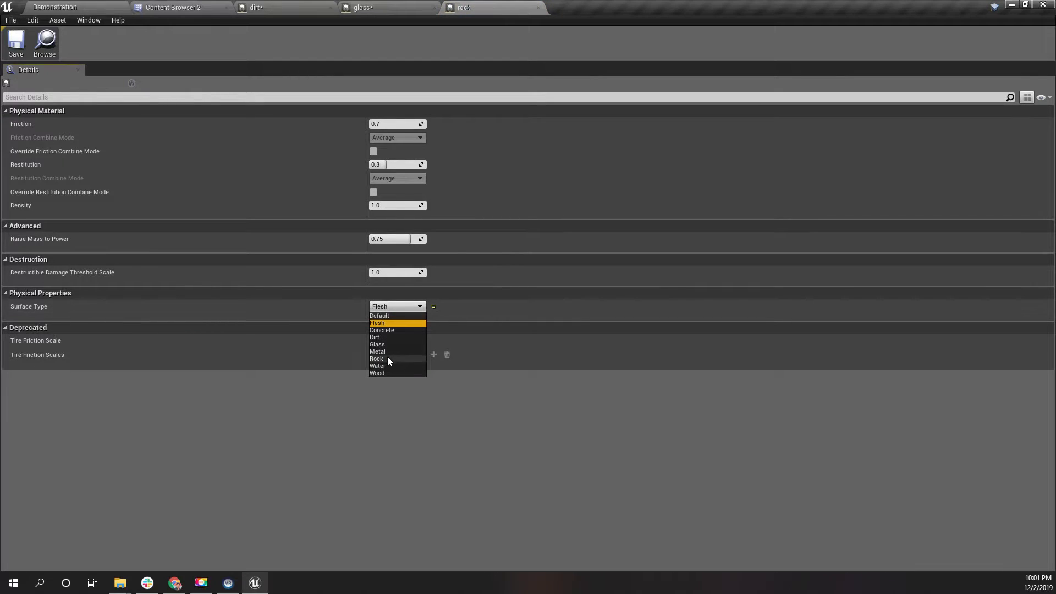
{"action": "left_click", "coordinate": [387, 359]}
Open the water physical material from the PhysicalMaterials folder and set its Surface Type to Water
{"action": "left_click", "coordinate": [169, 7]}
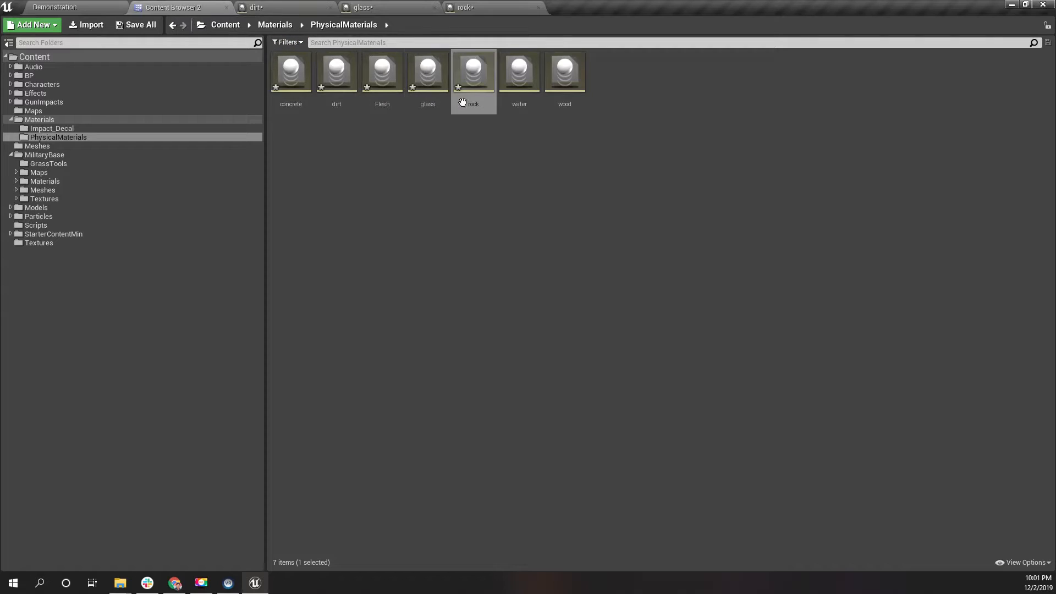
{"action": "double_click", "coordinate": [518, 83]}
{"action": "left_click", "coordinate": [385, 306]}
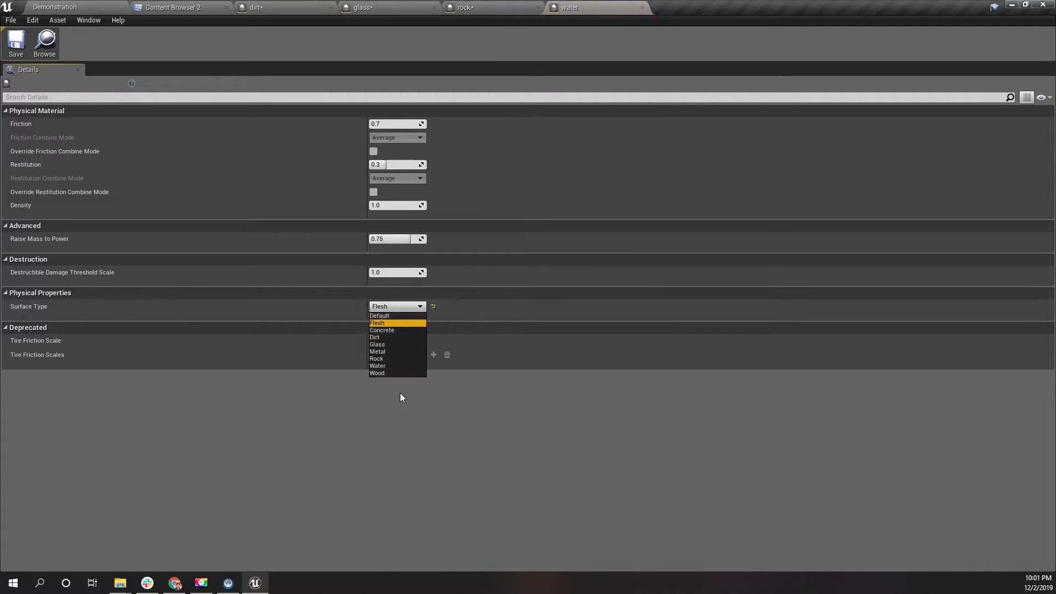
{"action": "left_click", "coordinate": [380, 366]}
Open the wood physical material, set its Surface Type to Wood and save the asset
{"action": "left_click", "coordinate": [176, 6]}
{"action": "double_click", "coordinate": [565, 72]}
{"action": "left_click", "coordinate": [378, 307]}
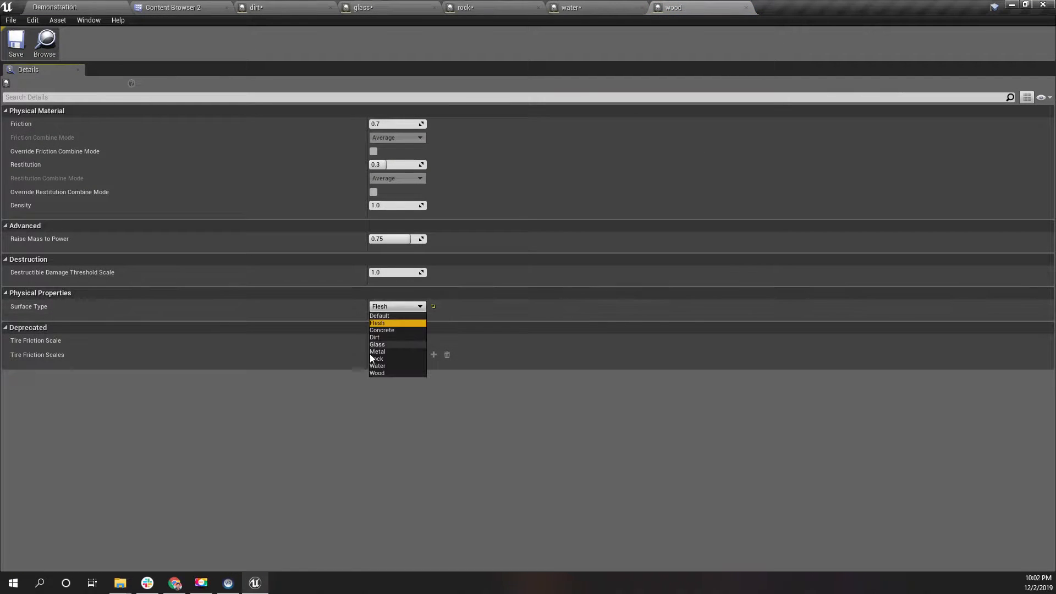
{"action": "left_click", "coordinate": [378, 374]}
{"action": "left_click", "coordinate": [12, 42]}
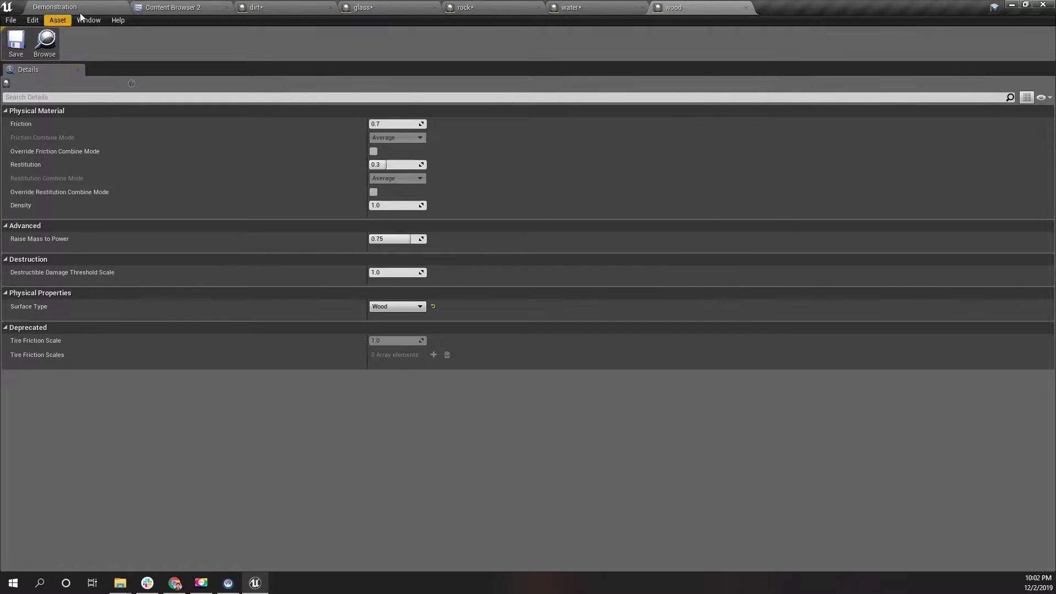
Return to the Content Browser and close the open dirt, glass, rock, water and wood physical material editors
{"action": "left_click", "coordinate": [176, 7]}
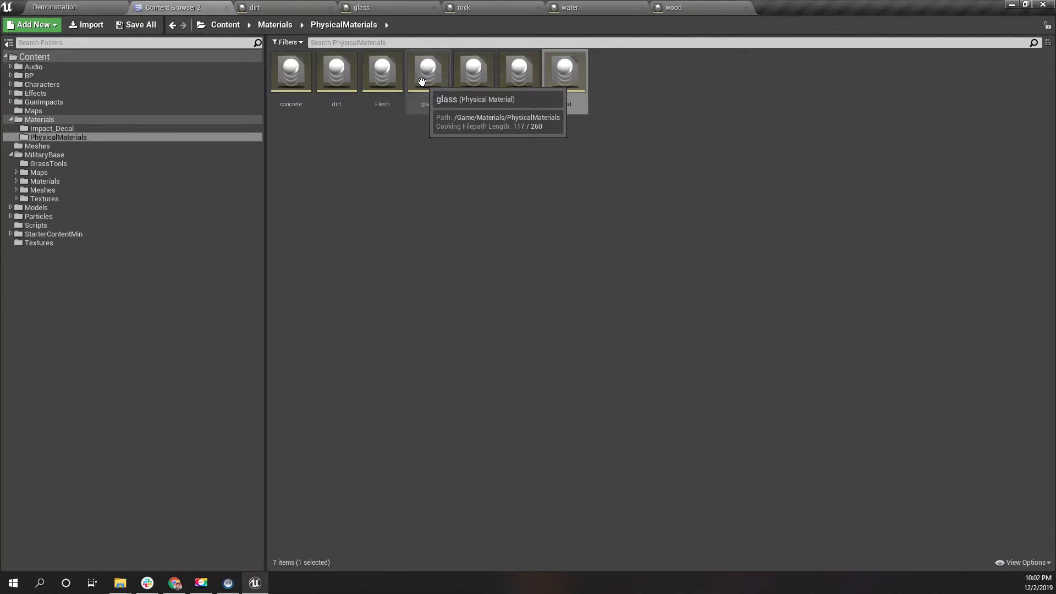
{"action": "left_click", "coordinate": [331, 7]}
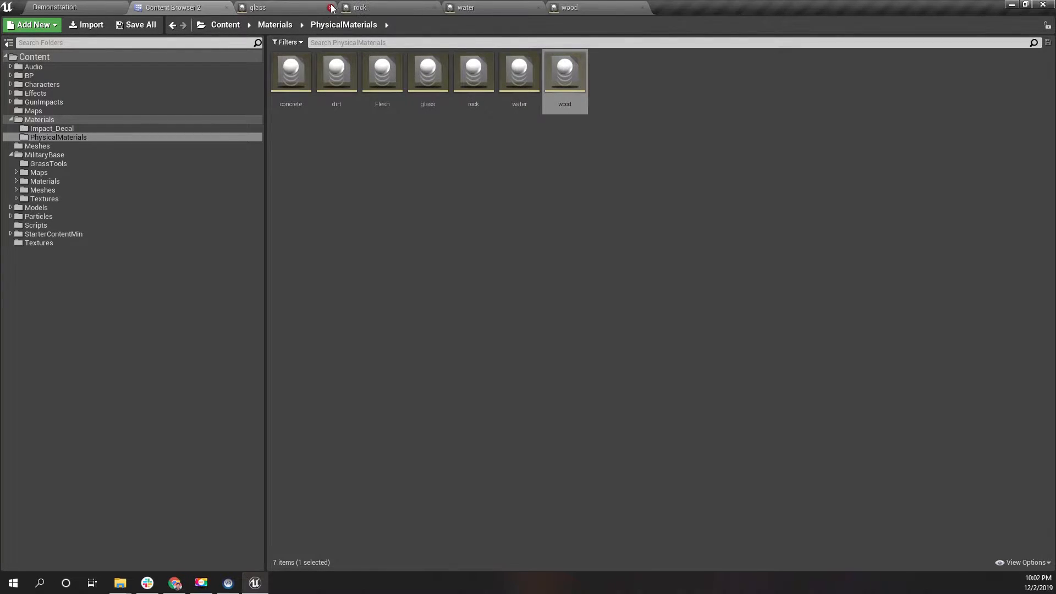
{"action": "left_click", "coordinate": [331, 7]}
{"action": "left_click", "coordinate": [332, 7]}
{"action": "left_click", "coordinate": [331, 7]}
{"action": "left_click", "coordinate": [331, 7]}
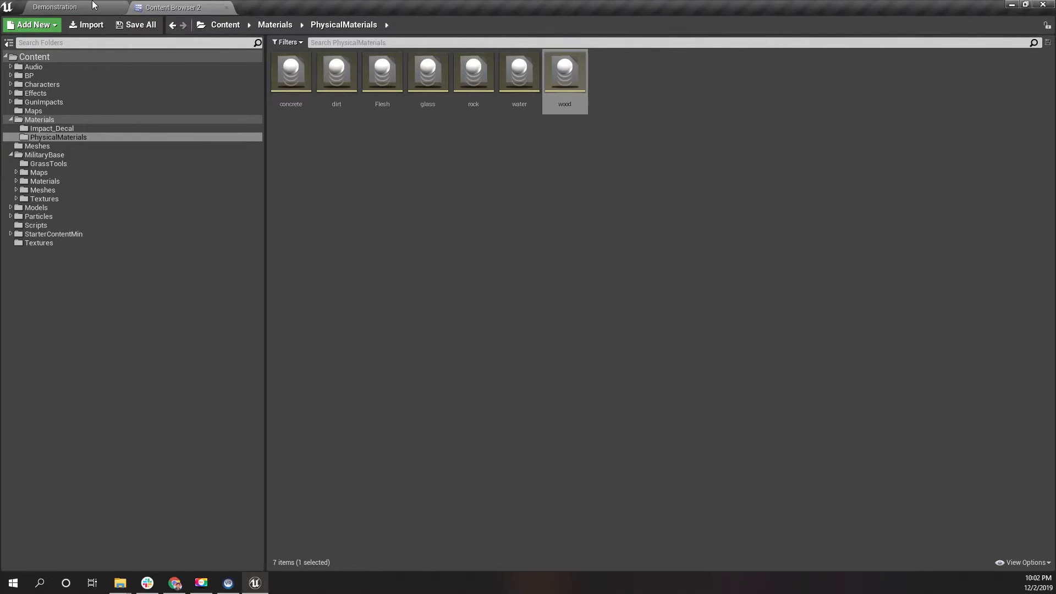
Open the BP_Gun blueprint from the Guns folder inside BP
{"action": "left_click", "coordinate": [44, 67]}
{"action": "left_click", "coordinate": [48, 76]}
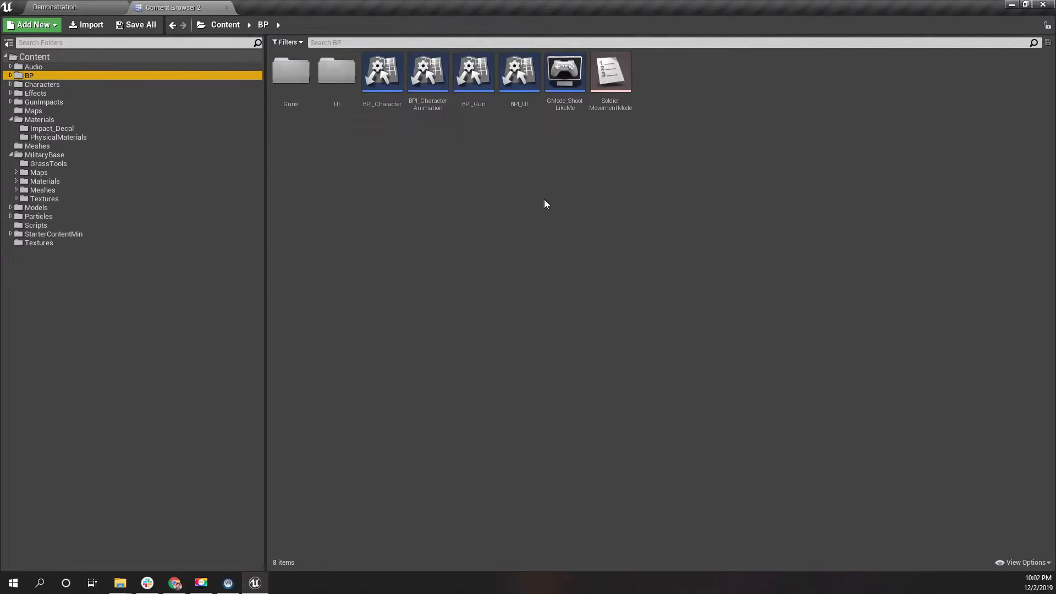
{"action": "double_click", "coordinate": [301, 87]}
{"action": "double_click", "coordinate": [301, 87]}
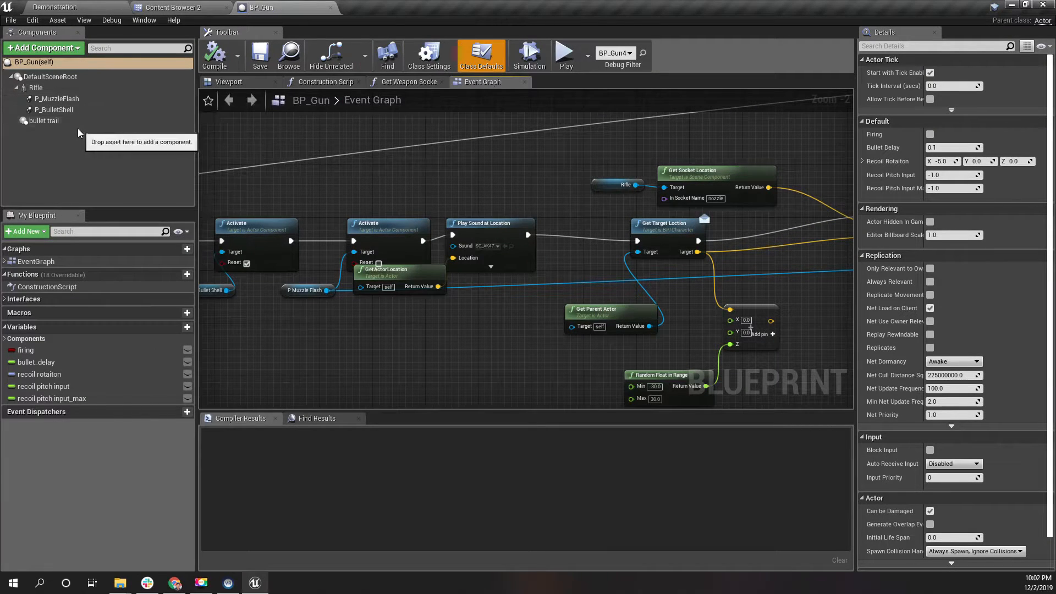
Examine the LineTraceByChannel node and its links to the Impact Particle & Decal collapsed graph in BP_Gun's Event Graph
{"action": "scroll", "coordinate": [568, 210], "scroll_direction": "down", "scroll_amount": 5}
{"action": "scroll", "coordinate": [572, 209], "scroll_direction": "up", "scroll_amount": 4}
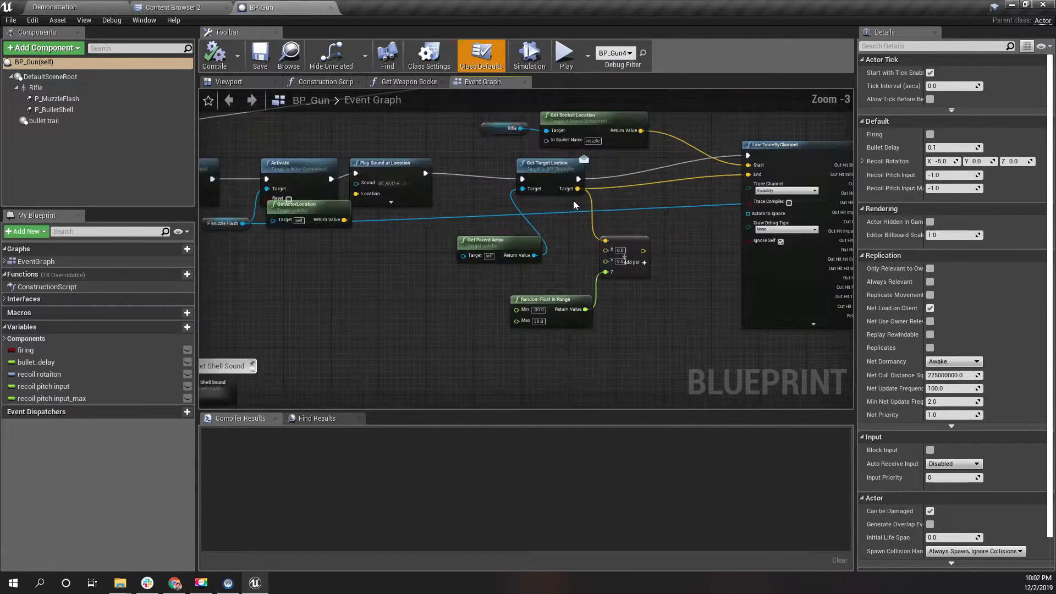
{"action": "right_click_drag", "start_coordinate": [327, 290], "coordinate": [200, 330]}
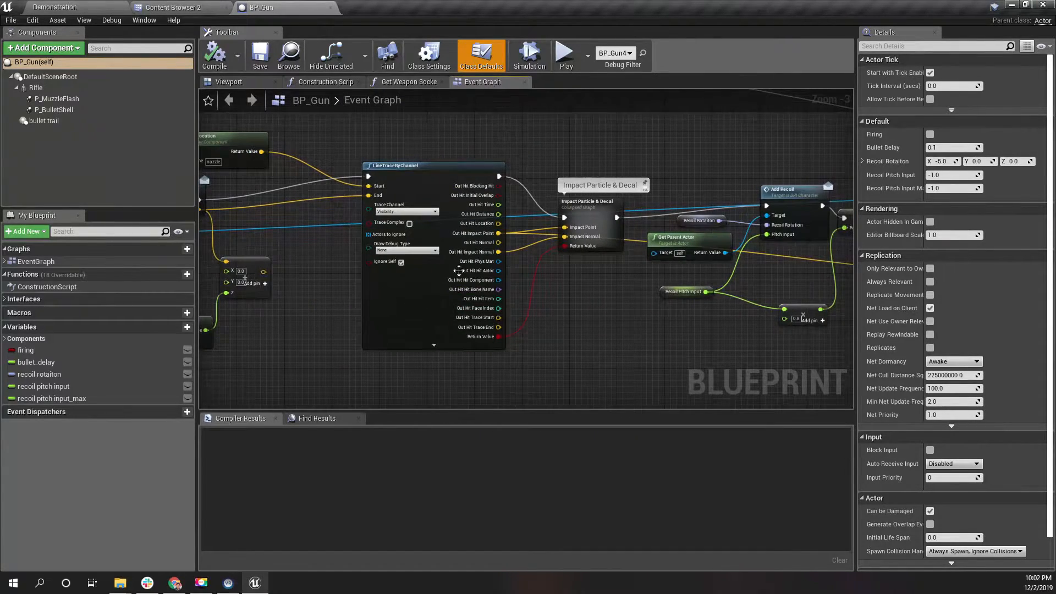
{"action": "scroll", "coordinate": [462, 274], "scroll_direction": "up", "scroll_amount": 3}
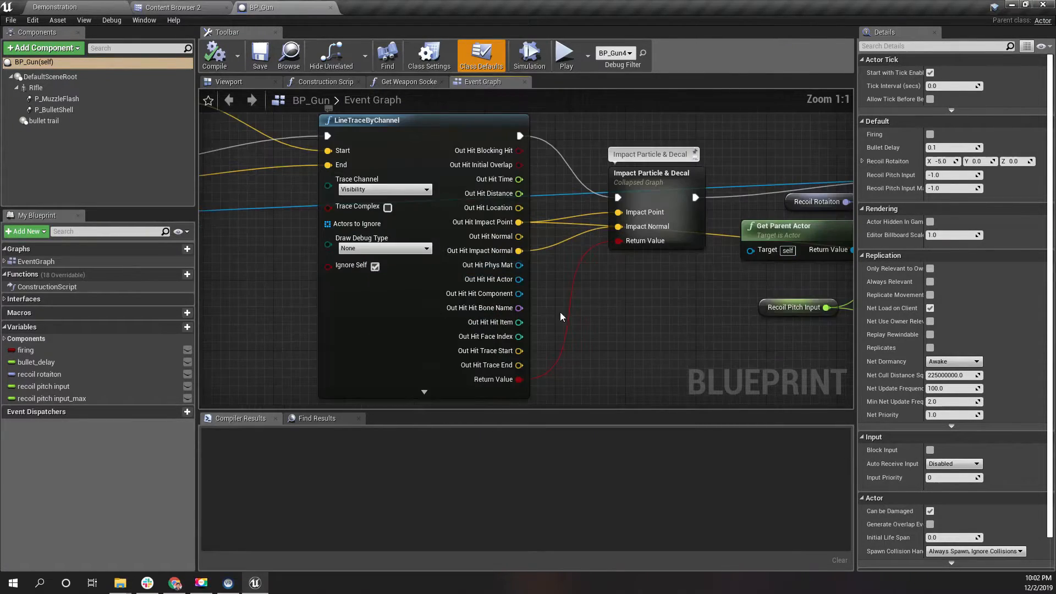
{"action": "right_click", "coordinate": [646, 325]}
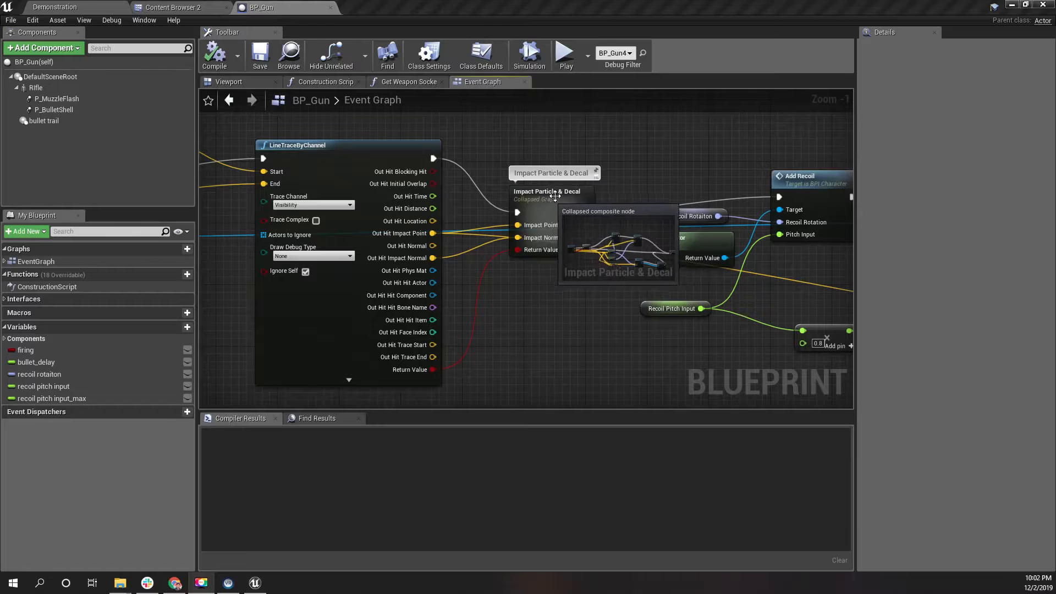
{"action": "scroll", "coordinate": [551, 206], "scroll_direction": "up", "scroll_amount": 1}
{"action": "right_click_drag", "start_coordinate": [658, 173], "coordinate": [187, 185]}
{"action": "right_click_drag", "start_coordinate": [836, 182], "coordinate": [856, 75]}
{"action": "right_click_drag", "start_coordinate": [209, 75], "coordinate": [623, 206]}
{"action": "right_click_drag", "start_coordinate": [512, 245], "coordinate": [547, 183]}
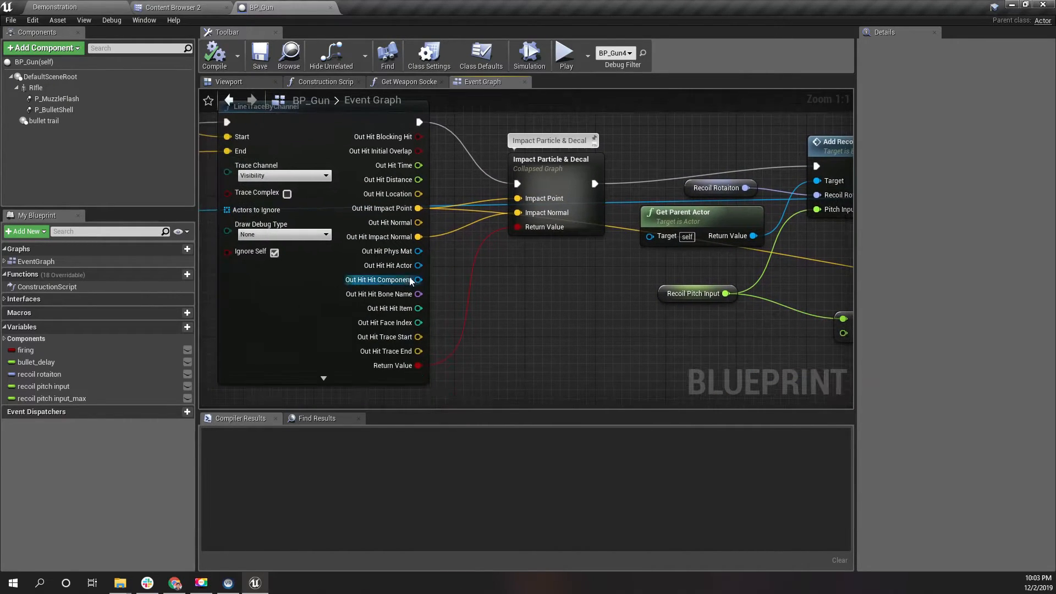
Feed the line trace's Out Hit Phys Mat output into the Impact Particle & Decal collapsed graph as a new input
{"action": "right_click_drag", "start_coordinate": [521, 292], "coordinate": [854, 380]}
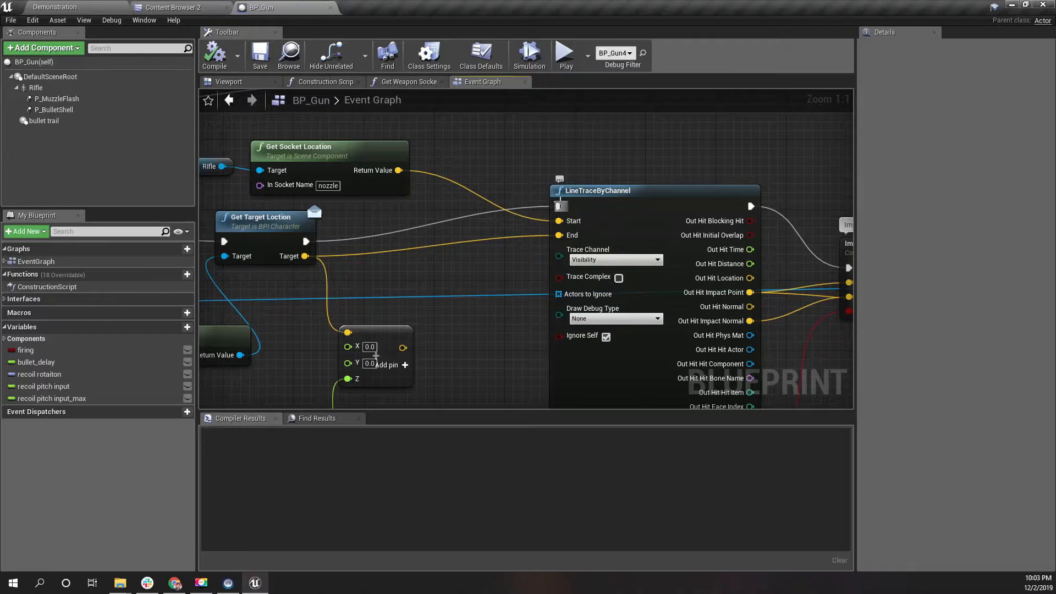
{"action": "right_click_drag", "start_coordinate": [499, 354], "coordinate": [232, 194]}
{"action": "right_click_drag", "start_coordinate": [596, 241], "coordinate": [552, 325]}
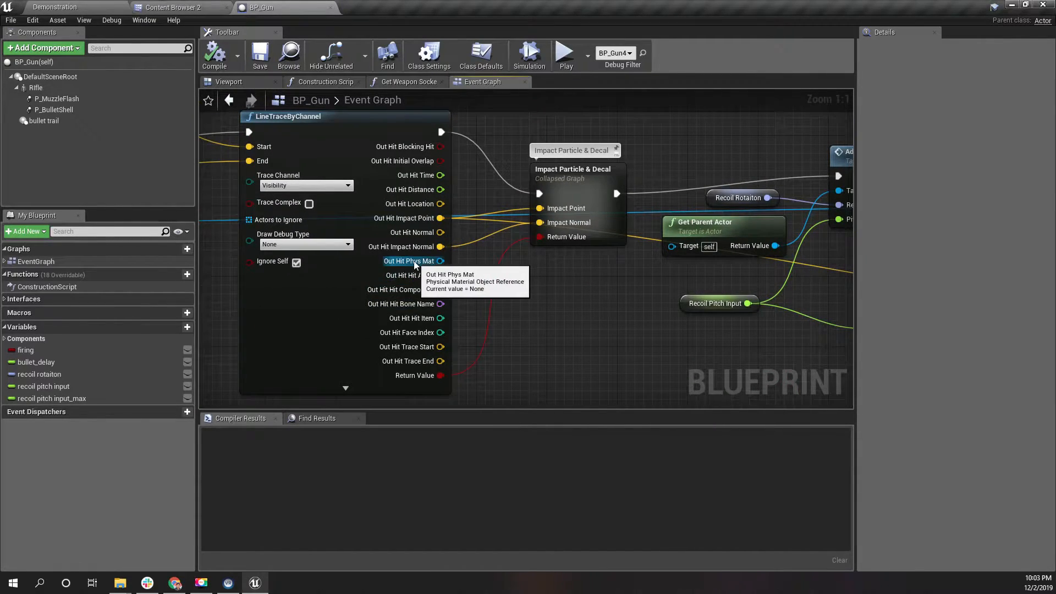
{"action": "left_click_drag", "start_coordinate": [440, 261], "coordinate": [601, 219]}
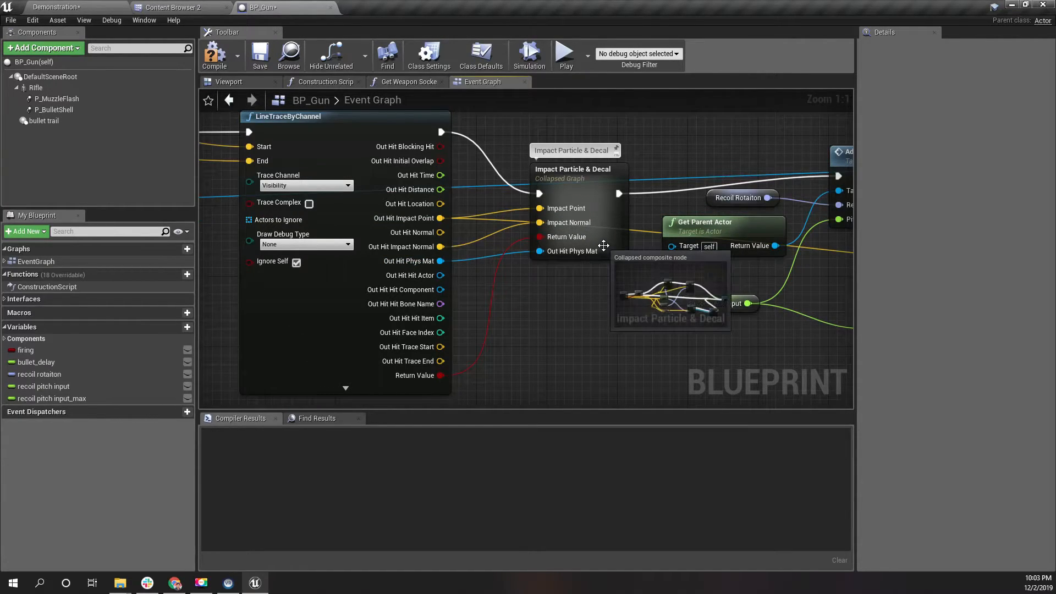
Open the Impact Particle & Decal graph and add a Get Surface Type node from the Out Hit Phys Mat input
{"action": "double_click", "coordinate": [603, 246]}
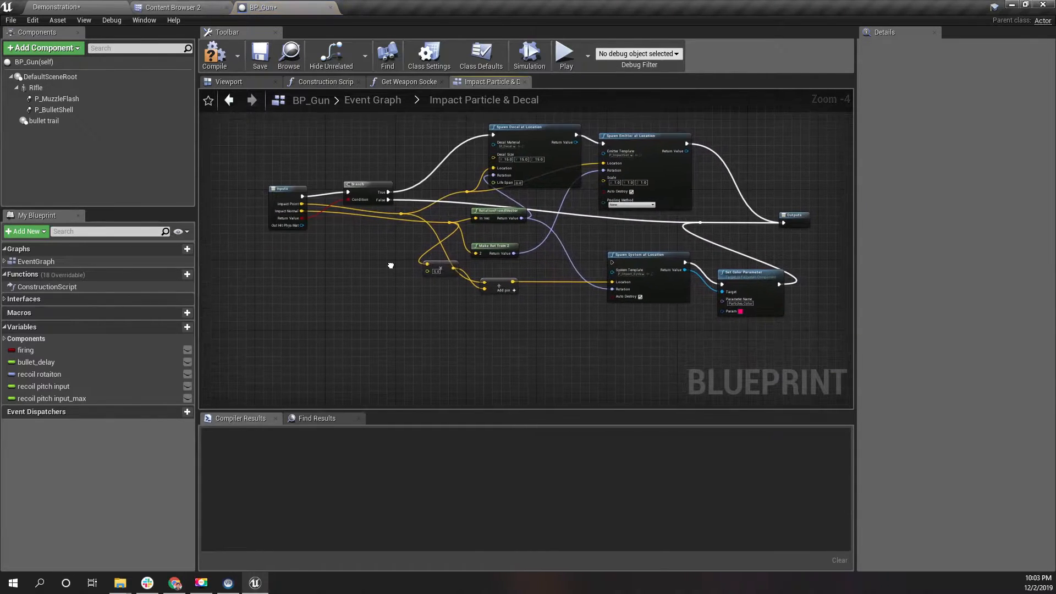
{"action": "scroll", "coordinate": [372, 253], "scroll_direction": "up", "scroll_amount": 4}
{"action": "right_click_drag", "start_coordinate": [344, 255], "coordinate": [424, 292]}
{"action": "left_click_drag", "start_coordinate": [334, 249], "coordinate": [356, 319]}
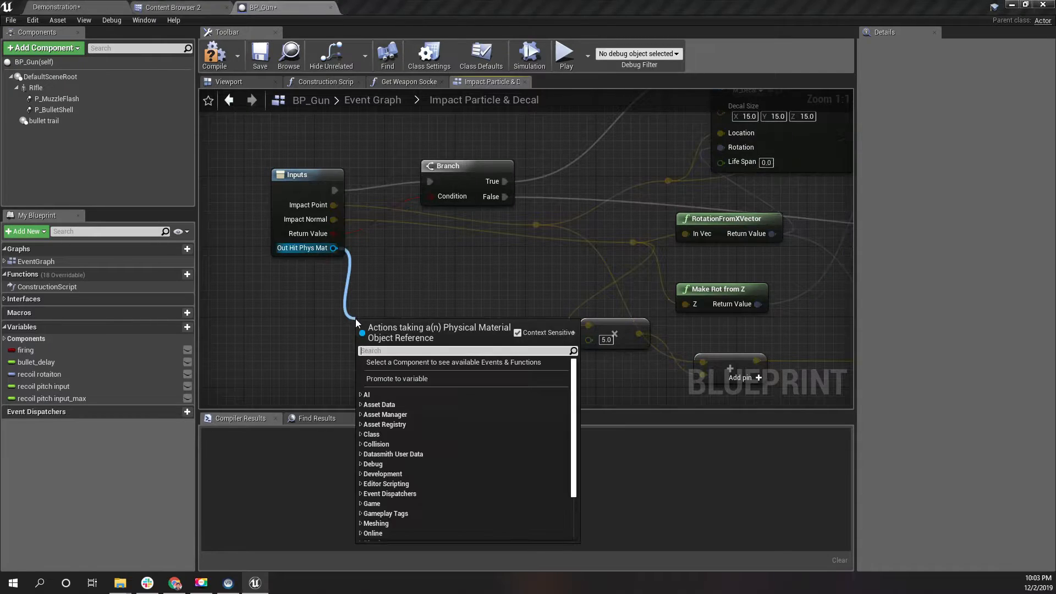
{"action": "type", "text": "get sur"}
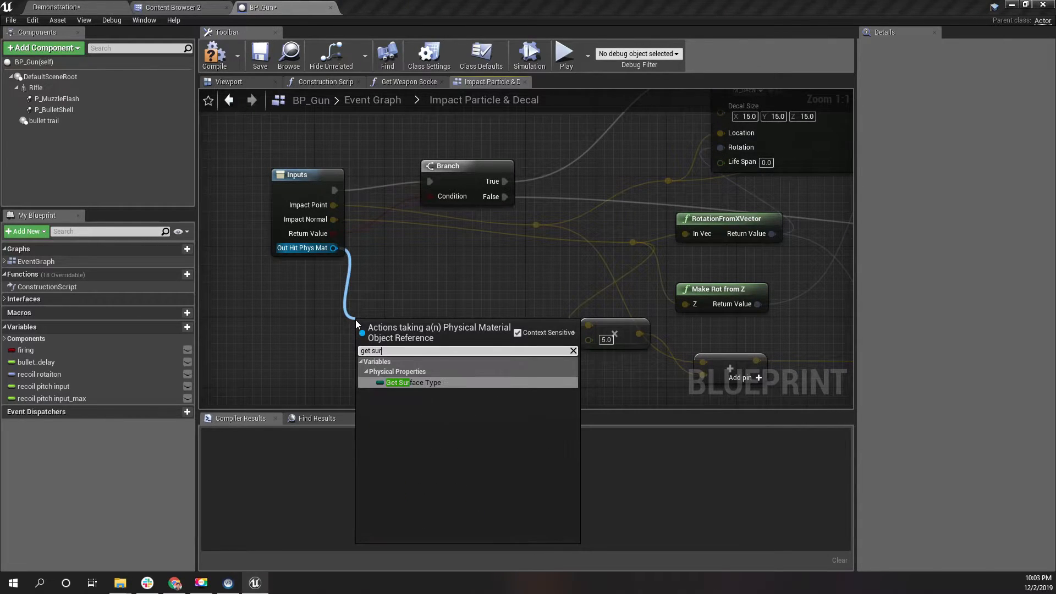
{"action": "key", "text": "Return"}
Shift the Spawn Emitter at Location node slightly farther from the Spawn Decal at Location node
{"action": "right_click_drag", "start_coordinate": [530, 357], "coordinate": [329, 479]}
{"action": "right_click_drag", "start_coordinate": [526, 249], "coordinate": [516, 248]}
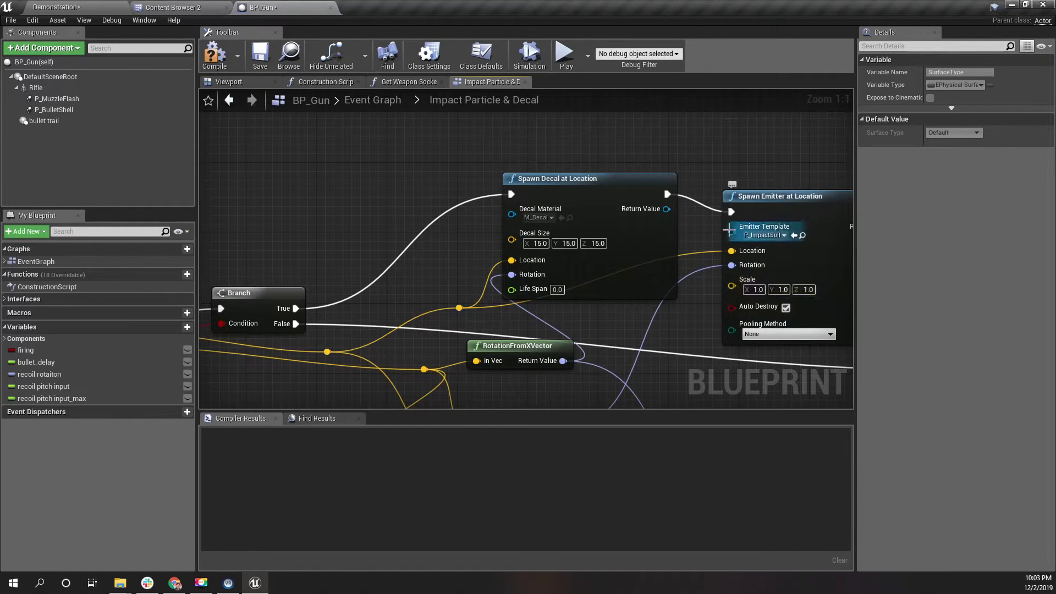
{"action": "right_click_drag", "start_coordinate": [699, 239], "coordinate": [562, 129]}
{"action": "scroll", "coordinate": [557, 199], "scroll_direction": "down", "scroll_amount": 4}
{"action": "right_click_drag", "start_coordinate": [670, 146], "coordinate": [672, 216]}
{"action": "scroll", "coordinate": [672, 214], "scroll_direction": "up", "scroll_amount": 4}
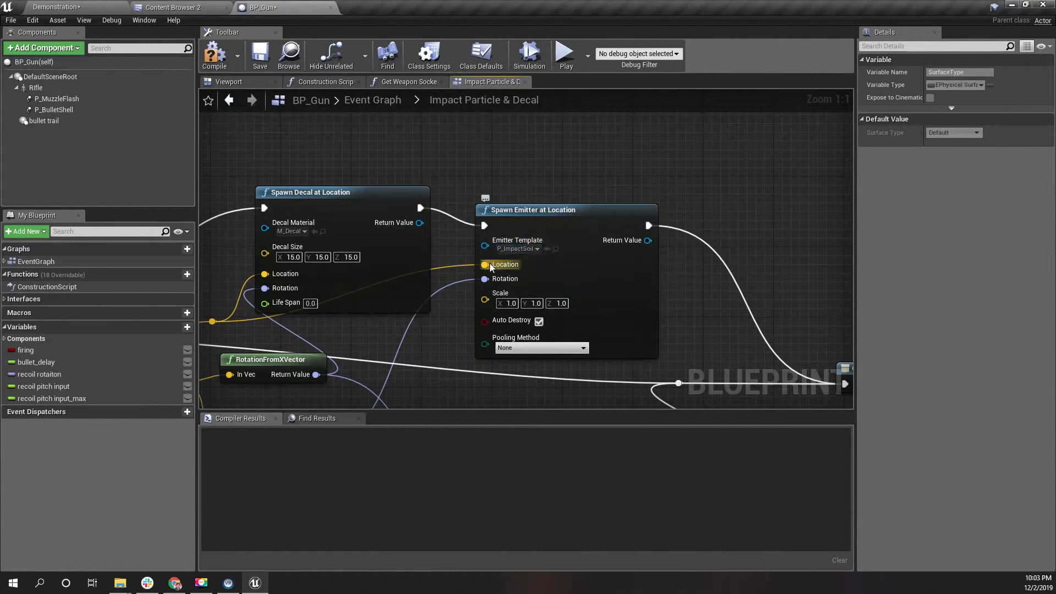
{"action": "left_click_drag", "start_coordinate": [530, 225], "coordinate": [548, 216]}
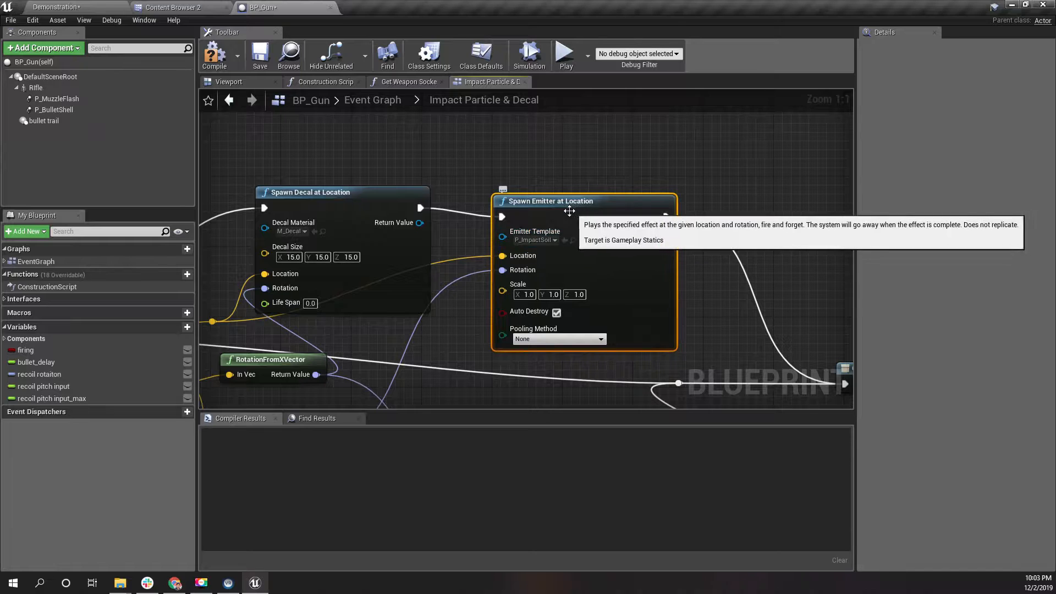
Examine the decal, emitter and system spawn nodes and how their location and rotation inputs are wired
{"action": "scroll", "coordinate": [471, 253], "scroll_direction": "down", "scroll_amount": 4}
{"action": "right_click_drag", "start_coordinate": [470, 253], "coordinate": [615, 203]}
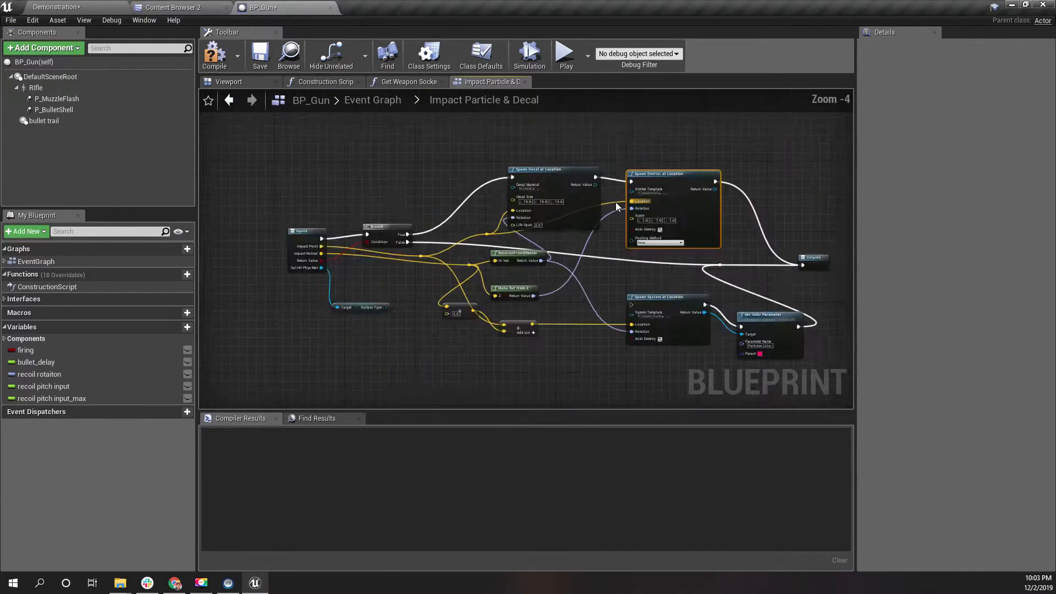
{"action": "scroll", "coordinate": [586, 213], "scroll_direction": "up", "scroll_amount": 3}
{"action": "right_click_drag", "start_coordinate": [633, 246], "coordinate": [576, 226]}
{"action": "scroll", "coordinate": [554, 183], "scroll_direction": "down", "scroll_amount": 2}
{"action": "scroll", "coordinate": [630, 298], "scroll_direction": "up", "scroll_amount": 3}
{"action": "right_click_drag", "start_coordinate": [655, 282], "coordinate": [537, 210]}
{"action": "right_click_drag", "start_coordinate": [596, 309], "coordinate": [625, 350]}
{"action": "scroll", "coordinate": [625, 350], "scroll_direction": "down", "scroll_amount": 2}
{"action": "scroll", "coordinate": [579, 319], "scroll_direction": "up", "scroll_amount": 1}
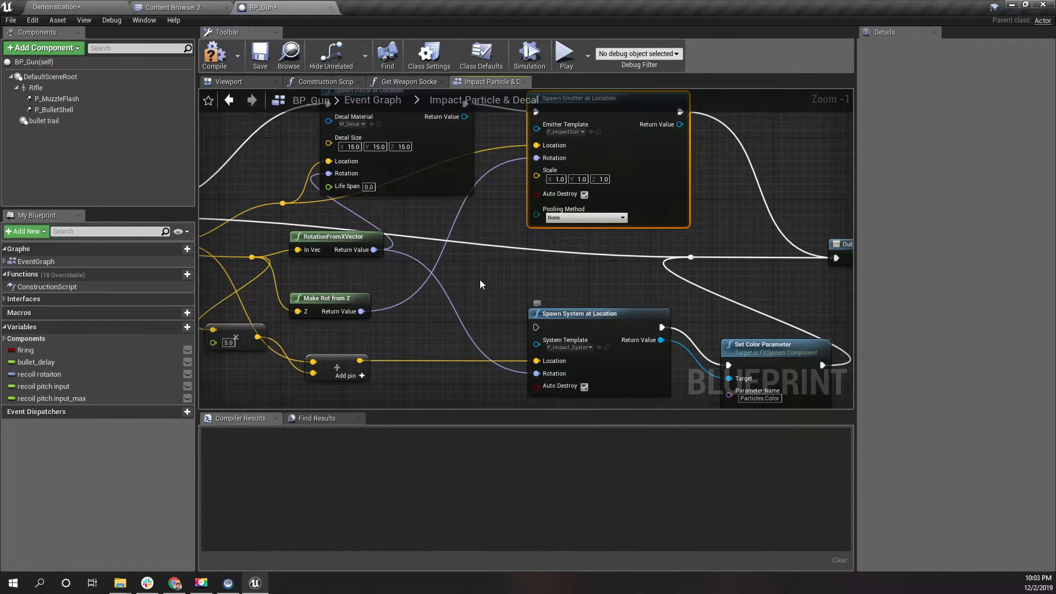
{"action": "scroll", "coordinate": [565, 298], "scroll_direction": "down", "scroll_amount": 2}
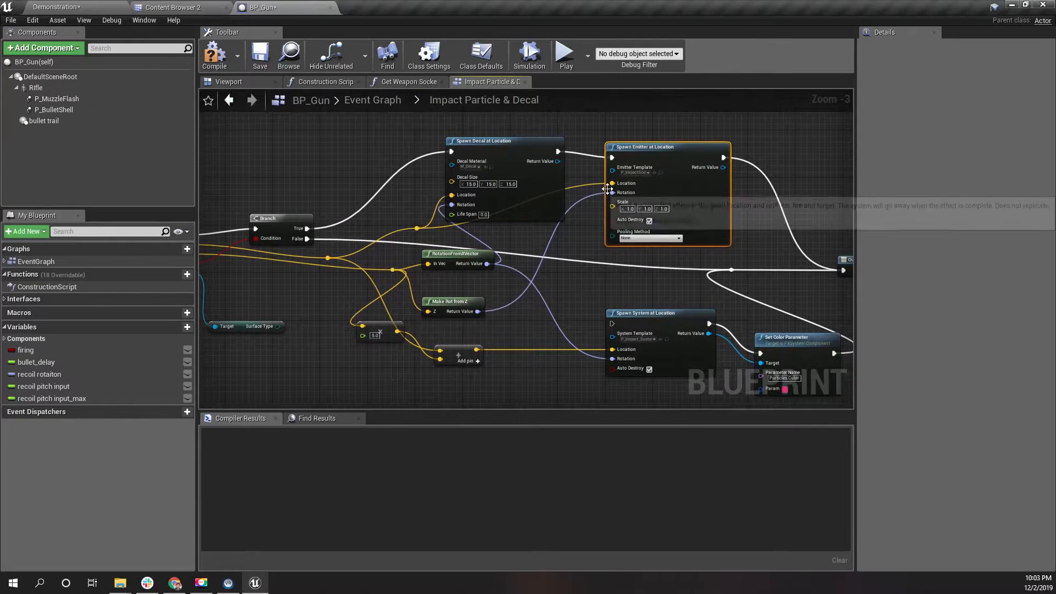
{"action": "left_click_drag", "start_coordinate": [619, 175], "coordinate": [358, 365]}
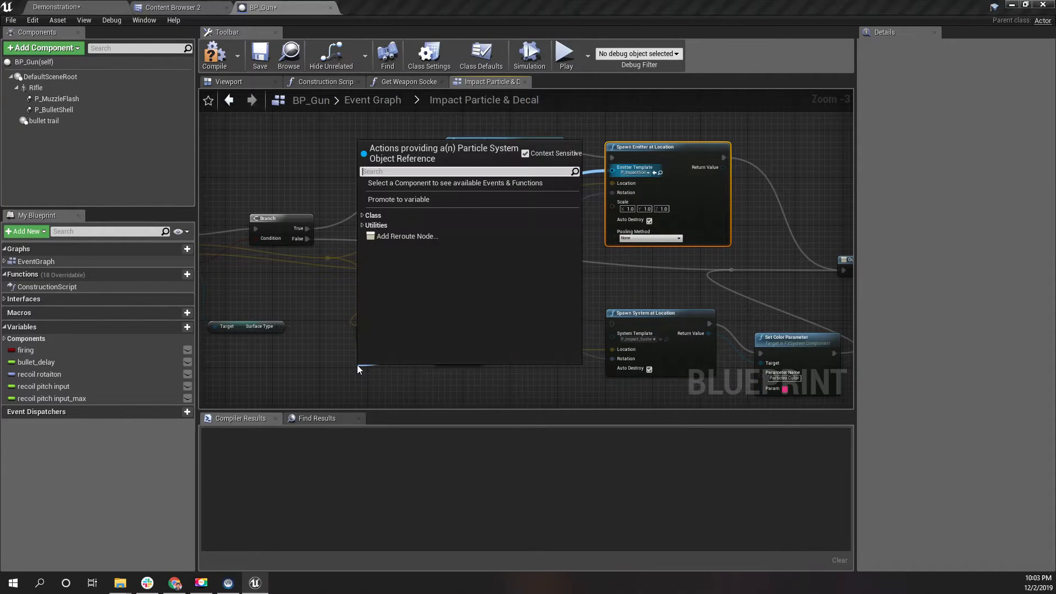
{"action": "type", "text": "sele"}
{"action": "key", "text": "Escape"}
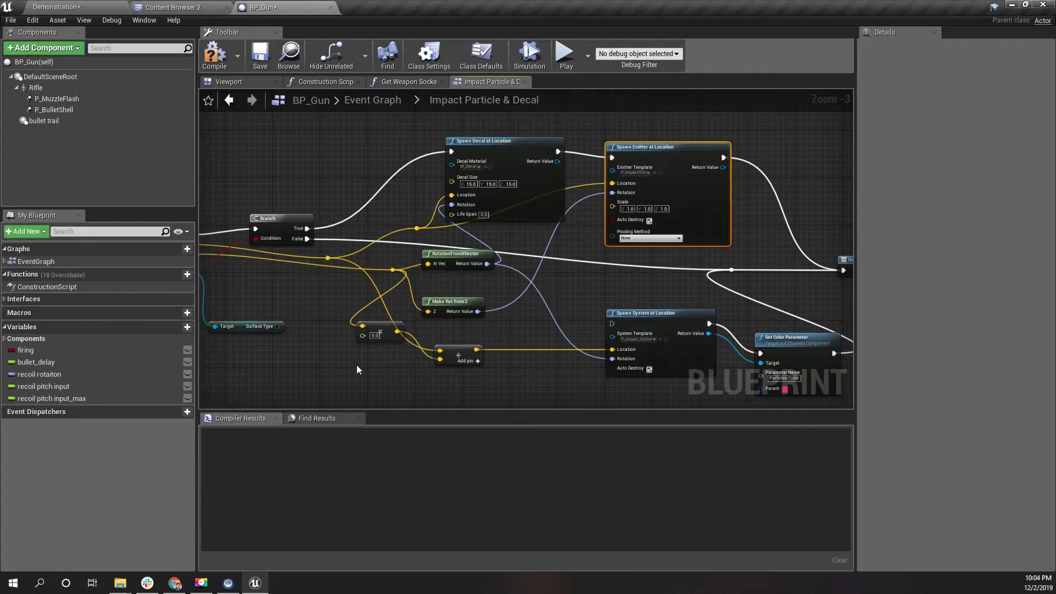
Move the Spawn Emitter, Spawn System, Set Color Parameter and Outputs nodes together away from Spawn Decal to make room
{"action": "scroll", "coordinate": [367, 357], "scroll_direction": "down", "scroll_amount": 5}
{"action": "scroll", "coordinate": [394, 327], "scroll_direction": "up", "scroll_amount": 3}
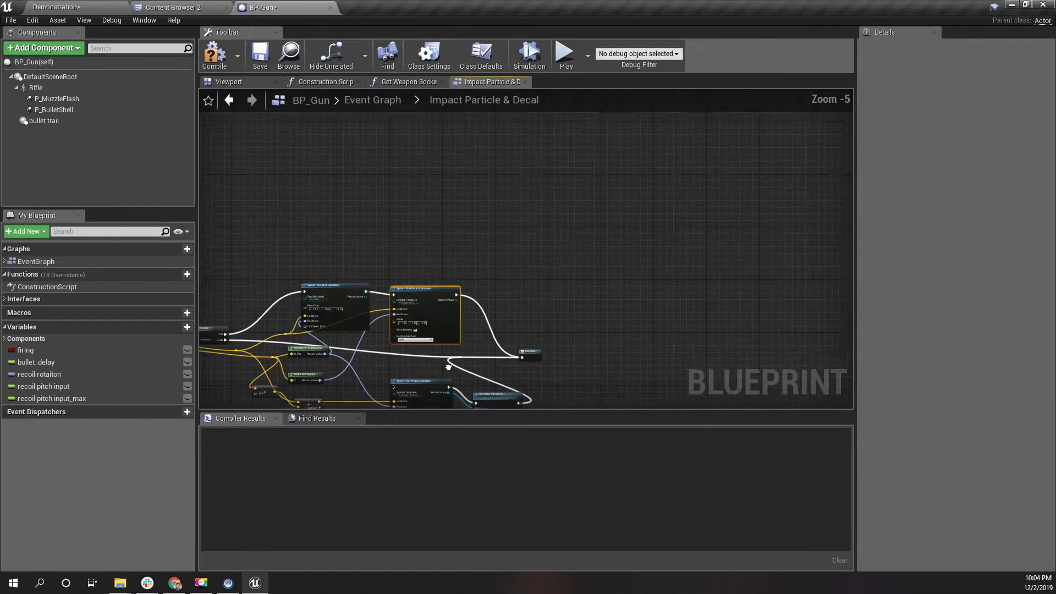
{"action": "right_click_drag", "start_coordinate": [451, 373], "coordinate": [435, 227]}
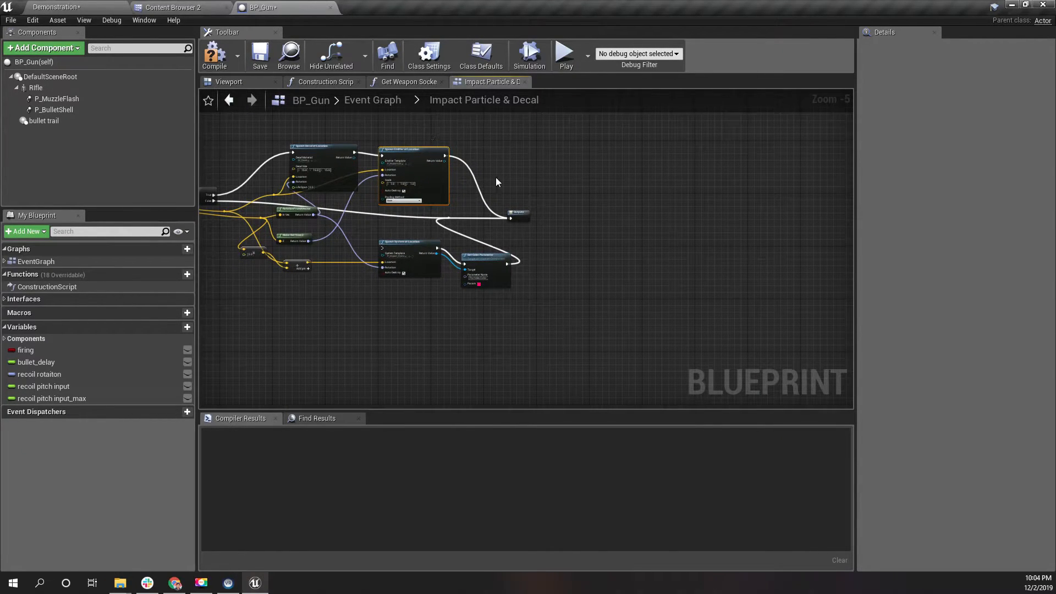
{"action": "right_click_drag", "start_coordinate": [496, 177], "coordinate": [557, 202]}
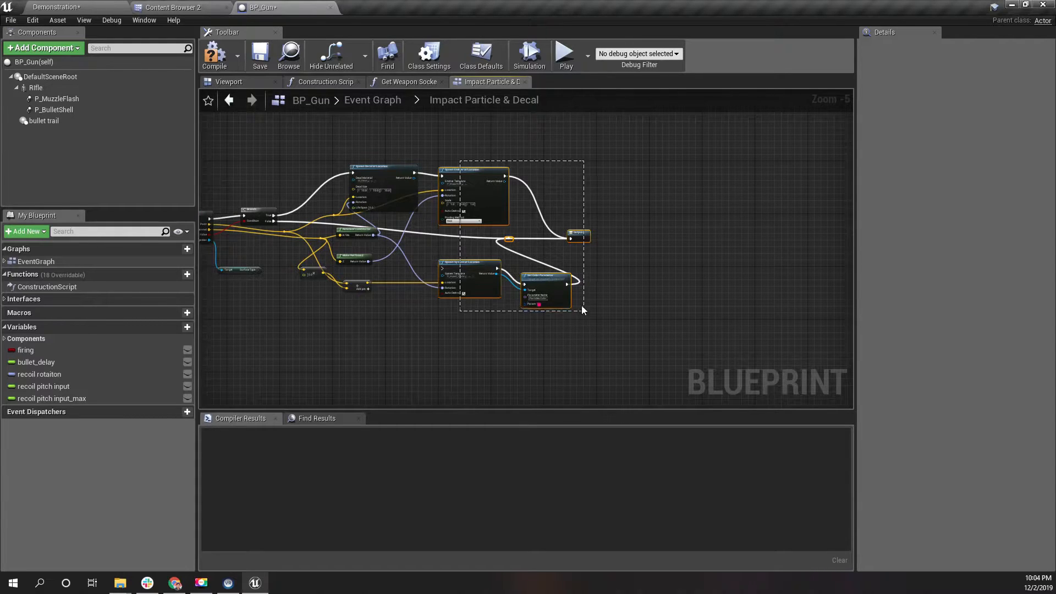
{"action": "left_click_drag", "start_coordinate": [584, 312], "coordinate": [585, 313]}
{"action": "left_click_drag", "start_coordinate": [469, 171], "coordinate": [664, 175]}
Move the Surface Type getter into the free space between the Spawn Decal and Spawn Emitter nodes
{"action": "scroll", "coordinate": [523, 207], "scroll_direction": "up", "scroll_amount": 2}
{"action": "right_click_drag", "start_coordinate": [343, 277], "coordinate": [497, 270]}
{"action": "right_click_drag", "start_coordinate": [308, 285], "coordinate": [386, 292]}
{"action": "left_click_drag", "start_coordinate": [273, 320], "coordinate": [411, 332]}
{"action": "left_click", "coordinate": [330, 360]}
{"action": "right_click_drag", "start_coordinate": [308, 352], "coordinate": [336, 352]}
{"action": "left_click_drag", "start_coordinate": [267, 324], "coordinate": [623, 205]}
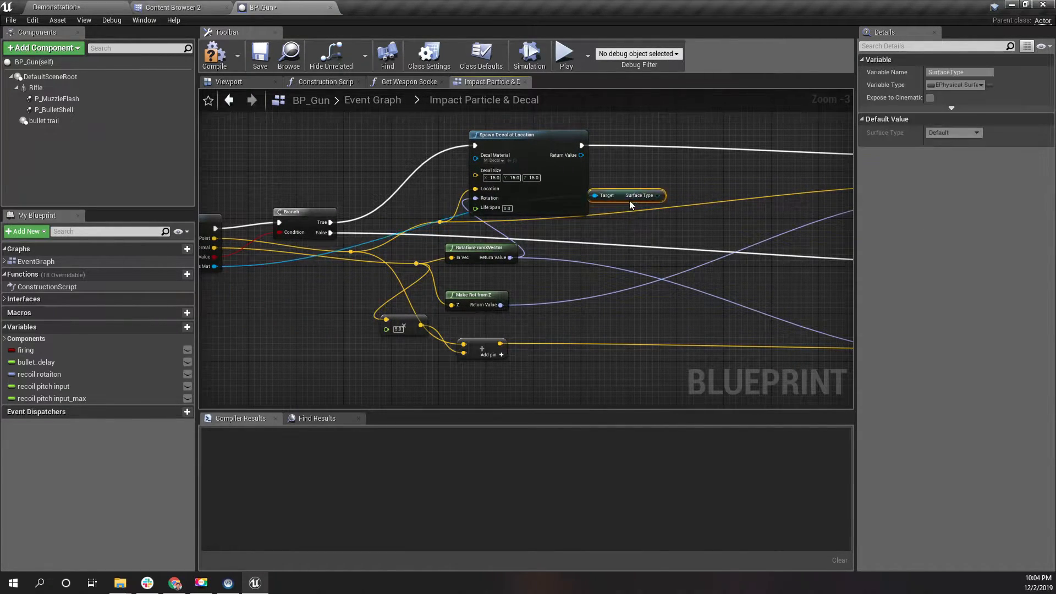
{"action": "scroll", "coordinate": [709, 177], "scroll_direction": "up", "scroll_amount": 3}
{"action": "right_click_drag", "start_coordinate": [710, 177], "coordinate": [353, 241]}
{"action": "left_click_drag", "start_coordinate": [354, 241], "coordinate": [384, 249]}
Add a Select node that supplies the Emitter Template input of Spawn Emitter at Location
{"action": "right_click", "coordinate": [483, 216]}
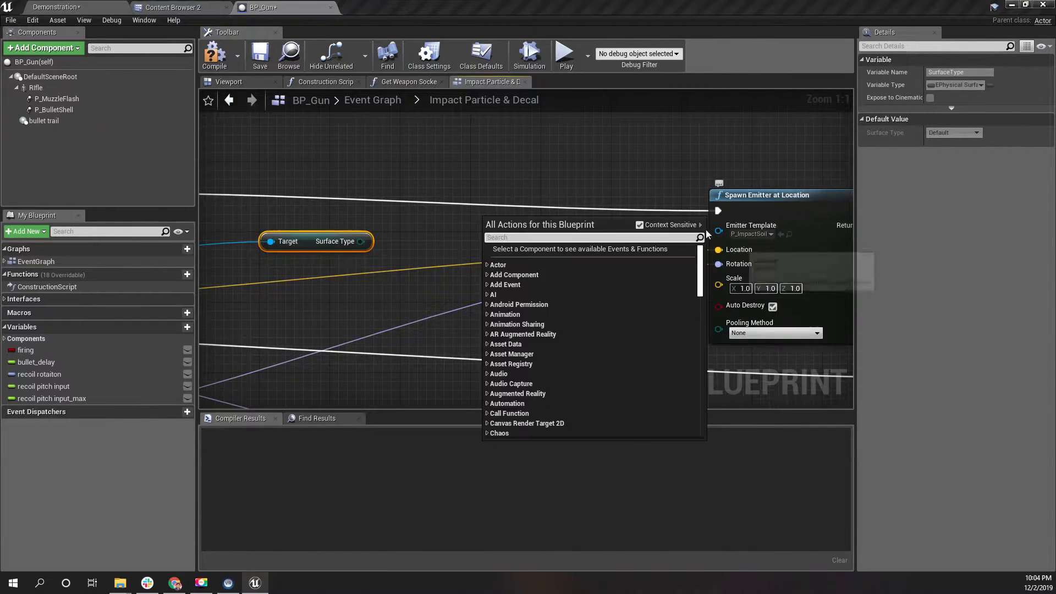
{"action": "left_click", "coordinate": [697, 216]}
{"action": "left_click_drag", "start_coordinate": [719, 231], "coordinate": [566, 237]}
{"action": "type", "text": "select"}
{"action": "key", "text": "Return"}
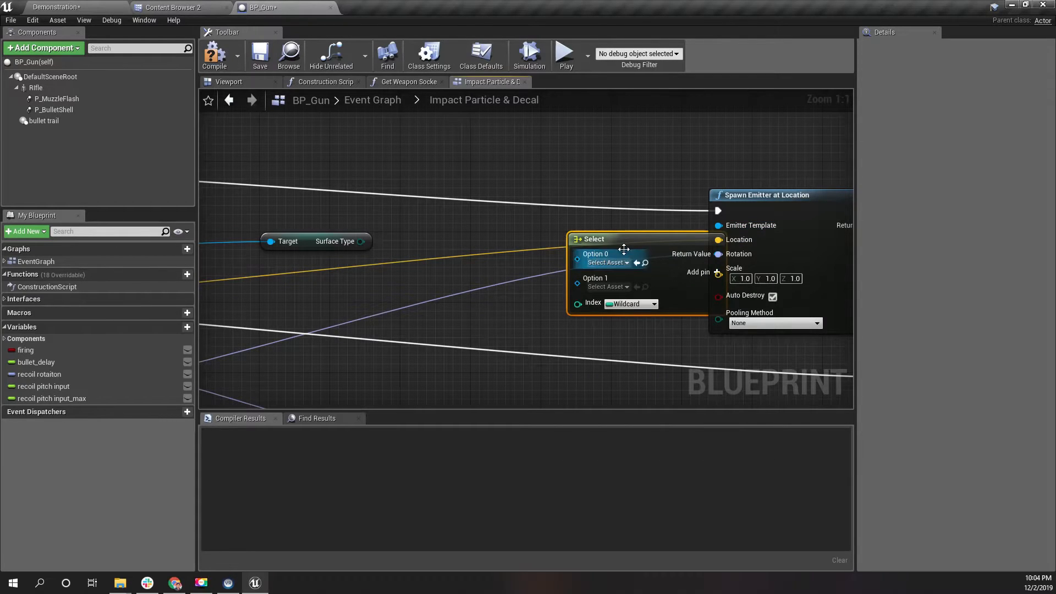
Position the Select node between the getter and the emitter node, and connect Surface Type to its Index
{"action": "left_click_drag", "start_coordinate": [605, 239], "coordinate": [491, 221]}
{"action": "left_click_drag", "start_coordinate": [350, 244], "coordinate": [472, 291]}
{"action": "right_click_drag", "start_coordinate": [424, 309], "coordinate": [440, 242]}
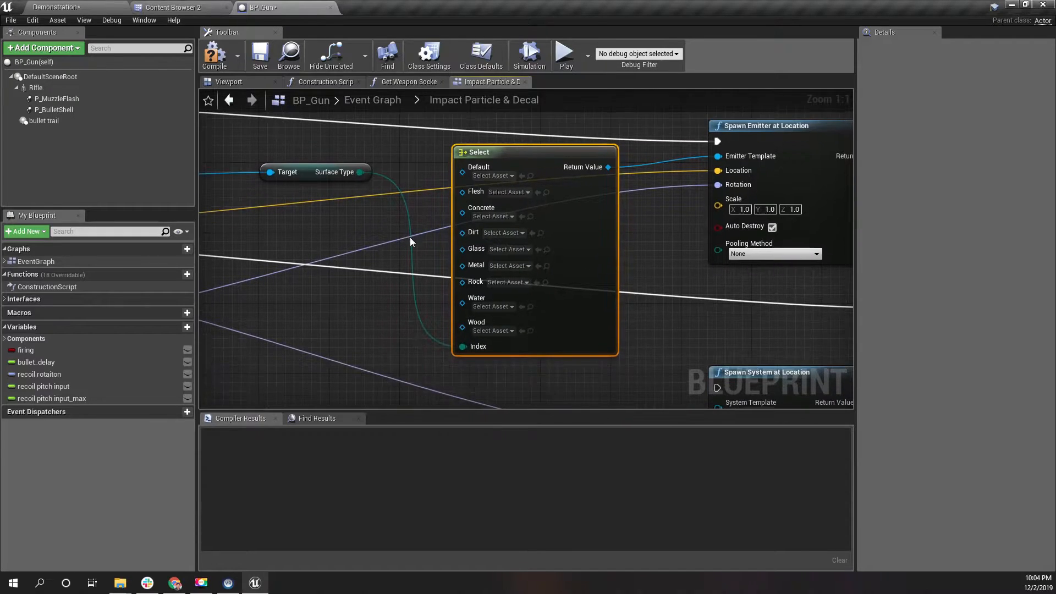
Switch to Content Browser 2 and reorder its tab to come after BP_Gun
{"action": "left_click", "coordinate": [495, 176]}
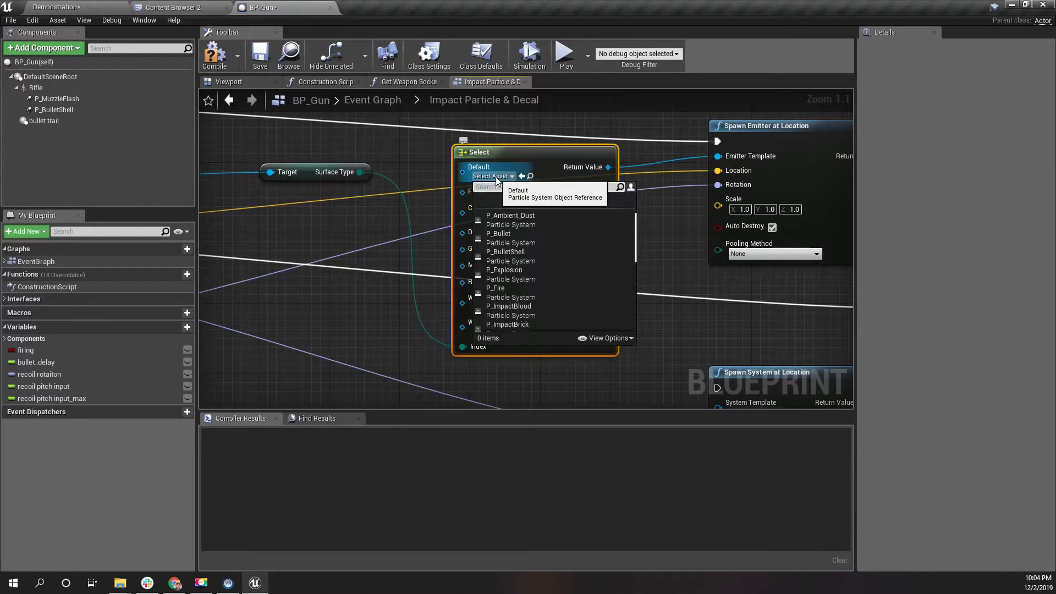
{"action": "left_click", "coordinate": [176, 7]}
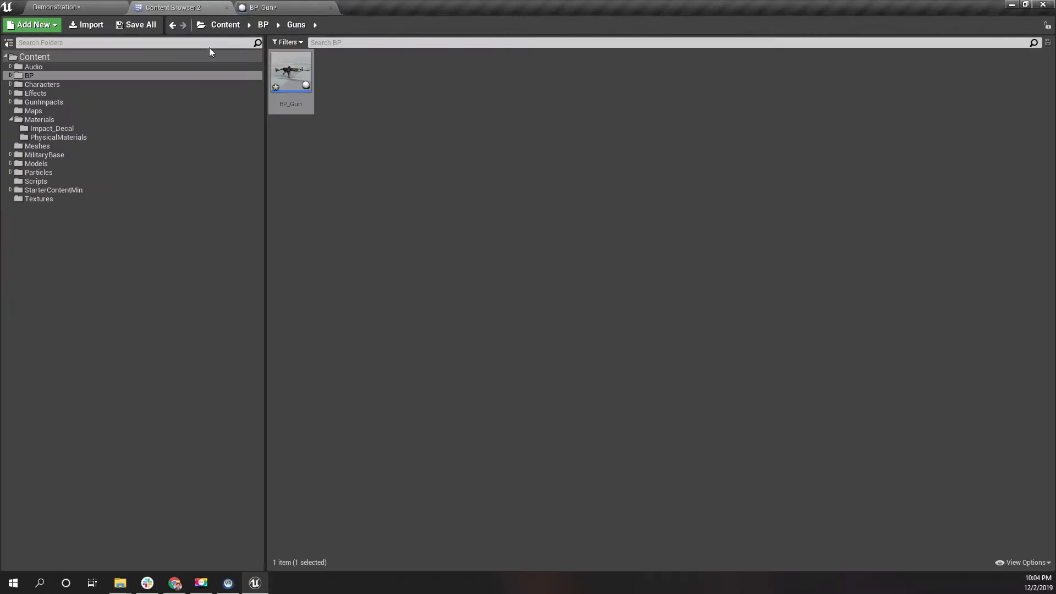
{"action": "left_click_drag", "start_coordinate": [192, 4], "coordinate": [453, 50]}
{"action": "left_click_drag", "start_coordinate": [366, 55], "coordinate": [275, 8]}
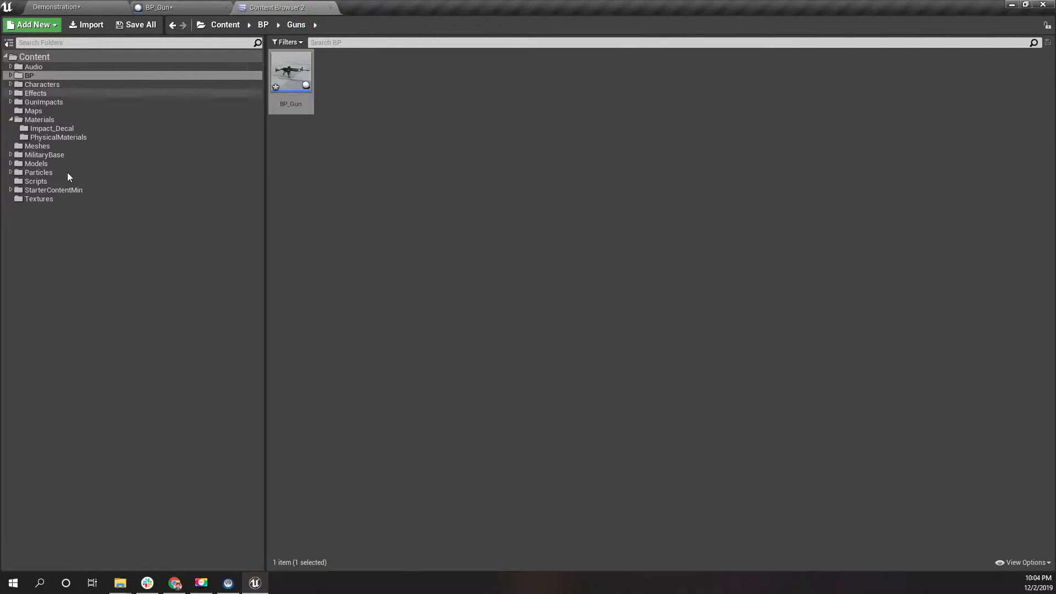
Open the Particles folder inside GunImpacts
{"action": "left_click", "coordinate": [44, 102]}
{"action": "left_click", "coordinate": [388, 109]}
{"action": "double_click", "coordinate": [387, 109]}
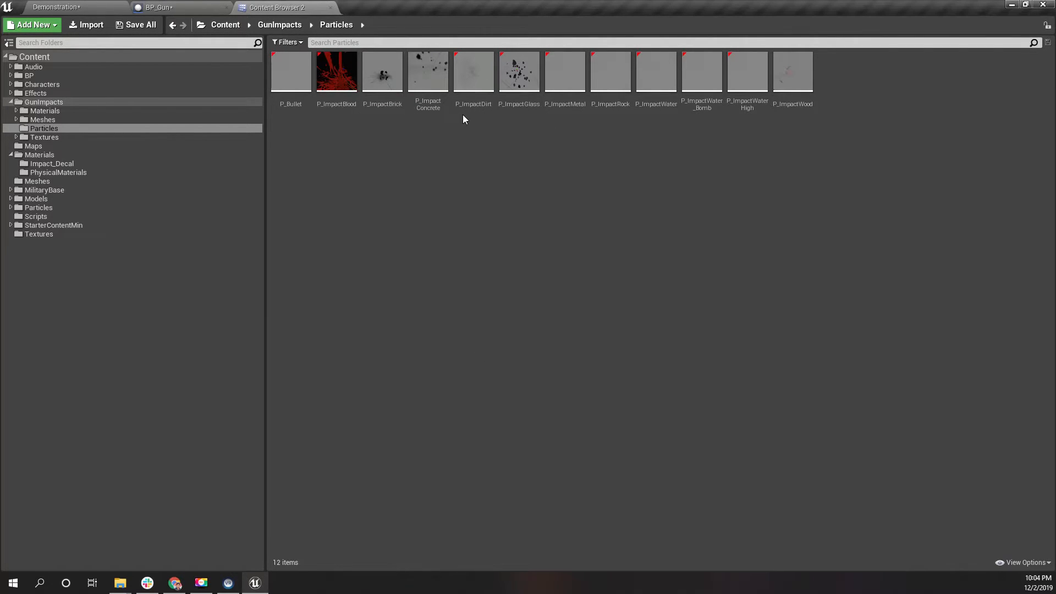
Assign P_ImpactDirt to Default, P_ImpactBlood to Flesh and P_ImpactConcrete to Concrete on the emitter Select node
{"action": "left_click_drag", "start_coordinate": [473, 74], "coordinate": [513, 181]}
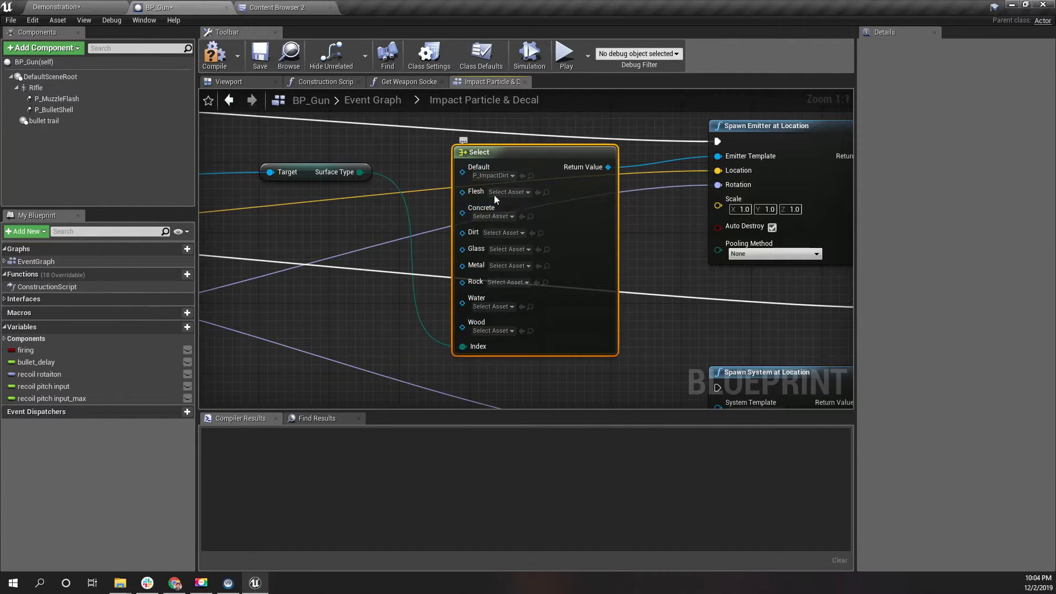
{"action": "left_click", "coordinate": [276, 7]}
{"action": "left_click_drag", "start_coordinate": [342, 102], "coordinate": [502, 196]}
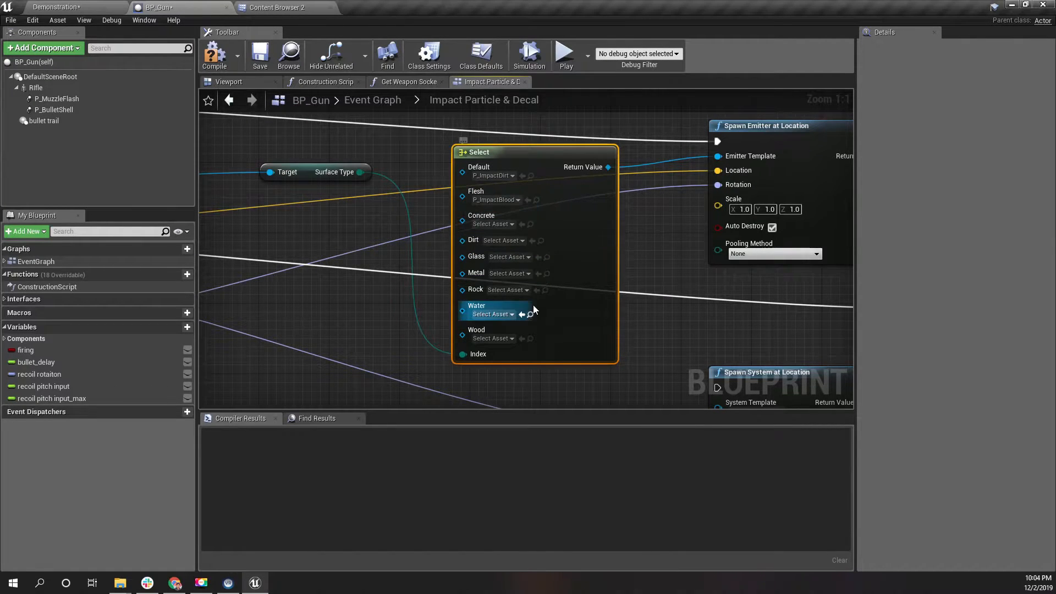
{"action": "left_click", "coordinate": [257, 5]}
{"action": "left_click_drag", "start_coordinate": [428, 83], "coordinate": [489, 225]}
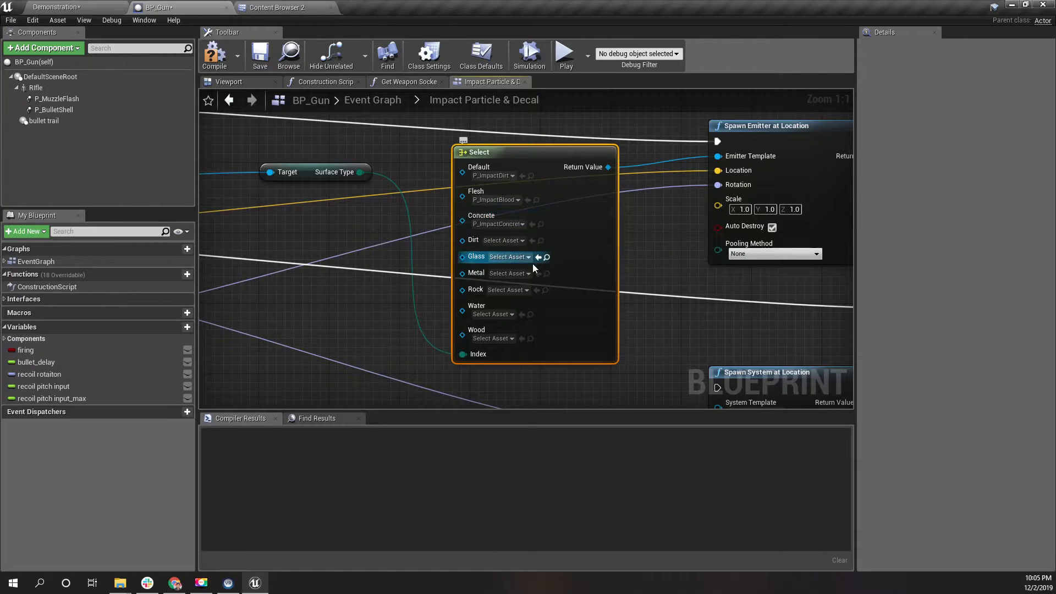
Assign P_ImpactDirt to Dirt, P_ImpactGlass to Glass and P_ImpactMetal to Metal on the emitter Select node
{"action": "left_click", "coordinate": [275, 7]}
{"action": "left_click_drag", "start_coordinate": [475, 107], "coordinate": [501, 244]}
{"action": "left_click", "coordinate": [275, 7]}
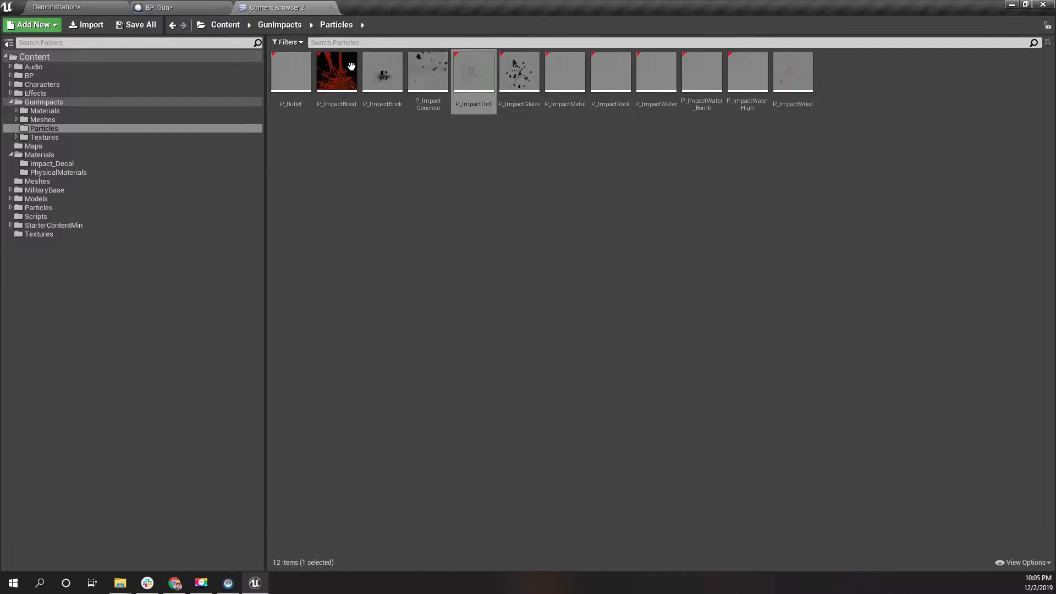
{"action": "left_click_drag", "start_coordinate": [519, 74], "coordinate": [520, 260]}
{"action": "left_click", "coordinate": [273, 7]}
{"action": "left_click_drag", "start_coordinate": [566, 88], "coordinate": [497, 286]}
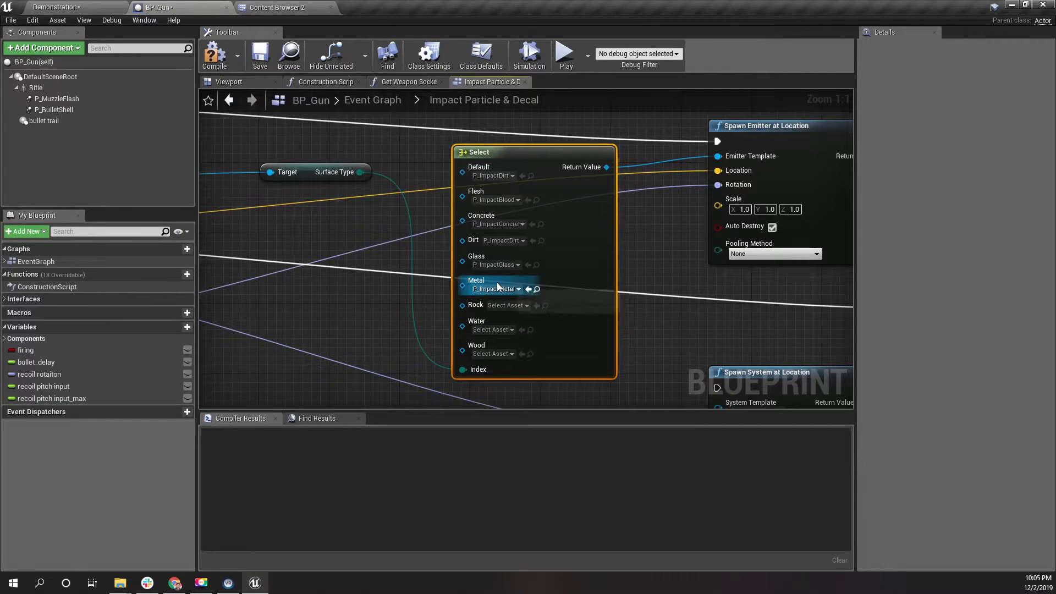
Assign P_ImpactRock to Rock, P_ImpactWater to Water and P_ImpactWood to Wood on the emitter Select node, and compile BP_Gun
{"action": "left_click", "coordinate": [259, 7]}
{"action": "left_click_drag", "start_coordinate": [611, 77], "coordinate": [497, 304]}
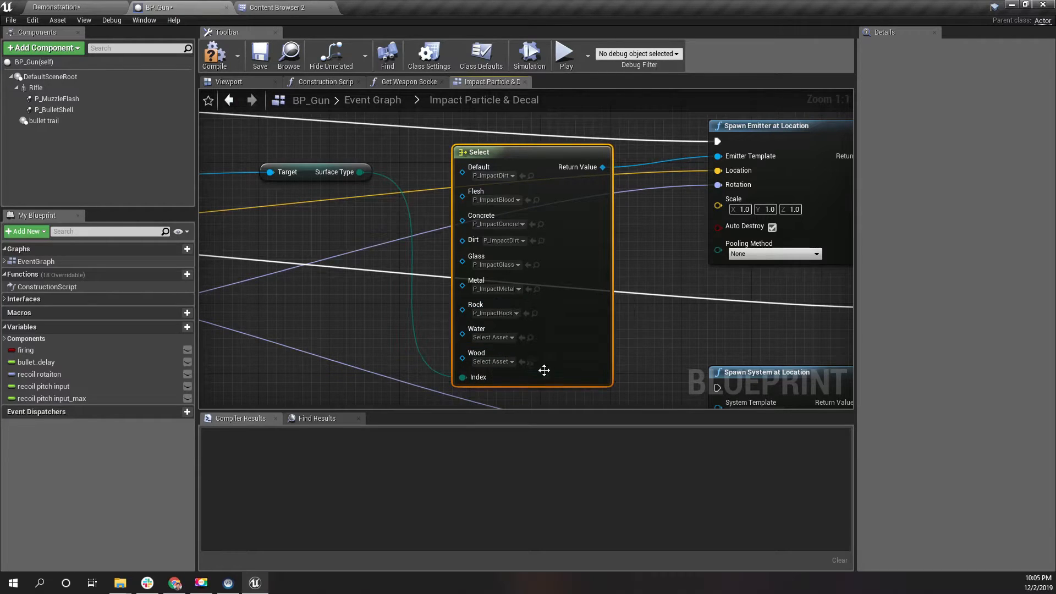
{"action": "left_click", "coordinate": [259, 6]}
{"action": "left_click_drag", "start_coordinate": [658, 104], "coordinate": [490, 336]}
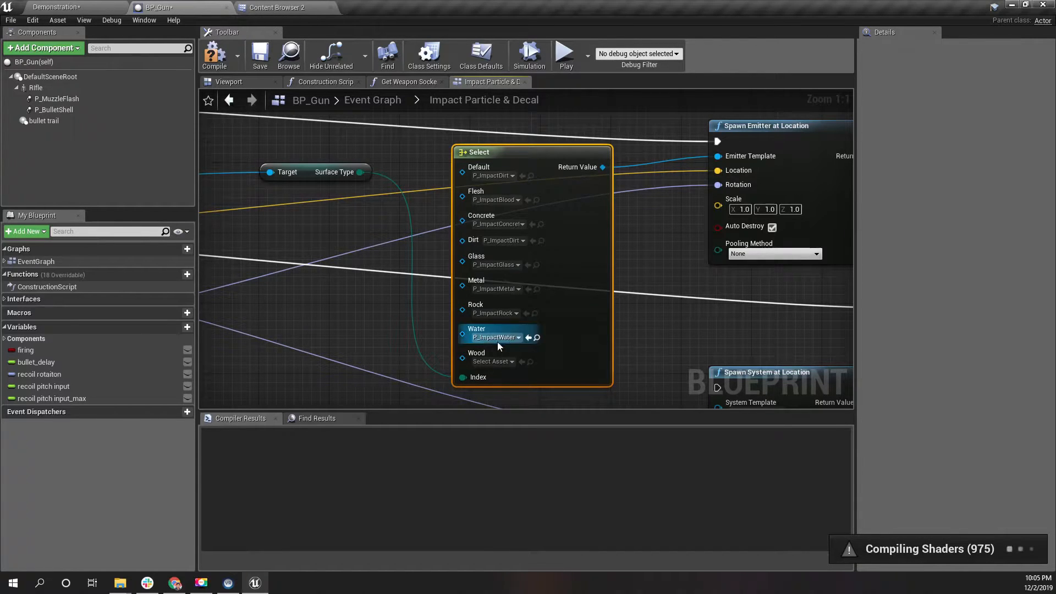
{"action": "left_click", "coordinate": [276, 8]}
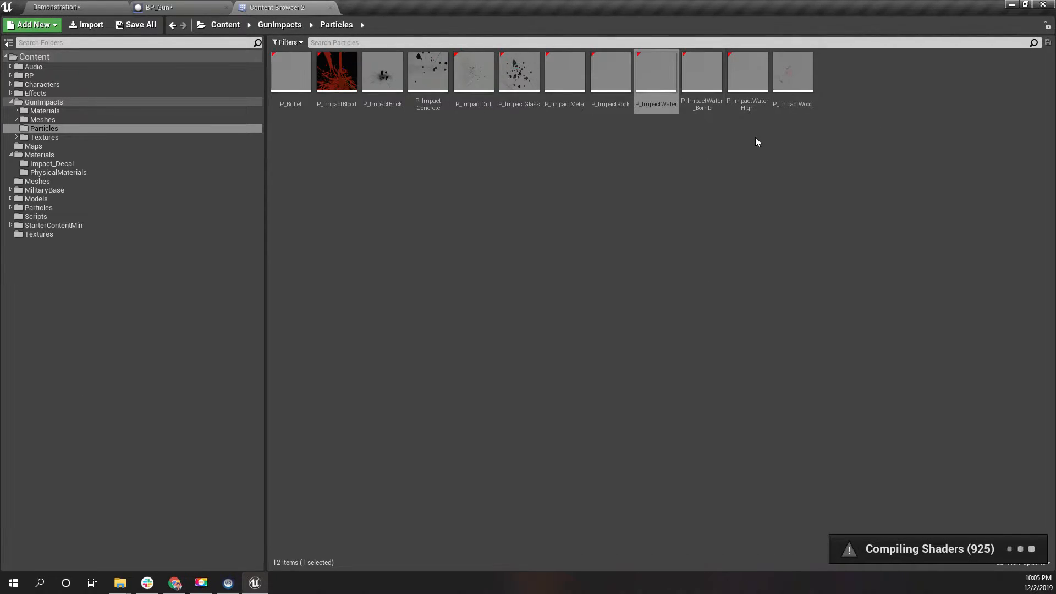
{"action": "left_click_drag", "start_coordinate": [793, 71], "coordinate": [489, 364]}
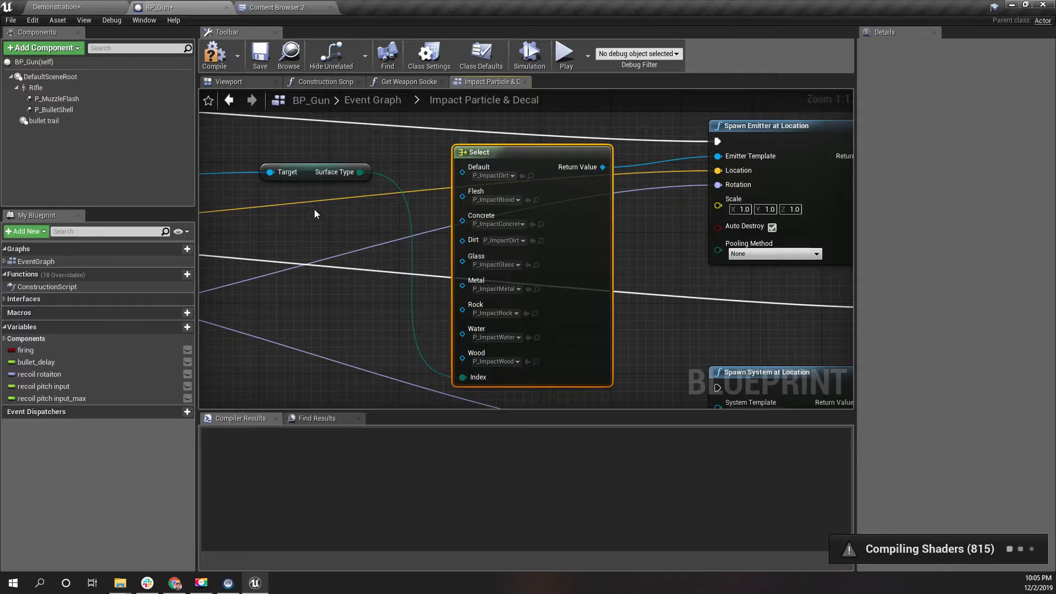
{"action": "left_click", "coordinate": [220, 62]}
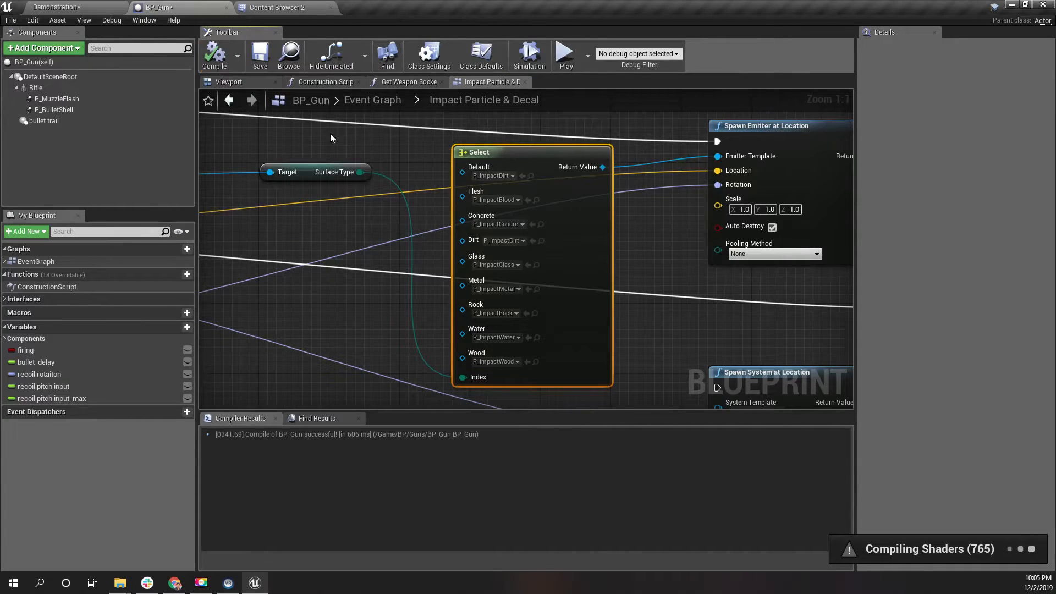
Move the Outputs node farther from Spawn Emitter at Location to make room for another node
{"action": "scroll", "coordinate": [679, 246], "scroll_direction": "down", "scroll_amount": 3}
{"action": "scroll", "coordinate": [626, 237], "scroll_direction": "up", "scroll_amount": 1}
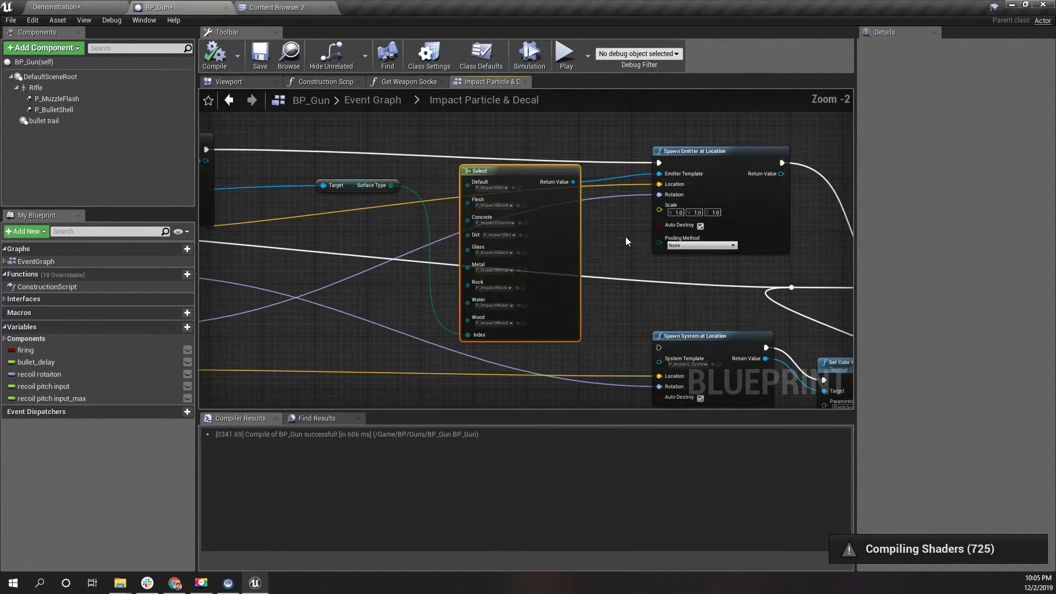
{"action": "right_click_drag", "start_coordinate": [617, 246], "coordinate": [516, 213]}
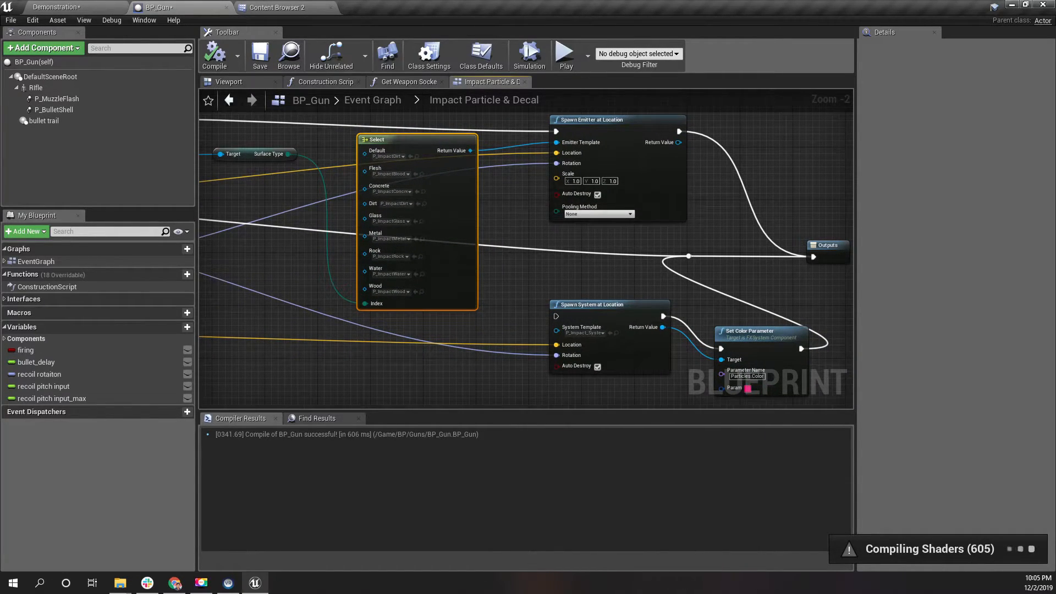
{"action": "right_click_drag", "start_coordinate": [522, 213], "coordinate": [712, 249]}
{"action": "scroll", "coordinate": [500, 207], "scroll_direction": "down", "scroll_amount": 2}
{"action": "scroll", "coordinate": [449, 202], "scroll_direction": "up", "scroll_amount": 3}
{"action": "right_click_drag", "start_coordinate": [610, 301], "coordinate": [156, 262]}
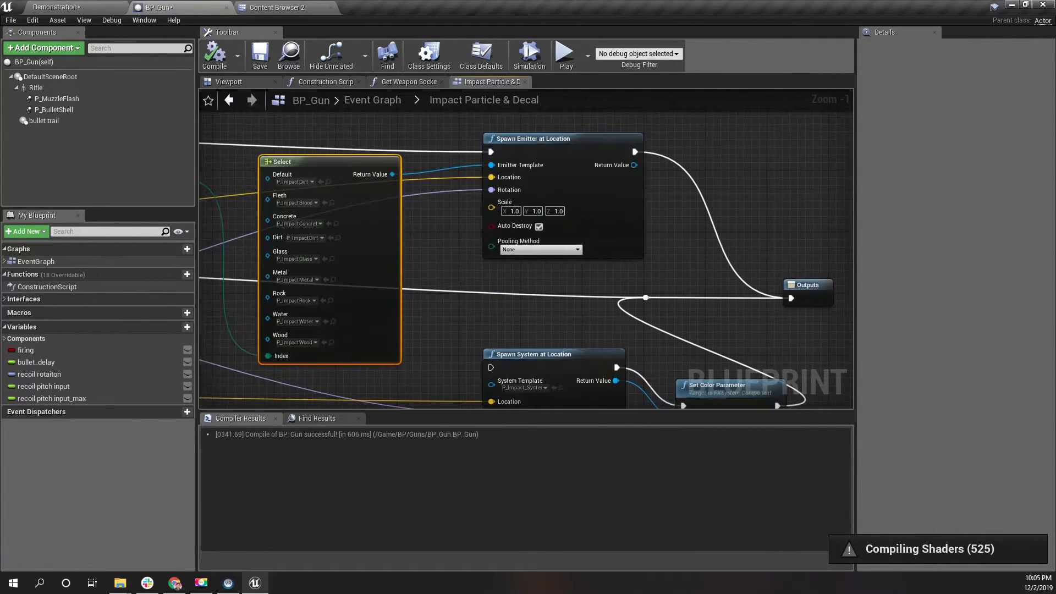
{"action": "right_click_drag", "start_coordinate": [281, 206], "coordinate": [202, 179]}
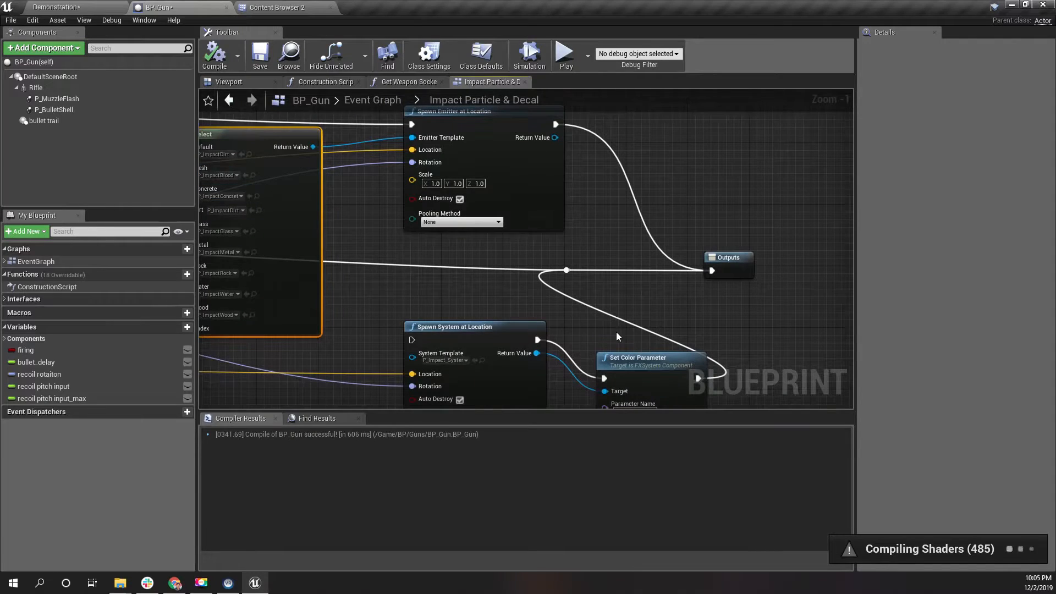
{"action": "right_click_drag", "start_coordinate": [615, 332], "coordinate": [499, 289]}
{"action": "left_click_drag", "start_coordinate": [364, 221], "coordinate": [688, 277]}
{"action": "scroll", "coordinate": [689, 263], "scroll_direction": "down", "scroll_amount": 2}
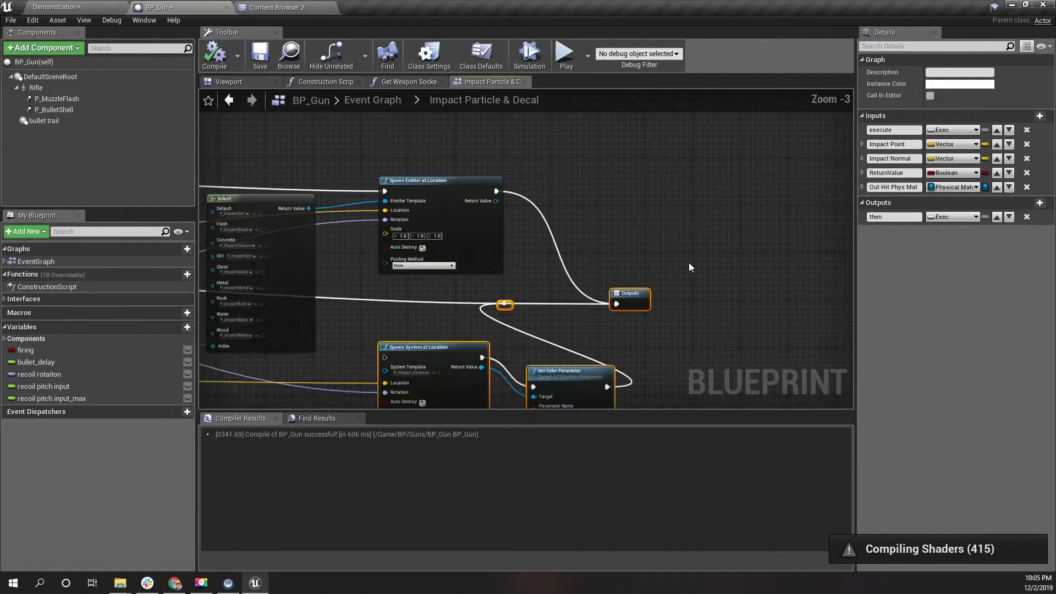
{"action": "right_click_drag", "start_coordinate": [689, 262], "coordinate": [584, 289]}
{"action": "left_click", "coordinate": [585, 292]}
{"action": "left_click_drag", "start_coordinate": [536, 330], "coordinate": [744, 313]}
Add a Play Sound at Location node after Spawn Emitter at Location, and wire the impact location into its Location input
{"action": "right_click_drag", "start_coordinate": [418, 228], "coordinate": [526, 228]}
{"action": "left_click_drag", "start_coordinate": [499, 218], "coordinate": [554, 222]}
{"action": "type", "text": "play sou"}
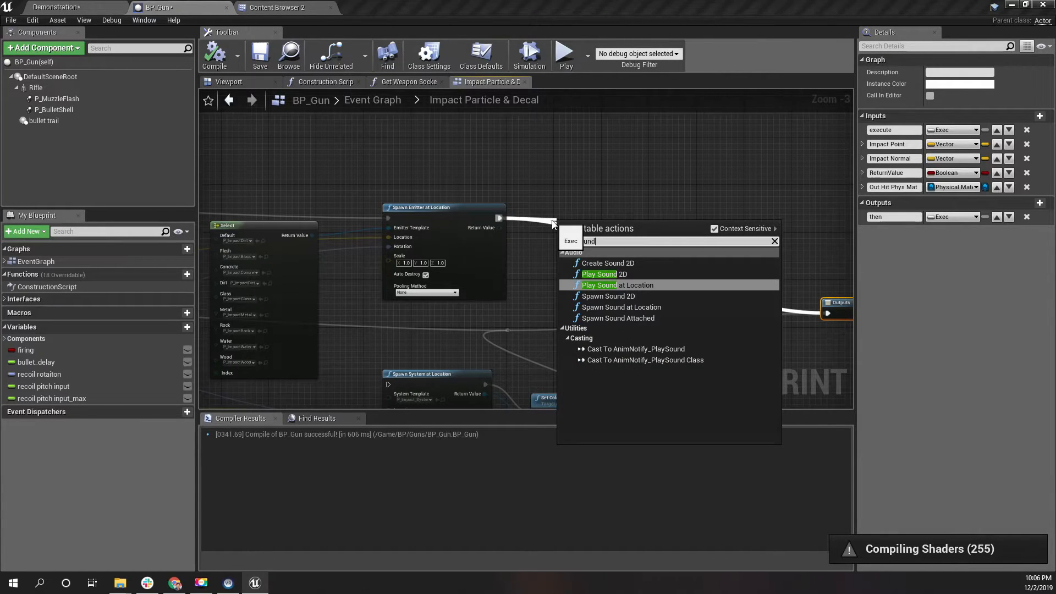
{"action": "key", "text": "Return"}
{"action": "right_click_drag", "start_coordinate": [355, 325], "coordinate": [1055, 269]}
{"action": "right_click_drag", "start_coordinate": [707, 230], "coordinate": [397, 270]}
{"action": "left_click_drag", "start_coordinate": [239, 271], "coordinate": [757, 254]}
Move the Play Sound at Location node closer to Outputs, leaving space after the emitter node
{"action": "scroll", "coordinate": [725, 264], "scroll_direction": "up", "scroll_amount": 2}
{"action": "right_click_drag", "start_coordinate": [724, 264], "coordinate": [557, 221]}
{"action": "scroll", "coordinate": [556, 221], "scroll_direction": "down", "scroll_amount": 2}
{"action": "right_click_drag", "start_coordinate": [674, 214], "coordinate": [516, 311]}
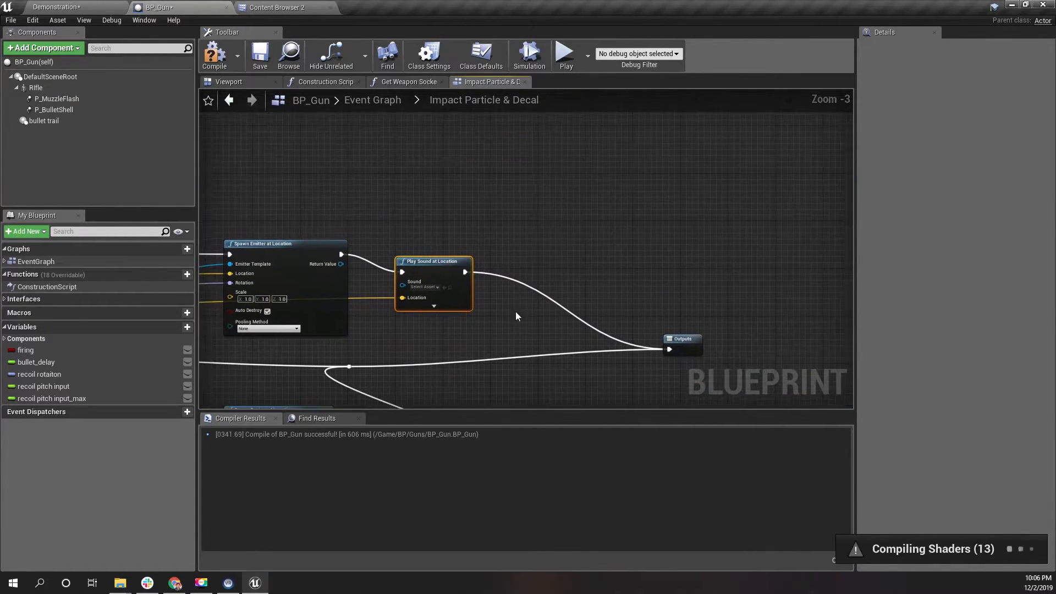
{"action": "left_click_drag", "start_coordinate": [440, 261], "coordinate": [613, 253]}
Add a Select node that supplies the Sound input of Play Sound at Location, and place it beside that node
{"action": "scroll", "coordinate": [573, 298], "scroll_direction": "up", "scroll_amount": 3}
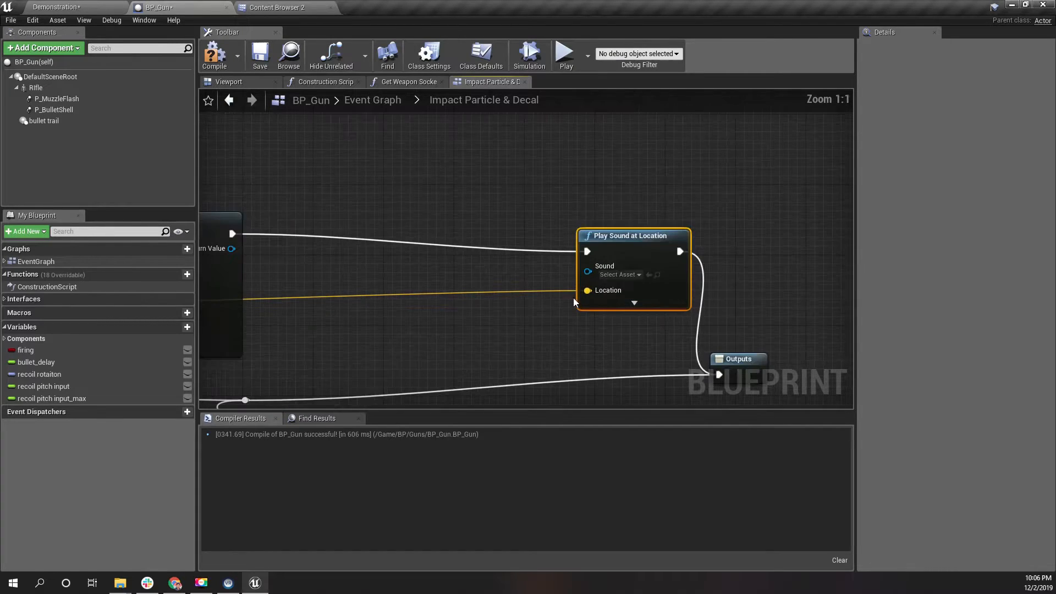
{"action": "right_click_drag", "start_coordinate": [567, 281], "coordinate": [681, 268]}
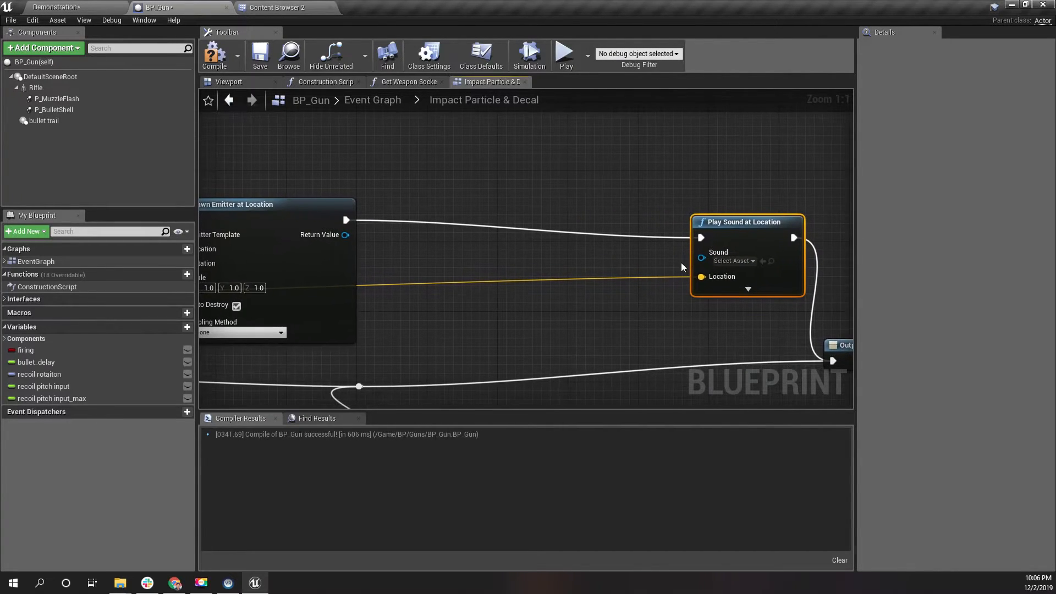
{"action": "left_click_drag", "start_coordinate": [701, 258], "coordinate": [615, 266]}
{"action": "type", "text": "s"}
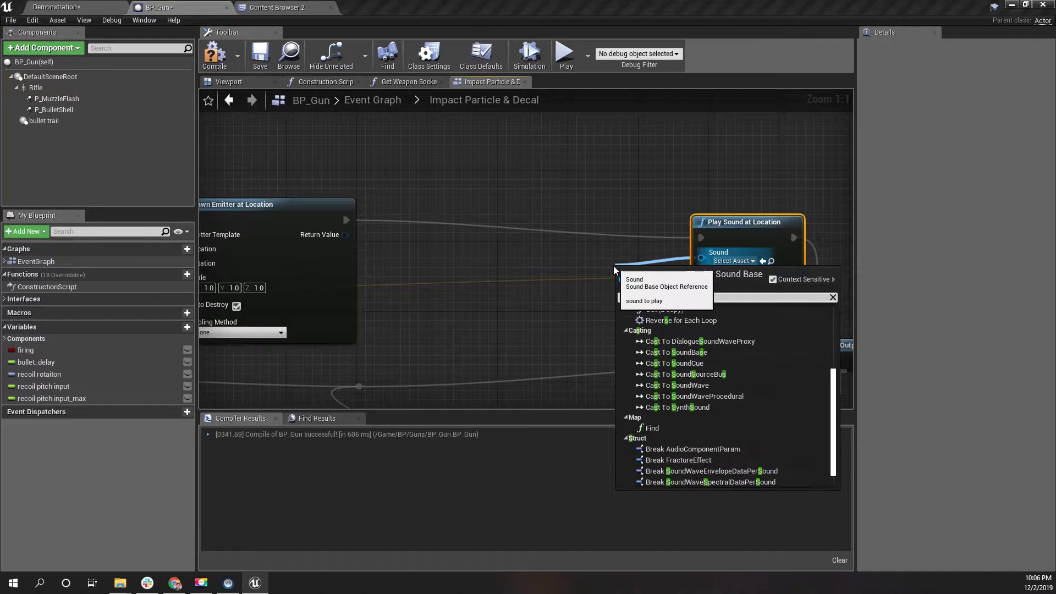
{"action": "type", "text": "elect"}
{"action": "key", "text": "Return"}
{"action": "left_click_drag", "start_coordinate": [643, 278], "coordinate": [522, 279]}
Connect Surface Type to the Index of the sound Select node, and compile and save the work
{"action": "scroll", "coordinate": [428, 286], "scroll_direction": "down", "scroll_amount": 5}
{"action": "right_click_drag", "start_coordinate": [428, 286], "coordinate": [559, 288]}
{"action": "scroll", "coordinate": [559, 289], "scroll_direction": "up", "scroll_amount": 3}
{"action": "right_click_drag", "start_coordinate": [592, 226], "coordinate": [355, 263]}
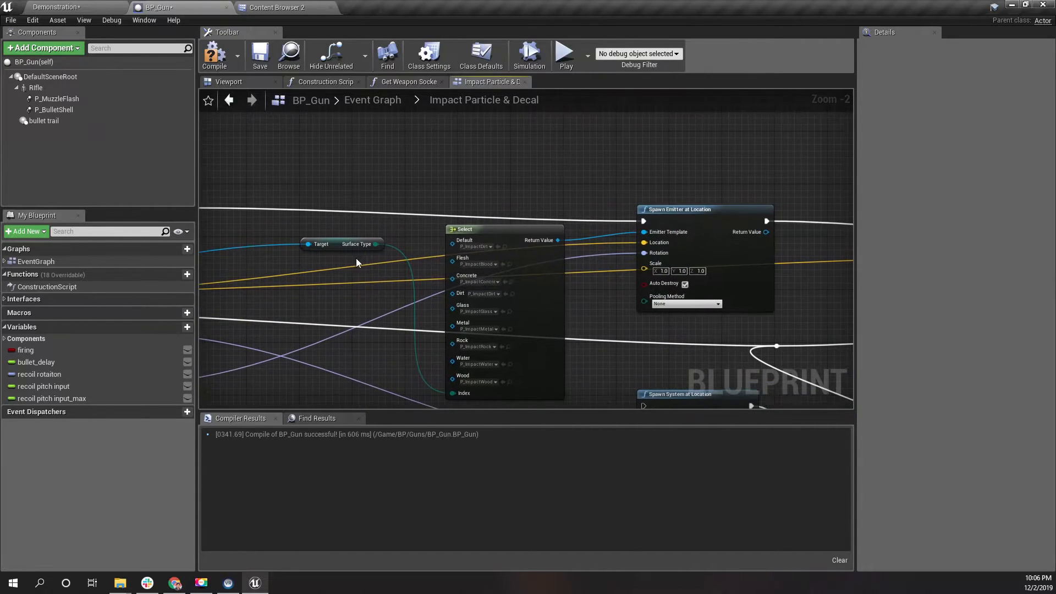
{"action": "left_click_drag", "start_coordinate": [385, 245], "coordinate": [400, 312]}
{"action": "scroll", "coordinate": [530, 276], "scroll_direction": "up", "scroll_amount": 2}
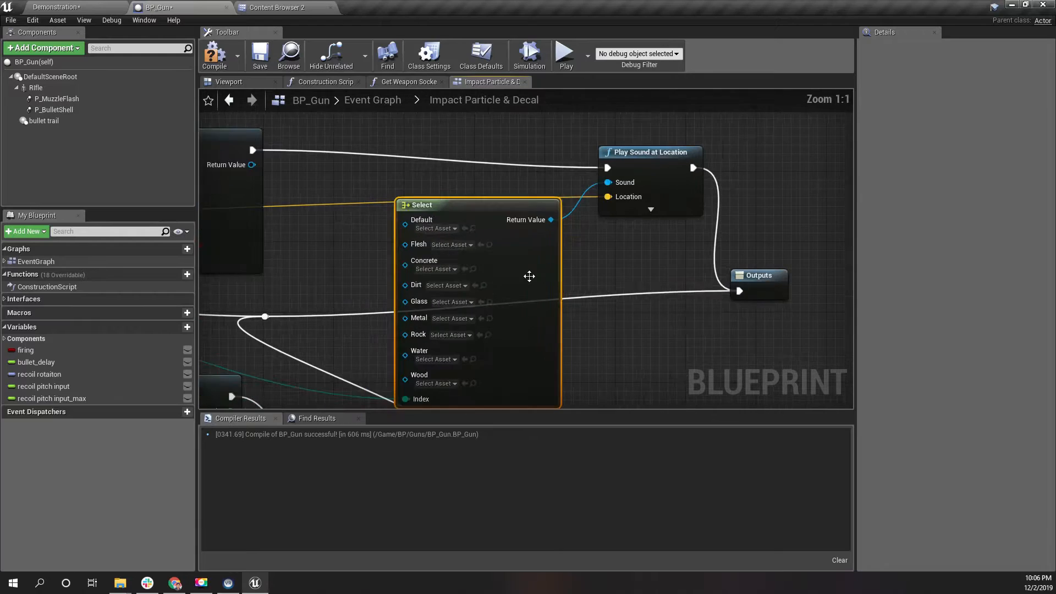
{"action": "left_click", "coordinate": [212, 57]}
{"action": "key", "text": "ctrl+shift+s"}
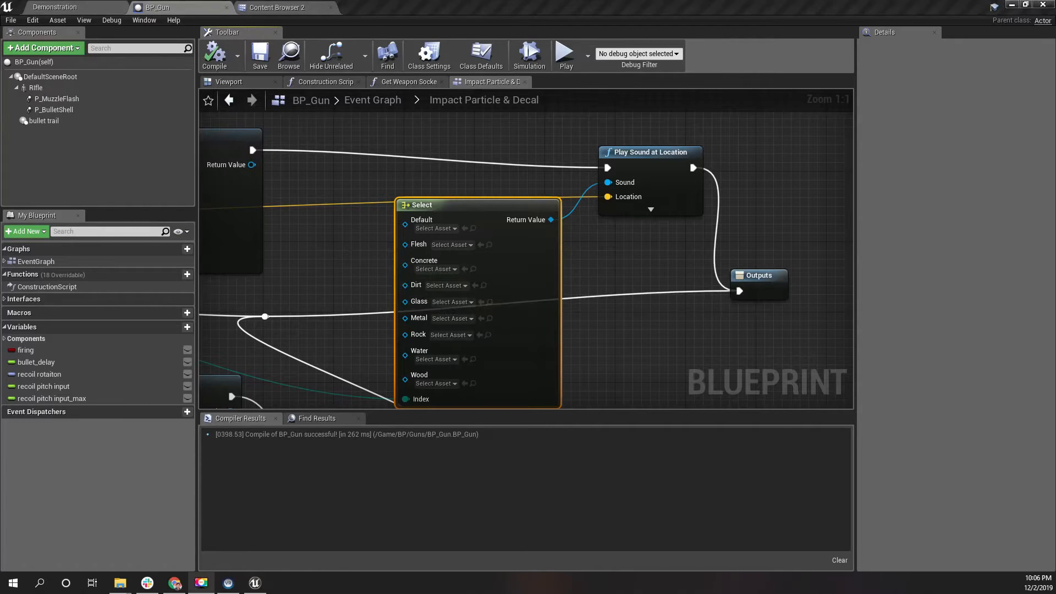
Assign Wood_shoot_Cue from the Audio/Impact folder to Wood on the sound Select node
{"action": "left_click", "coordinate": [242, 6]}
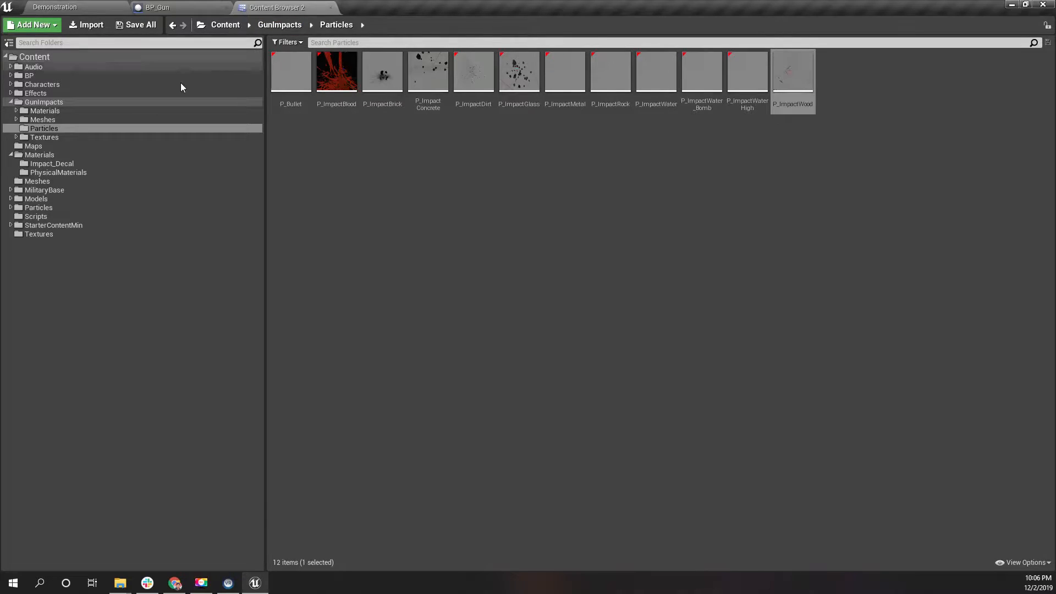
{"action": "left_click", "coordinate": [36, 67]}
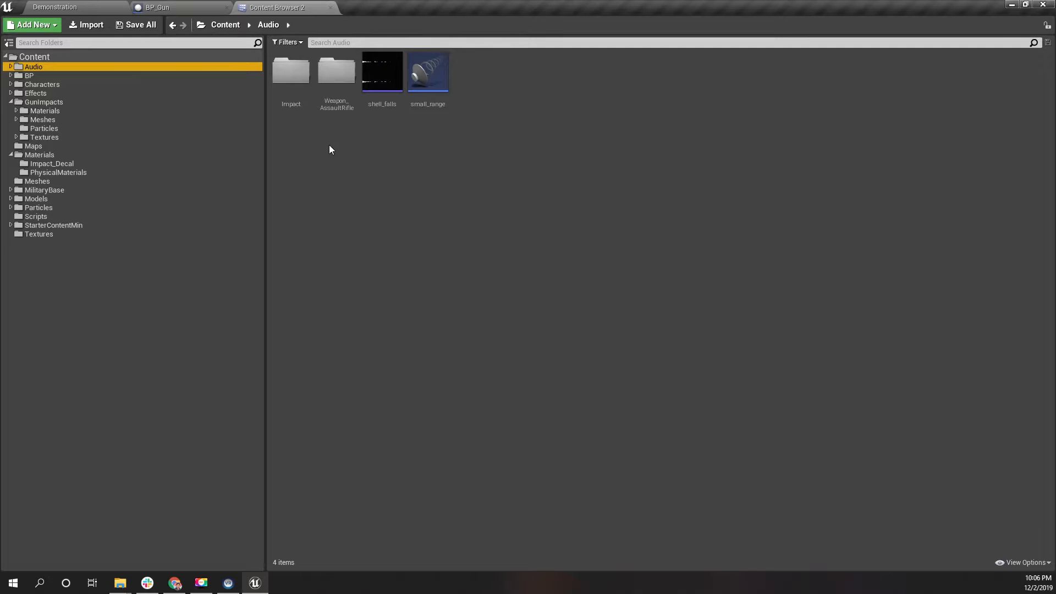
{"action": "double_click", "coordinate": [291, 74]}
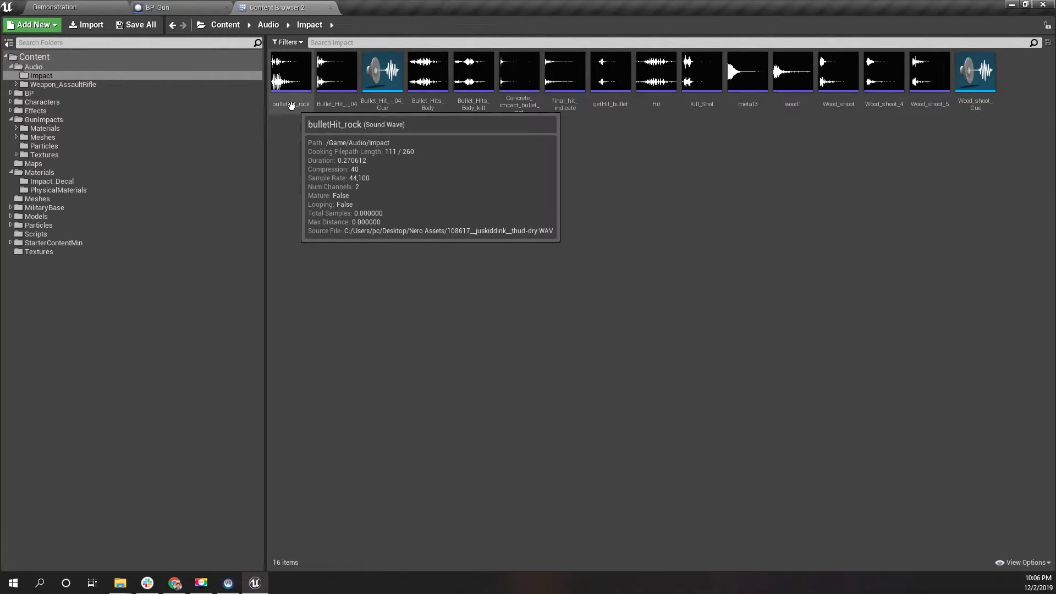
{"action": "left_click", "coordinate": [382, 69]}
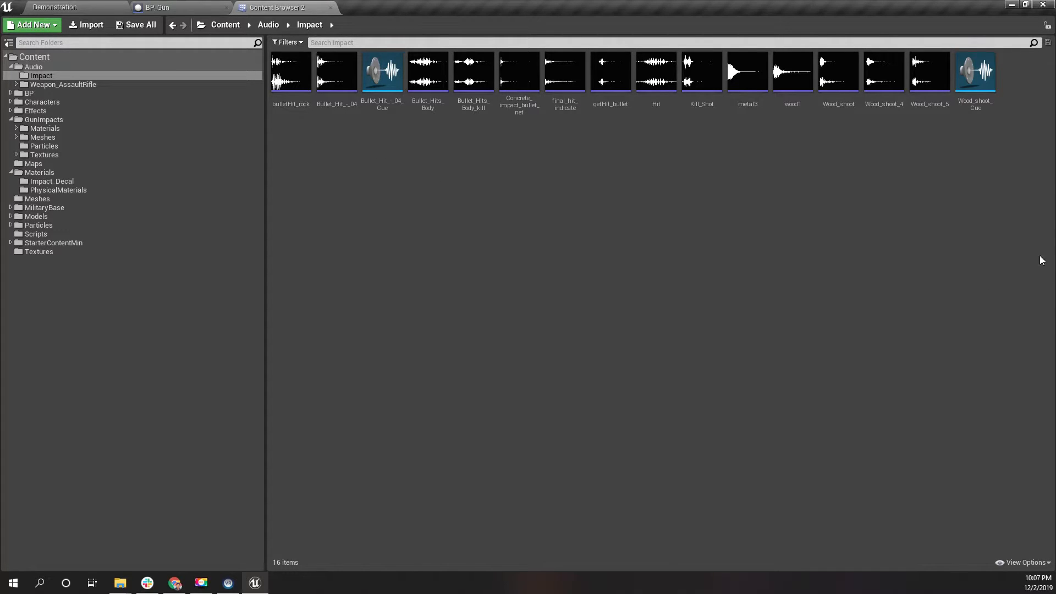
{"action": "left_click", "coordinate": [974, 72]}
{"action": "left_click_drag", "start_coordinate": [972, 98], "coordinate": [430, 381]}
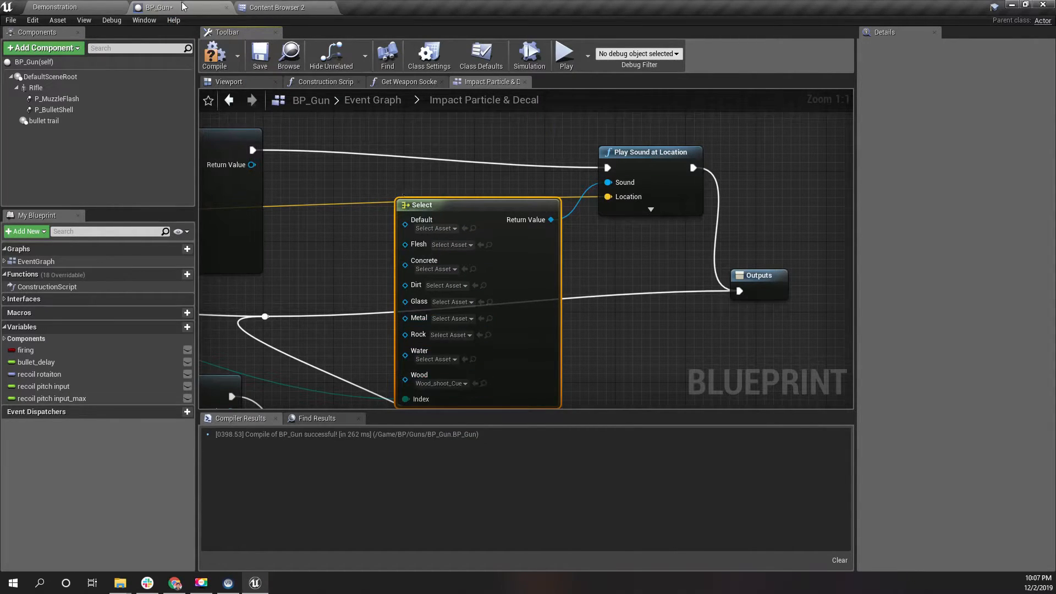
Assign the bulletHit_rock sound to Rock on the sound Select node
{"action": "left_click", "coordinate": [278, 7]}
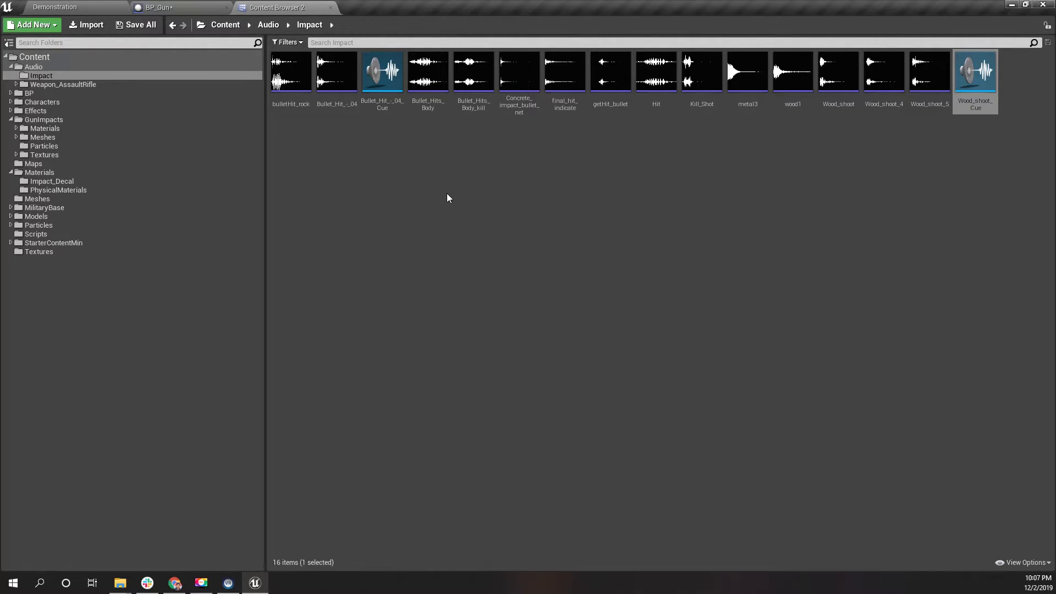
{"action": "left_click", "coordinate": [291, 72]}
{"action": "left_click_drag", "start_coordinate": [291, 71], "coordinate": [454, 333]}
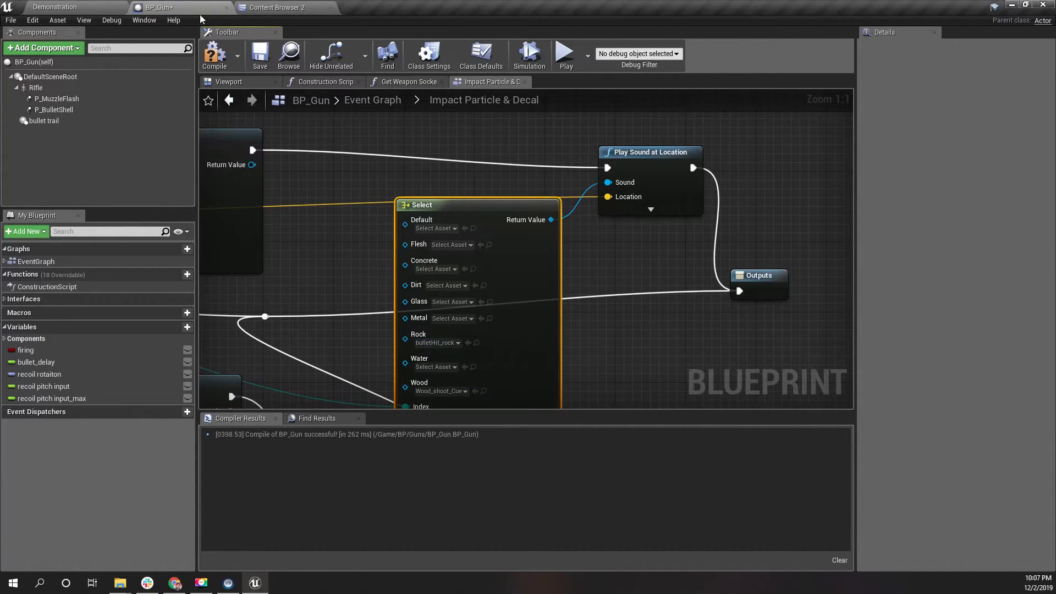
Assign Bullet_Hits_Body to Flesh and Concrete_impact_bullet_net to Concrete on the sound Select node
{"action": "left_click", "coordinate": [283, 7]}
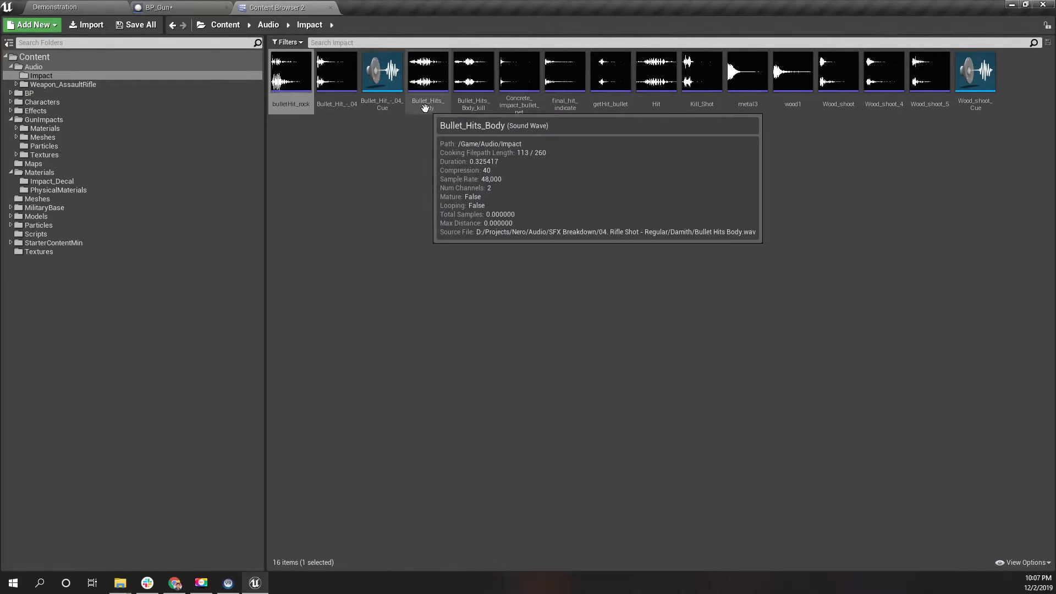
{"action": "mouse_move", "coordinate": [428, 82]}
{"action": "left_click_drag", "start_coordinate": [428, 82], "coordinate": [445, 196]}
{"action": "left_click", "coordinate": [378, 77]}
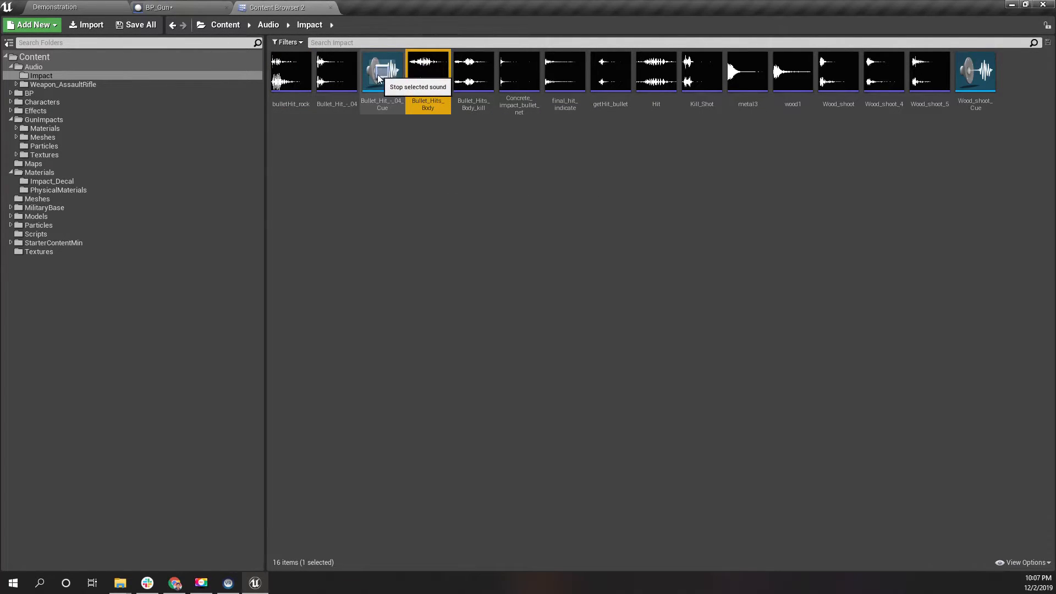
{"action": "left_click", "coordinate": [429, 75]}
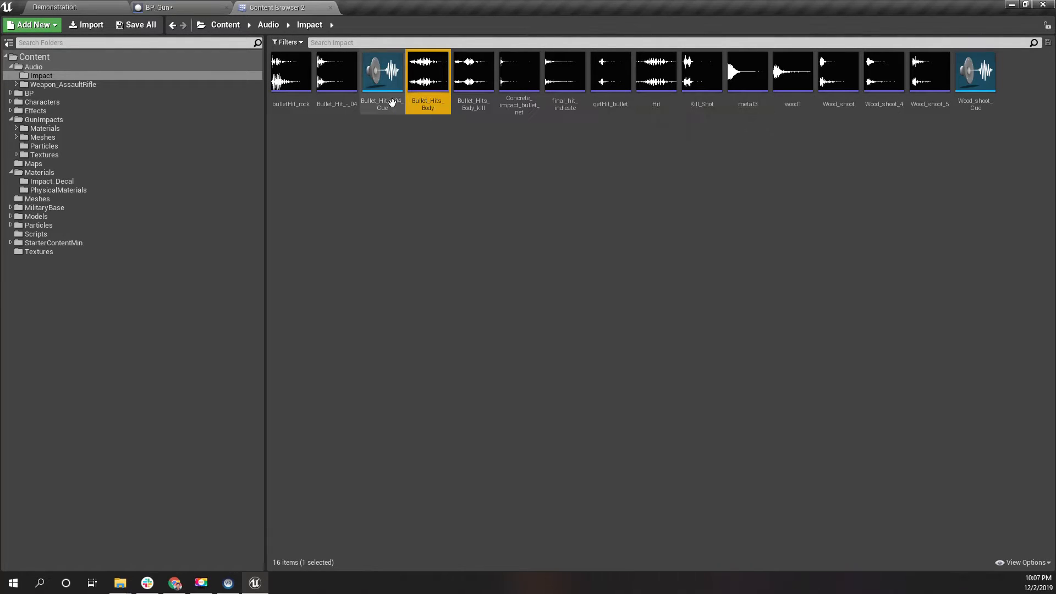
{"action": "left_click_drag", "start_coordinate": [433, 100], "coordinate": [440, 246]}
{"action": "left_click", "coordinate": [251, 6]}
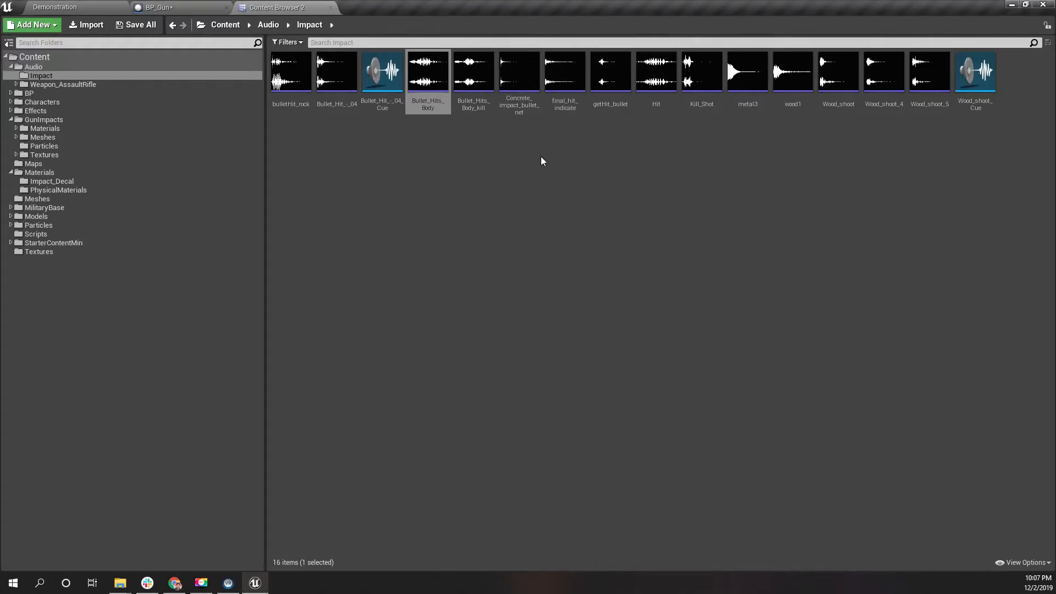
{"action": "left_click_drag", "start_coordinate": [518, 72], "coordinate": [433, 273]}
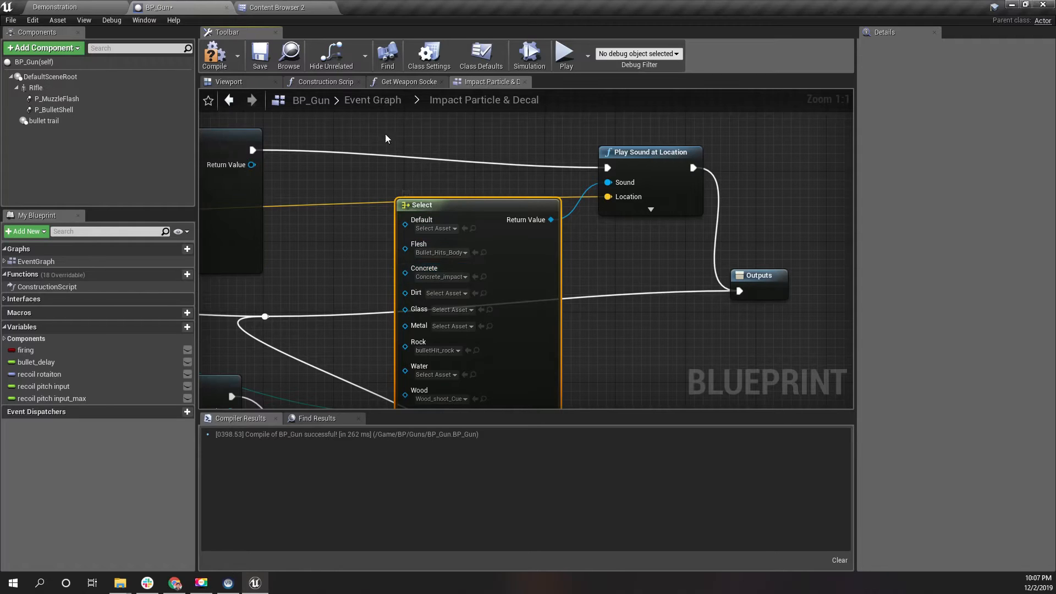
Try the getHit_bullet sound for Default on the sound Select node
{"action": "left_click", "coordinate": [272, 8]}
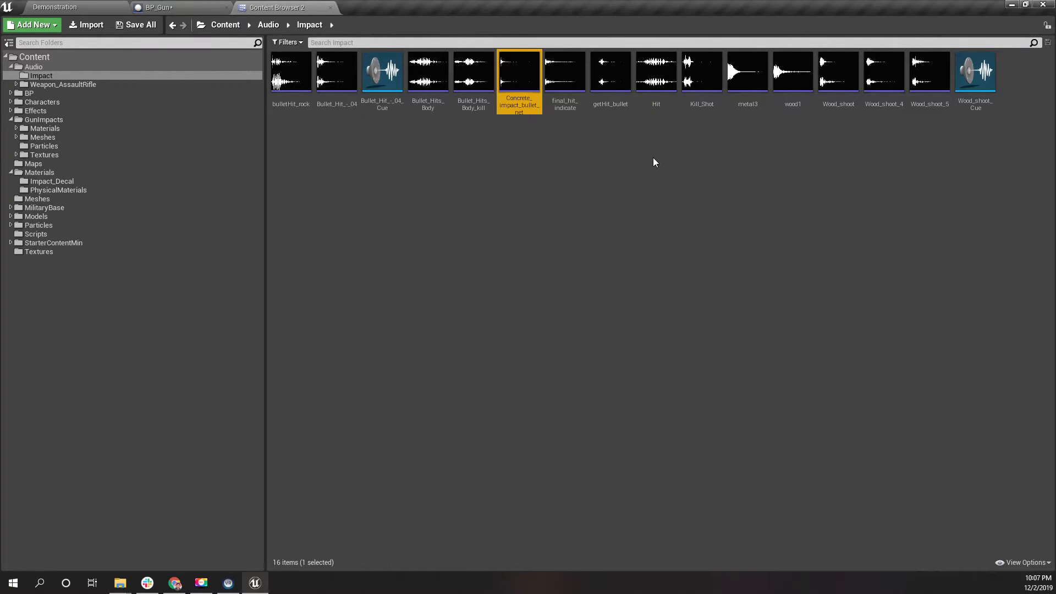
{"action": "left_click", "coordinate": [610, 72]}
{"action": "left_click_drag", "start_coordinate": [611, 72], "coordinate": [433, 228]}
Assign the Hit sound to both Default and Dirt on the sound Select node
{"action": "left_click", "coordinate": [278, 7]}
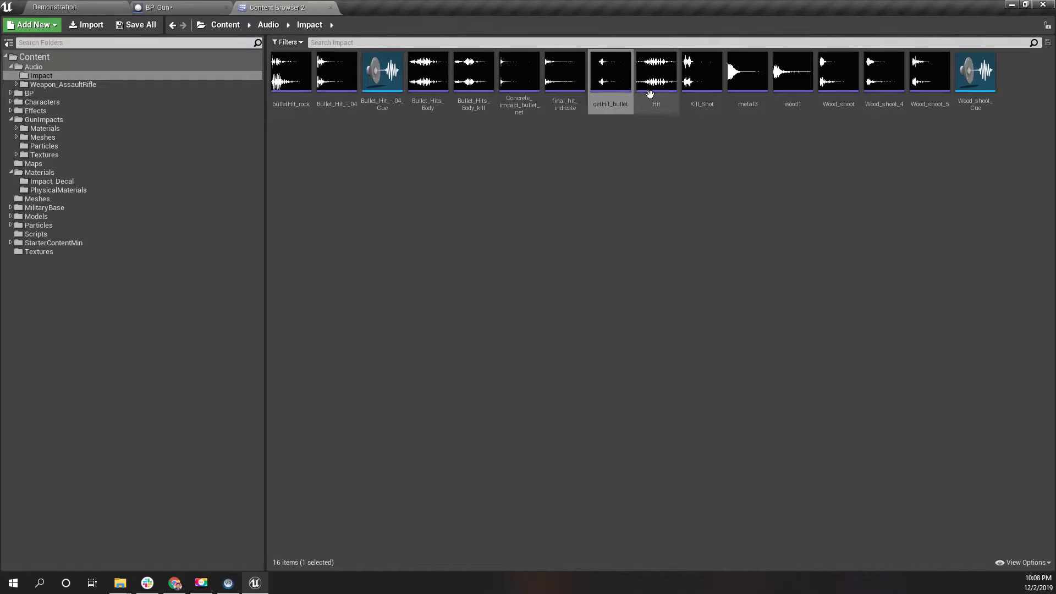
{"action": "left_click", "coordinate": [616, 80]}
{"action": "left_click", "coordinate": [611, 72]}
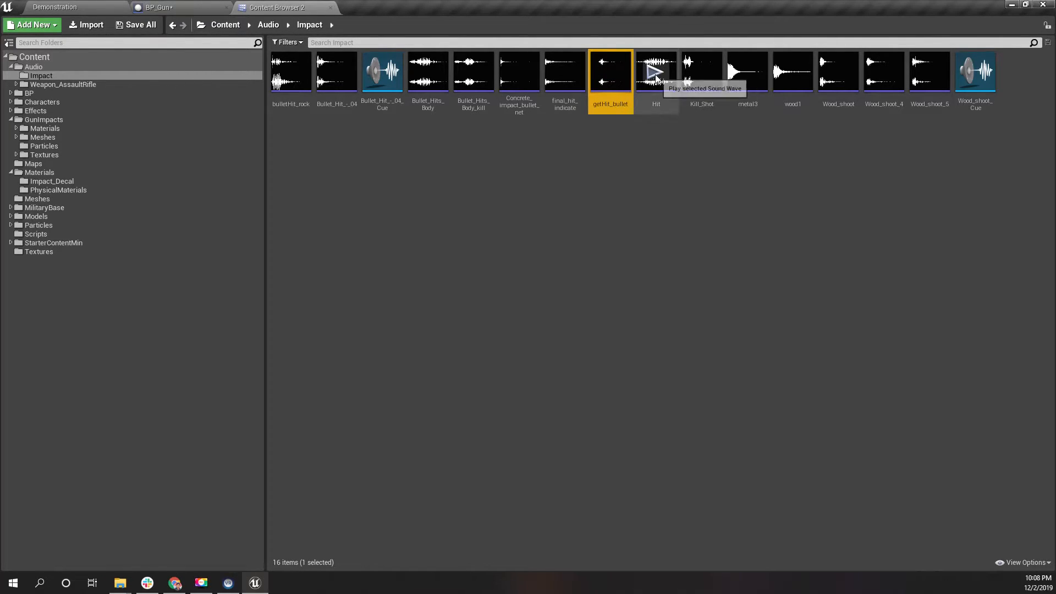
{"action": "mouse_move", "coordinate": [655, 72]}
{"action": "left_click_drag", "start_coordinate": [654, 71], "coordinate": [431, 222]}
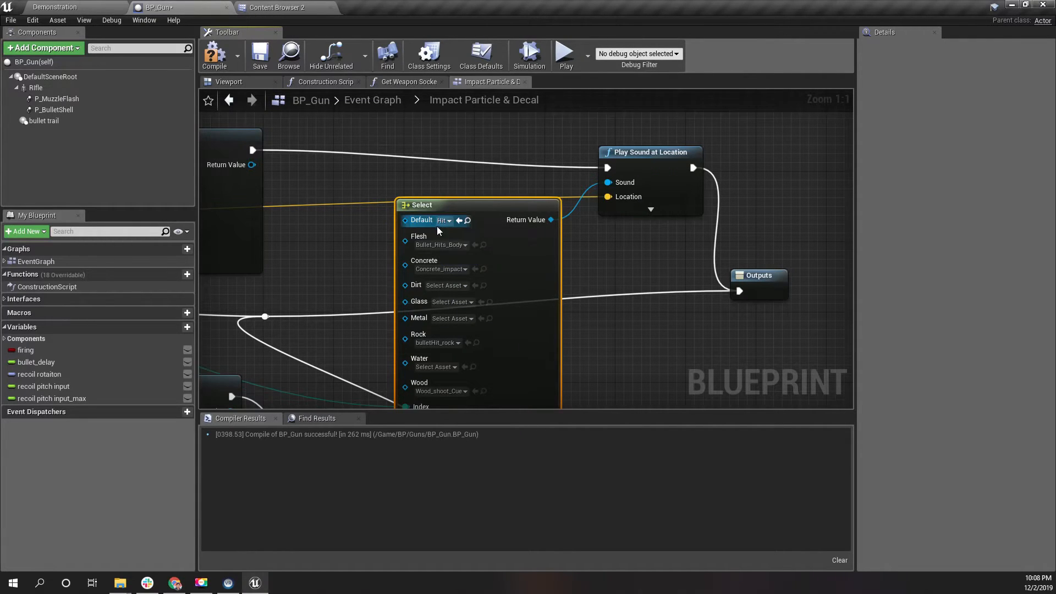
{"action": "left_click", "coordinate": [276, 7]}
{"action": "left_click_drag", "start_coordinate": [660, 77], "coordinate": [443, 285]}
Assign Concrete_impact_bullet_net to Glass and metal3 to Metal on the sound Select node
{"action": "left_click", "coordinate": [275, 7]}
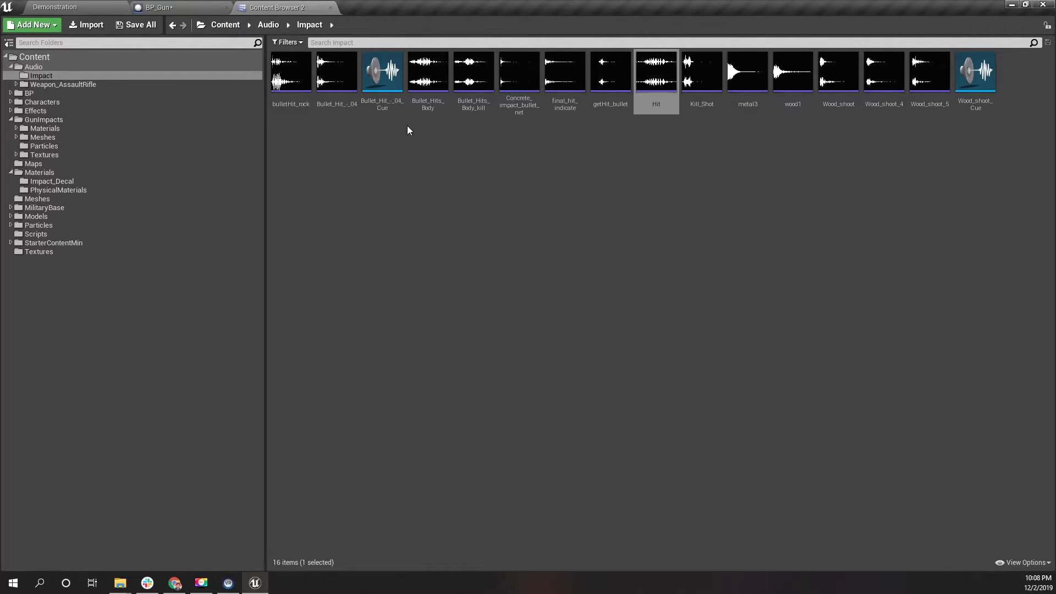
{"action": "left_click", "coordinate": [519, 77]}
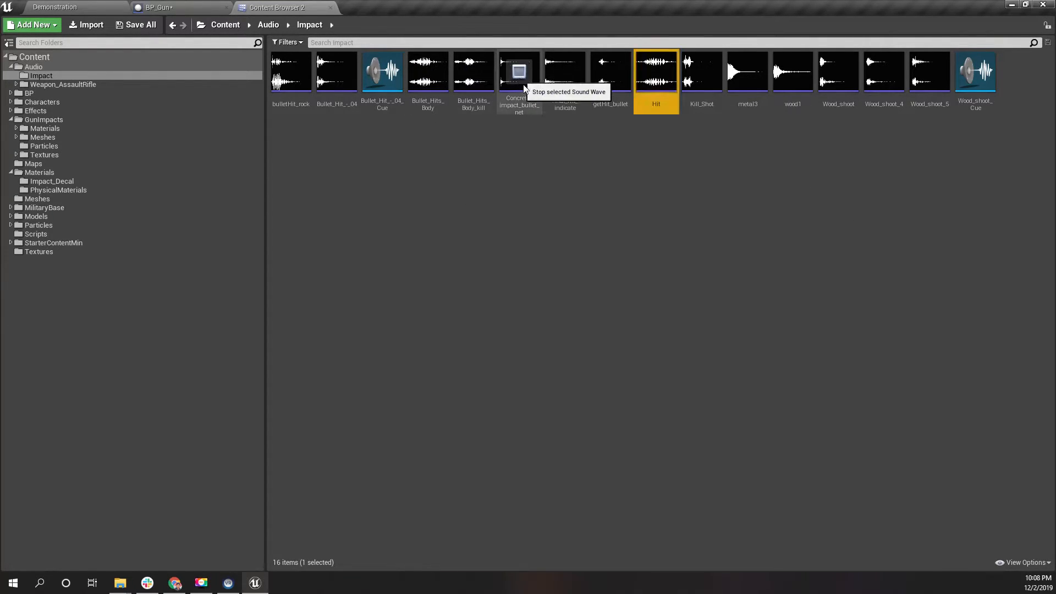
{"action": "left_click_drag", "start_coordinate": [508, 112], "coordinate": [451, 302]}
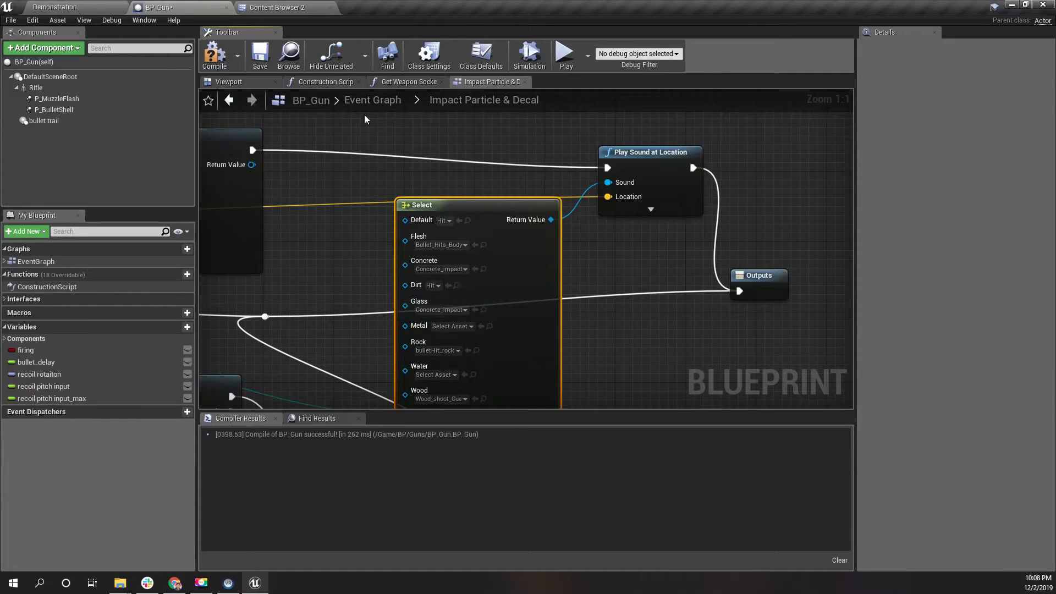
{"action": "left_click", "coordinate": [277, 8]}
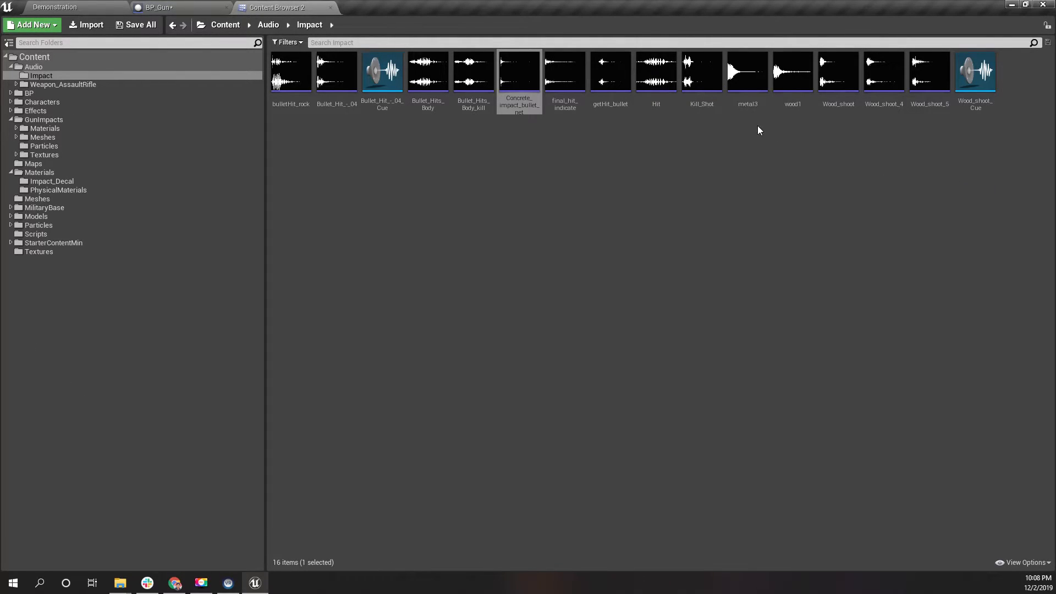
{"action": "left_click_drag", "start_coordinate": [747, 72], "coordinate": [440, 326]}
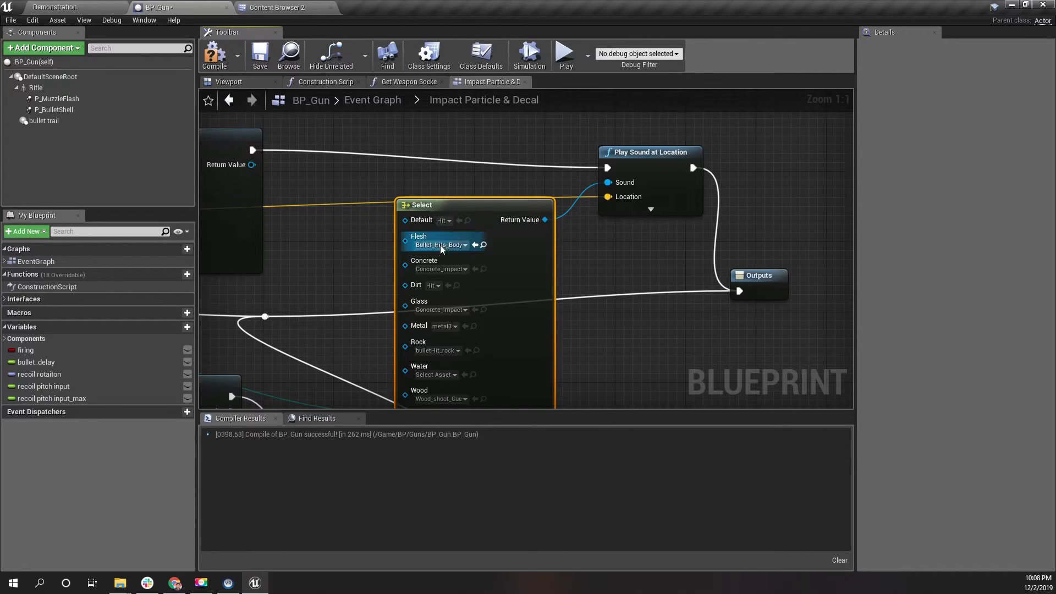
Audition impact sounds, assign Bullet_Hit_-_04_Cue to Water on the sound Select node, and compile and save the blueprint
{"action": "scroll", "coordinate": [486, 346], "scroll_direction": "down", "scroll_amount": 2}
{"action": "scroll", "coordinate": [529, 342], "scroll_direction": "up", "scroll_amount": 2}
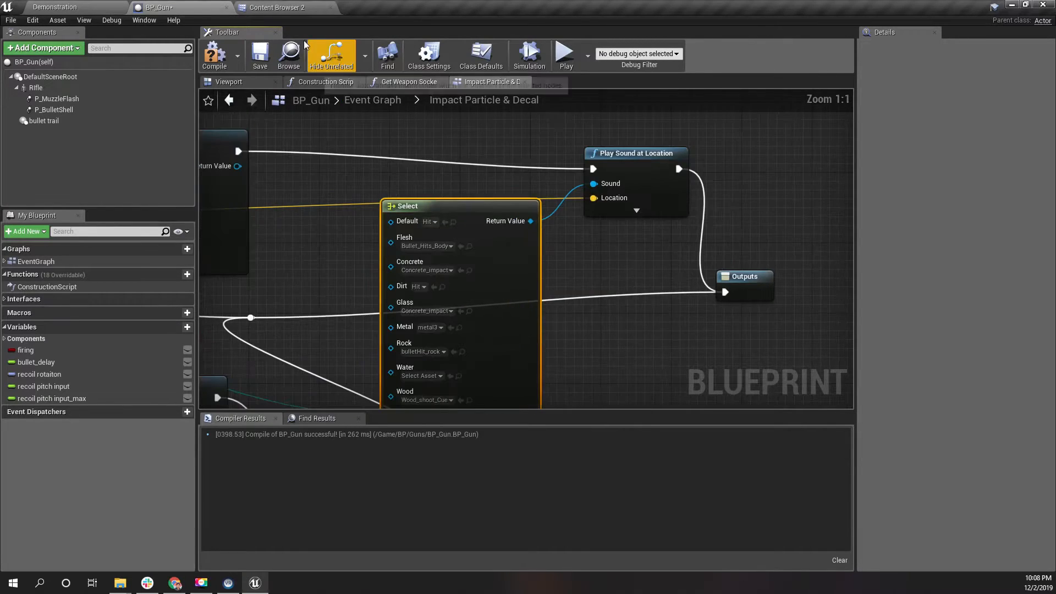
{"action": "left_click", "coordinate": [281, 8]}
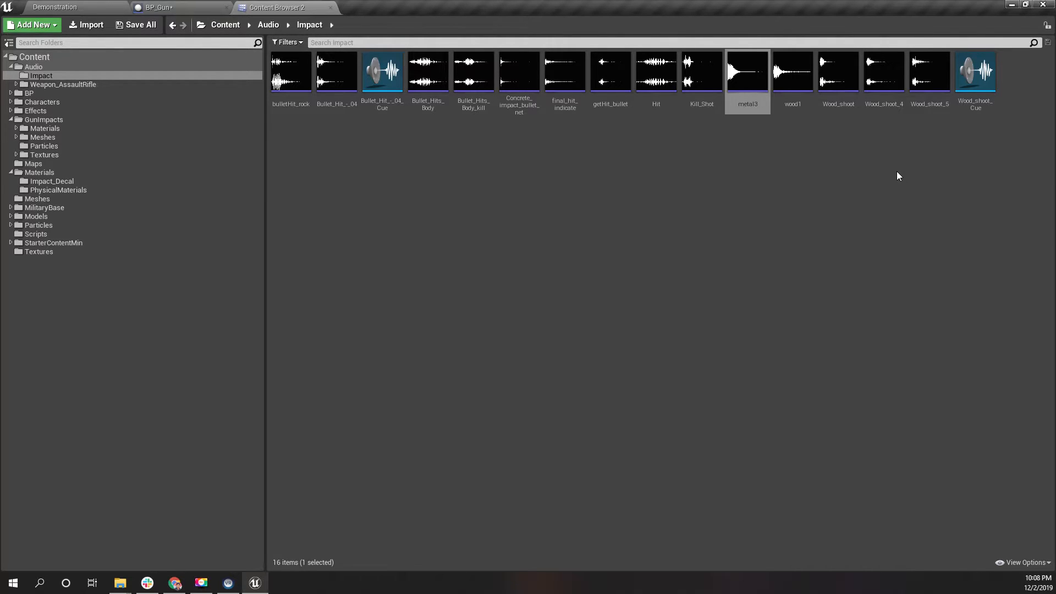
{"action": "left_click", "coordinate": [556, 76]}
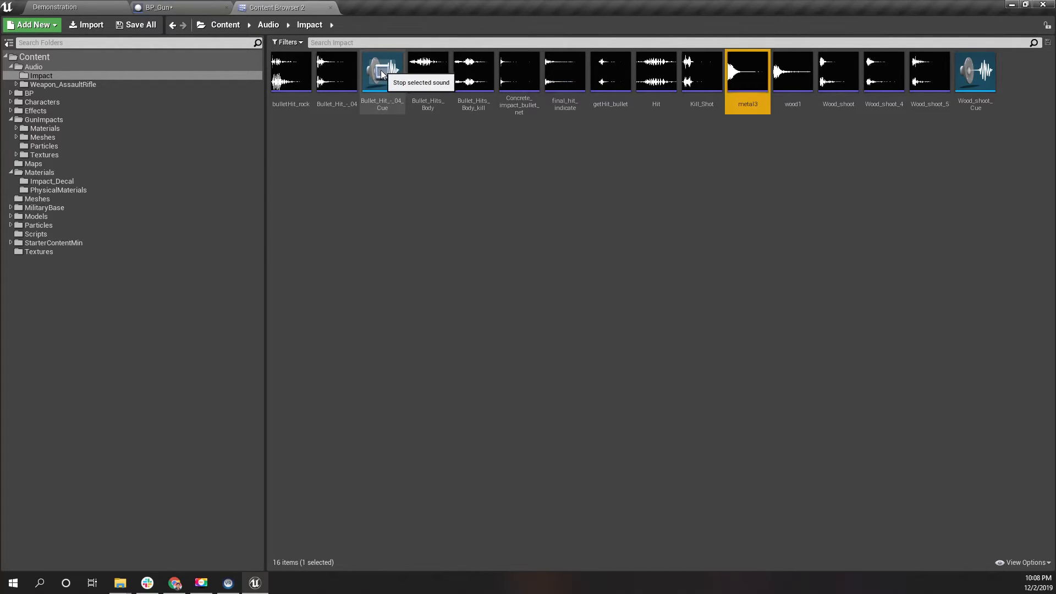
{"action": "left_click", "coordinate": [428, 74]}
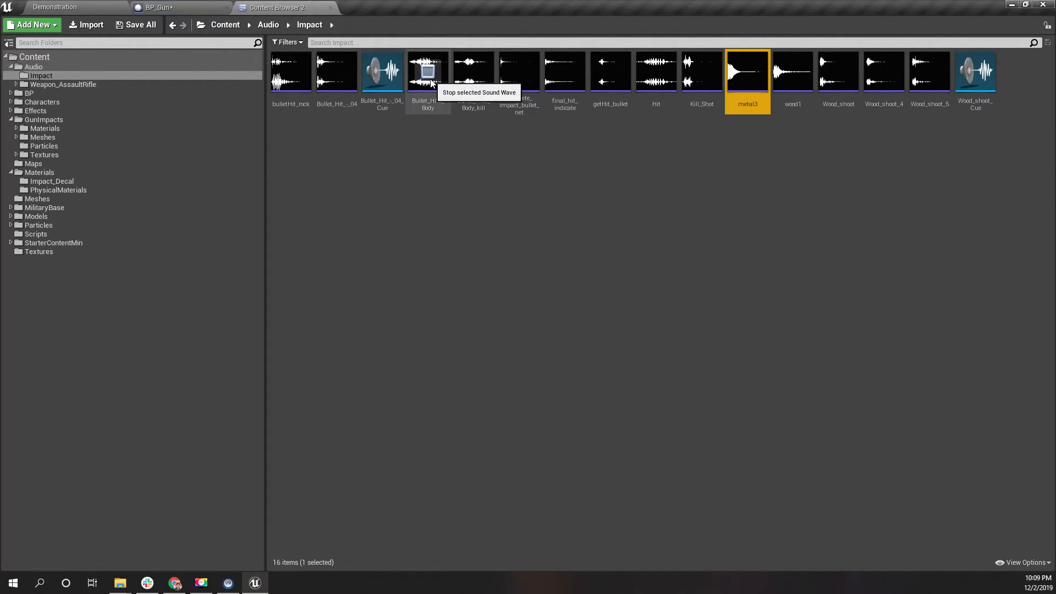
{"action": "left_click_drag", "start_coordinate": [387, 119], "coordinate": [427, 377]}
{"action": "left_click", "coordinate": [212, 61]}
{"action": "left_click", "coordinate": [260, 55]}
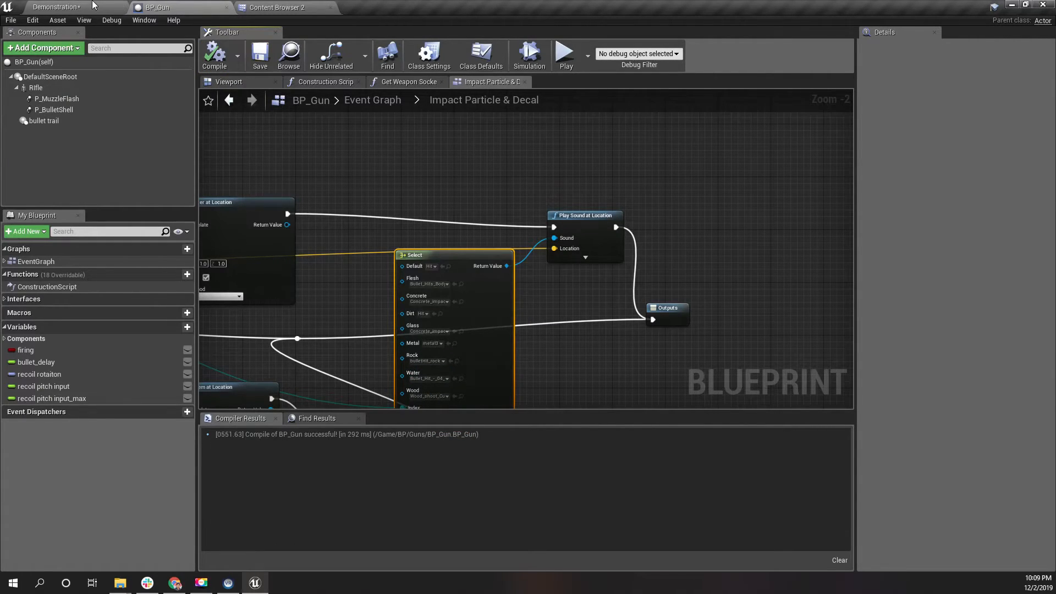
{"action": "right_click_drag", "start_coordinate": [385, 232], "coordinate": [491, 197]}
{"action": "right_click_drag", "start_coordinate": [453, 290], "coordinate": [868, 271]}
{"action": "scroll", "coordinate": [413, 199], "scroll_direction": "up", "scroll_amount": 2}
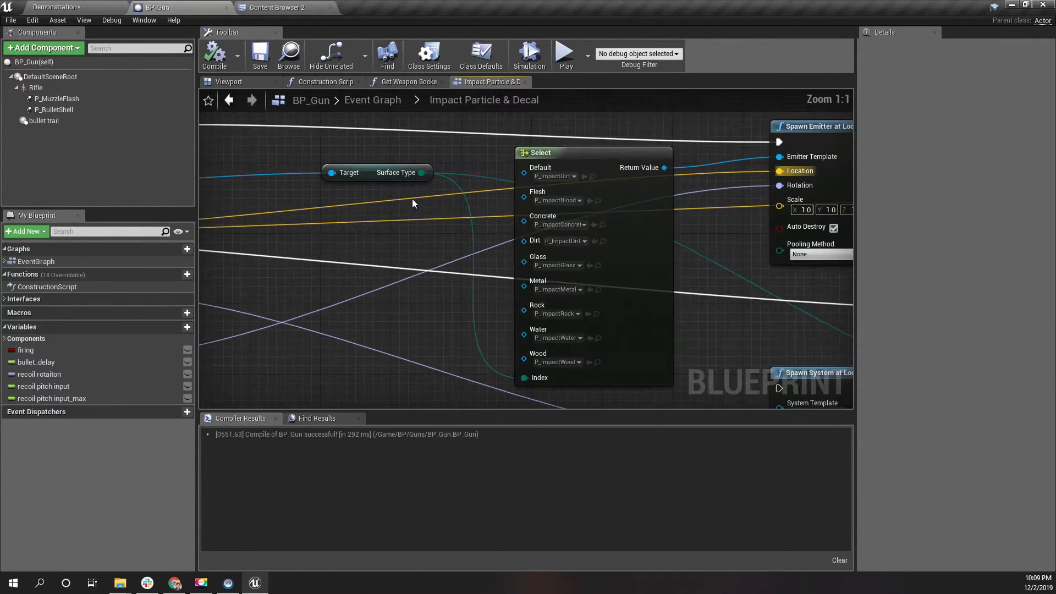
{"action": "right_click_drag", "start_coordinate": [725, 275], "coordinate": [344, 299]}
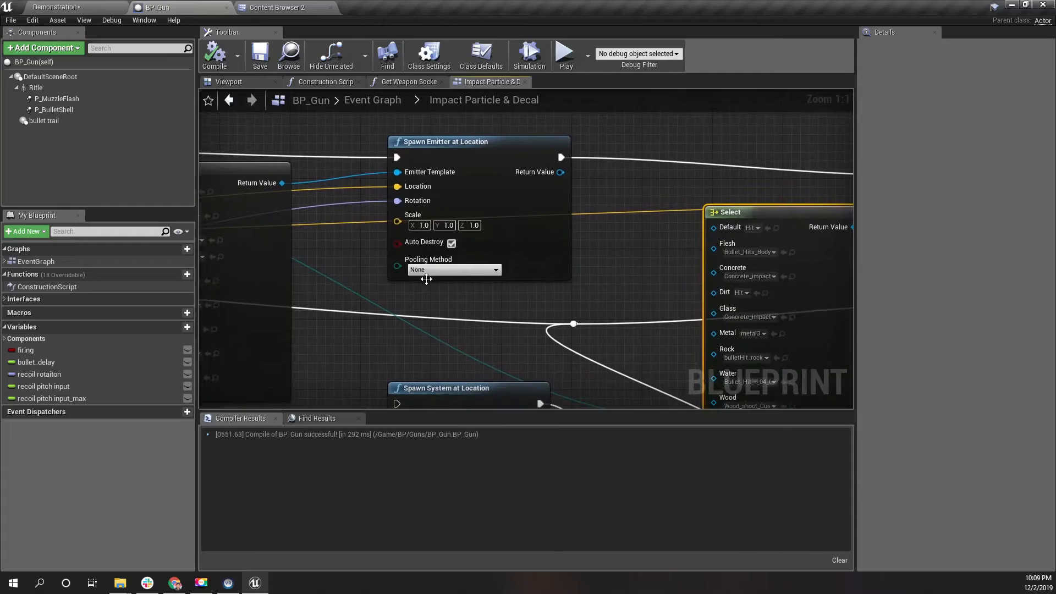
{"action": "left_click", "coordinate": [271, 8]}
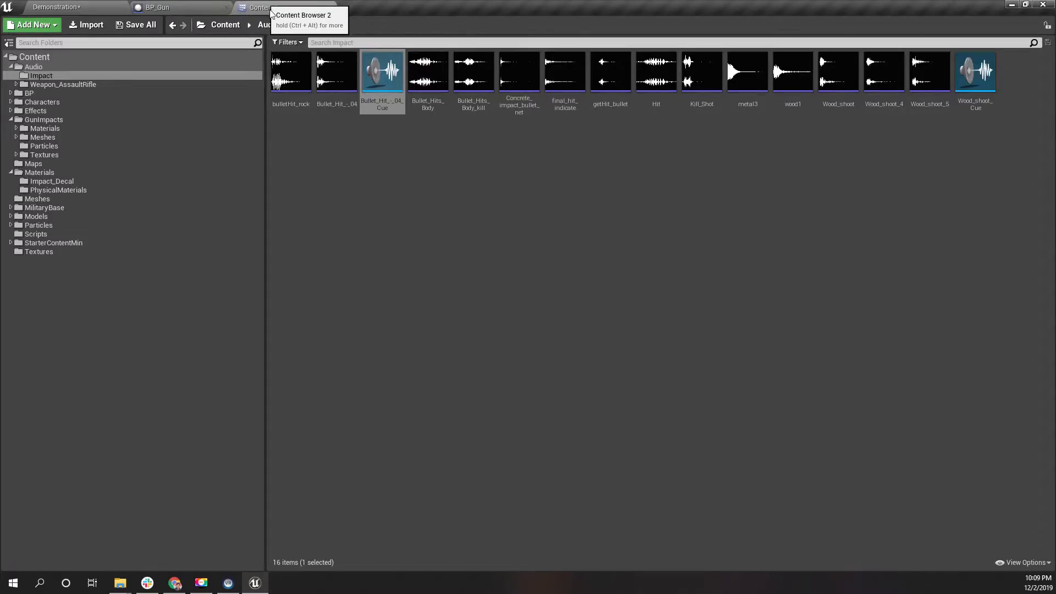
Select an ammo crate in the Demonstration level and open its AmmoCrate_01 static mesh for editing
{"action": "left_click", "coordinate": [92, 6]}
{"action": "right_click_drag", "start_coordinate": [413, 222], "coordinate": [450, 252]}
{"action": "left_click", "coordinate": [450, 252]}
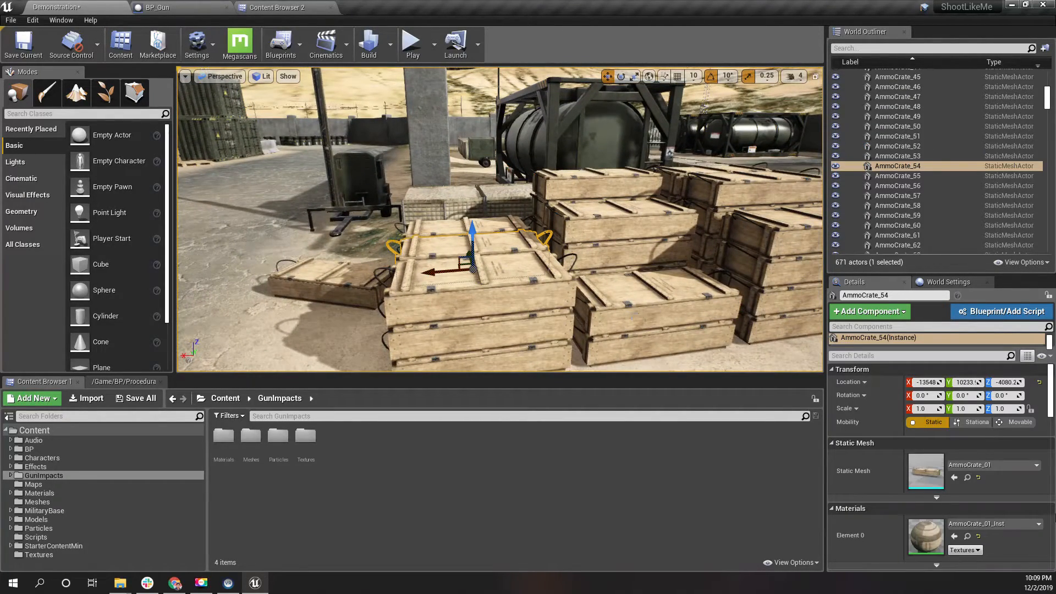
{"action": "scroll", "coordinate": [936, 473], "scroll_direction": "down", "scroll_amount": 2}
{"action": "scroll", "coordinate": [935, 473], "scroll_direction": "up", "scroll_amount": 2}
{"action": "double_click", "coordinate": [937, 472]}
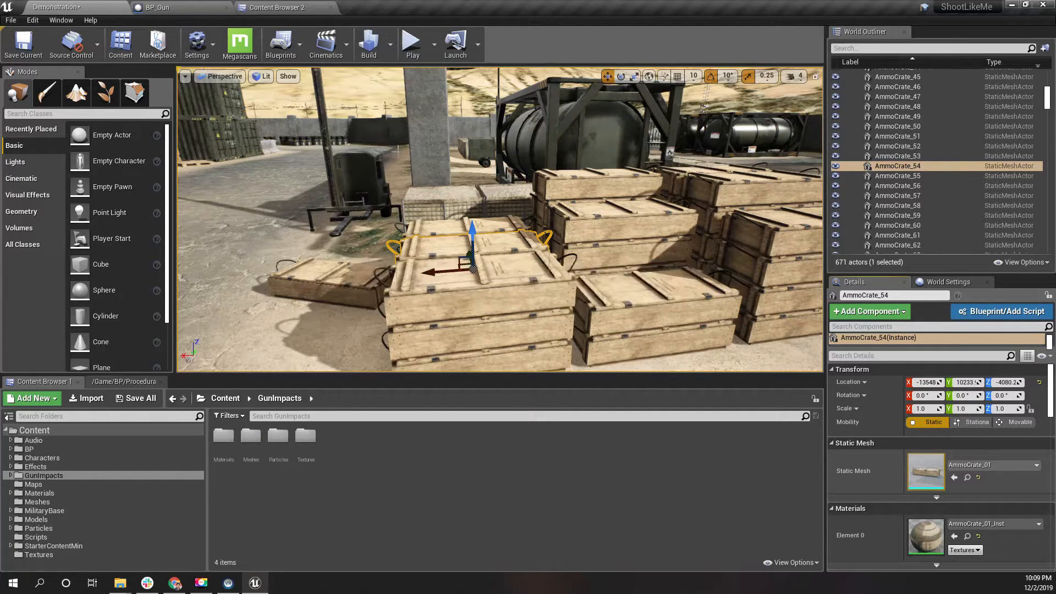
Set the simple collision physical material of AmmoCrate_01 to wood, then save and close the mesh
{"action": "scroll", "coordinate": [947, 231], "scroll_direction": "down", "scroll_amount": 10}
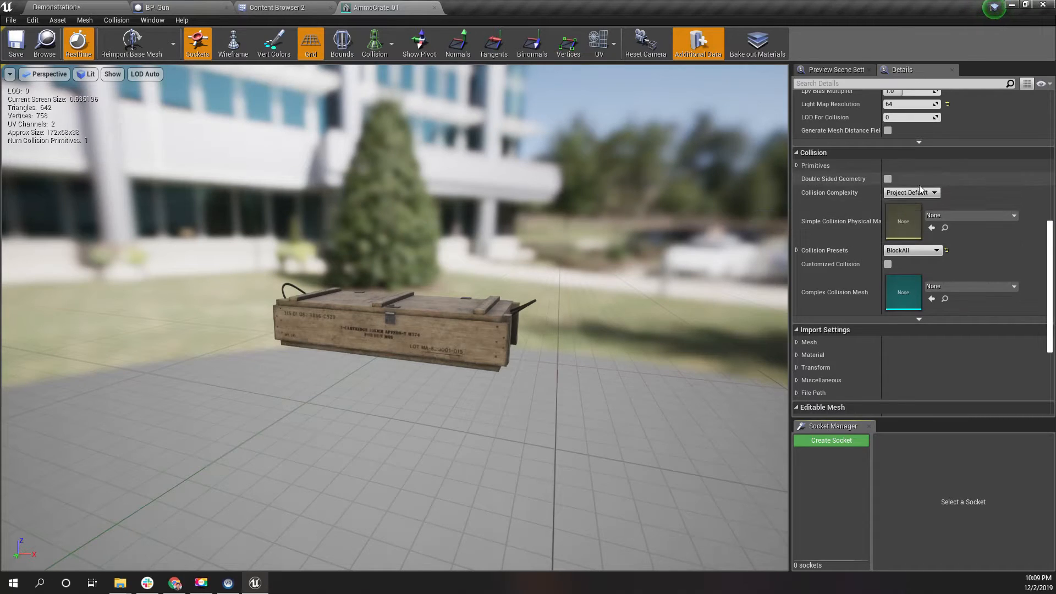
{"action": "scroll", "coordinate": [1006, 244], "scroll_direction": "down", "scroll_amount": 2}
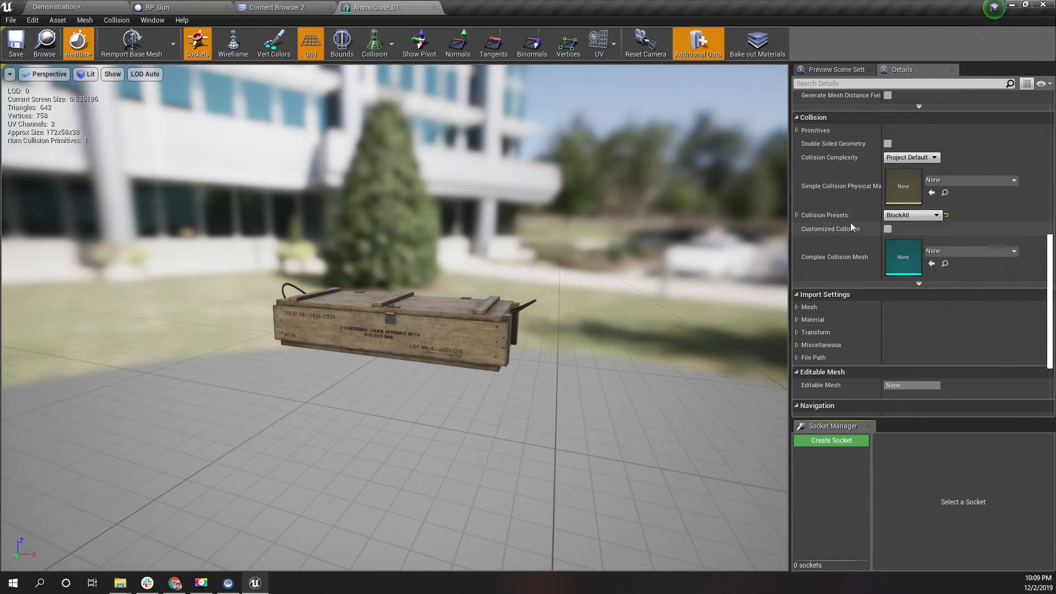
{"action": "left_click", "coordinate": [943, 181]}
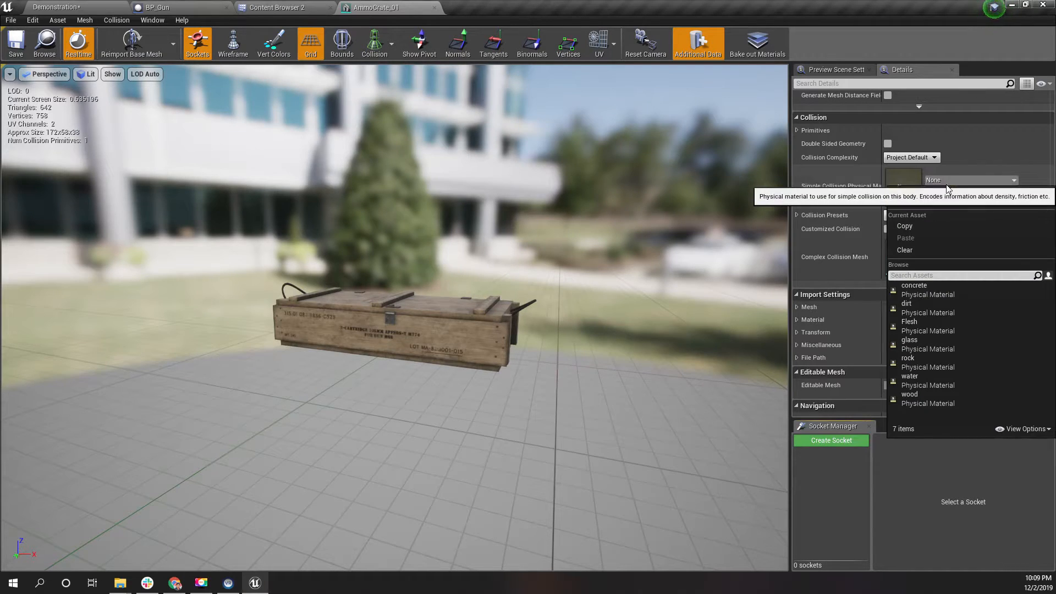
{"action": "left_click", "coordinate": [932, 402]}
{"action": "left_click", "coordinate": [16, 44]}
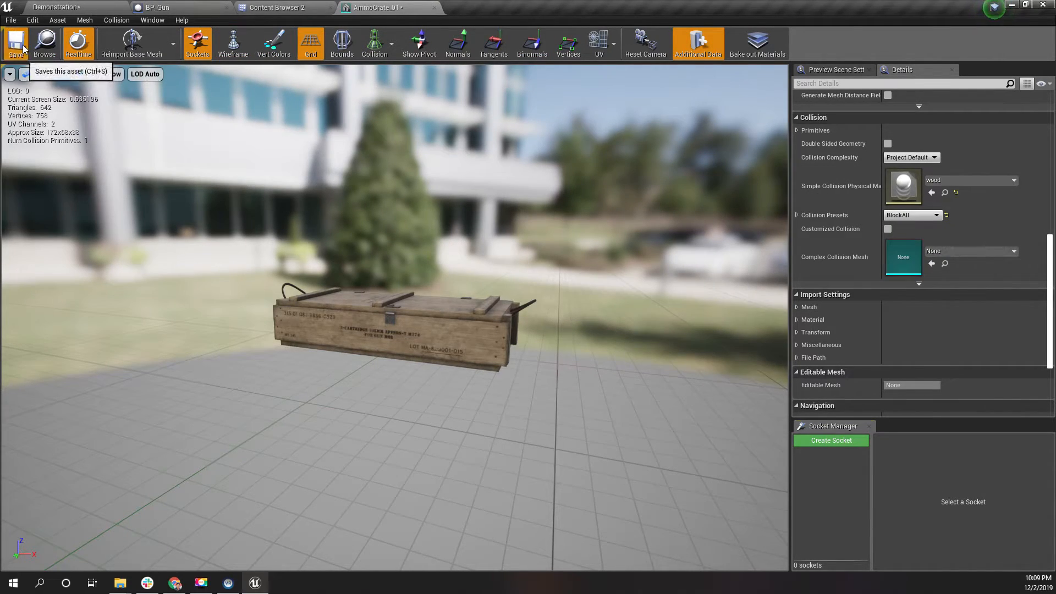
{"action": "left_click", "coordinate": [434, 8]}
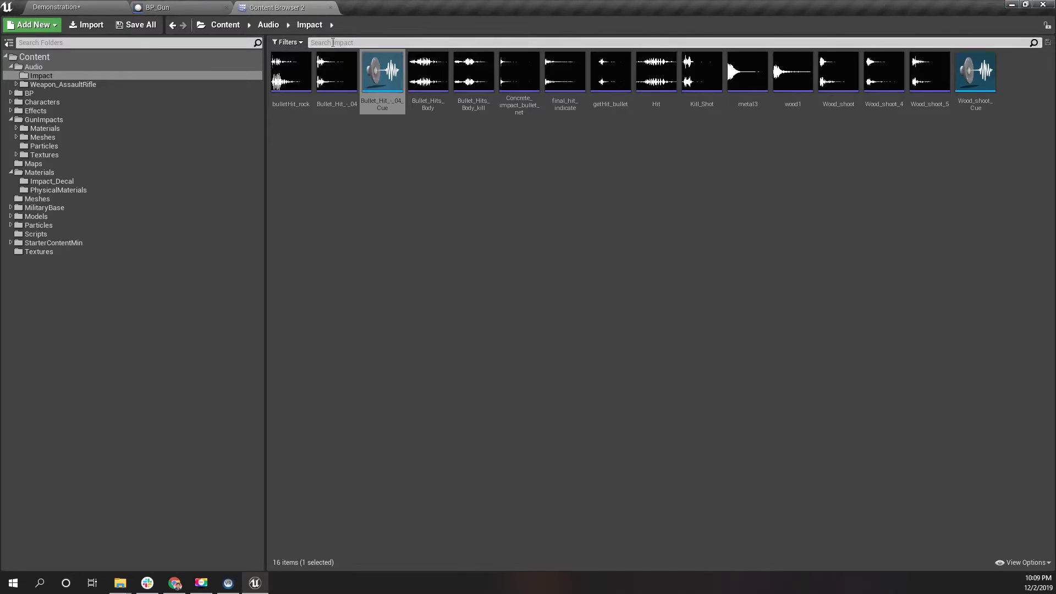
Play the Demonstration level and shoot the wooden crates to test the impact effects, then stop playing
{"action": "left_click", "coordinate": [63, 6]}
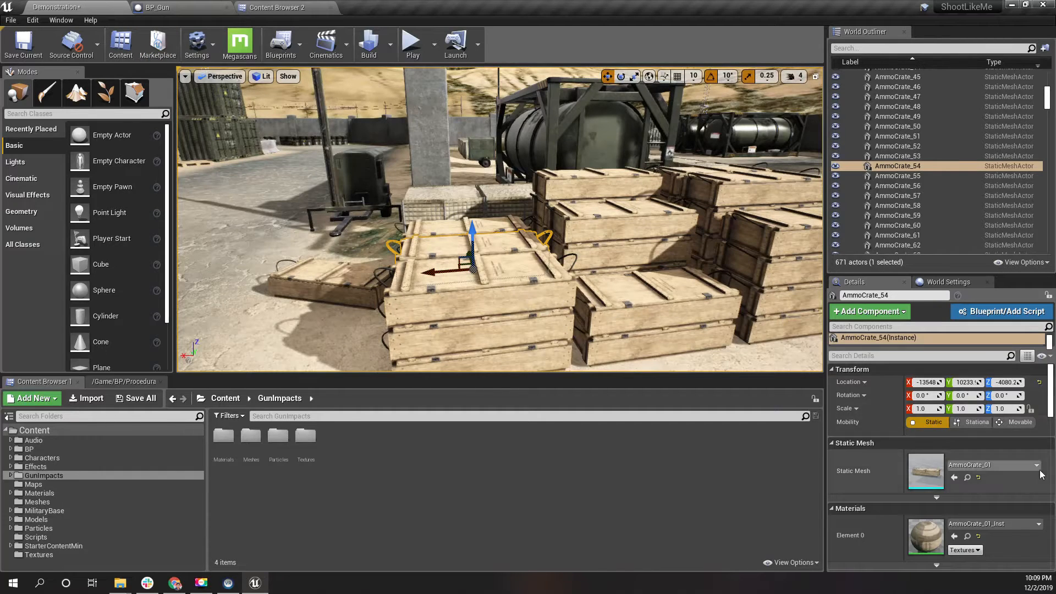
{"action": "scroll", "coordinate": [1026, 464], "scroll_direction": "down", "scroll_amount": 10}
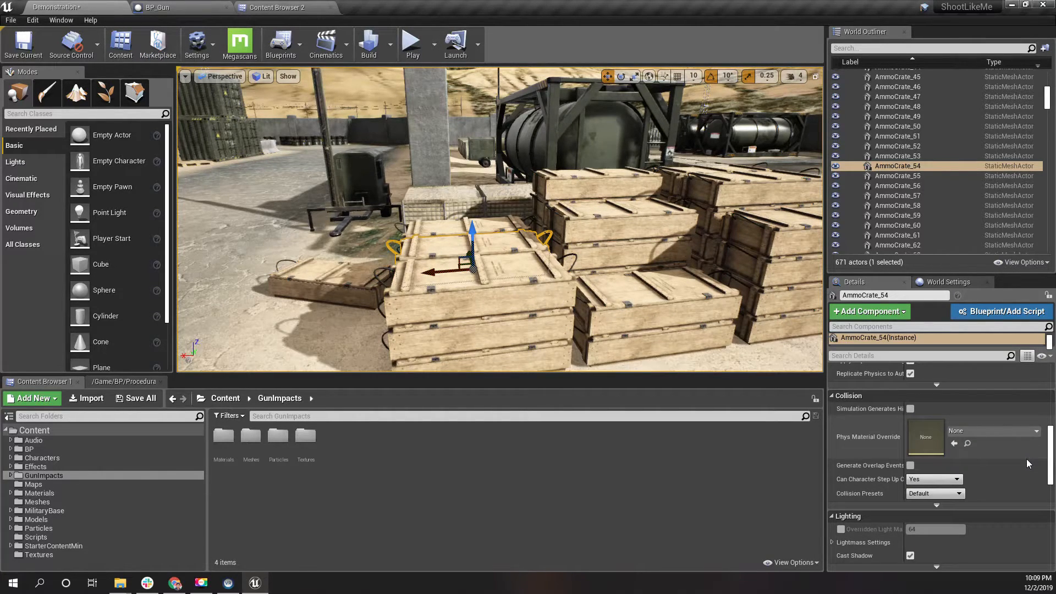
{"action": "scroll", "coordinate": [1027, 459], "scroll_direction": "down", "scroll_amount": 6}
{"action": "right_click_drag", "start_coordinate": [393, 283], "coordinate": [414, 269]}
{"action": "key", "text": "s"}
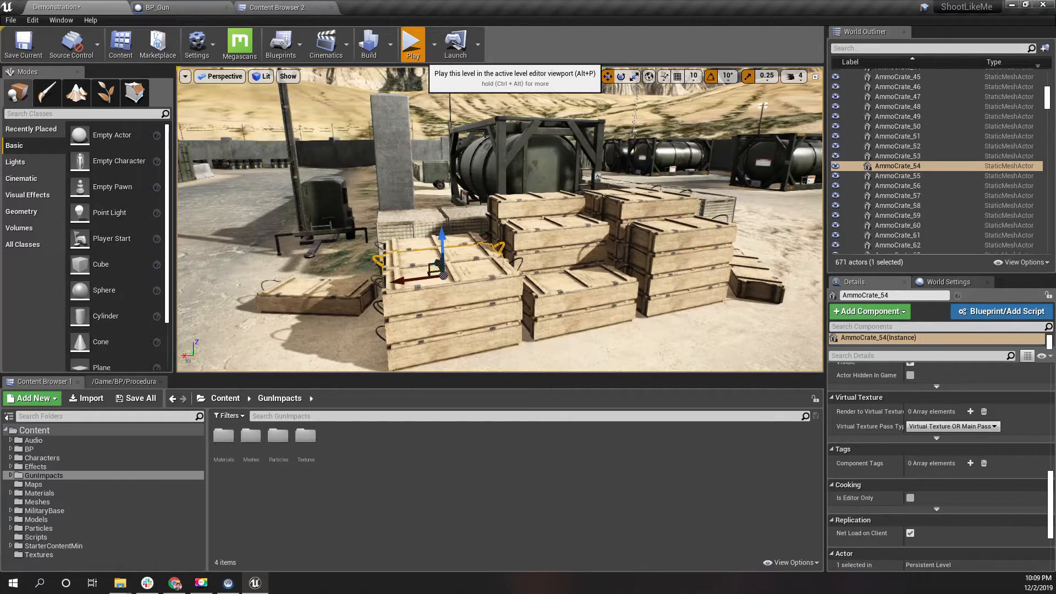
{"action": "left_click", "coordinate": [413, 44]}
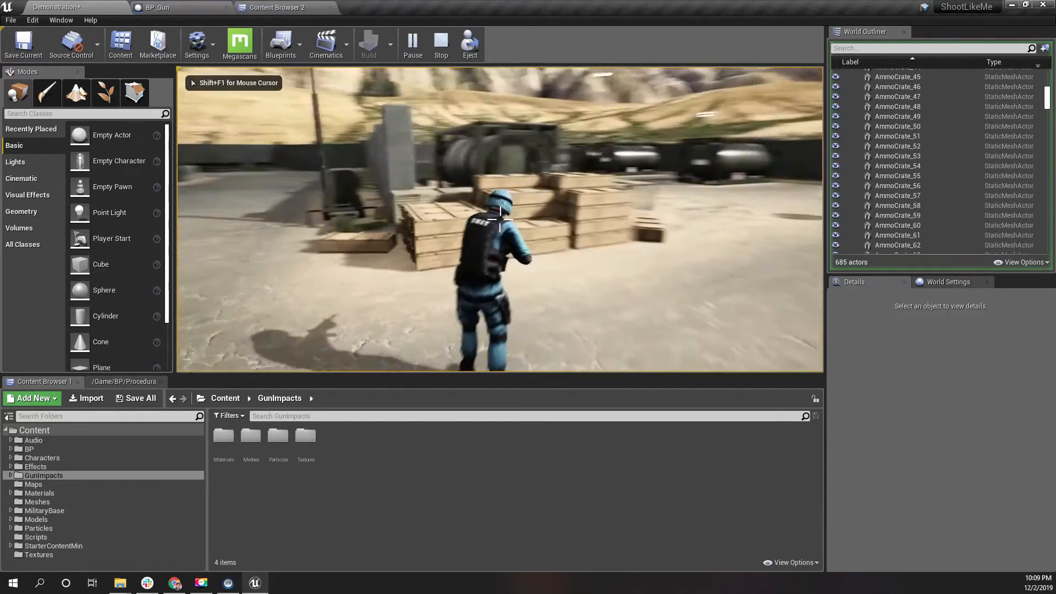
{"action": "left_click", "coordinate": [500, 220]}
{"action": "left_click", "coordinate": [501, 220]}
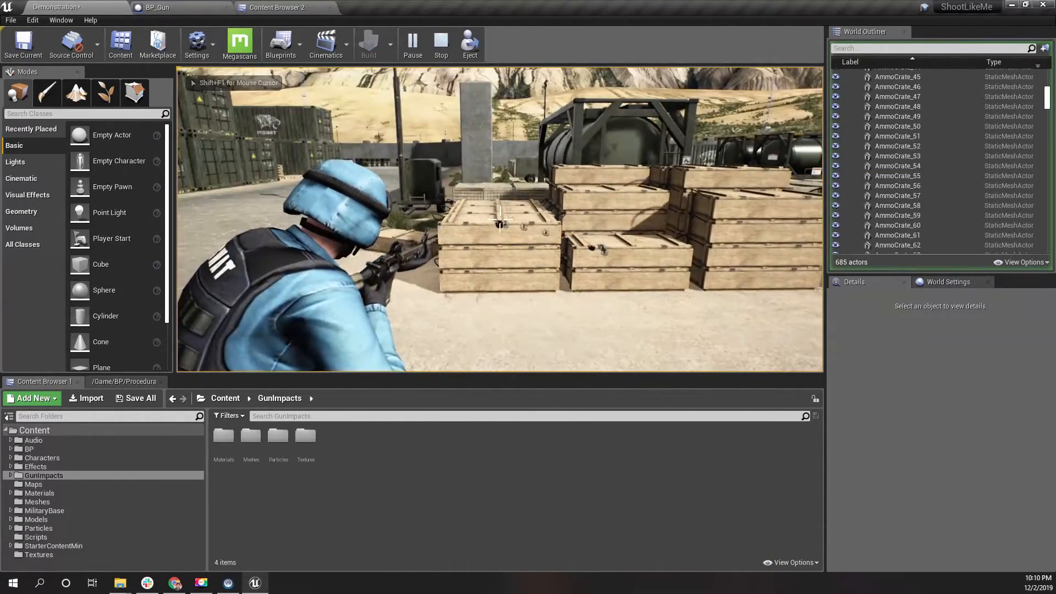
{"action": "key", "text": "Escape"}
Try to locate the static mesh of the grouped concrete walls beside the fuel tanks in the content browser
{"action": "right_click_drag", "start_coordinate": [515, 234], "coordinate": [516, 263]}
{"action": "key", "text": "w"}
{"action": "left_click", "coordinate": [517, 263]}
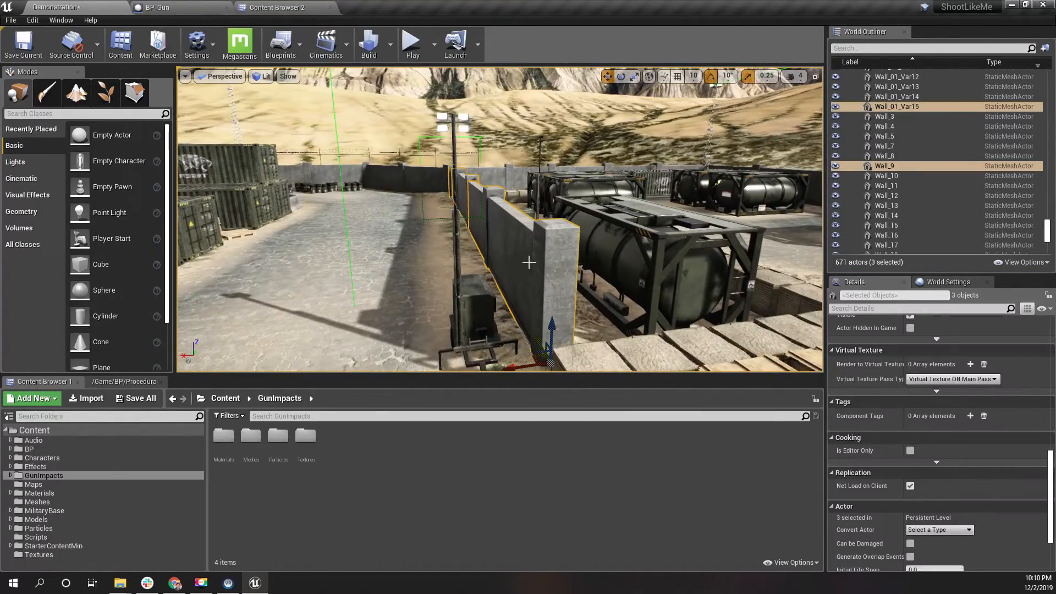
{"action": "right_click_drag", "start_coordinate": [710, 287], "coordinate": [754, 293]}
{"action": "key", "text": "a"}
{"action": "left_click", "coordinate": [340, 246]}
{"action": "left_click", "coordinate": [446, 211]}
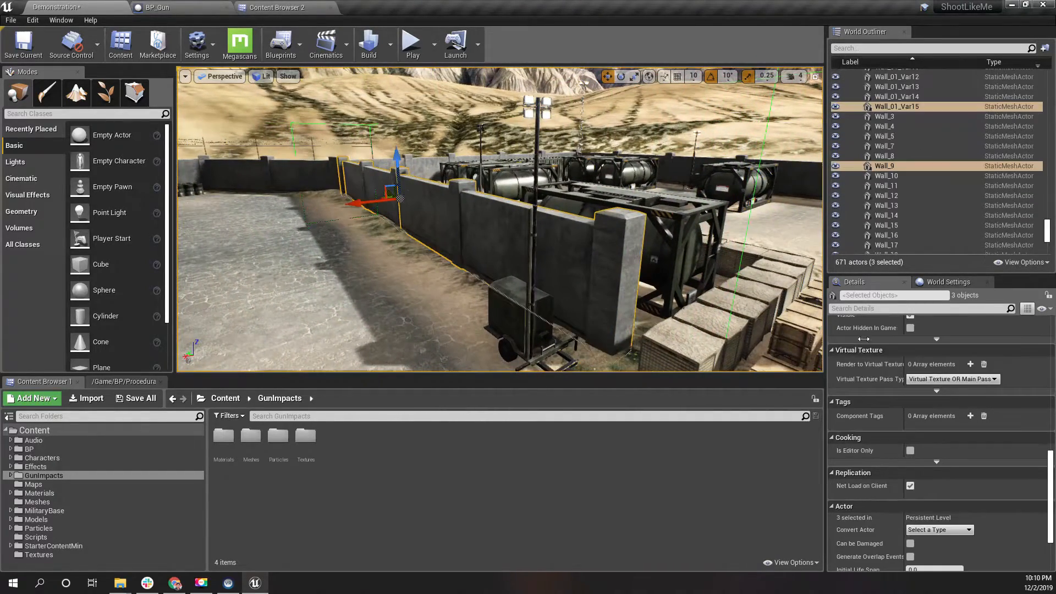
{"action": "scroll", "coordinate": [993, 438], "scroll_direction": "up", "scroll_amount": 10}
{"action": "scroll", "coordinate": [986, 435], "scroll_direction": "up", "scroll_amount": 5}
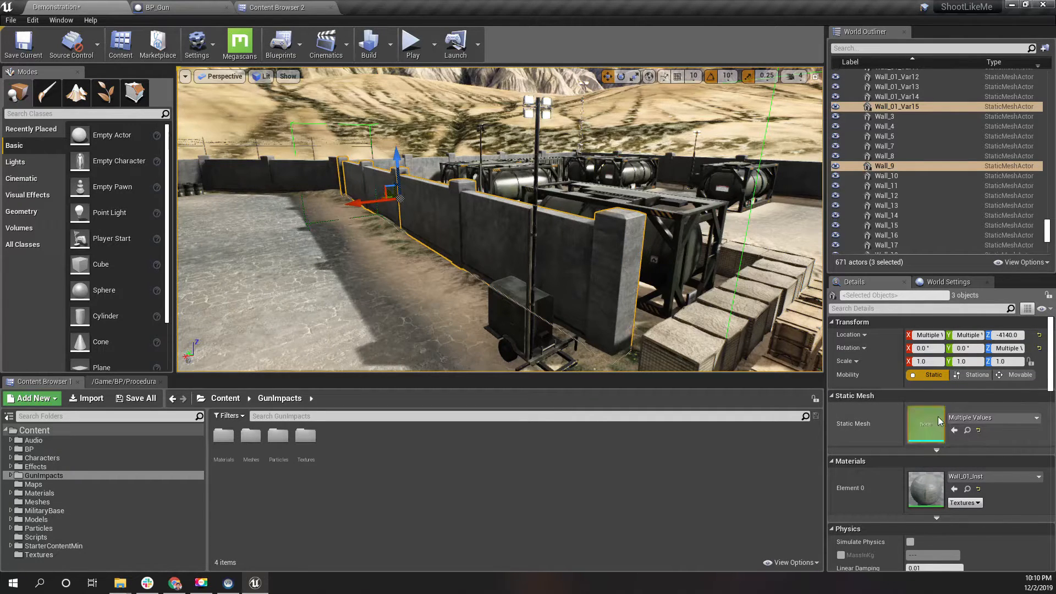
{"action": "left_click", "coordinate": [968, 430]}
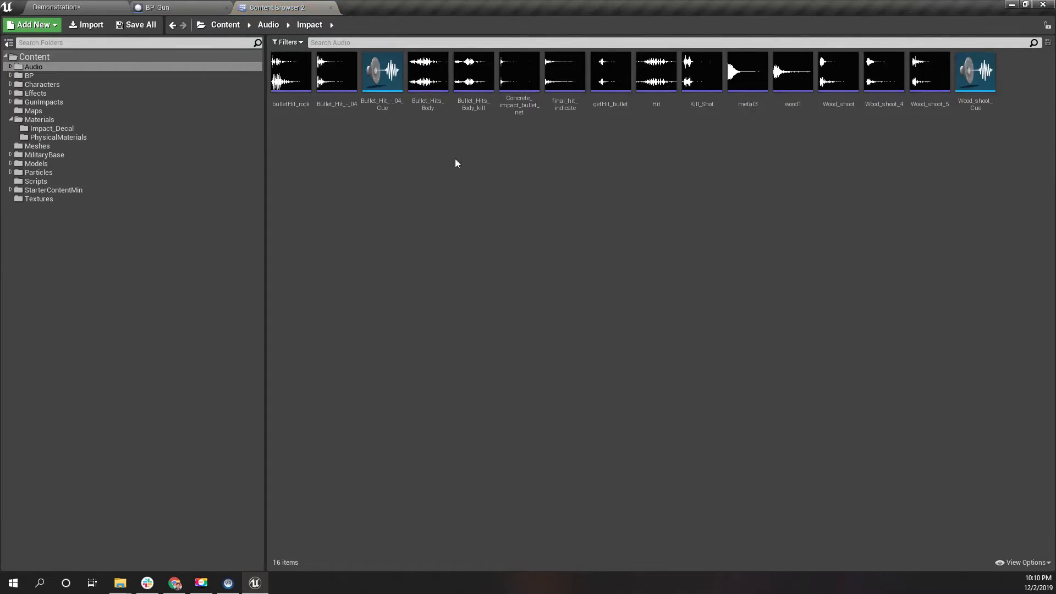
Select only Wall_5 in the level and locate its Wall_01 static mesh in the content browser
{"action": "left_click", "coordinate": [55, 6]}
{"action": "left_click", "coordinate": [891, 137]}
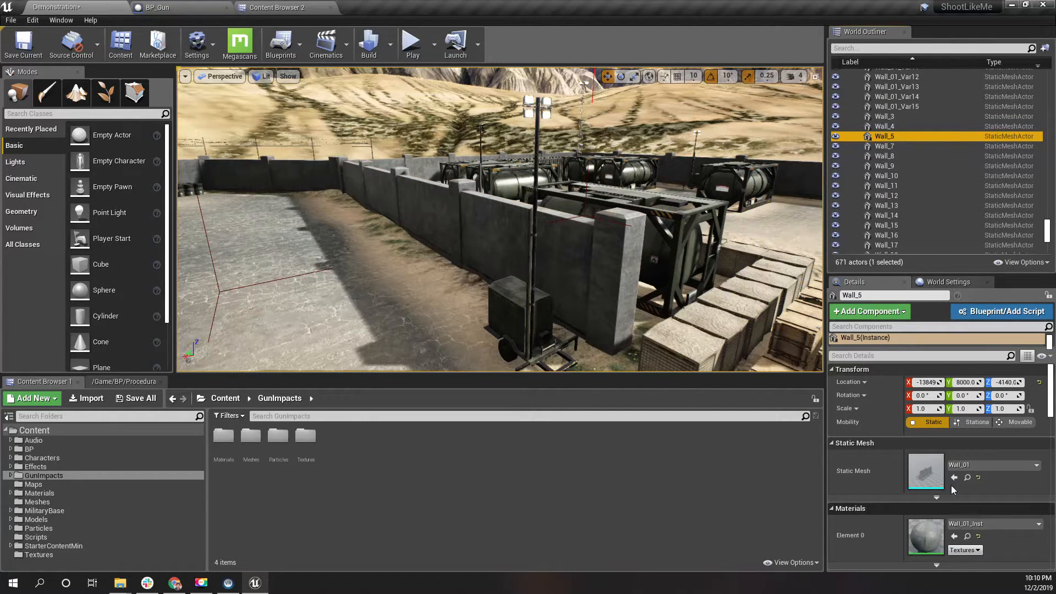
{"action": "left_click", "coordinate": [968, 477]}
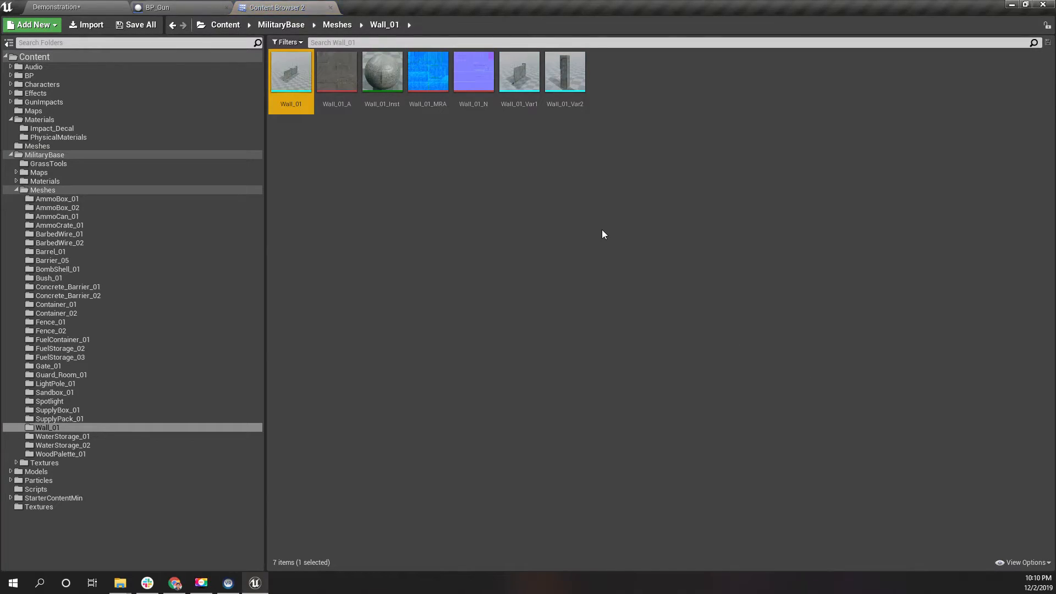
Open Wall_01, Wall_01_Var1 and Wall_01_Var2 together for bulk editing in the property matrix
{"action": "left_click", "coordinate": [565, 74], "text": "ctrl"}
{"action": "left_click", "coordinate": [519, 75], "text": "ctrl"}
{"action": "right_click", "coordinate": [514, 81]}
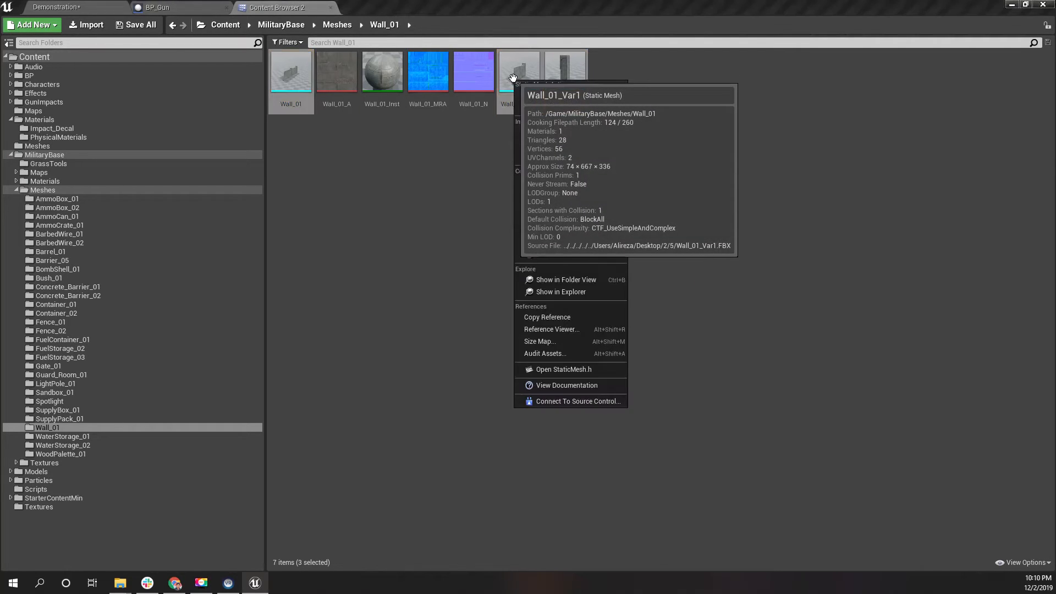
{"action": "mouse_move", "coordinate": [597, 242]}
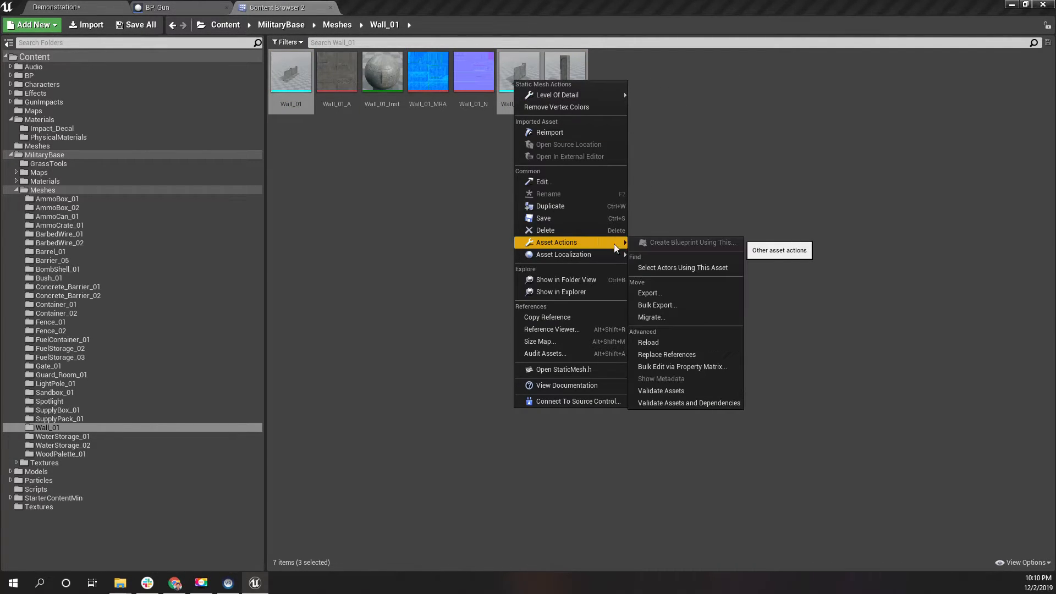
{"action": "left_click", "coordinate": [685, 368]}
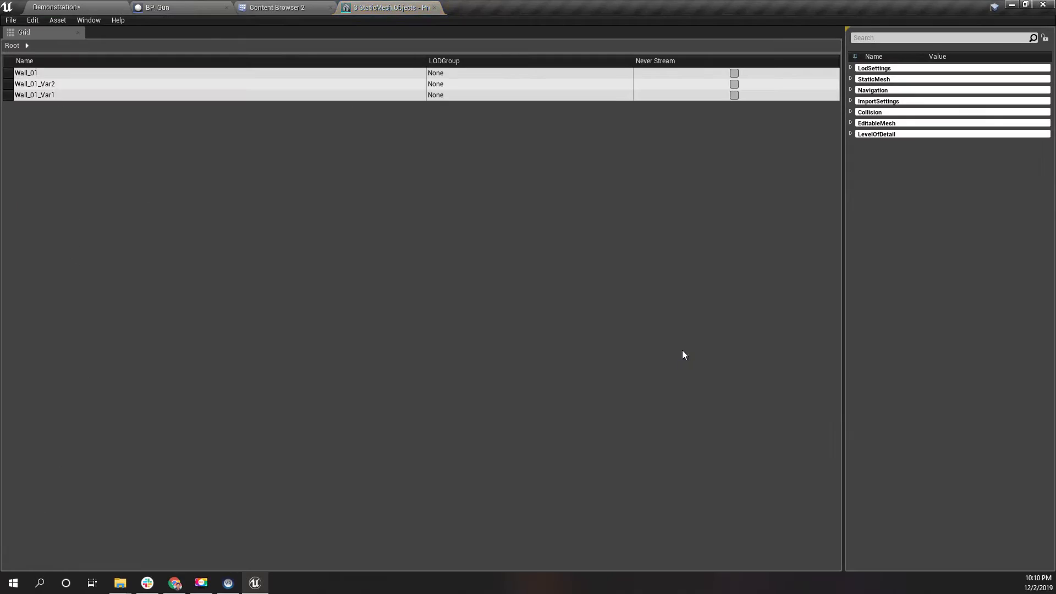
Set the Default Instance Phys Material of all three wall meshes to concrete, then close the property matrix
{"action": "left_click", "coordinate": [852, 112]}
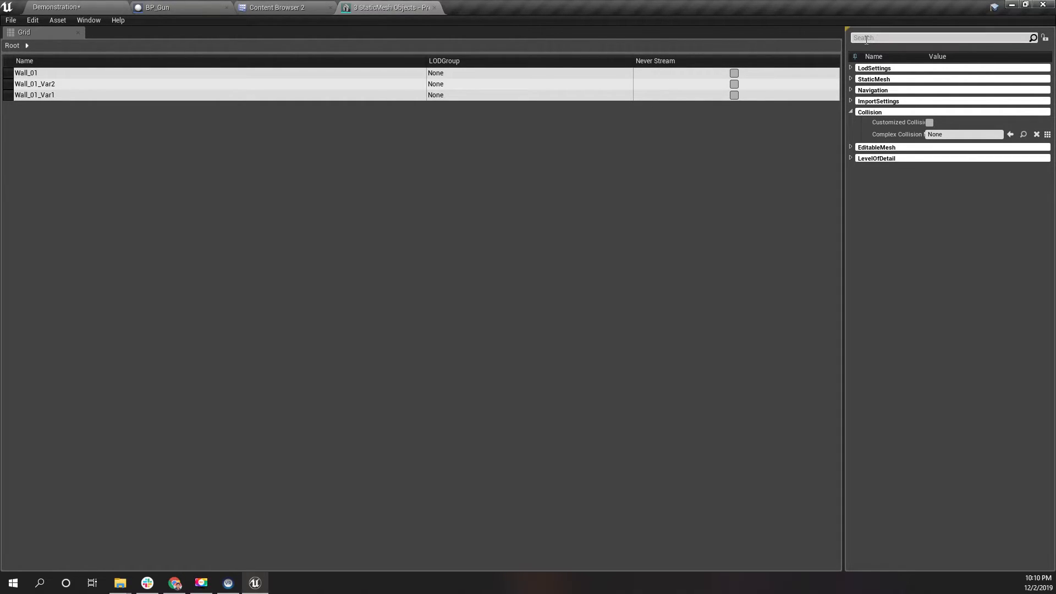
{"action": "type", "text": "phy"}
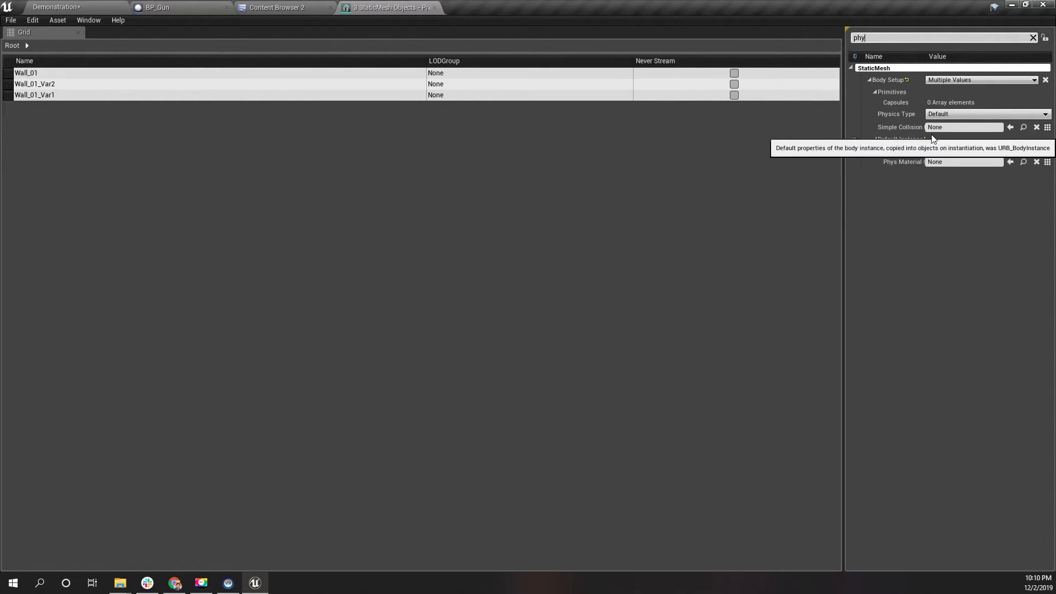
{"action": "type", "text": "s"}
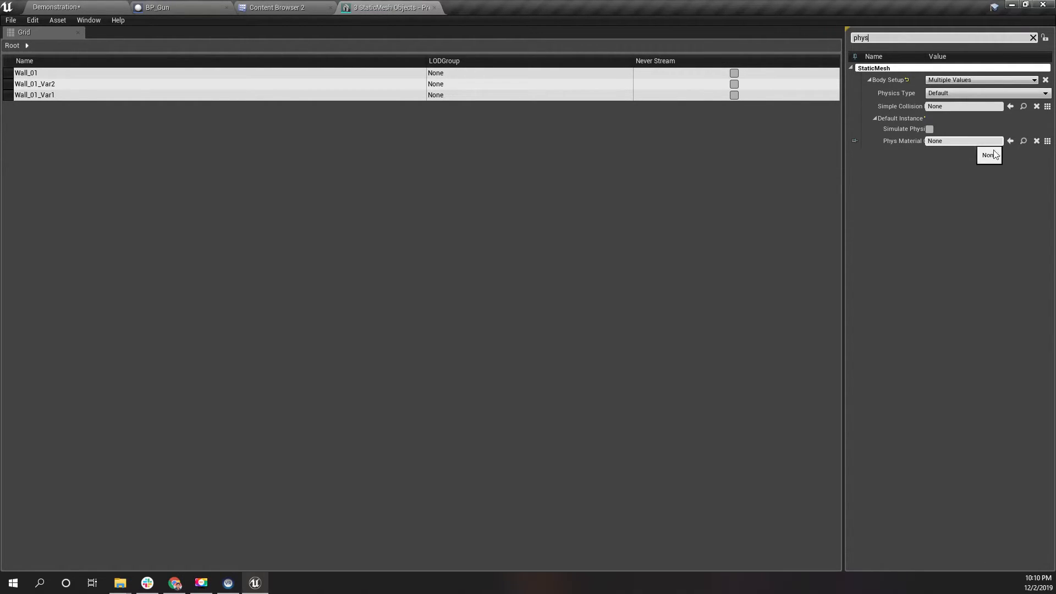
{"action": "left_click", "coordinate": [1048, 142]}
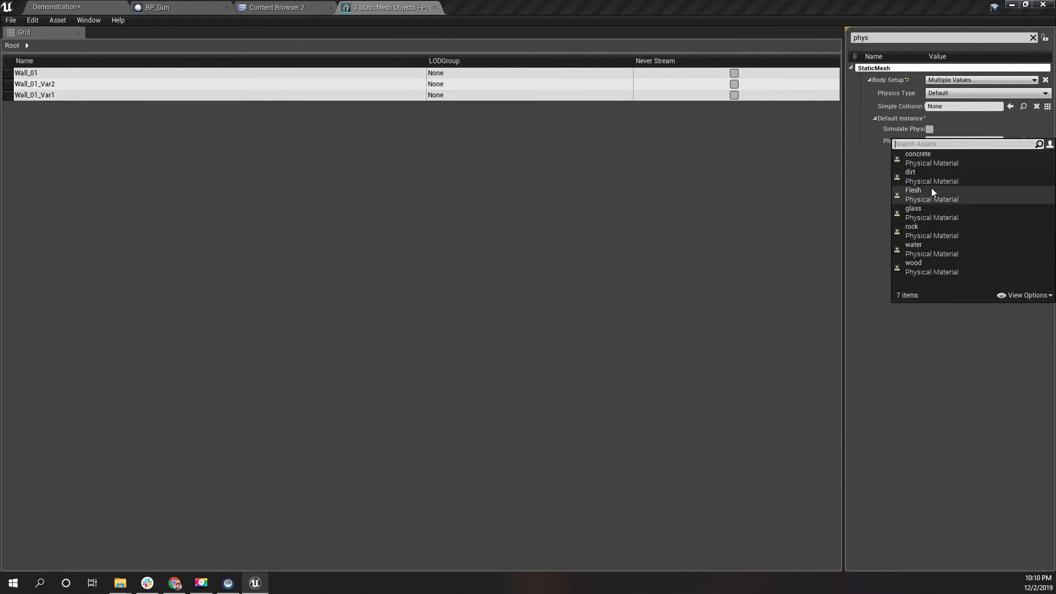
{"action": "left_click", "coordinate": [926, 157]}
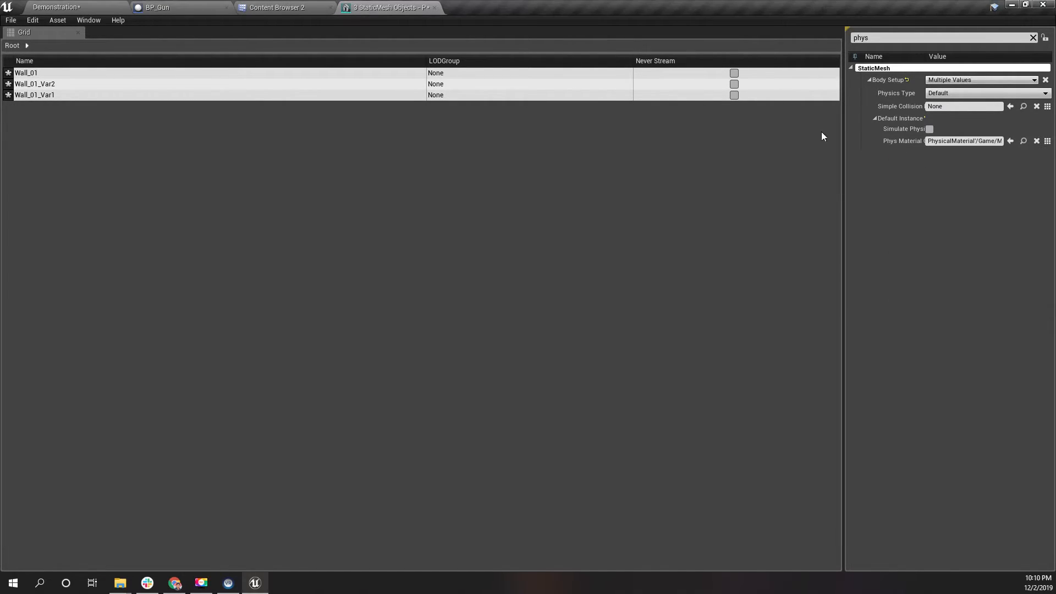
{"action": "left_click", "coordinate": [431, 7]}
Select Spotlight_12 beside the concrete wall in the Demonstration level and locate its Spotlight_01 static mesh in the content browser
{"action": "left_click", "coordinate": [92, 5]}
{"action": "mouse_move", "coordinate": [516, 259]}
{"action": "right_mouse_down"}
{"action": "mouse_move", "coordinate": [505, 263]}
{"action": "mouse_move", "coordinate": [531, 271]}
{"action": "right_mouse_up"}
{"action": "left_click", "coordinate": [449, 257]}
{"action": "right_click_drag", "start_coordinate": [449, 257], "coordinate": [374, 268]}
{"action": "left_click", "coordinate": [968, 477]}
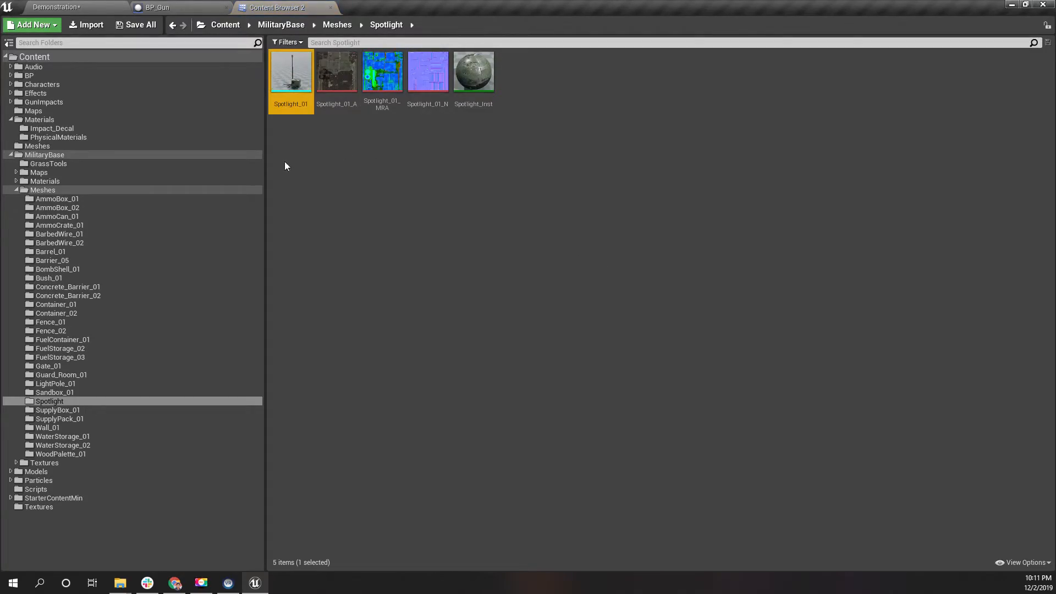
Search the MilitaryBase Meshes folder for "static mesh" to list the meshes from all its subfolders
{"action": "left_click", "coordinate": [43, 190]}
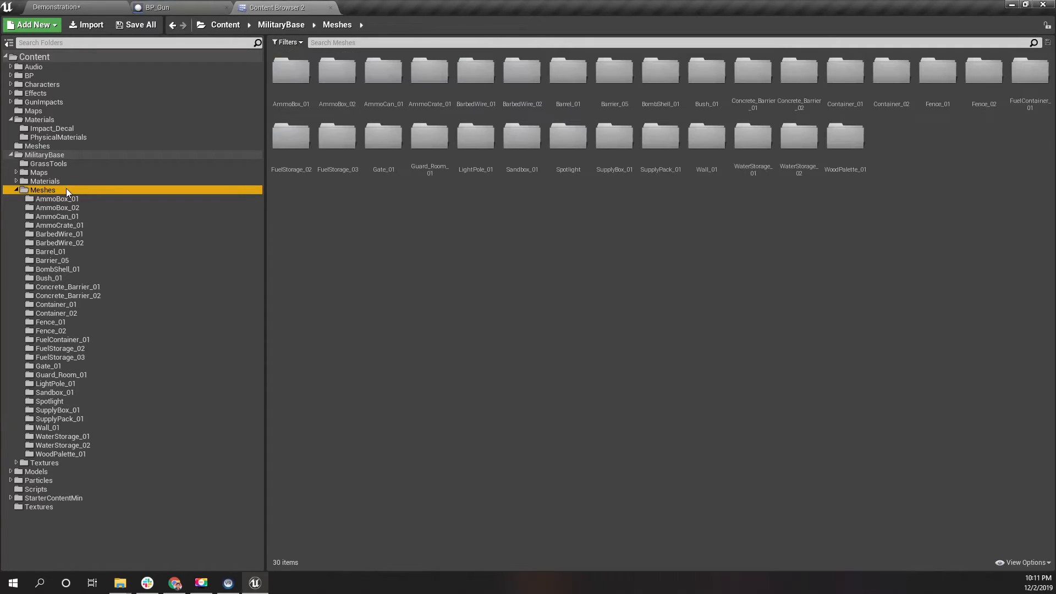
{"action": "left_click", "coordinate": [335, 41]}
{"action": "type", "text": "sta"}
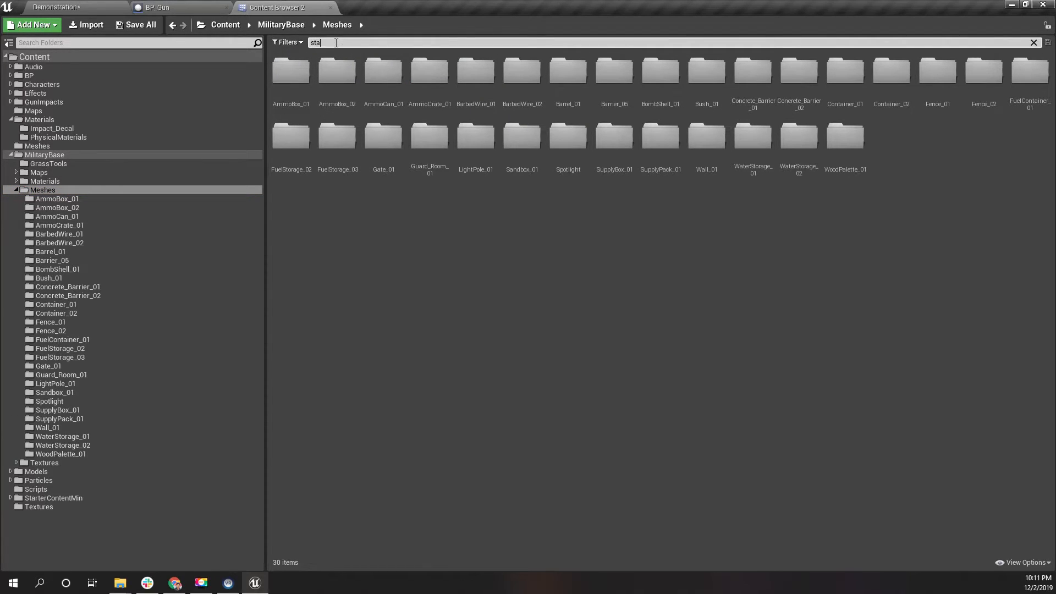
{"action": "type", "text": "tic mesh"}
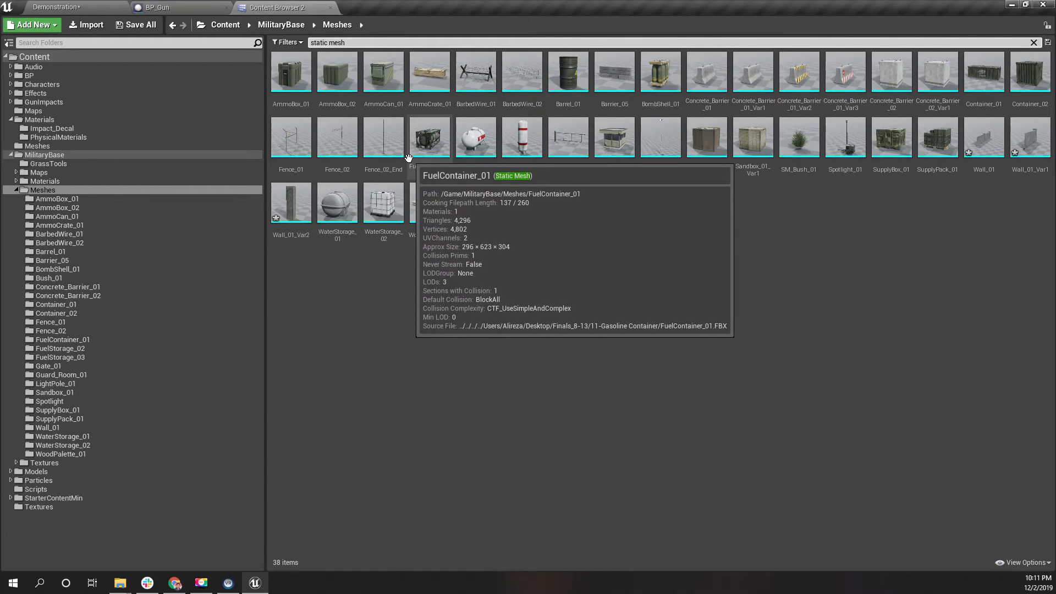
Select the AmmoBox_01, AmmoBox_02, AmmoCan_01, Barrel_01, FuelContainer_01, Fuel_Storage_02, Fuel_Storage_03 and Gate_01 meshes
{"action": "left_click", "coordinate": [291, 71]}
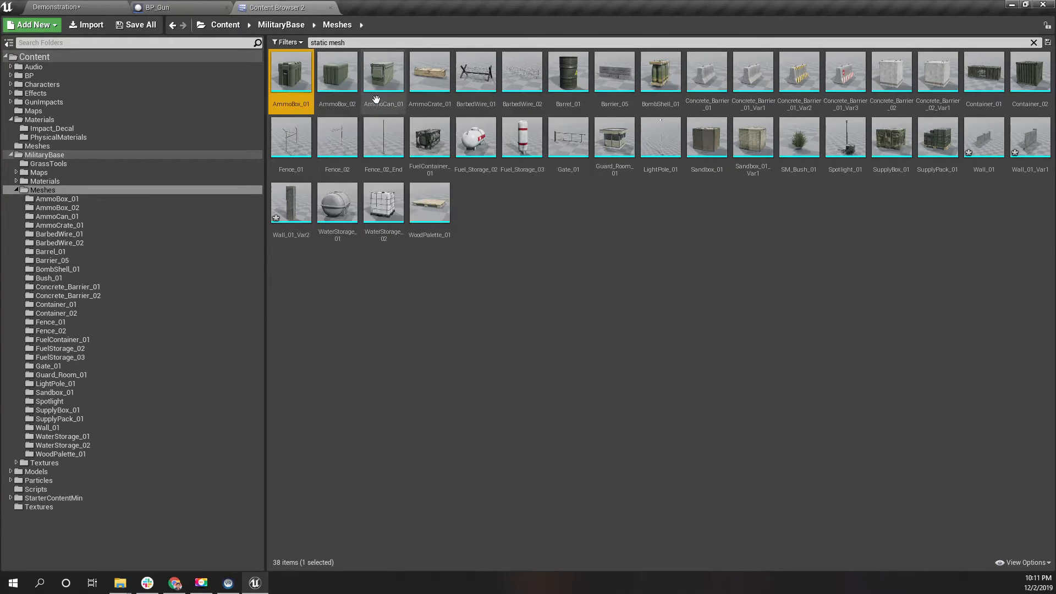
{"action": "left_click", "coordinate": [379, 80], "text": "shift"}
{"action": "left_click", "coordinate": [569, 72], "text": "ctrl"}
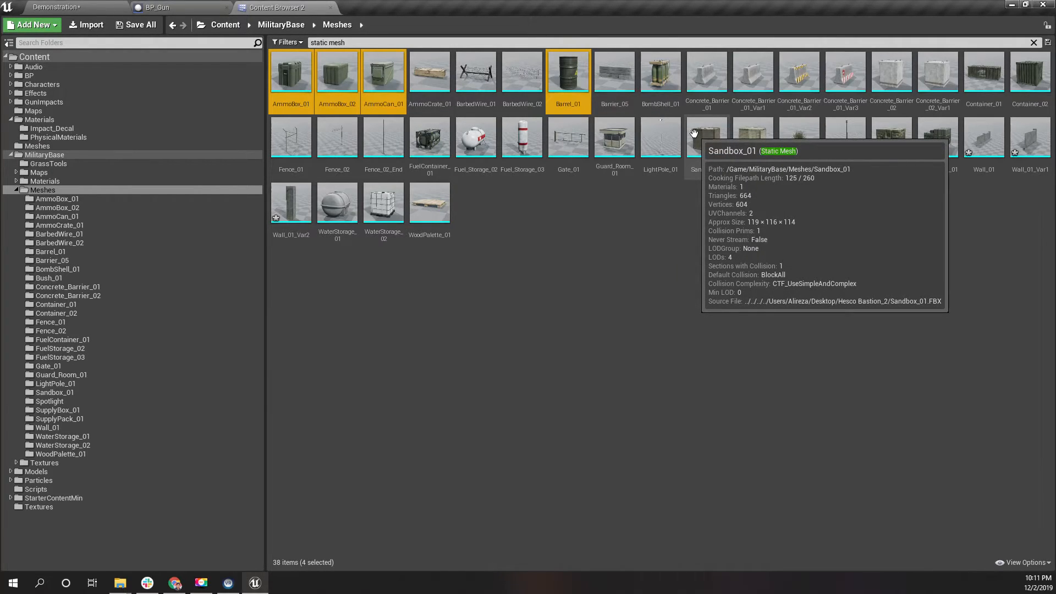
{"action": "left_click", "coordinate": [429, 138], "text": "ctrl"}
{"action": "left_click", "coordinate": [476, 137], "text": "ctrl"}
{"action": "left_click", "coordinate": [522, 137], "text": "ctrl"}
{"action": "left_click", "coordinate": [568, 138], "text": "ctrl"}
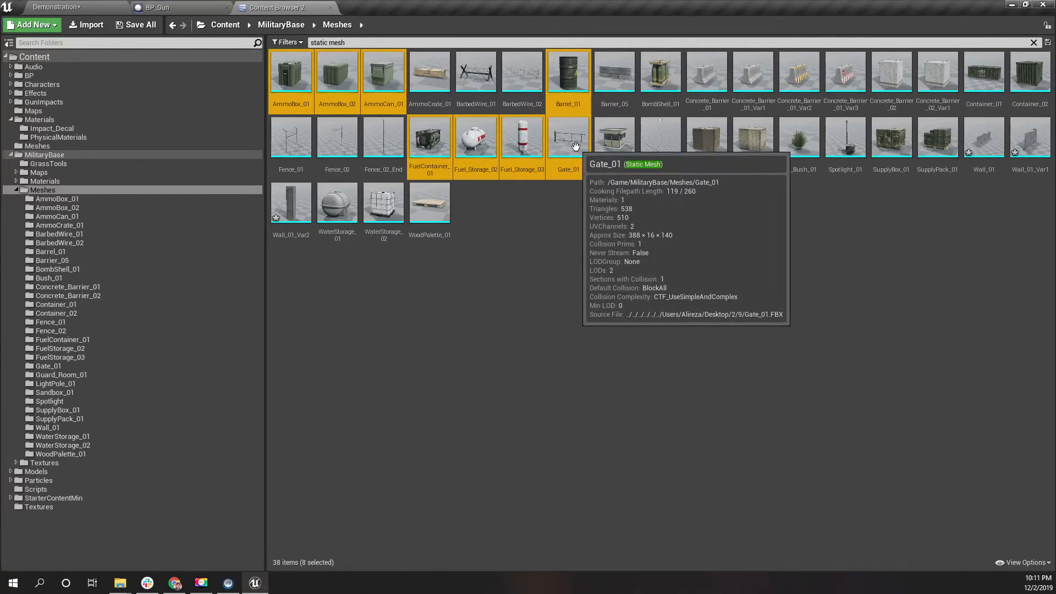
Add SupplyBox_01, SupplyPack_01, Container_01, Container_02, Spotlight_01, Wall_01_Var2 and WaterStorage_01 to the mesh selection
{"action": "left_click", "coordinate": [893, 146], "text": "ctrl"}
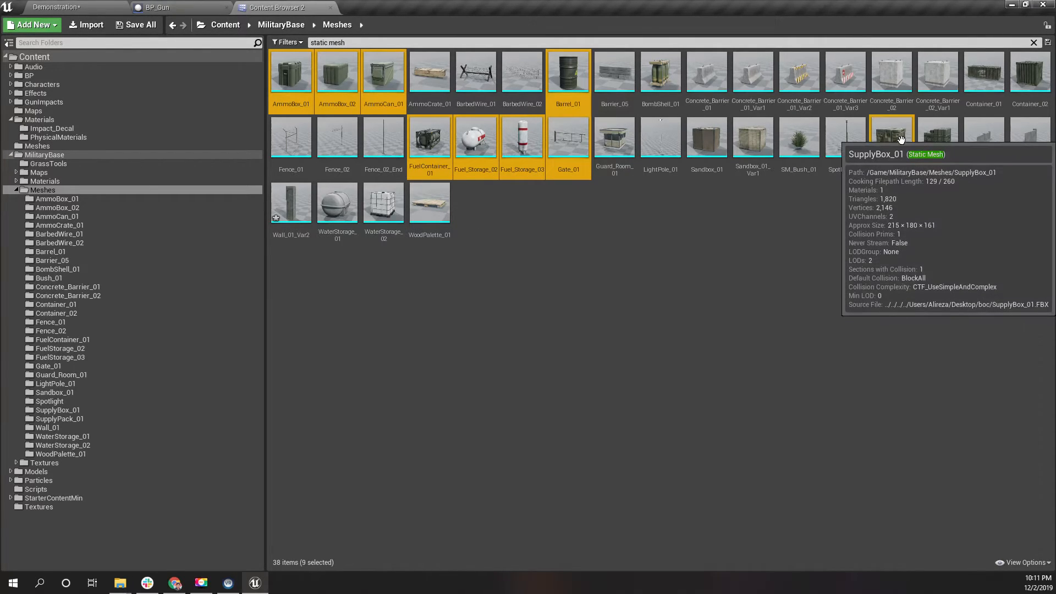
{"action": "left_click", "coordinate": [938, 141], "text": "ctrl"}
{"action": "left_click", "coordinate": [984, 71], "text": "ctrl"}
{"action": "left_click", "coordinate": [1034, 70], "text": "ctrl"}
{"action": "left_click", "coordinate": [846, 141], "text": "ctrl"}
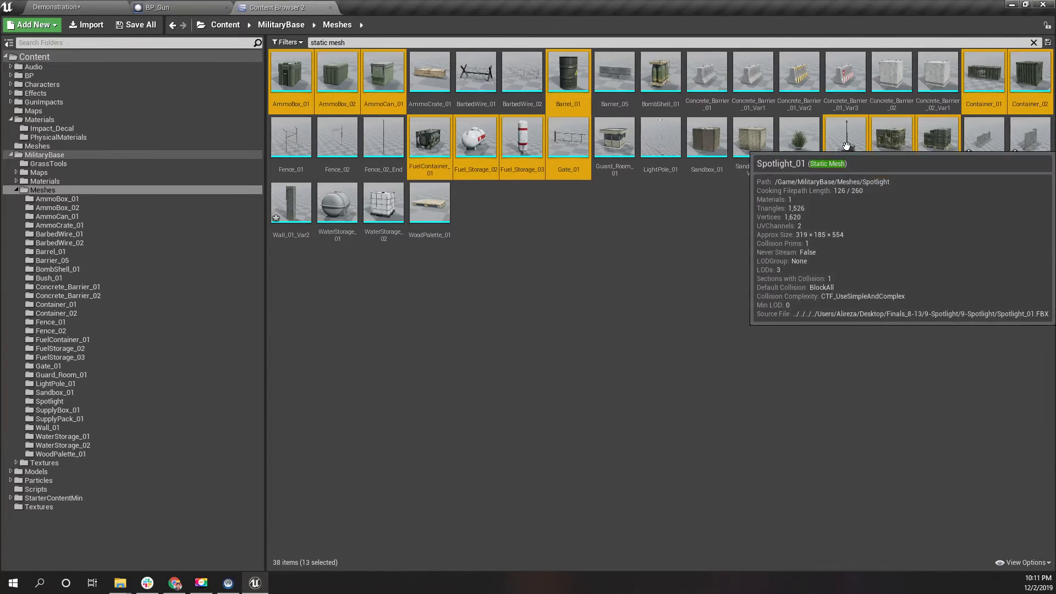
{"action": "left_click", "coordinate": [299, 231], "text": "ctrl"}
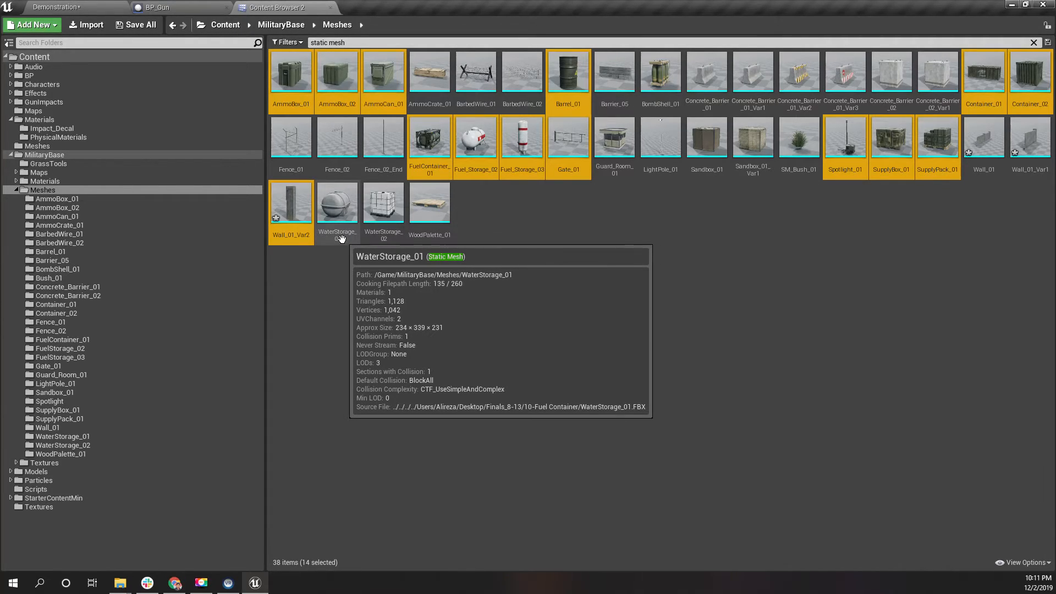
{"action": "left_click", "coordinate": [341, 238], "text": "ctrl"}
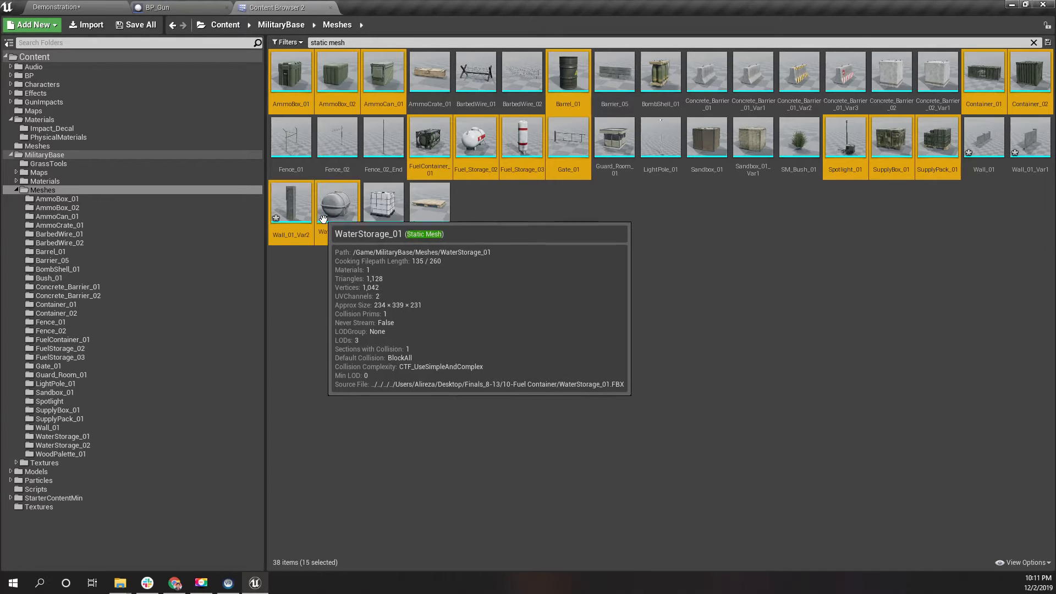
Open the selected meshes for bulk editing in the property matrix, filter their properties by "phy", and check the available physical materials
{"action": "right_click", "coordinate": [298, 206]}
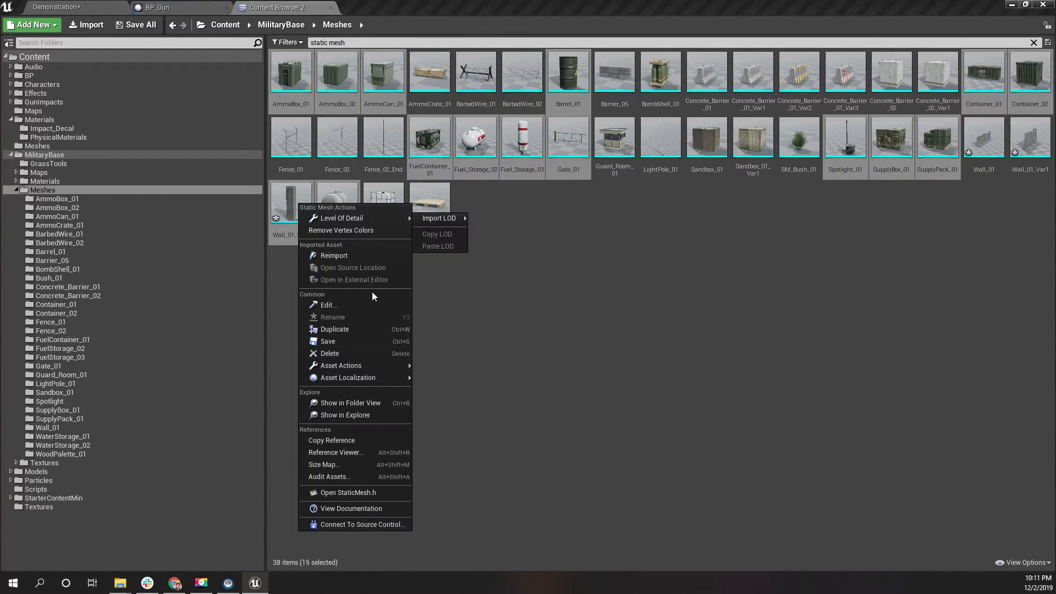
{"action": "mouse_move", "coordinate": [387, 364]}
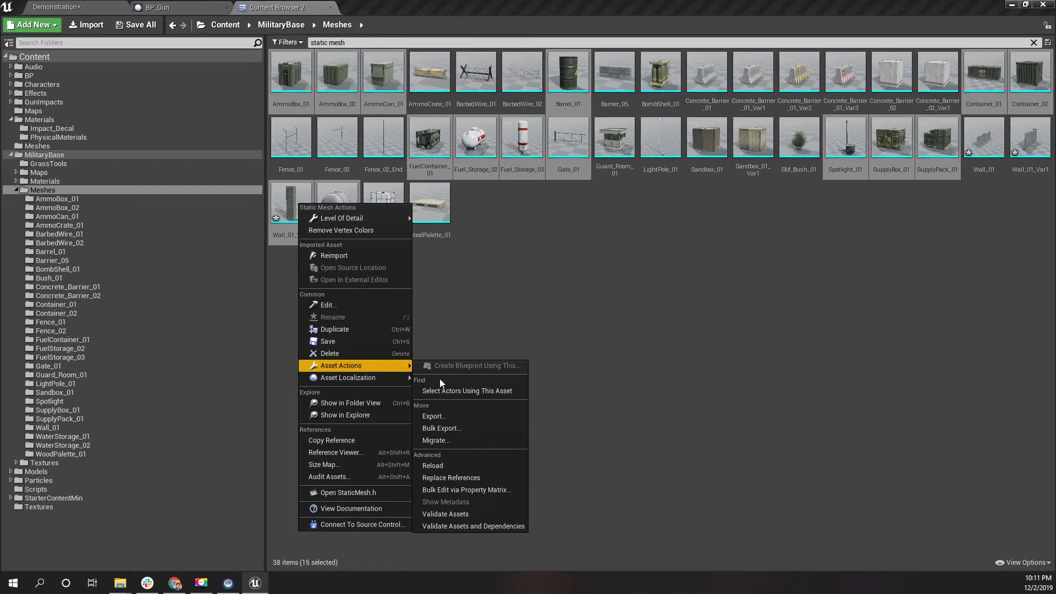
{"action": "left_click", "coordinate": [494, 490]}
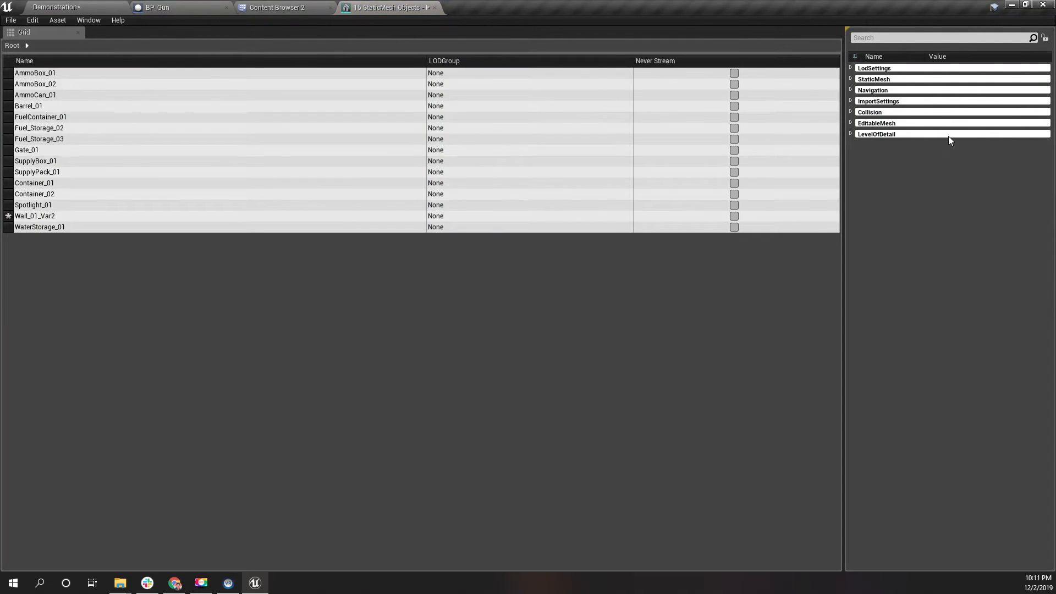
{"action": "left_click", "coordinate": [856, 113]}
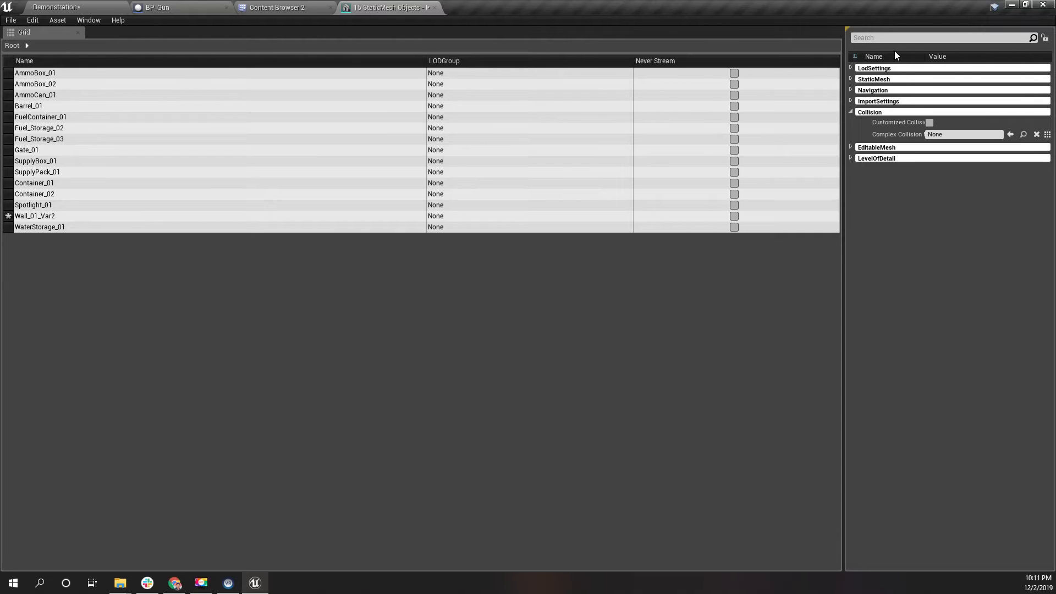
{"action": "type", "text": "phy"}
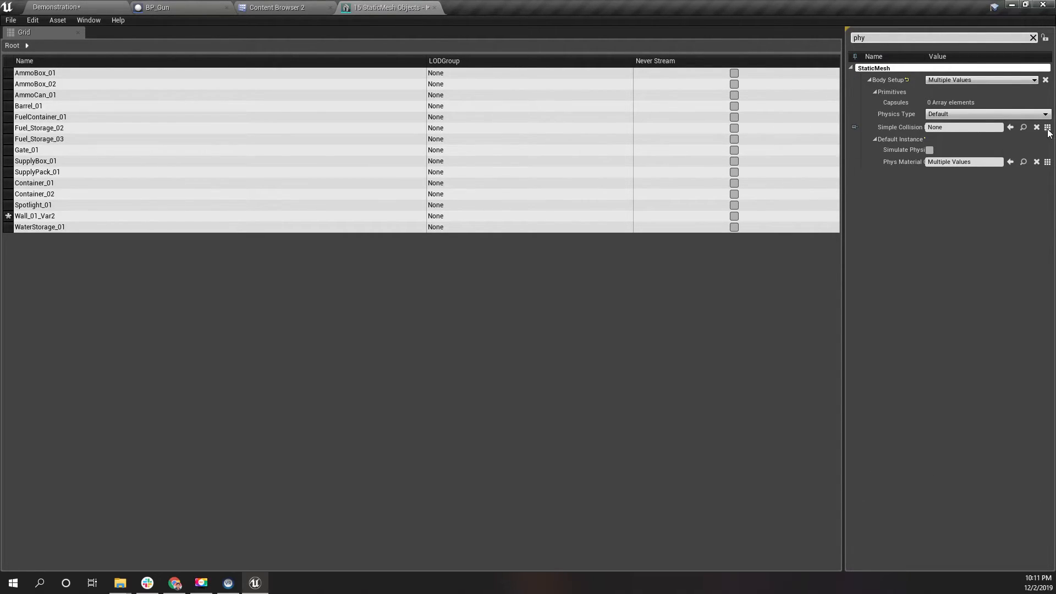
{"action": "left_click", "coordinate": [1048, 128]}
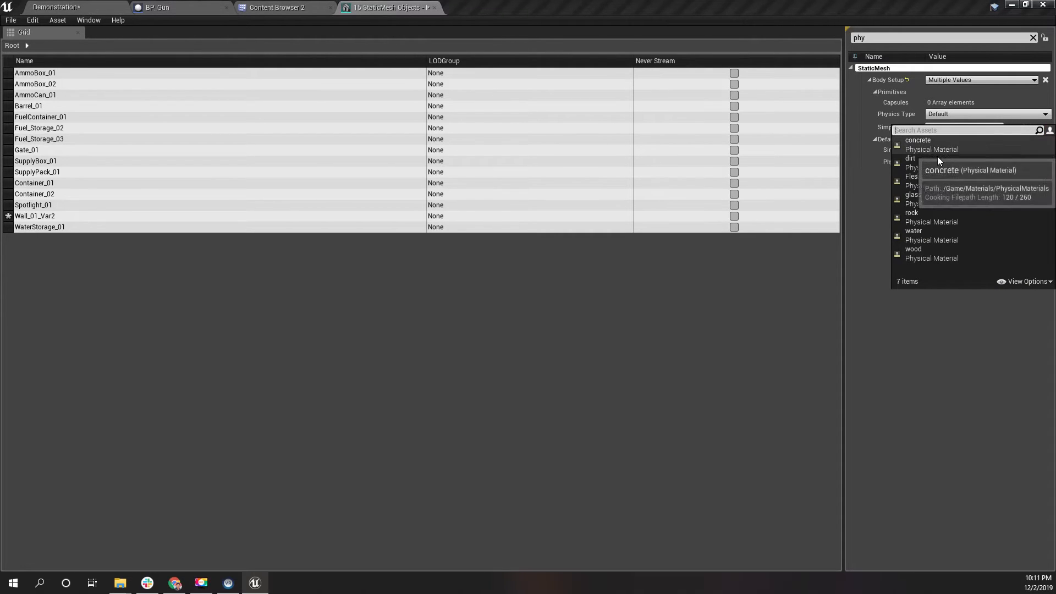
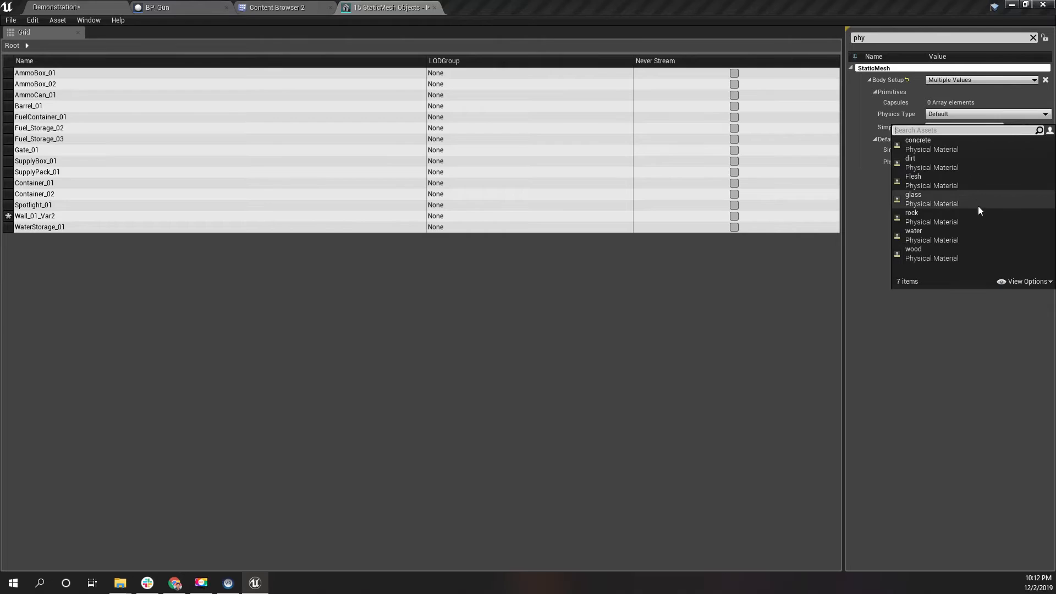
{"action": "left_click", "coordinate": [966, 408]}
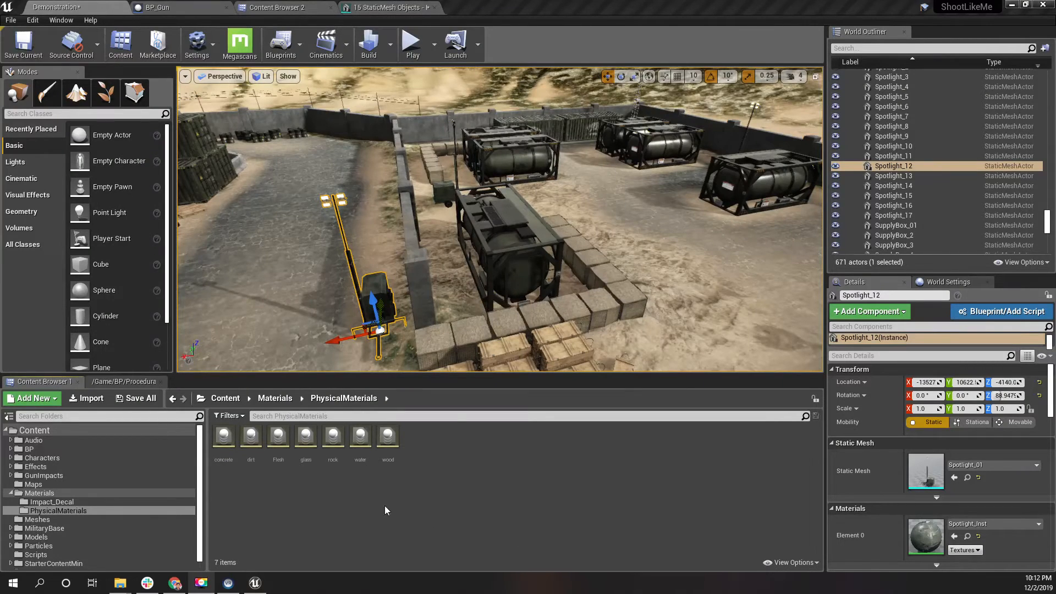
Duplicate the wood physical material in the PhysicalMaterials folder and name the copy metal
{"action": "left_click", "coordinate": [387, 460]}
{"action": "key", "text": "ctrl+w"}
{"action": "type", "text": "metal"}
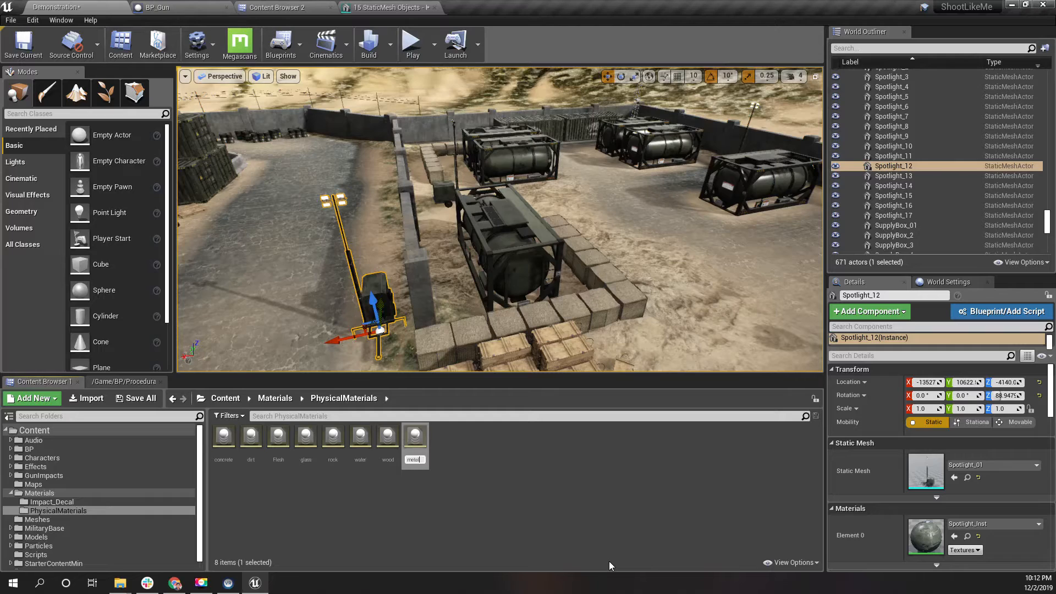
{"action": "key", "text": "Return"}
Set the Surface Type of the metal physical material to Metal, then close its editor
{"action": "key", "text": "Return"}
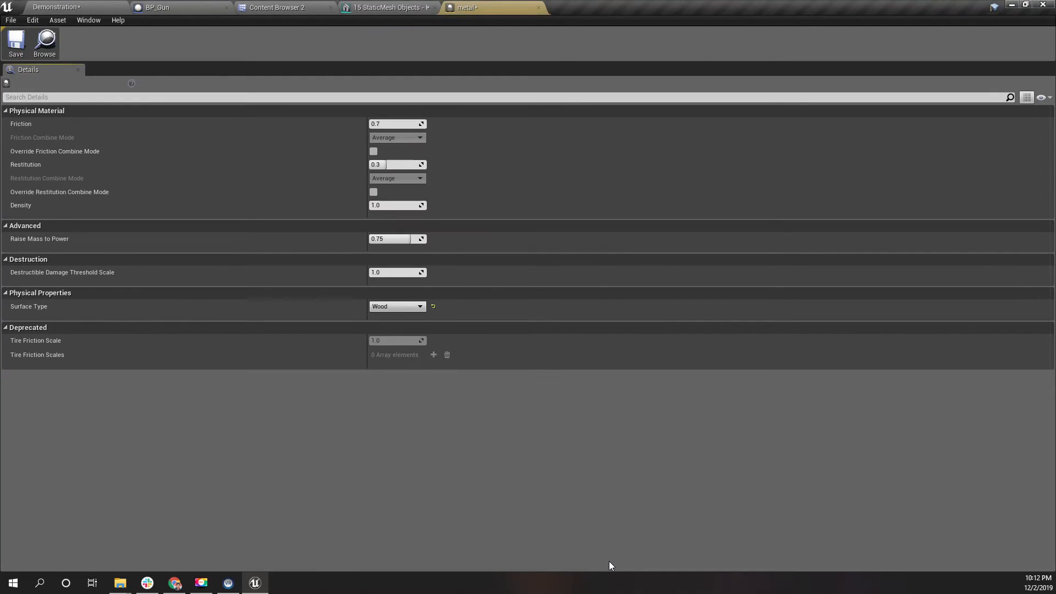
{"action": "left_click", "coordinate": [397, 306]}
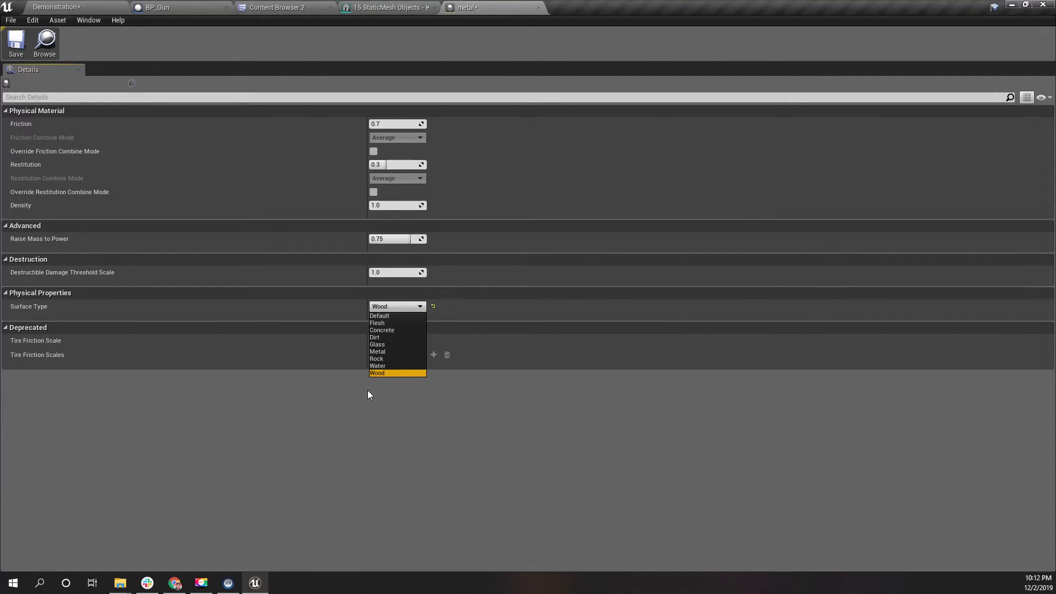
{"action": "left_click", "coordinate": [386, 351]}
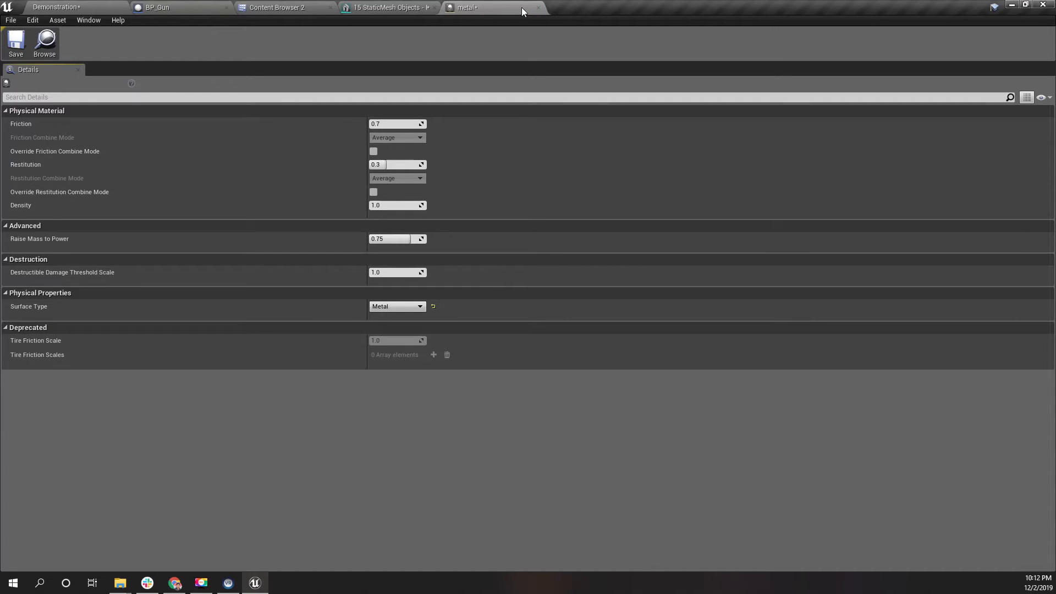
{"action": "left_click", "coordinate": [538, 8]}
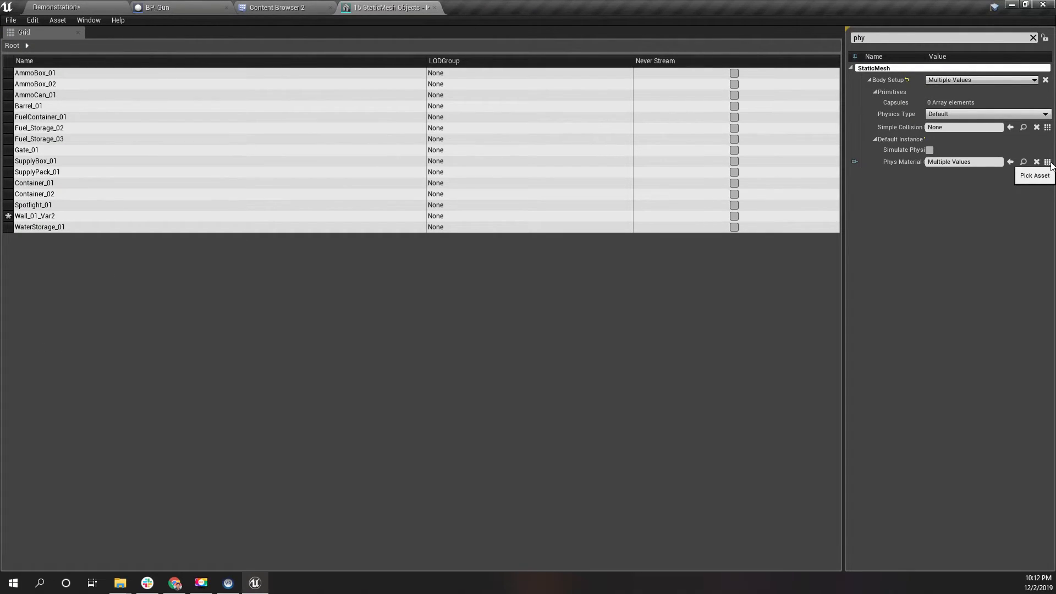
Set the Default Instance Phys Material of all meshes in the property matrix to metal
{"action": "left_click", "coordinate": [974, 162]}
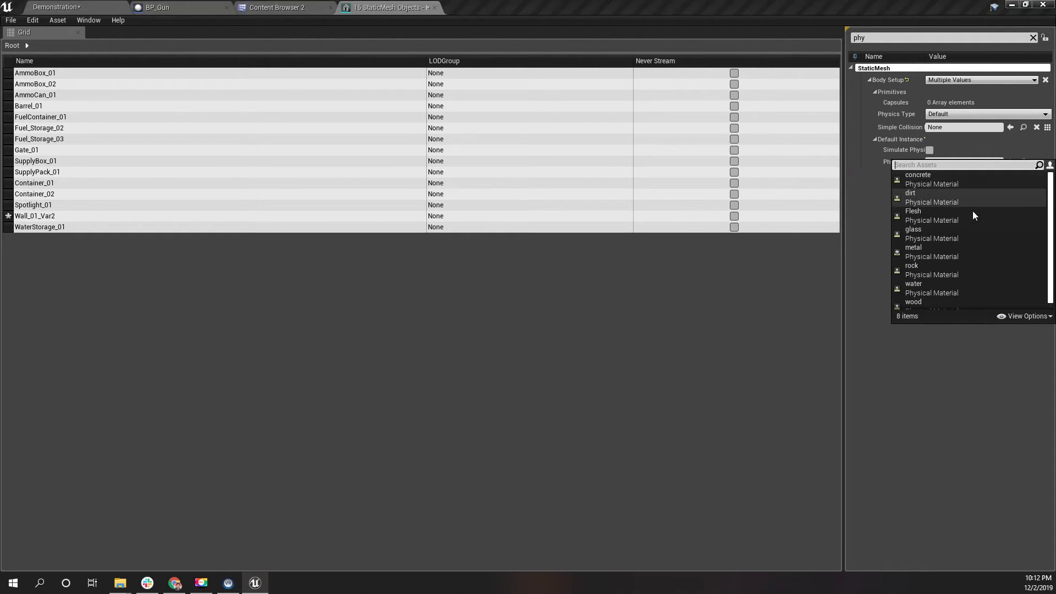
{"action": "scroll", "coordinate": [967, 237], "scroll_direction": "down", "scroll_amount": 1}
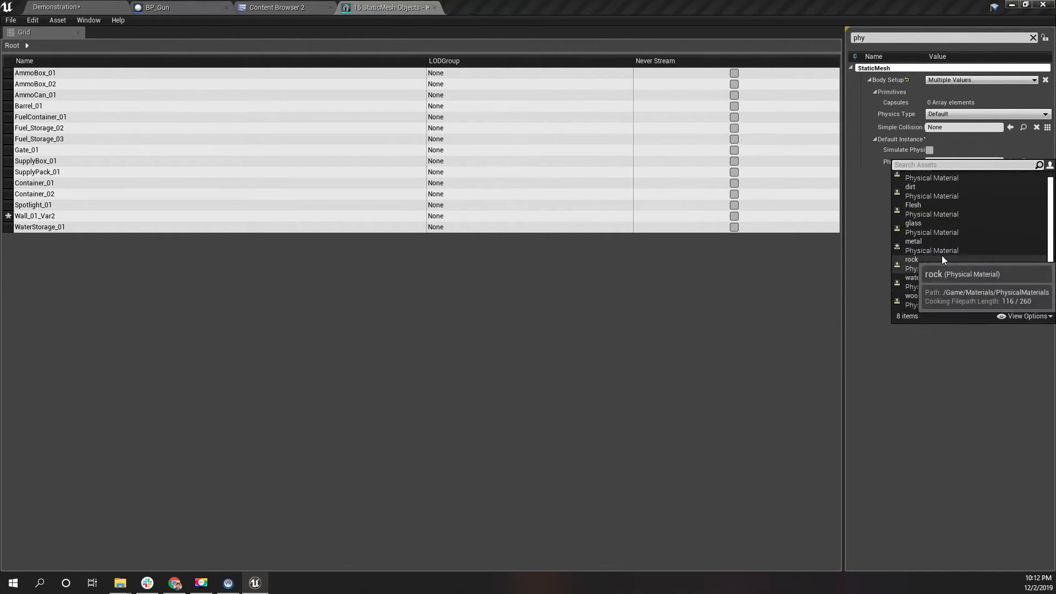
{"action": "left_click", "coordinate": [936, 248]}
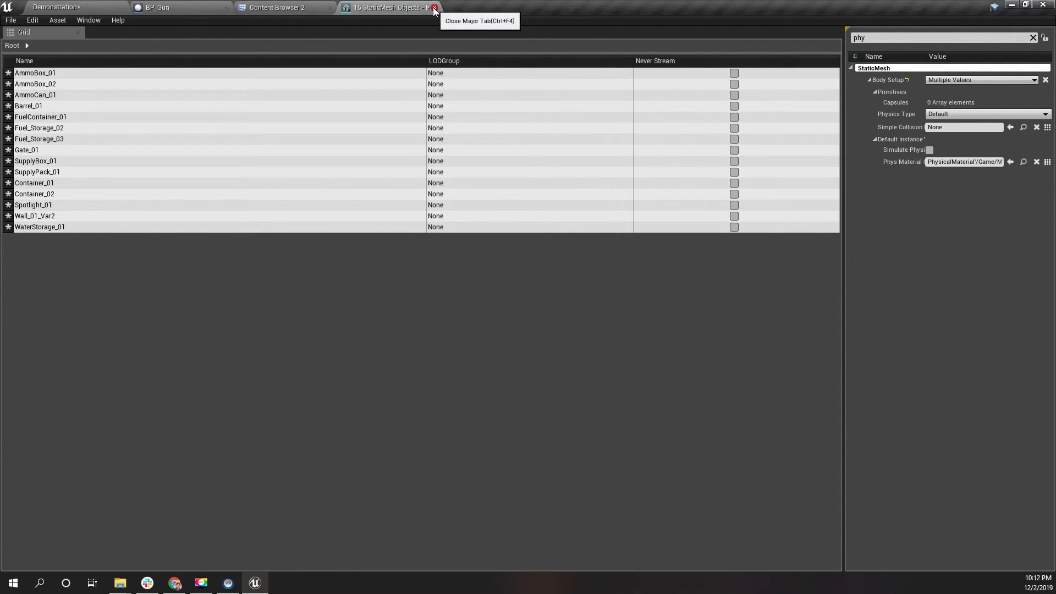
Close the property matrix and select the AmmoCrate_01, BarbedWire_01, Sandbox_01 and WoodPalette_01 meshes
{"action": "left_click", "coordinate": [435, 7]}
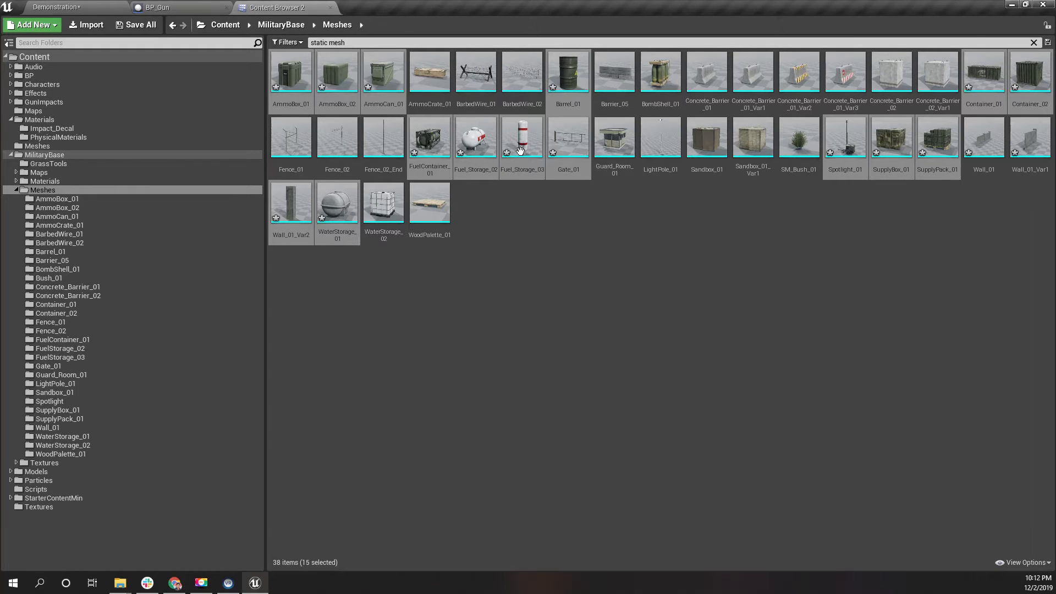
{"action": "left_click", "coordinate": [430, 71]}
{"action": "left_click", "coordinate": [477, 73], "text": "ctrl"}
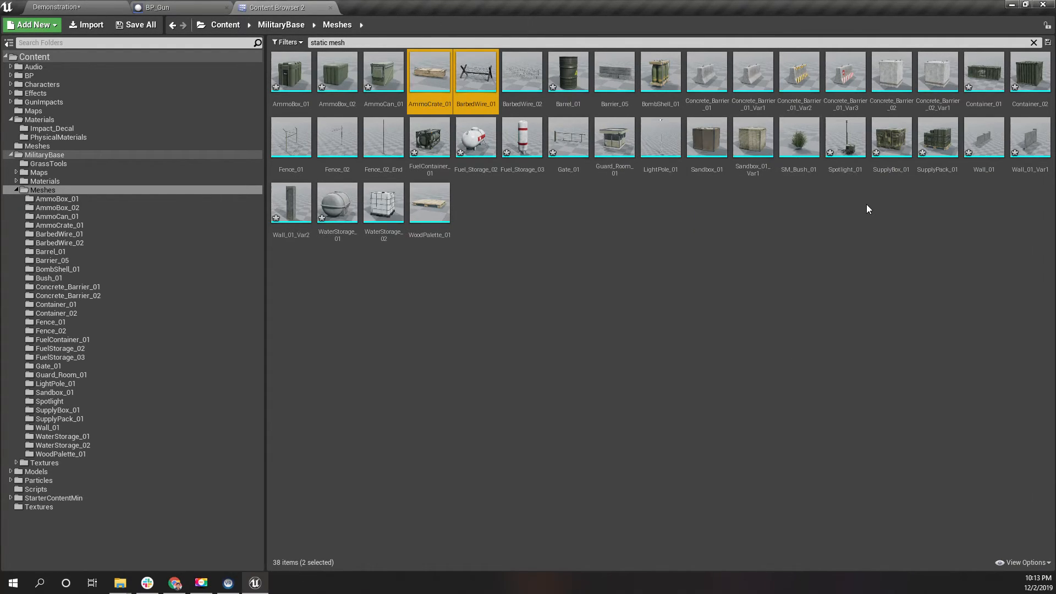
{"action": "left_click", "coordinate": [717, 150], "text": "ctrl"}
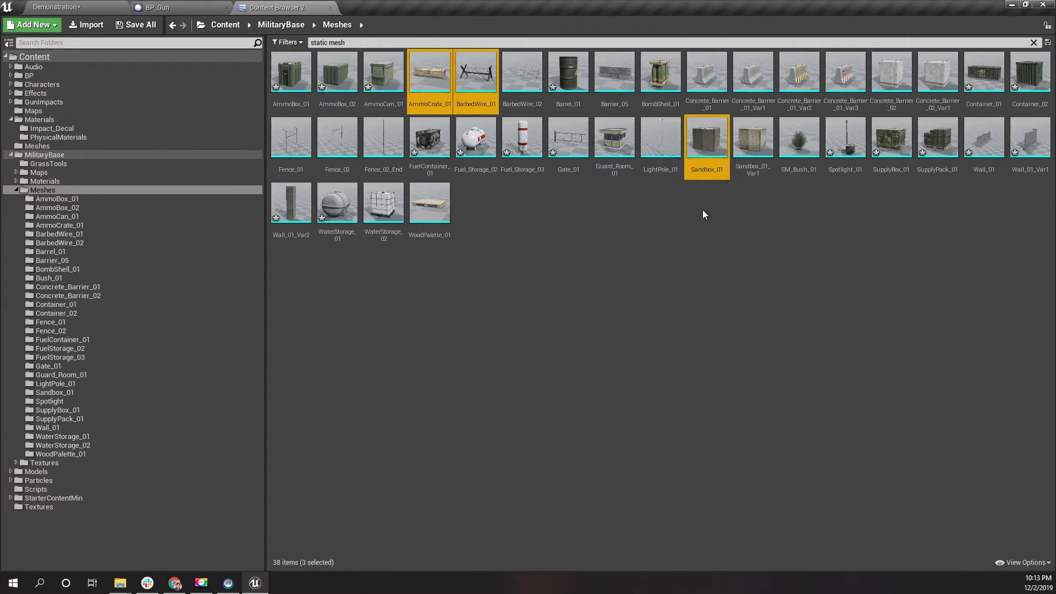
{"action": "left_click", "coordinate": [429, 204], "text": "ctrl"}
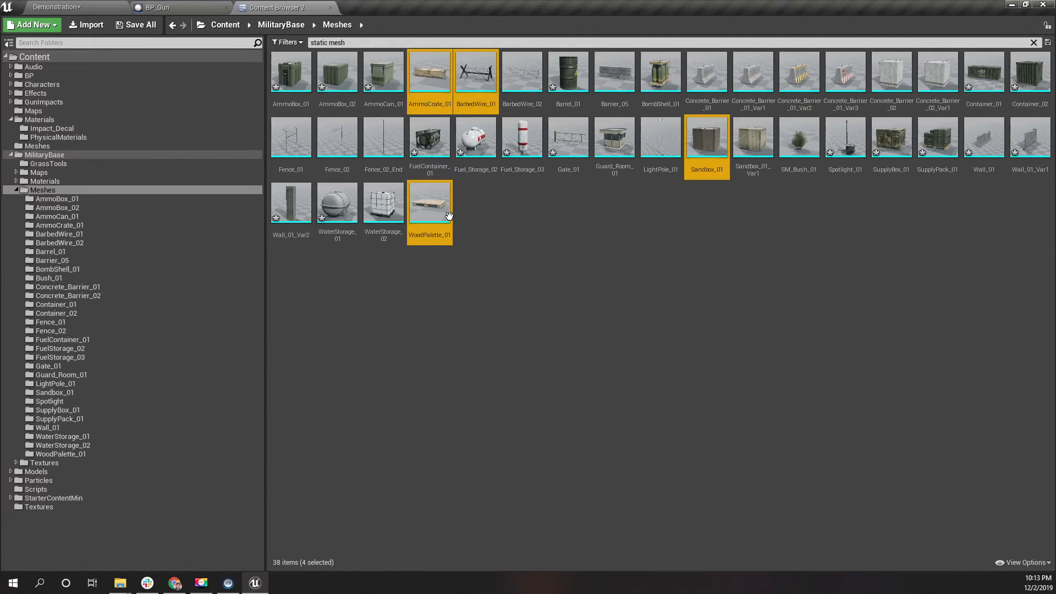
{"action": "right_click", "coordinate": [425, 203]}
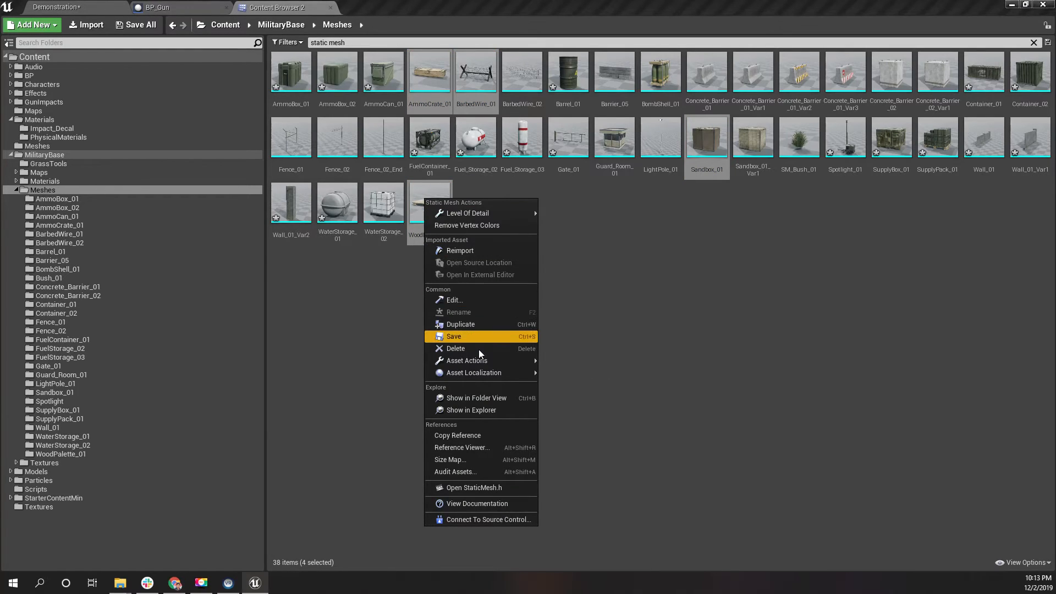
{"action": "mouse_move", "coordinate": [508, 373]}
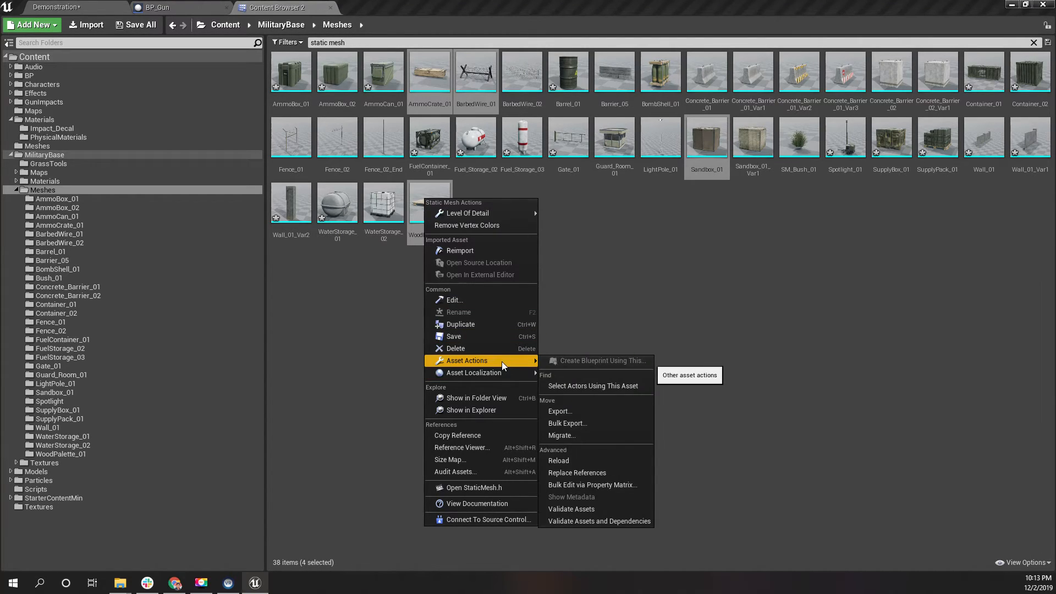
{"action": "left_click", "coordinate": [605, 485]}
{"action": "left_click", "coordinate": [862, 37]}
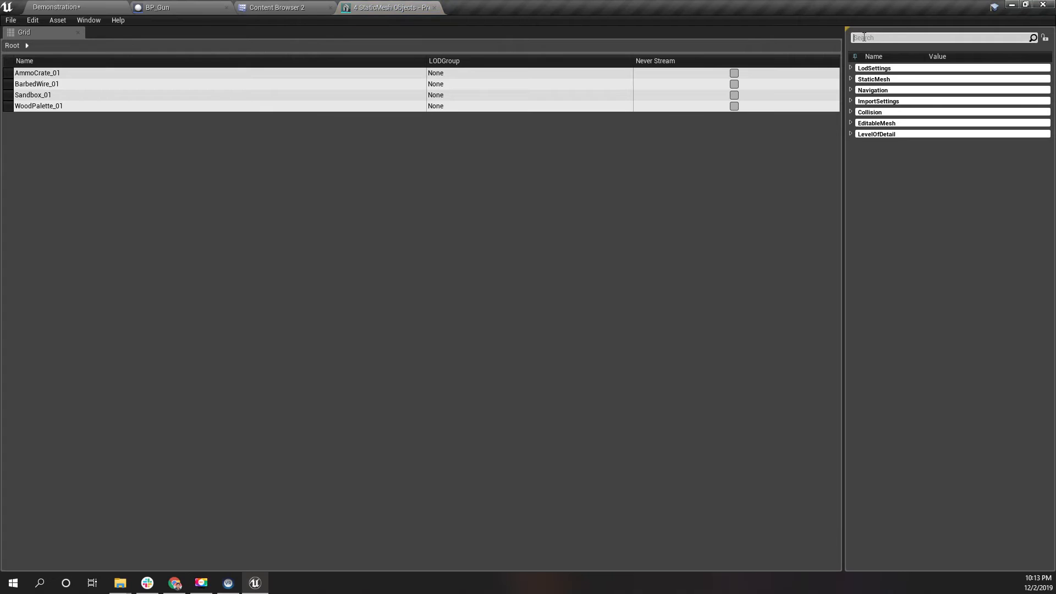
{"action": "type", "text": "physi"}
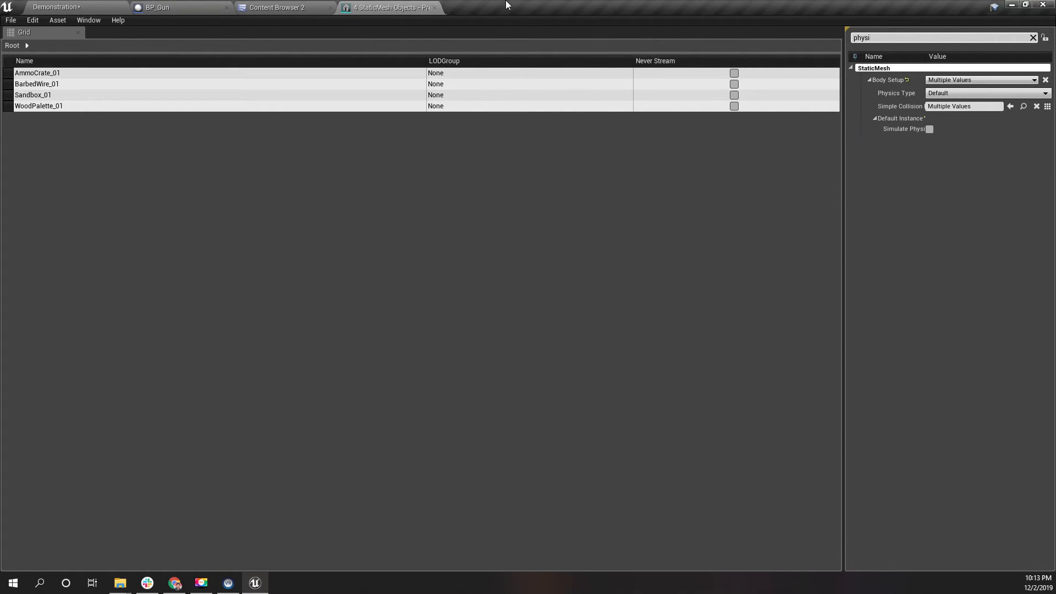
{"action": "left_click", "coordinate": [434, 7]}
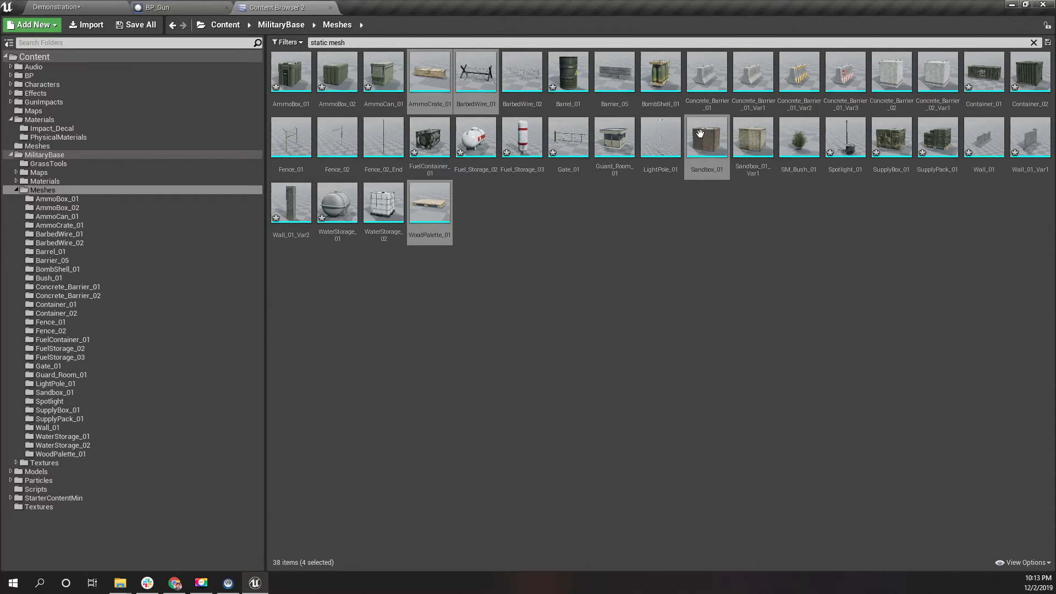
Bulk edit the four selected meshes in the property matrix, setting their Default Instance Phys Material to wood, and close the matrix
{"action": "mouse_move", "coordinate": [700, 134]}
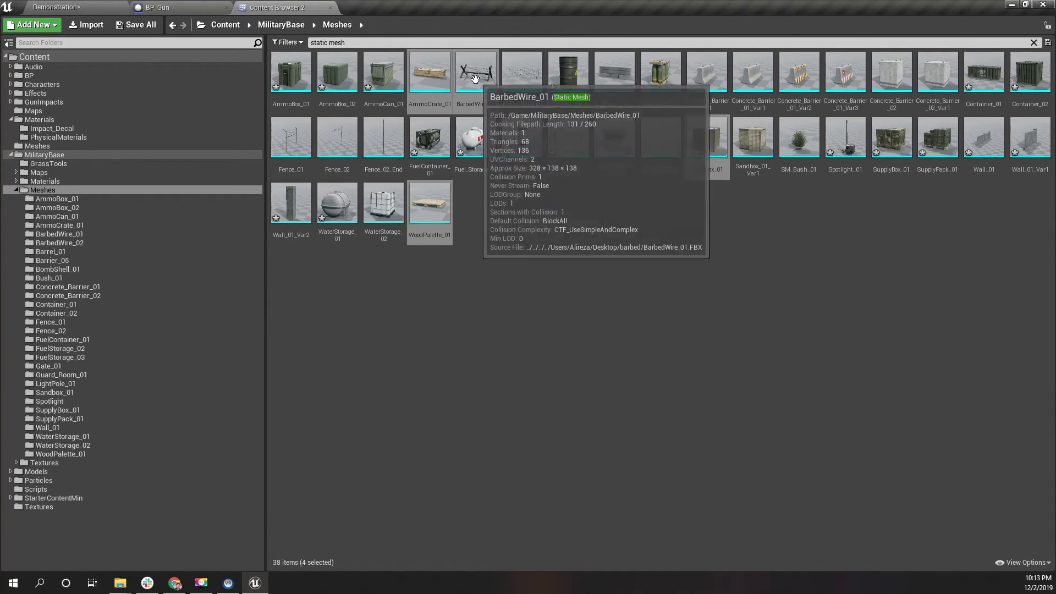
{"action": "right_click", "coordinate": [425, 214]}
{"action": "mouse_move", "coordinate": [493, 378]}
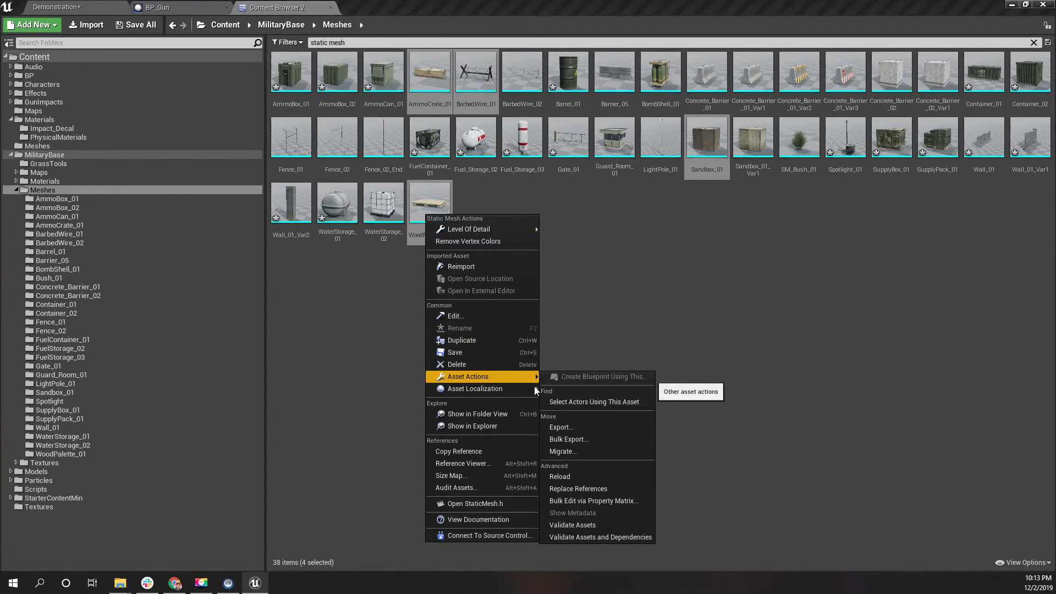
{"action": "left_click", "coordinate": [593, 500]}
{"action": "left_click", "coordinate": [880, 38]}
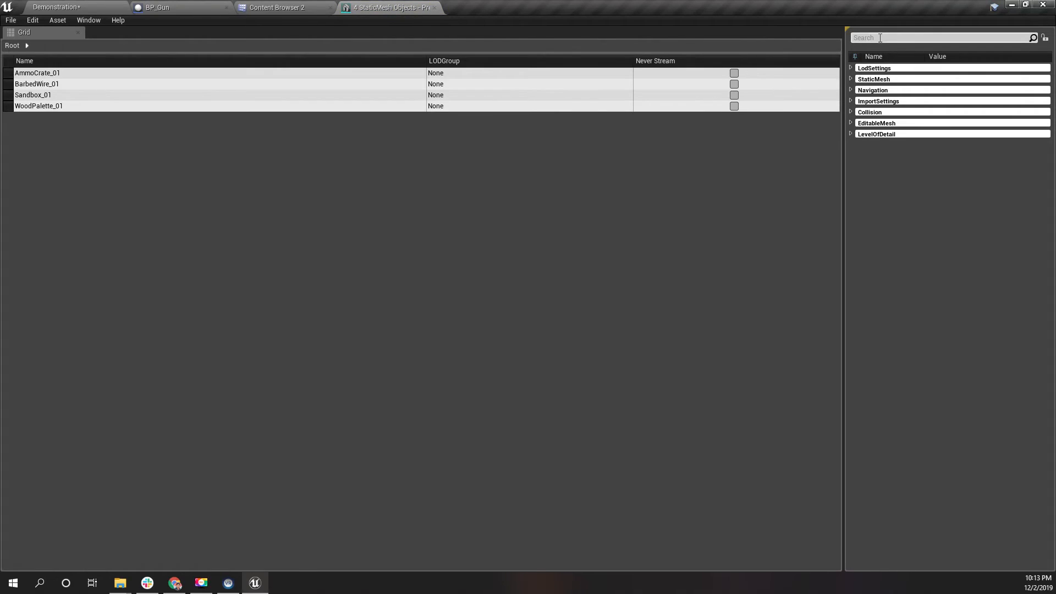
{"action": "type", "text": "phys"}
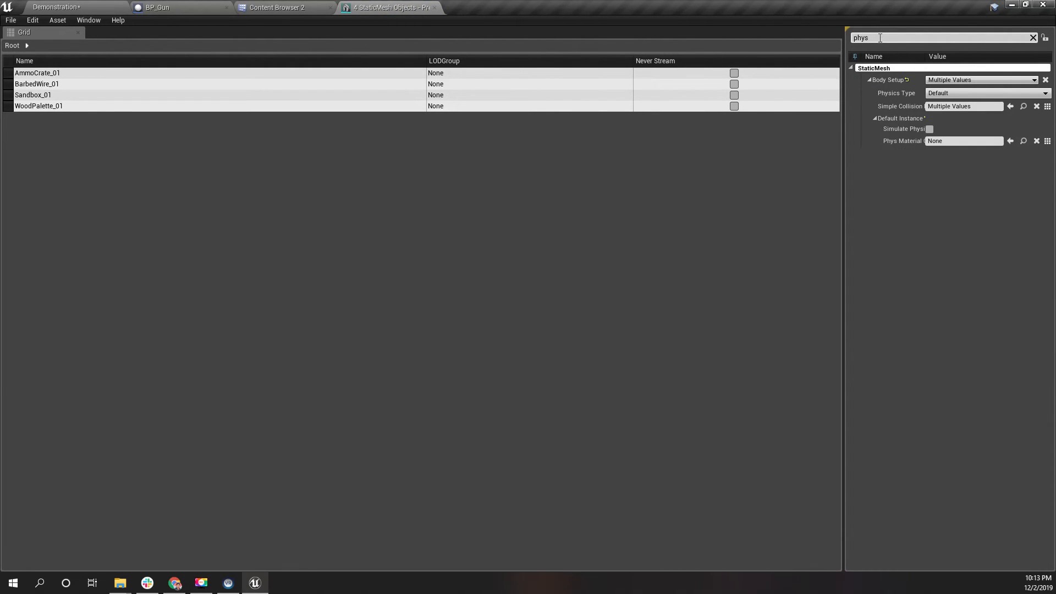
{"action": "left_click", "coordinate": [1048, 142]}
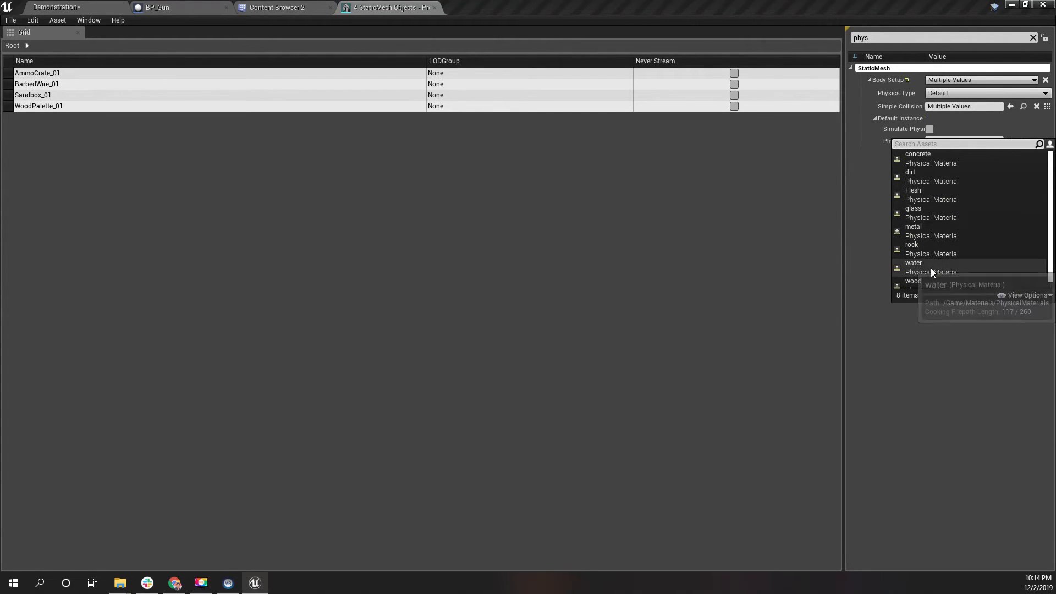
{"action": "left_click", "coordinate": [922, 282]}
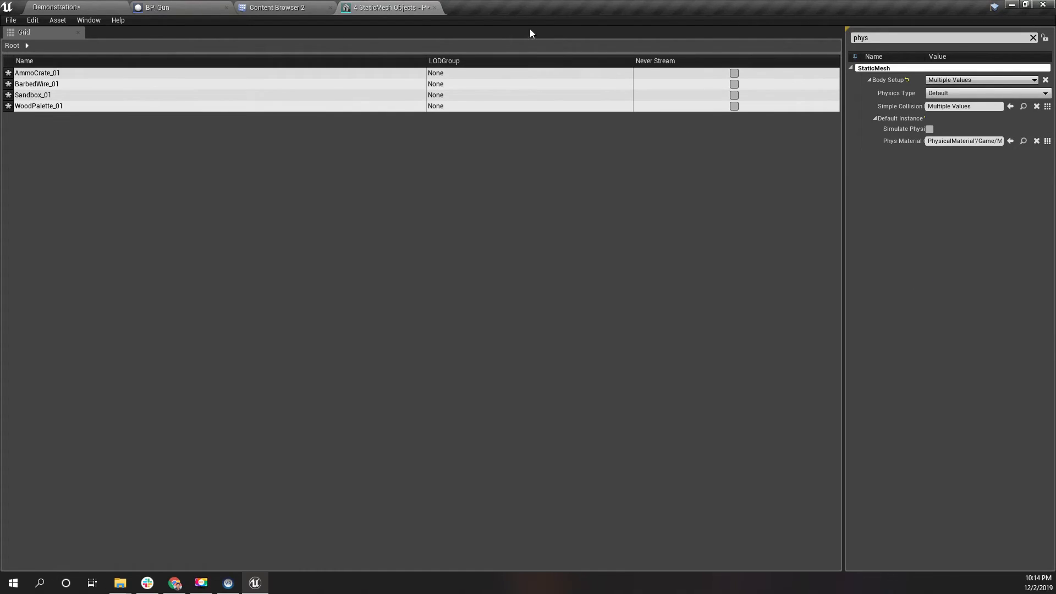
{"action": "left_click", "coordinate": [434, 8]}
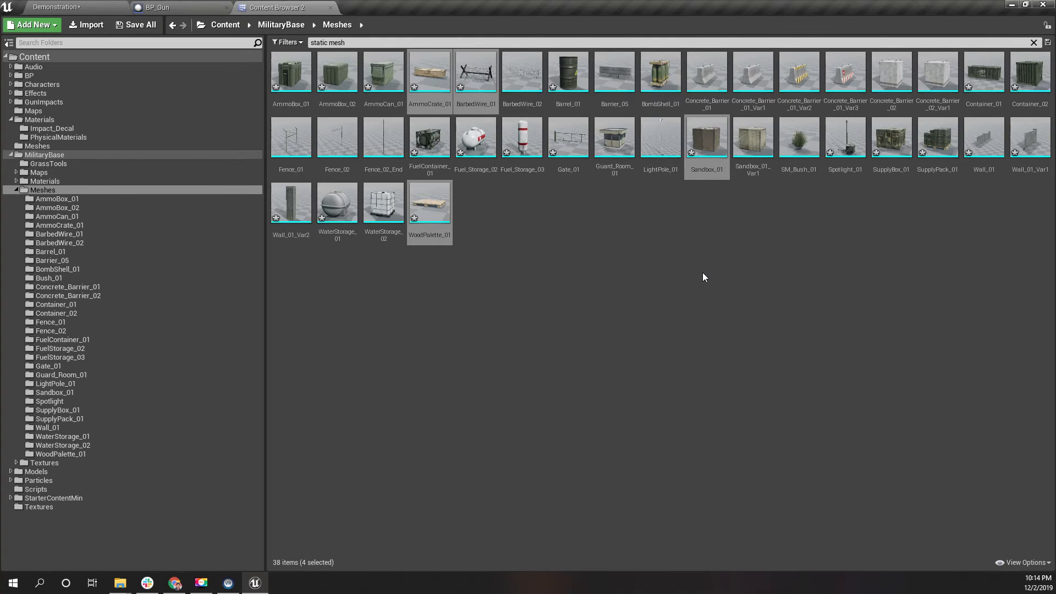
Select Barrier_05, all six Concrete_Barrier meshes, Wall_01, Wall_01_Var1 and Guard_Room_01 together
{"action": "left_click", "coordinate": [624, 76]}
{"action": "left_click", "coordinate": [707, 72], "text": "ctrl"}
{"action": "left_click", "coordinate": [753, 72], "text": "ctrl"}
{"action": "left_click", "coordinate": [794, 79], "text": "ctrl"}
{"action": "left_click", "coordinate": [846, 72], "text": "ctrl"}
{"action": "left_click", "coordinate": [891, 72], "text": "ctrl"}
{"action": "left_click", "coordinate": [938, 77], "text": "ctrl"}
{"action": "left_click", "coordinate": [988, 138], "text": "ctrl"}
{"action": "left_click", "coordinate": [1030, 137], "text": "ctrl"}
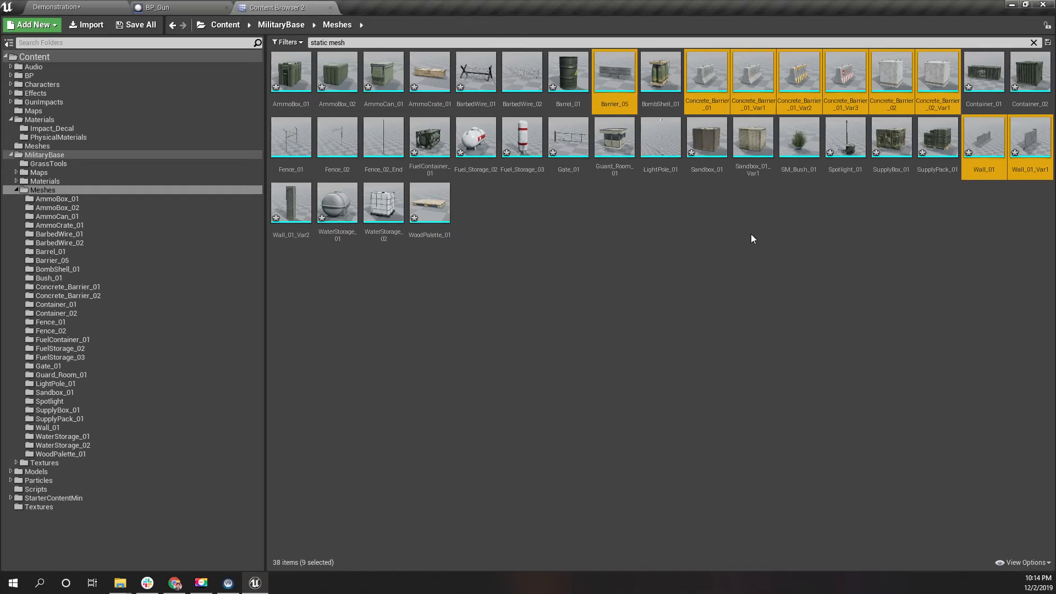
{"action": "left_click", "coordinate": [614, 138], "text": "ctrl"}
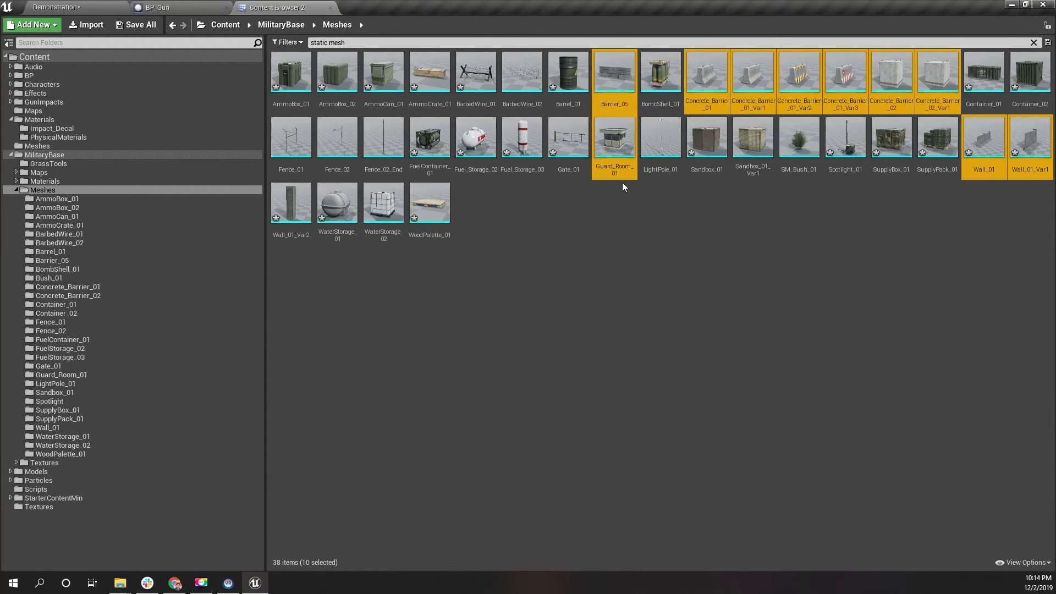
Bulk edit the selected barrier, wall and guard room meshes, setting their Default Instance Phys Material to concrete, and close the property matrix
{"action": "right_click", "coordinate": [620, 144]}
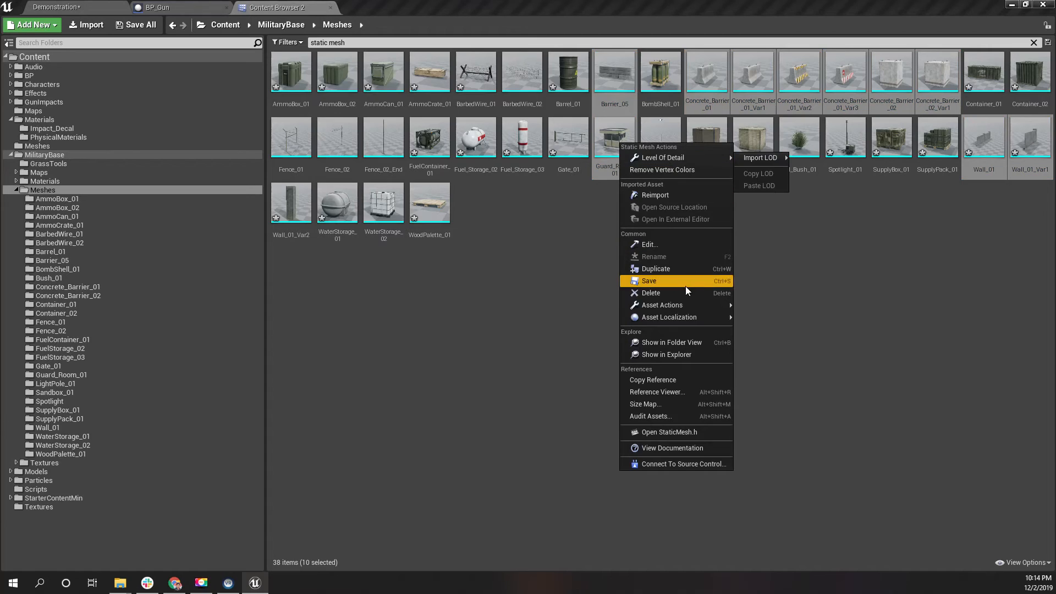
{"action": "mouse_move", "coordinate": [672, 305]}
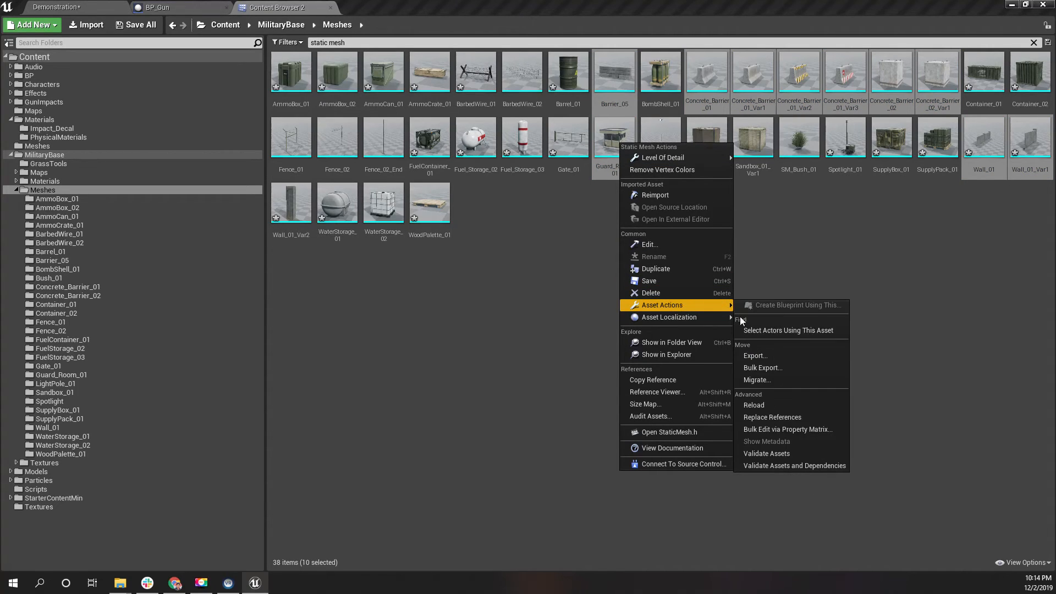
{"action": "left_click", "coordinate": [783, 429]}
{"action": "left_click", "coordinate": [861, 35]}
{"action": "type", "text": "phy"}
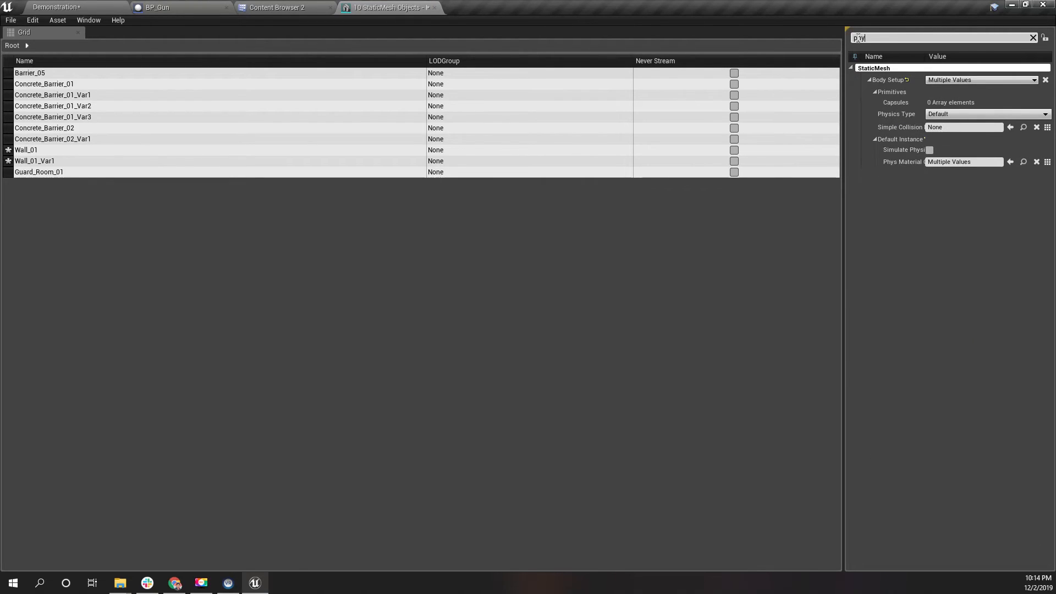
{"action": "type", "text": "s"}
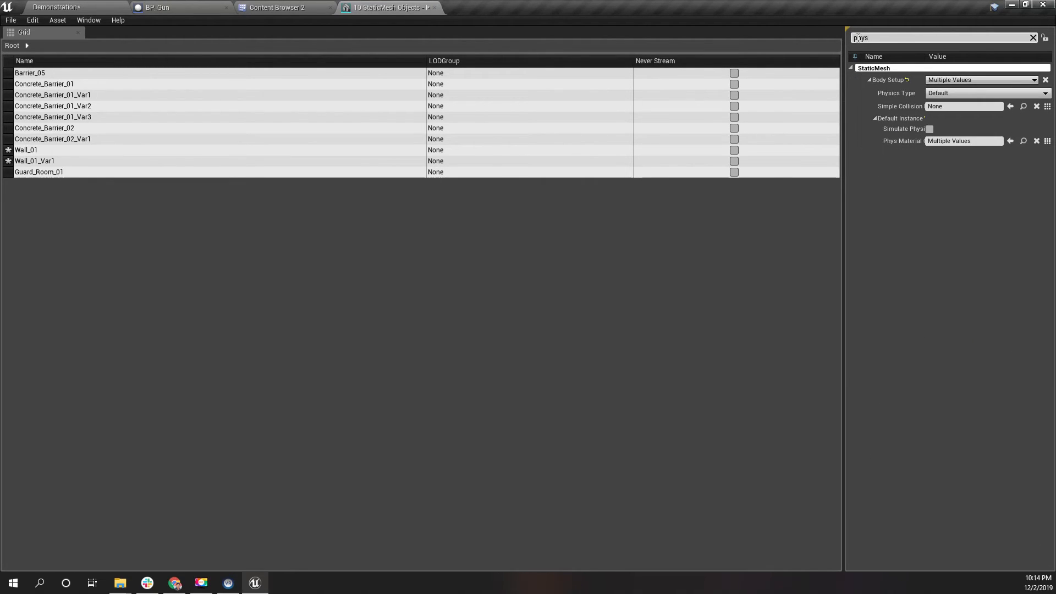
{"action": "left_click", "coordinate": [1049, 142]}
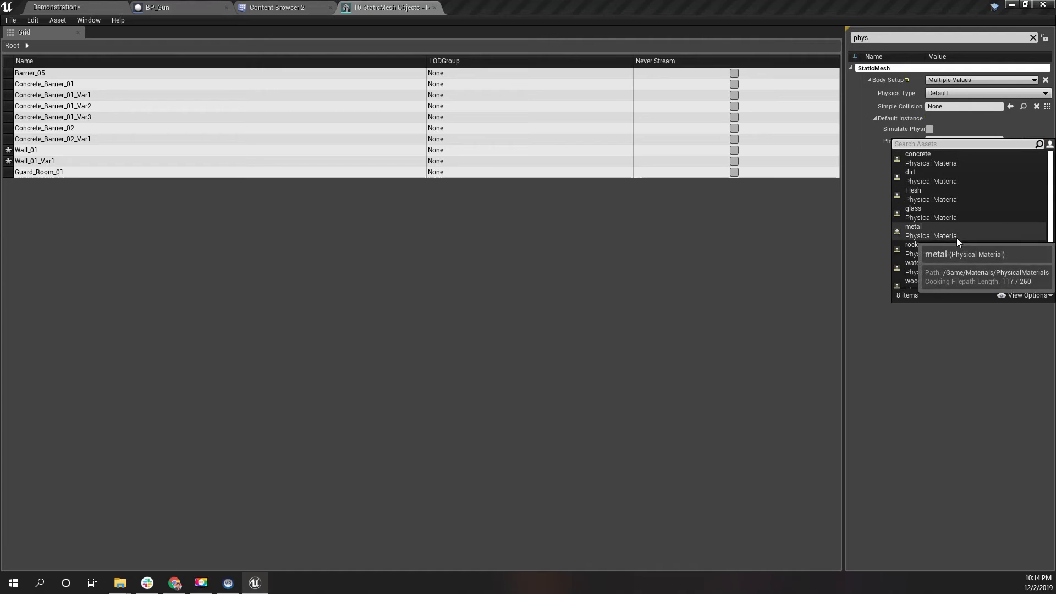
{"action": "left_click", "coordinate": [932, 162]}
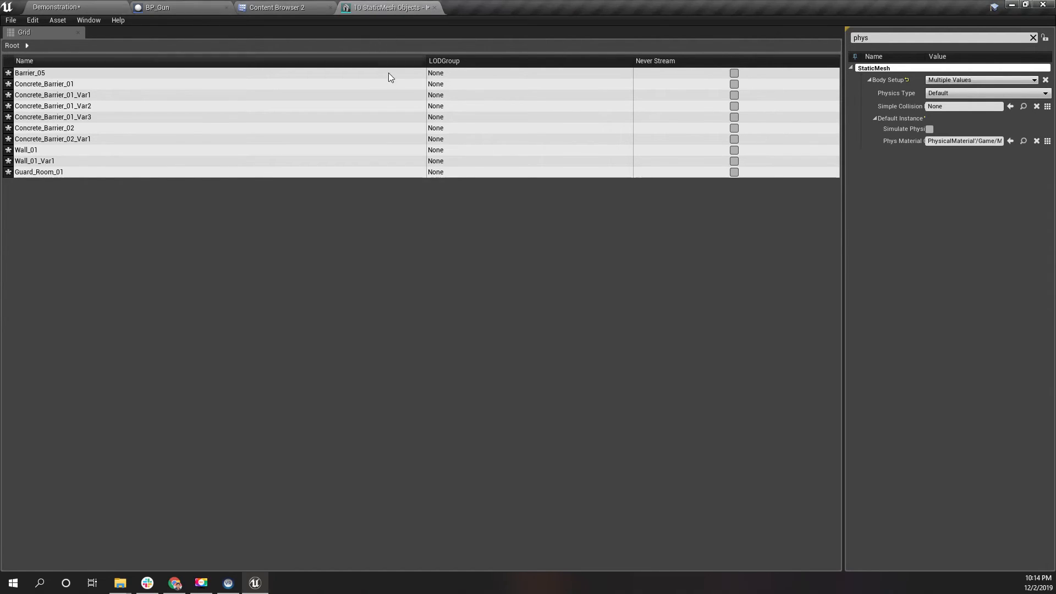
{"action": "left_click", "coordinate": [435, 7]}
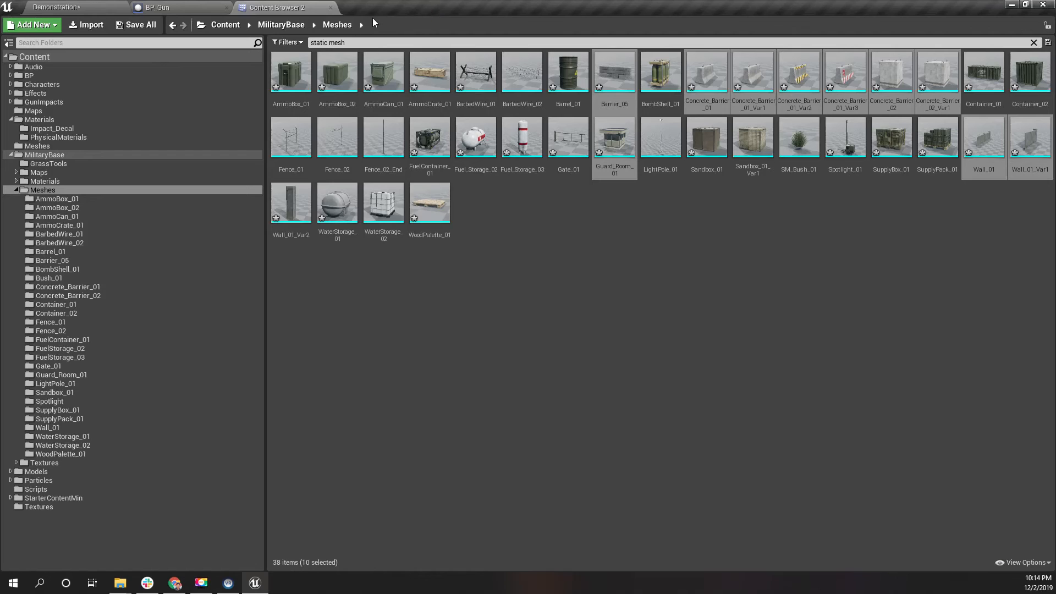
Play the Demonstration level, shoot at the ground, the concrete wall and the metal containers to check the impacts, and stop playing
{"action": "left_click", "coordinate": [177, 7]}
{"action": "left_click", "coordinate": [85, 6]}
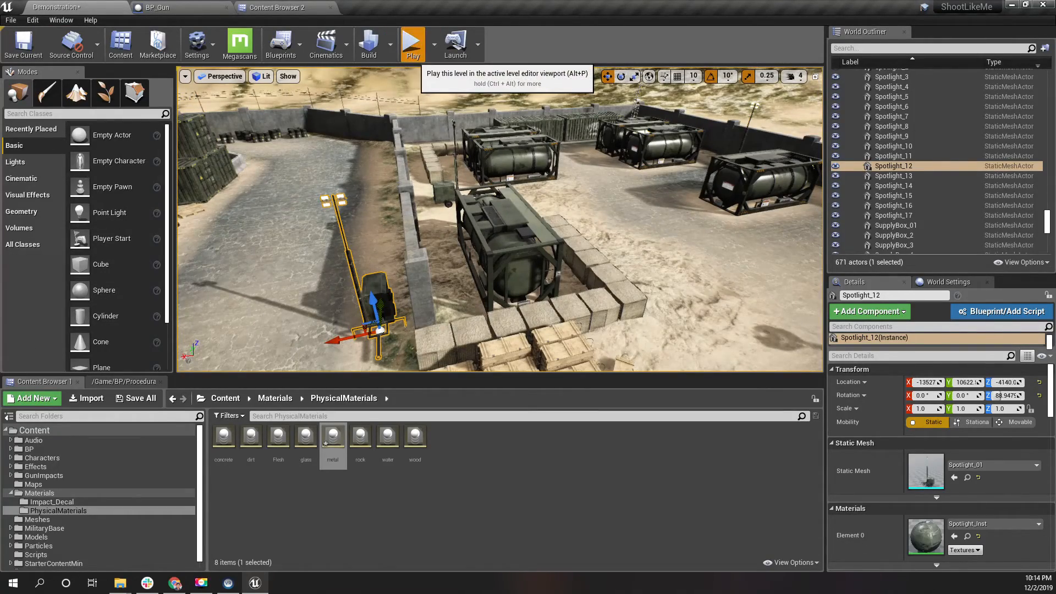
{"action": "left_click", "coordinate": [412, 47]}
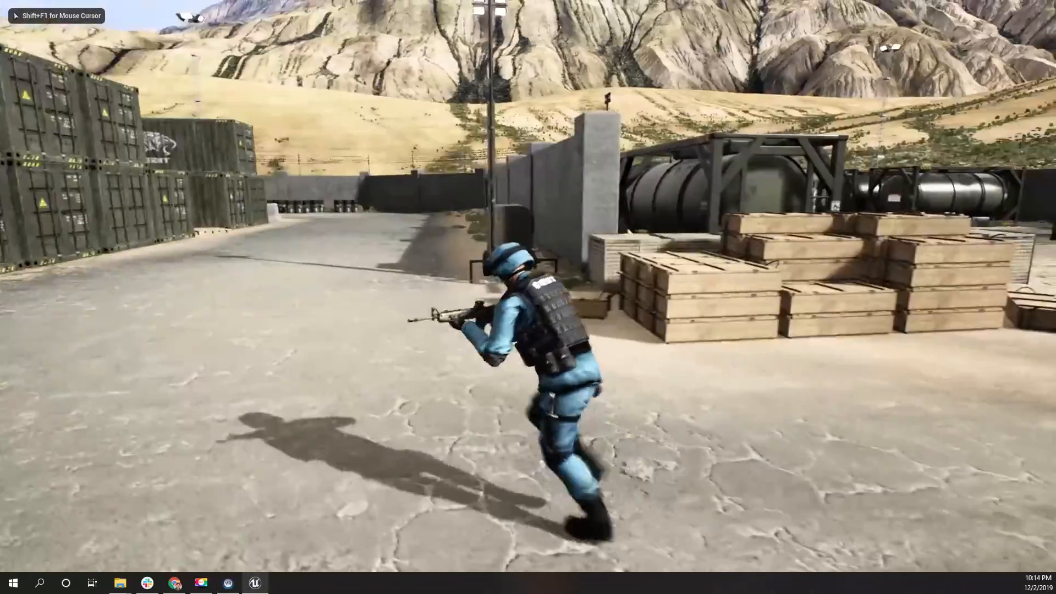
{"action": "right_click", "coordinate": [529, 286]}
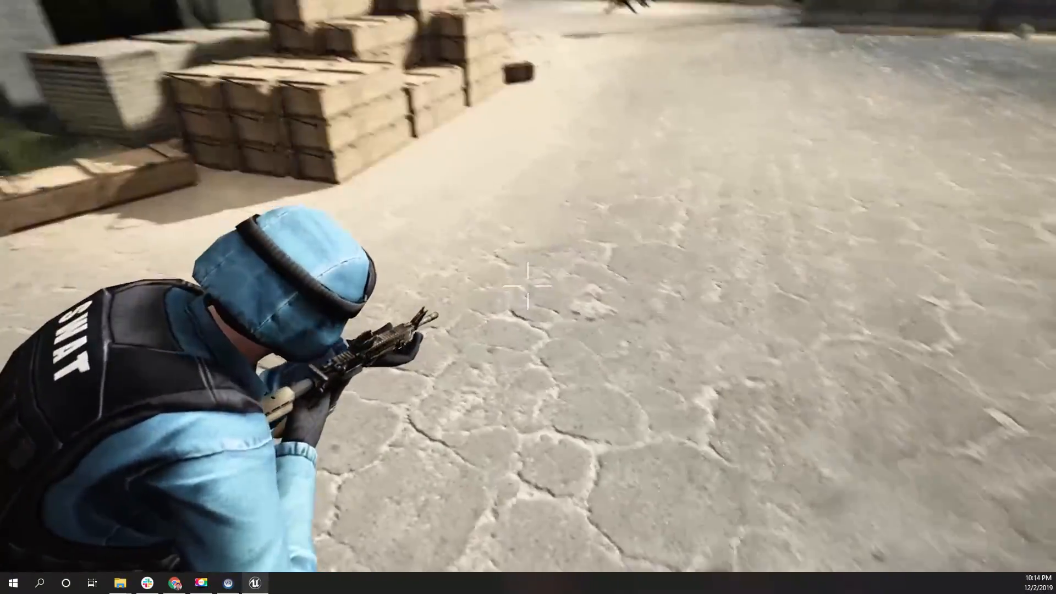
{"action": "left_click", "coordinate": [529, 286]}
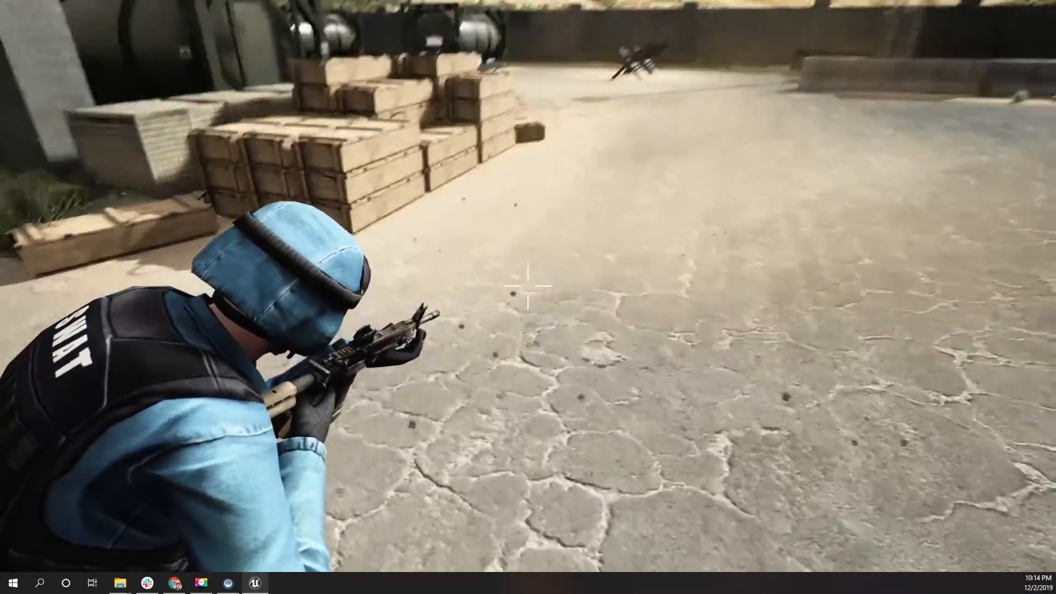
{"action": "left_click", "coordinate": [528, 286]}
{"action": "left_click", "coordinate": [528, 286]}
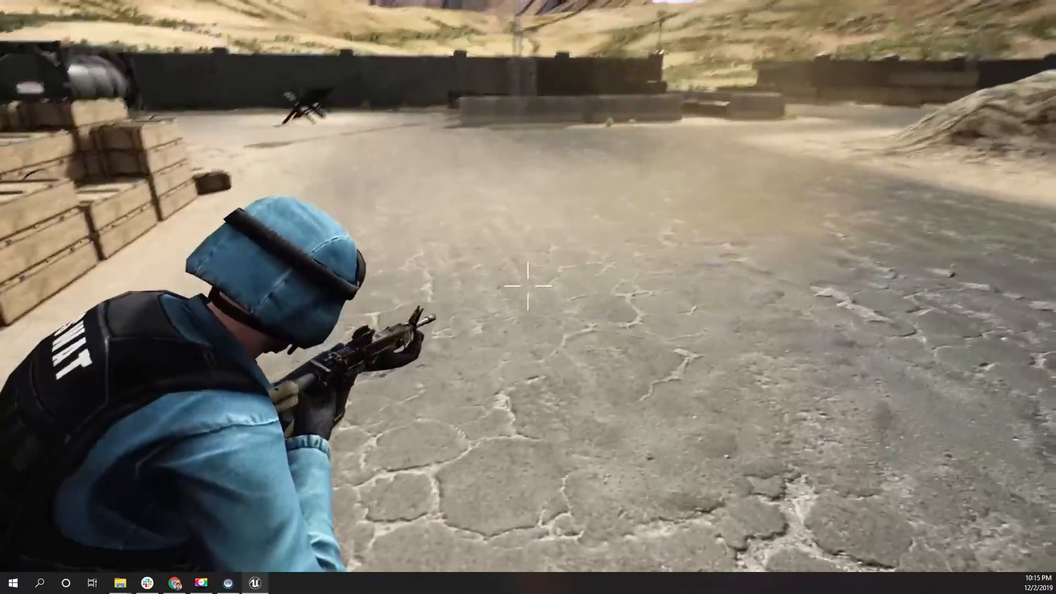
{"action": "left_click", "coordinate": [528, 286]}
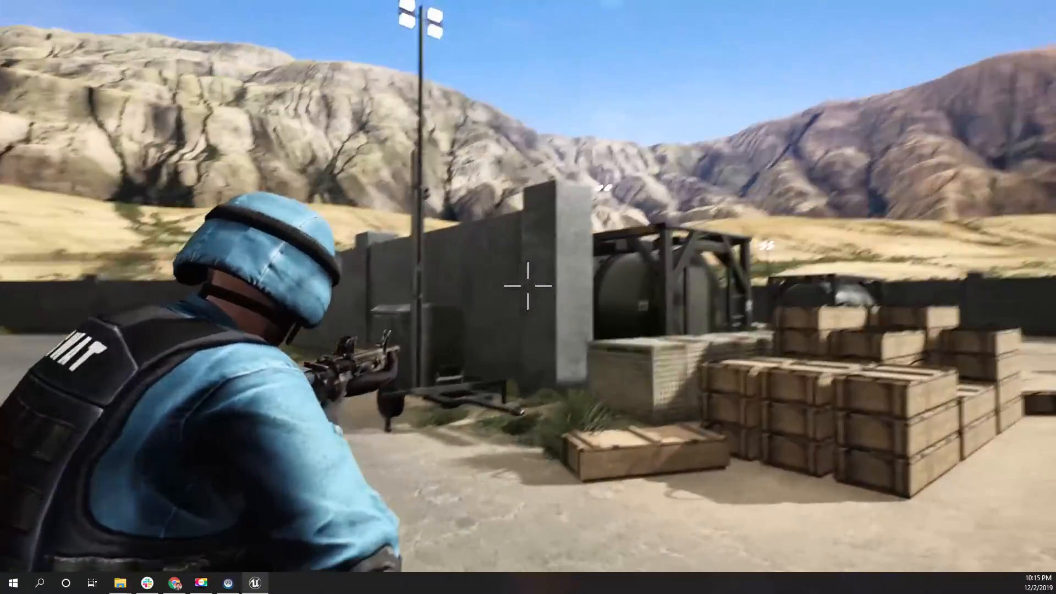
{"action": "left_click", "coordinate": [528, 286]}
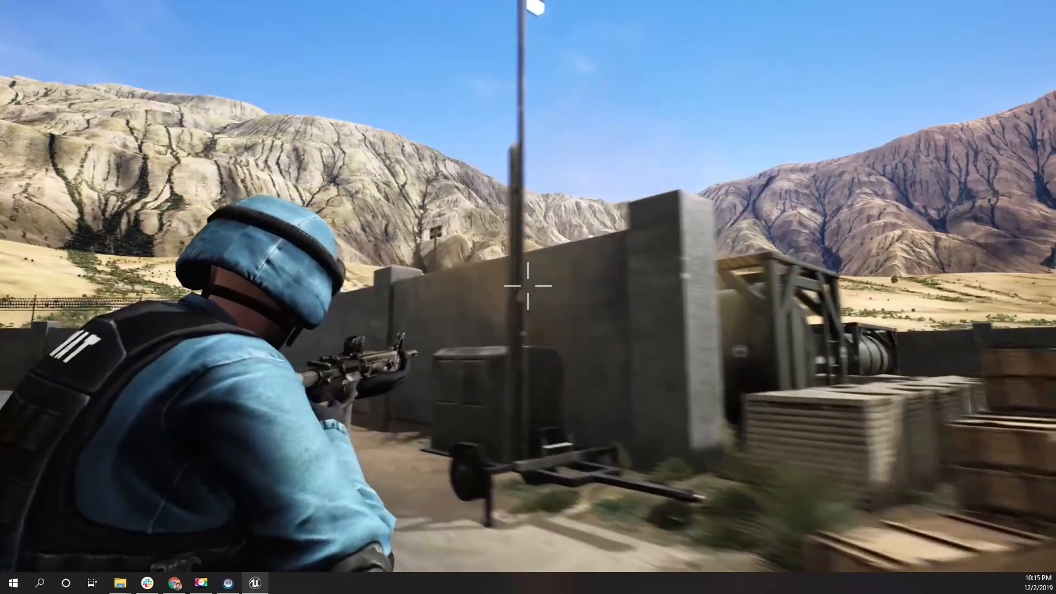
{"action": "left_click", "coordinate": [529, 286]}
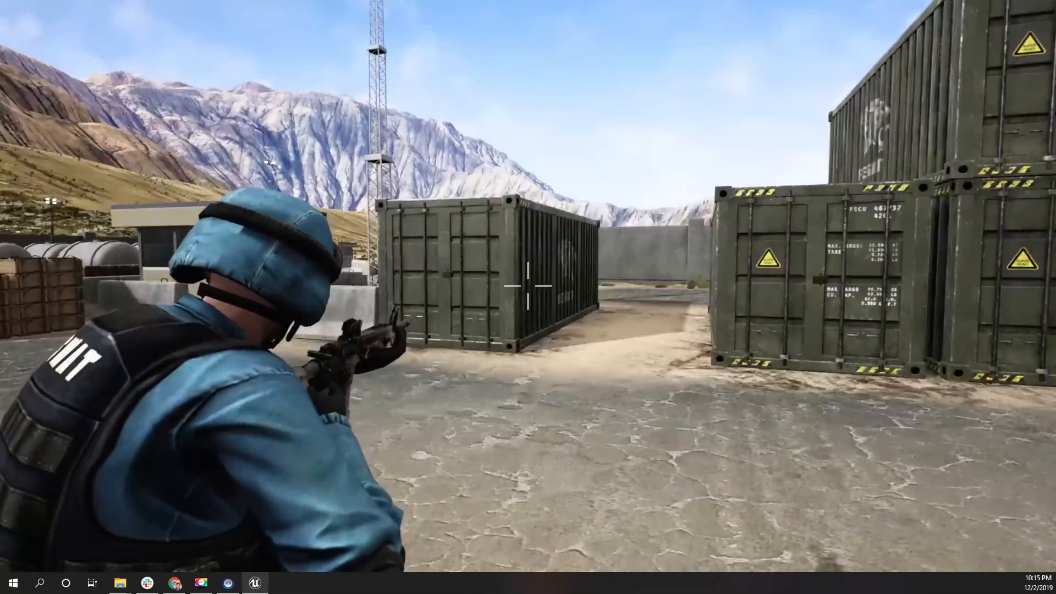
{"action": "left_click", "coordinate": [528, 286]}
{"action": "key", "text": "Escape"}
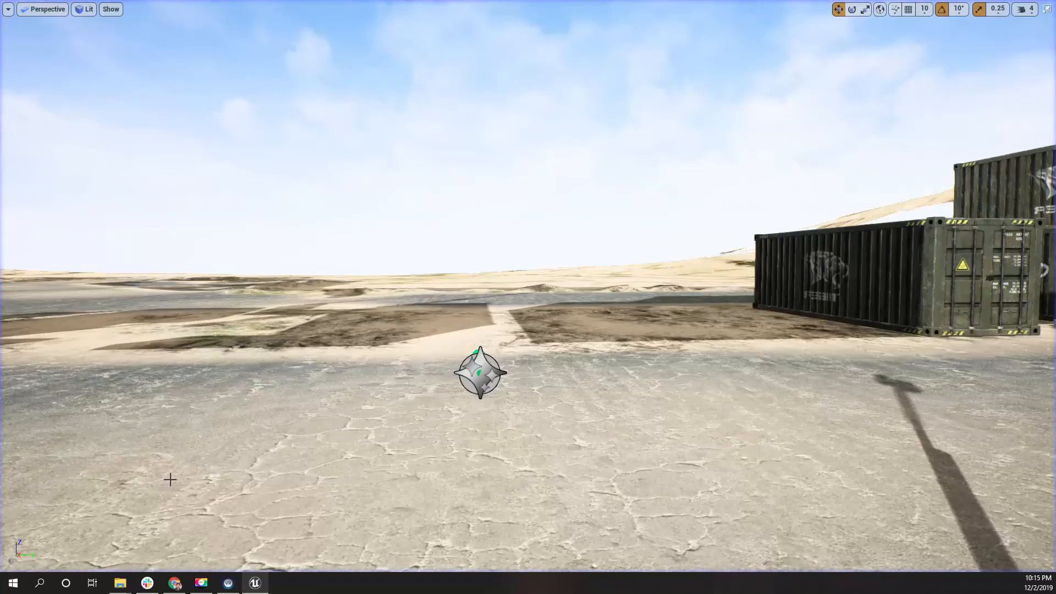
{"action": "right_click_drag", "start_coordinate": [351, 449], "coordinate": [484, 468]}
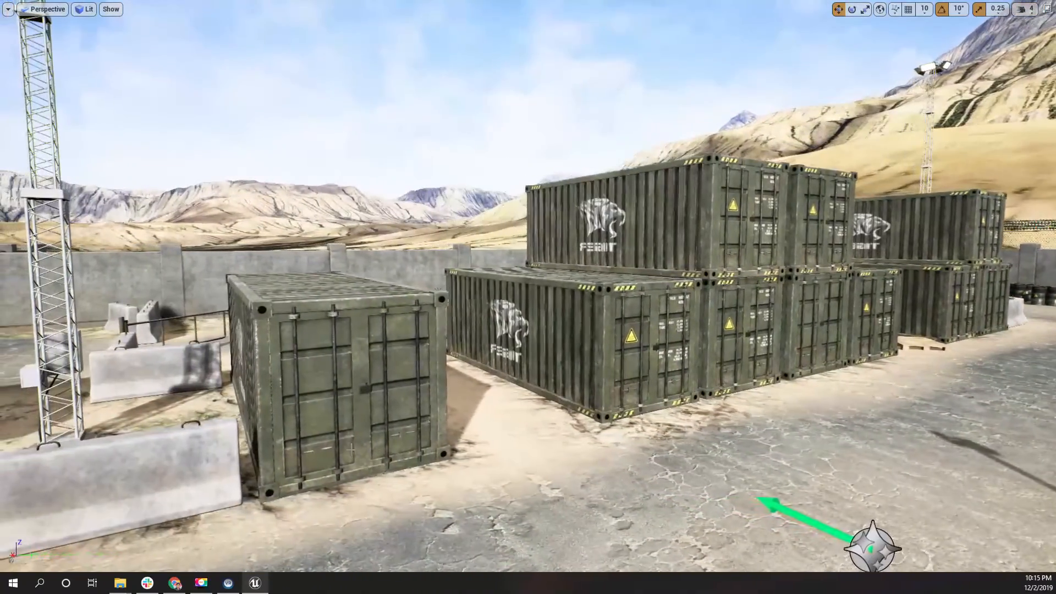
Restore the viewport to normal size, select the level's containers, light poles and guard room, and save the Demonstration level
{"action": "key", "text": "F11"}
{"action": "left_click", "coordinate": [526, 306]}
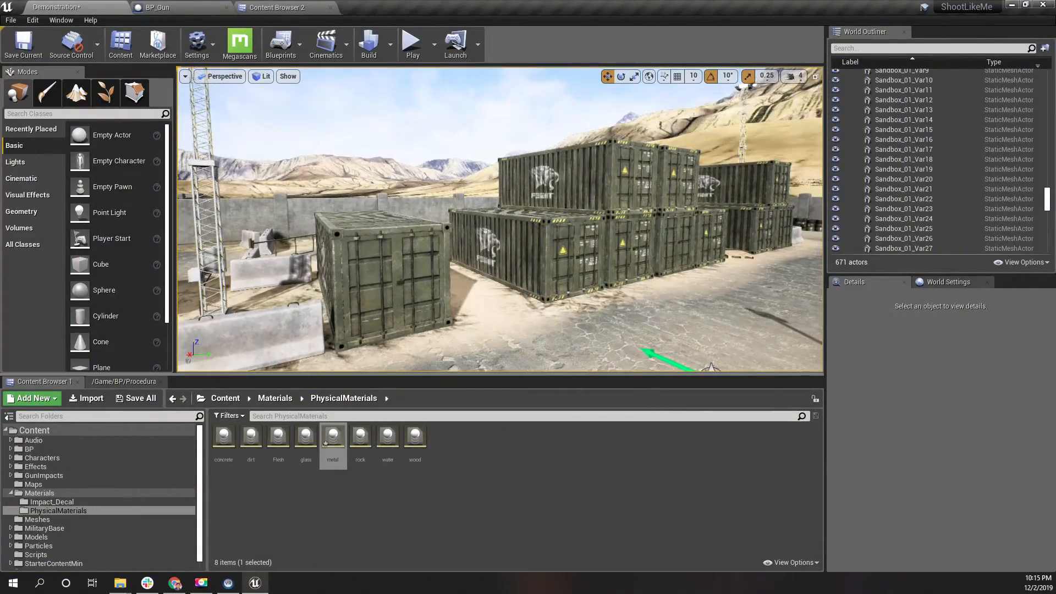
{"action": "scroll", "coordinate": [976, 482], "scroll_direction": "down", "scroll_amount": 5}
{"action": "scroll", "coordinate": [976, 483], "scroll_direction": "up", "scroll_amount": 5}
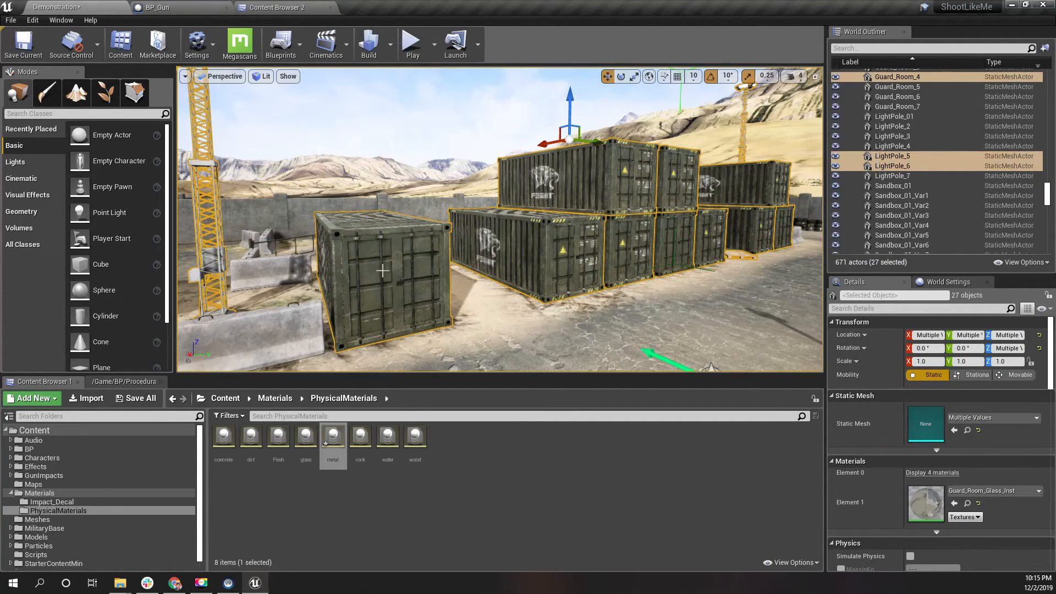
{"action": "right_click_drag", "start_coordinate": [467, 269], "coordinate": [473, 271]}
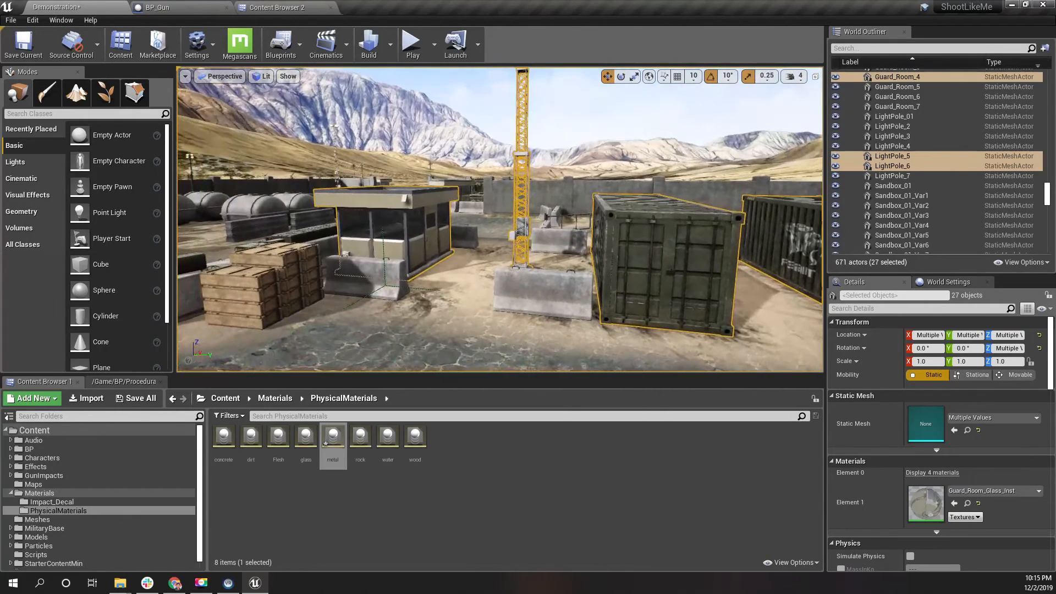
{"action": "key", "text": "ctrl+s"}
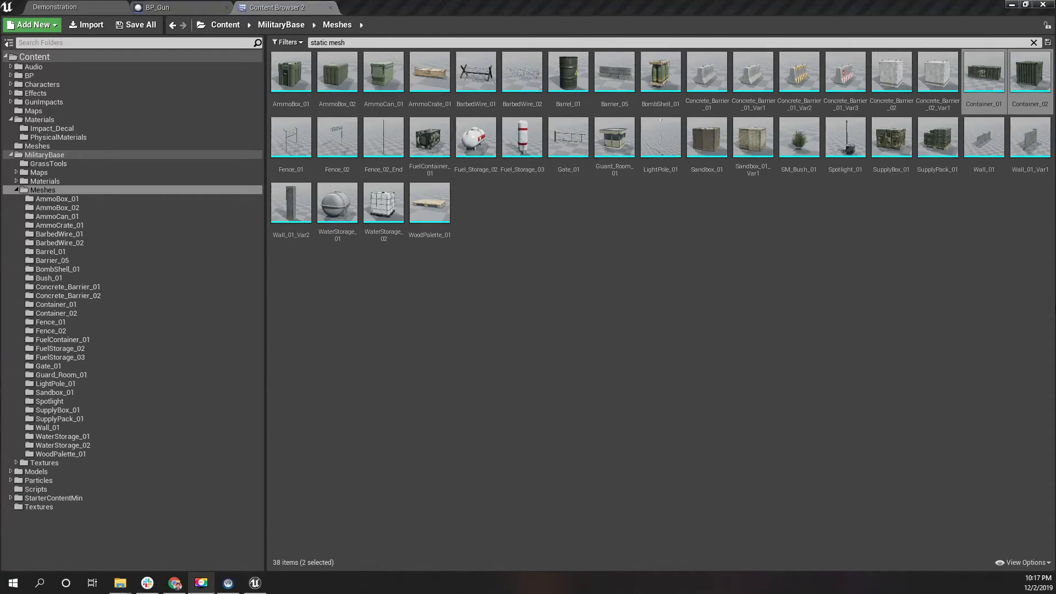
Open the Container_01 static mesh, set its Simple Collision Physical Material to metal, and close the mesh editor
{"action": "double_click", "coordinate": [977, 73]}
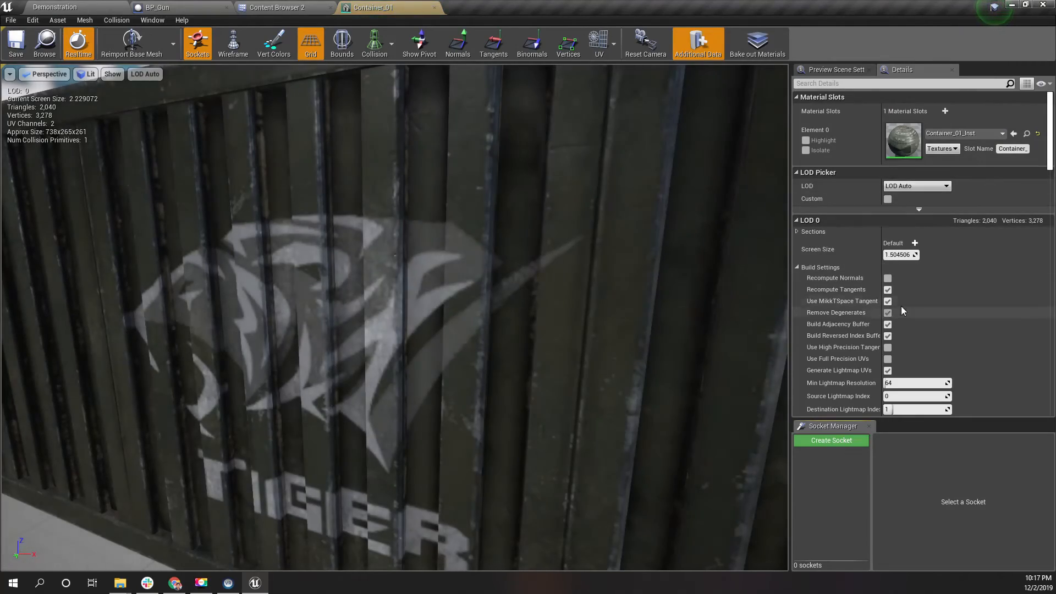
{"action": "scroll", "coordinate": [972, 211], "scroll_direction": "down", "scroll_amount": 8}
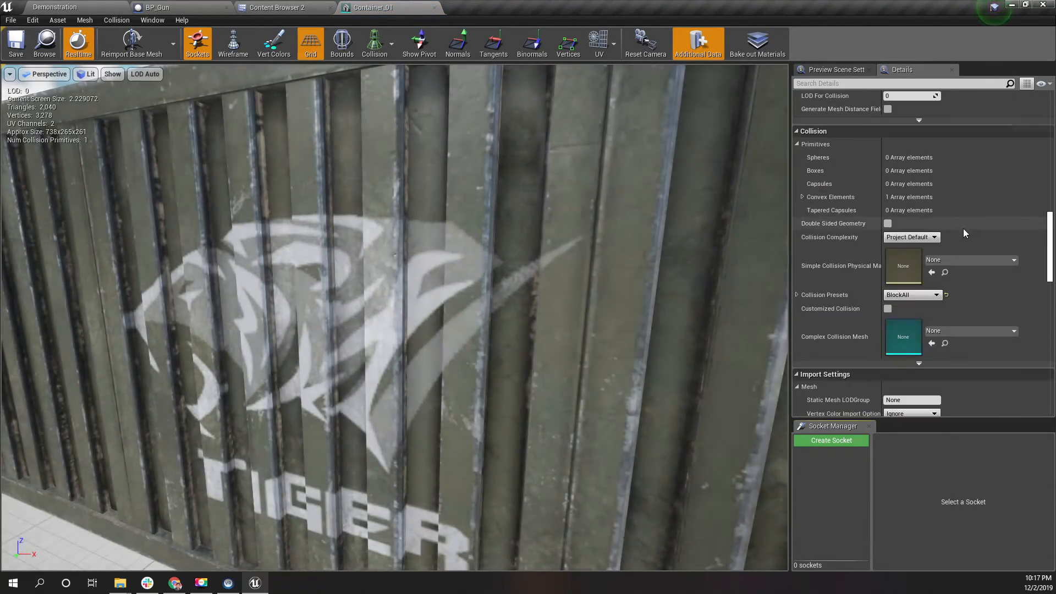
{"action": "left_click", "coordinate": [965, 260]}
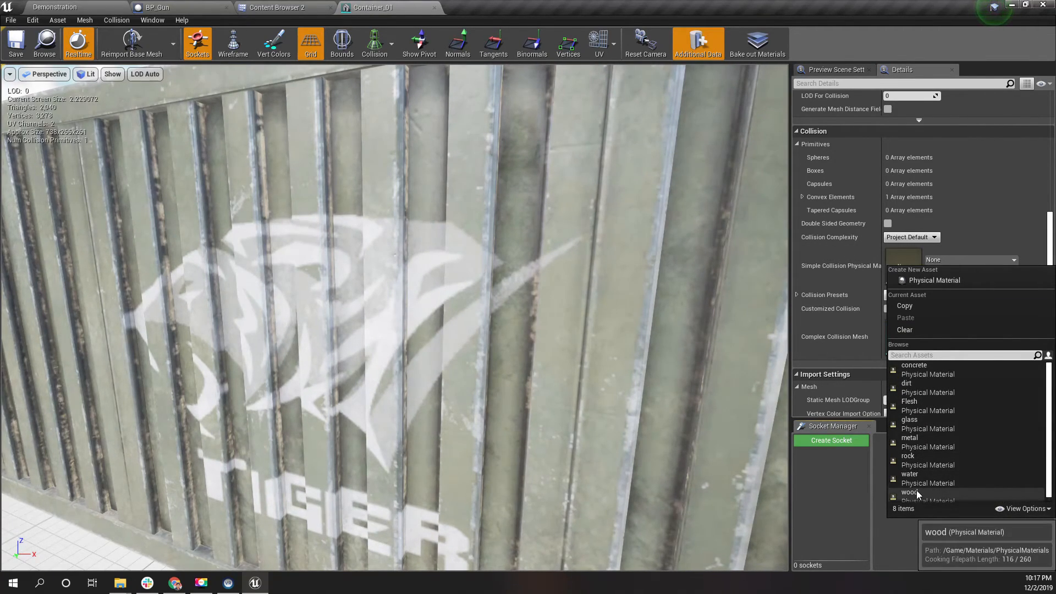
{"action": "scroll", "coordinate": [931, 480], "scroll_direction": "down", "scroll_amount": 1}
{"action": "scroll", "coordinate": [936, 435], "scroll_direction": "up", "scroll_amount": 1}
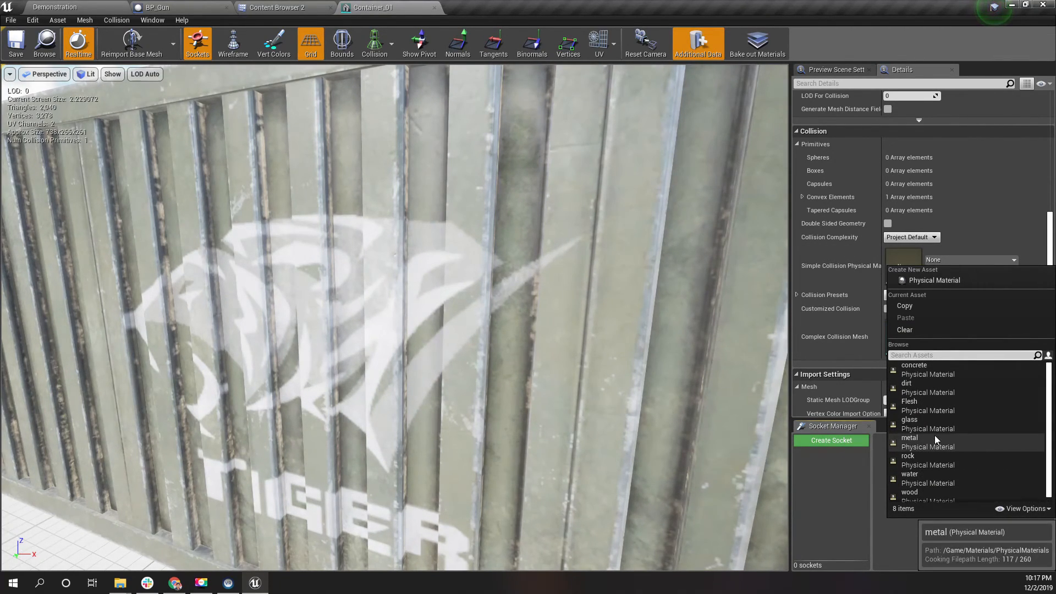
{"action": "left_click", "coordinate": [934, 445]}
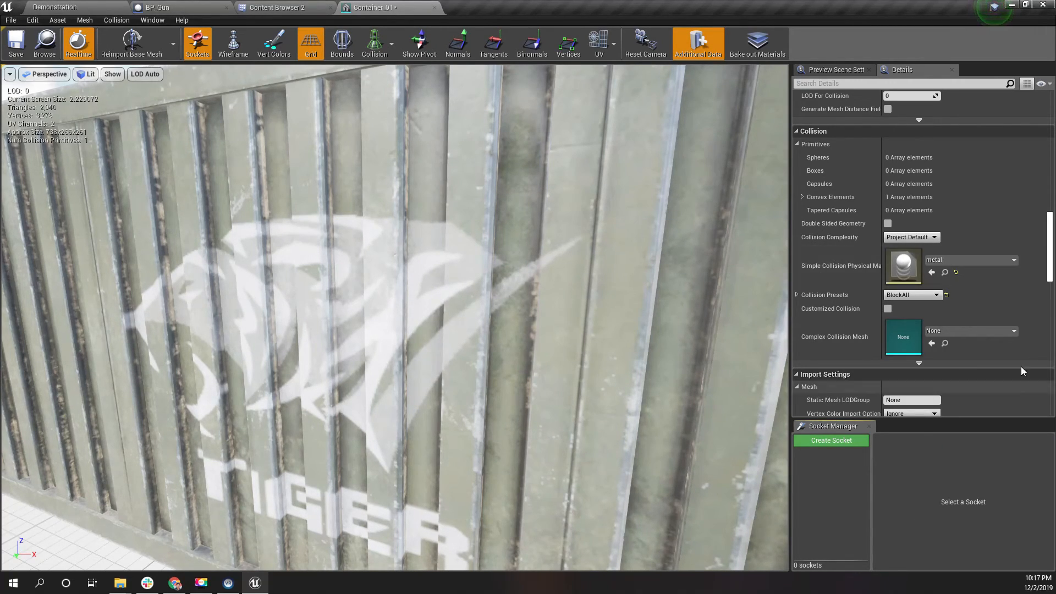
{"action": "left_click", "coordinate": [434, 8]}
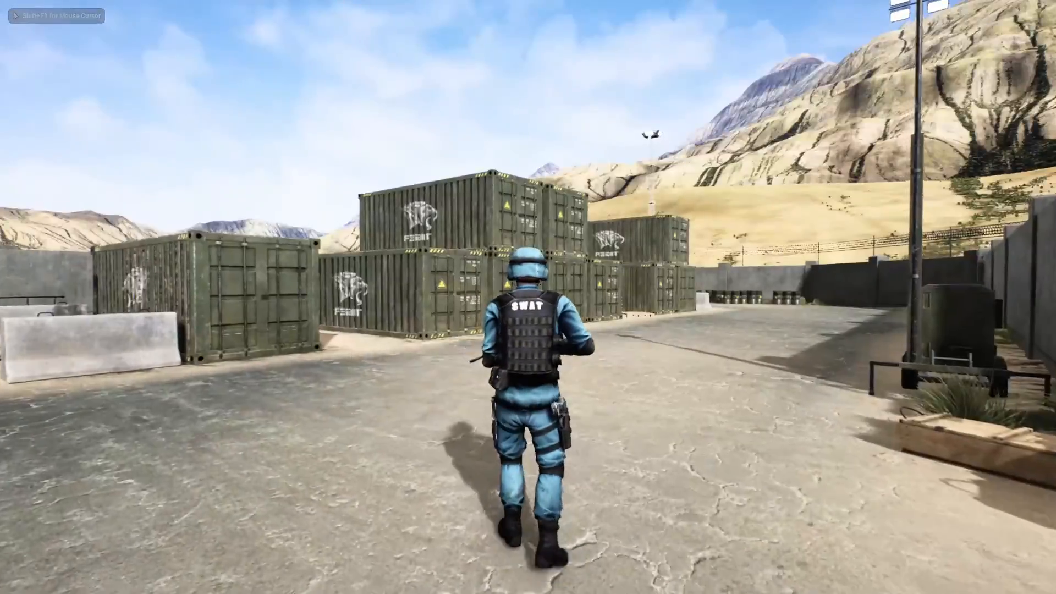
Play-test the level by walking up to the metal container and shooting at it, the concrete barrier and the guard room
{"action": "key", "text": "w"}
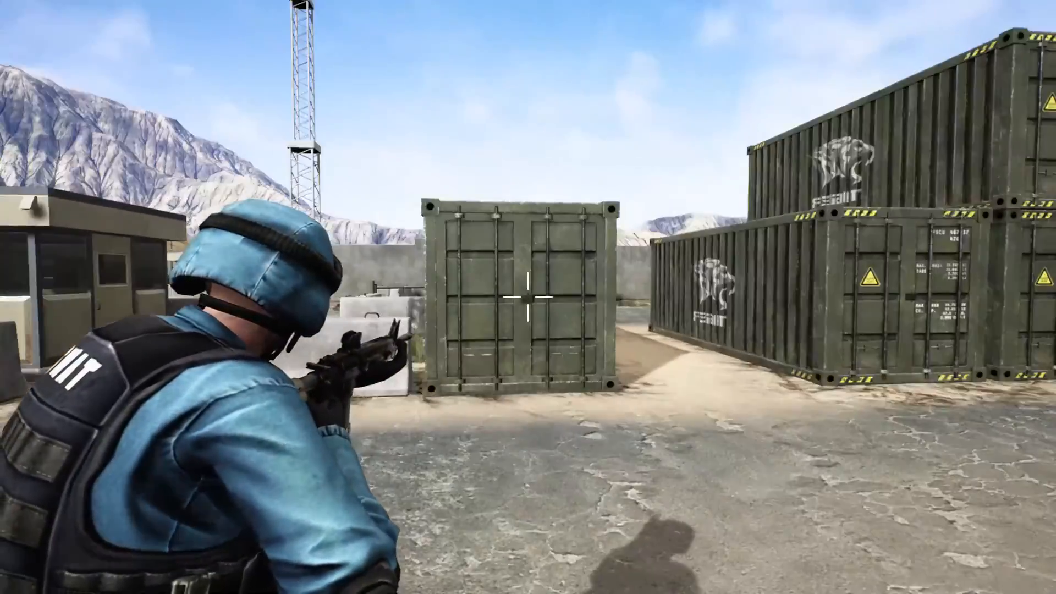
{"action": "key", "text": "w"}
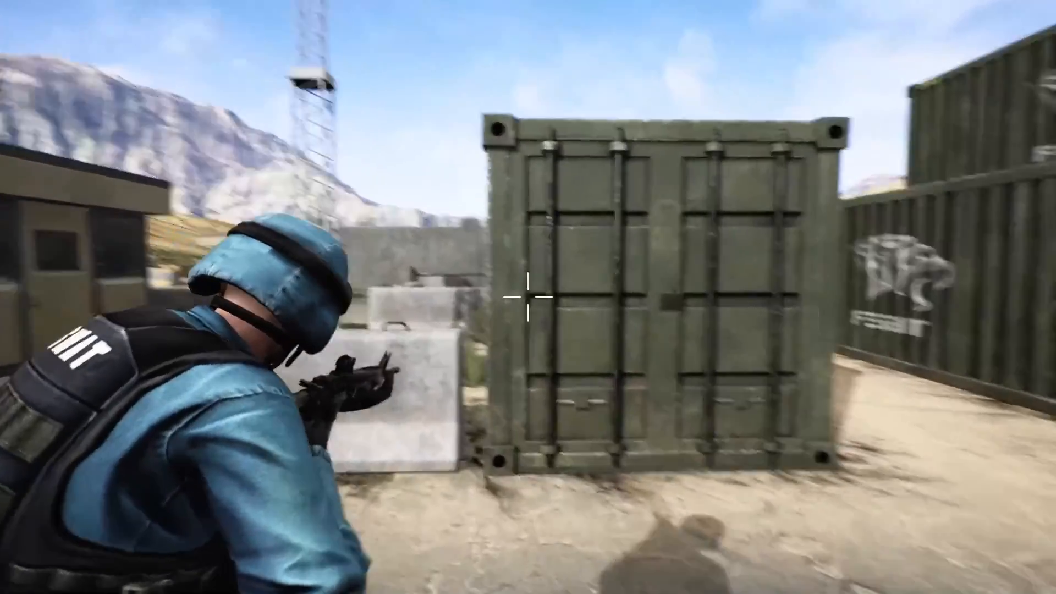
{"action": "left_click", "coordinate": [528, 297]}
{"action": "left_click", "coordinate": [529, 297]}
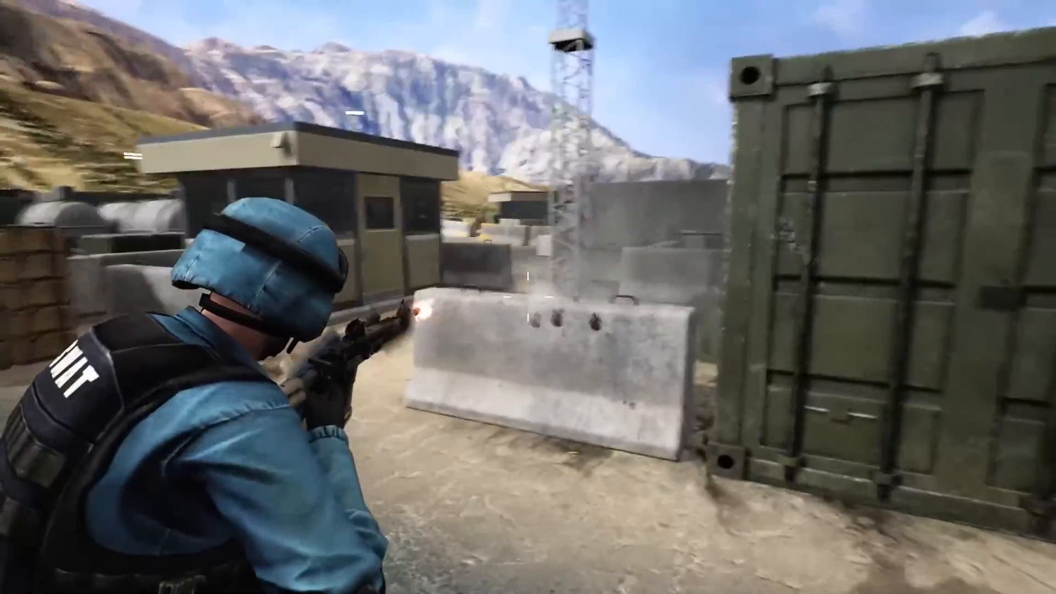
{"action": "left_click", "coordinate": [529, 297]}
{"action": "left_click", "coordinate": [528, 297]}
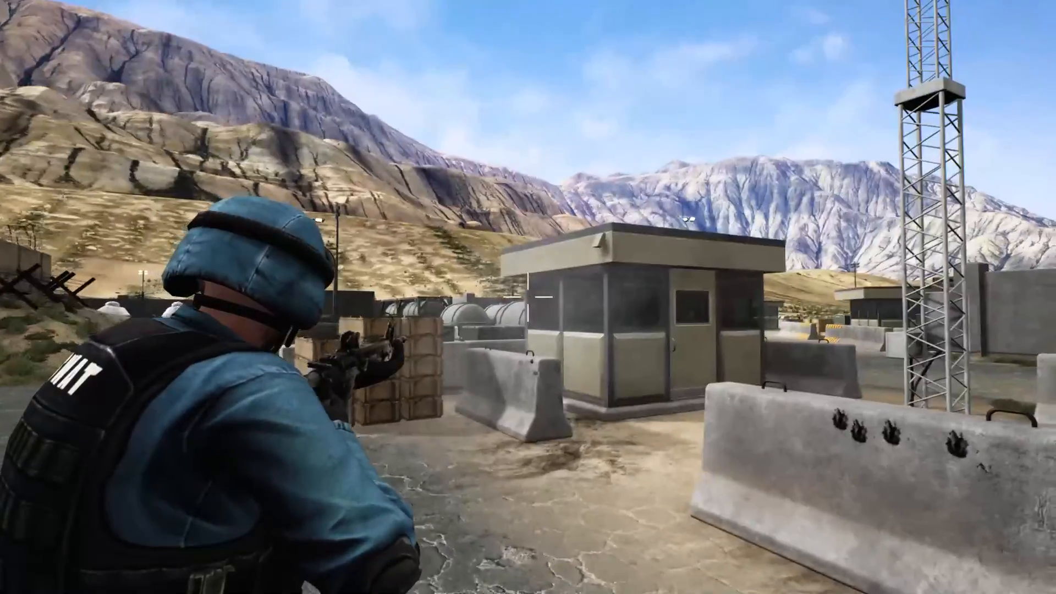
{"action": "left_click", "coordinate": [528, 297]}
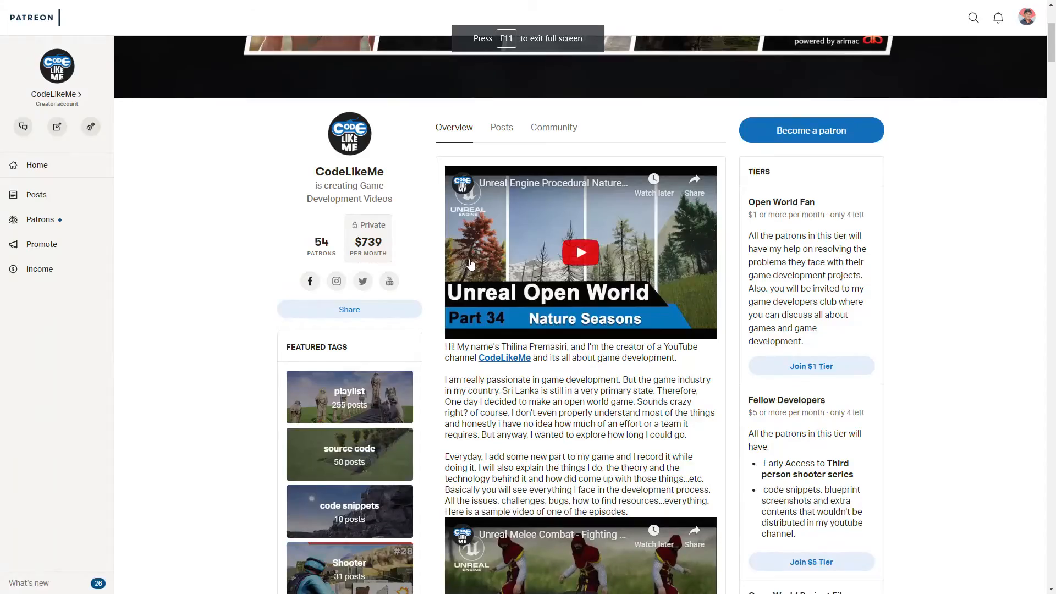
Look through the overview, membership tiers and recent posts on the CodeLikeMe Patreon page
{"action": "scroll", "coordinate": [576, 242], "scroll_direction": "down", "scroll_amount": 5}
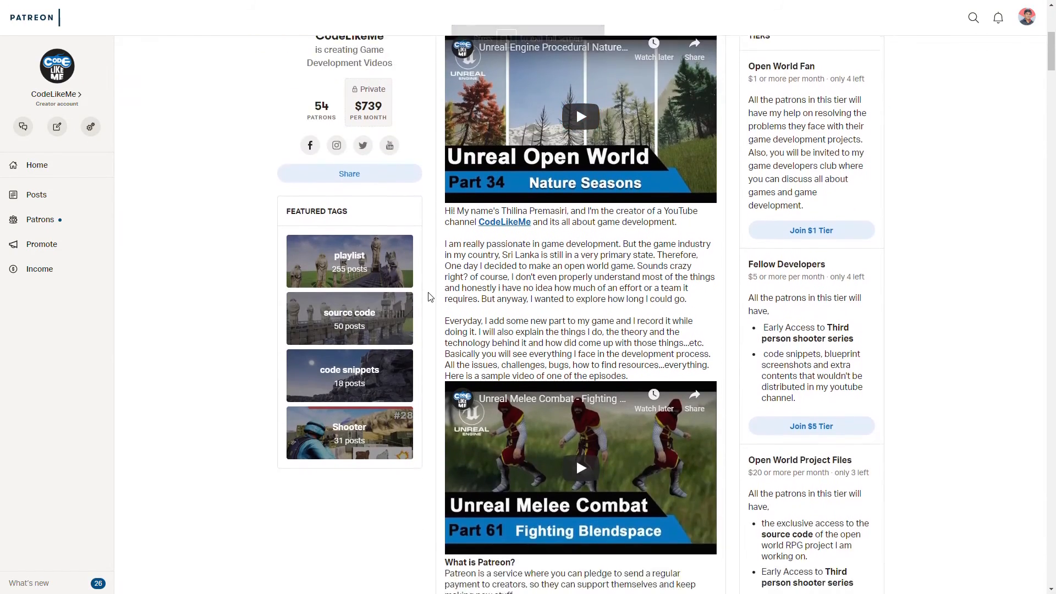
{"action": "scroll", "coordinate": [520, 297], "scroll_direction": "down", "scroll_amount": 15}
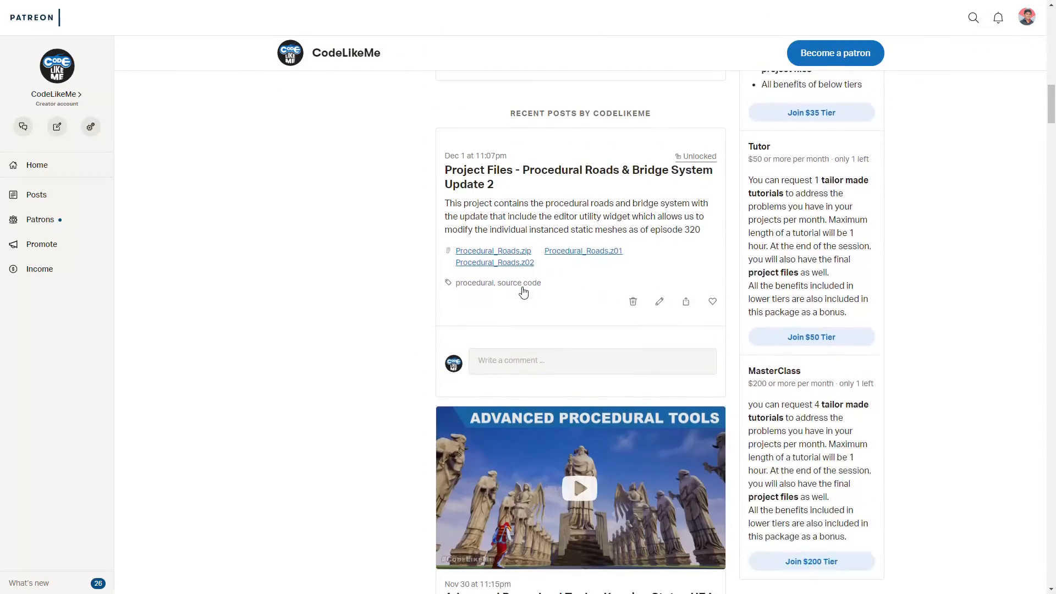
{"action": "scroll", "coordinate": [520, 295], "scroll_direction": "down", "scroll_amount": 9}
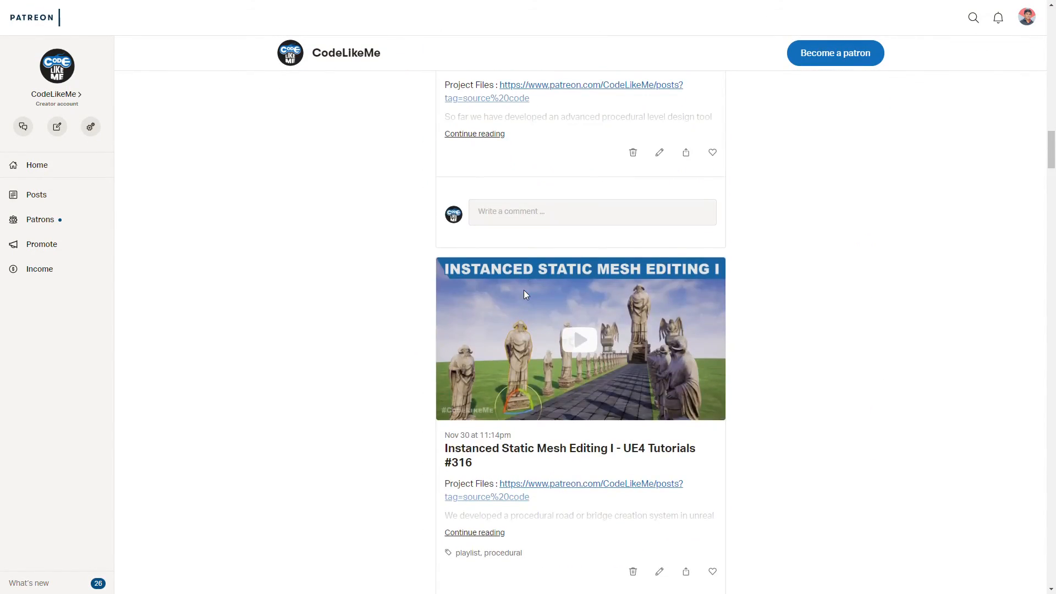
{"action": "left_click_drag", "start_coordinate": [1055, 145], "coordinate": [1030, 27]}
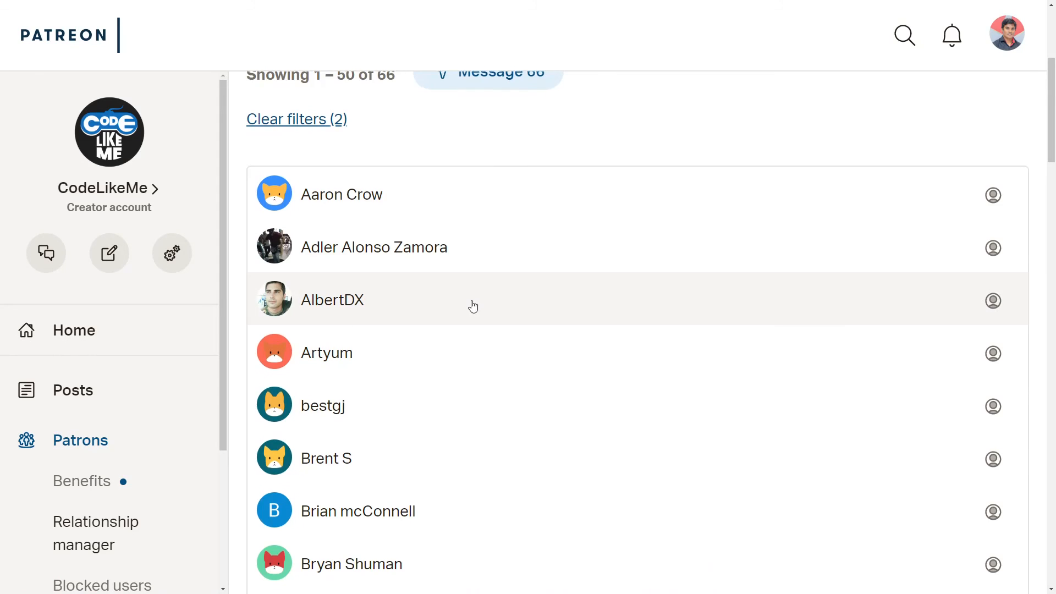
Look through both pages of the Patreon members list filtered to active, paid patrons
{"action": "scroll", "coordinate": [582, 381], "scroll_direction": "down", "scroll_amount": 2}
{"action": "scroll", "coordinate": [583, 381], "scroll_direction": "down", "scroll_amount": 20}
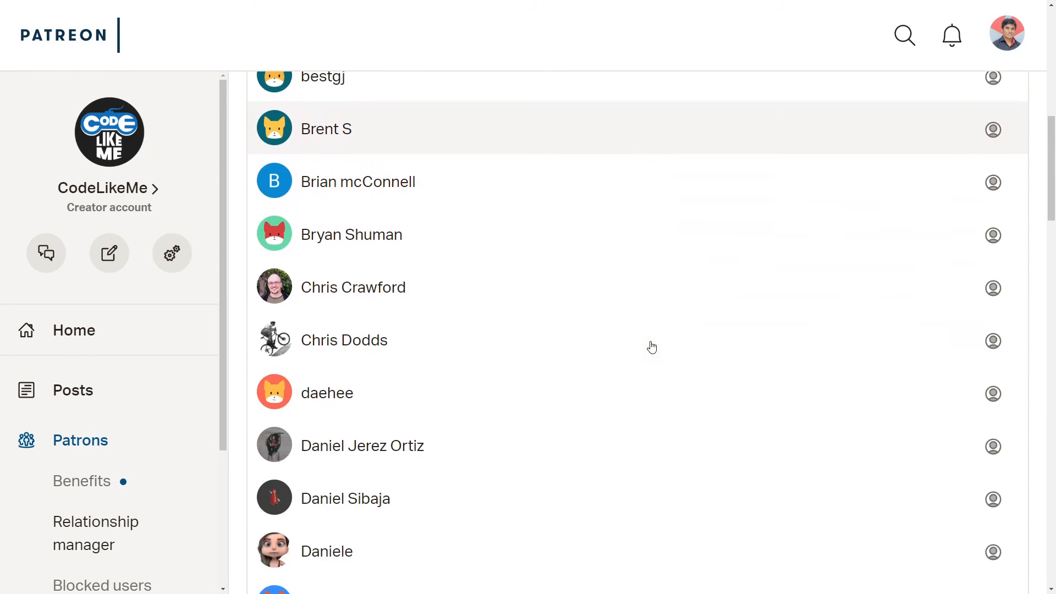
{"action": "scroll", "coordinate": [671, 369], "scroll_direction": "down", "scroll_amount": 18}
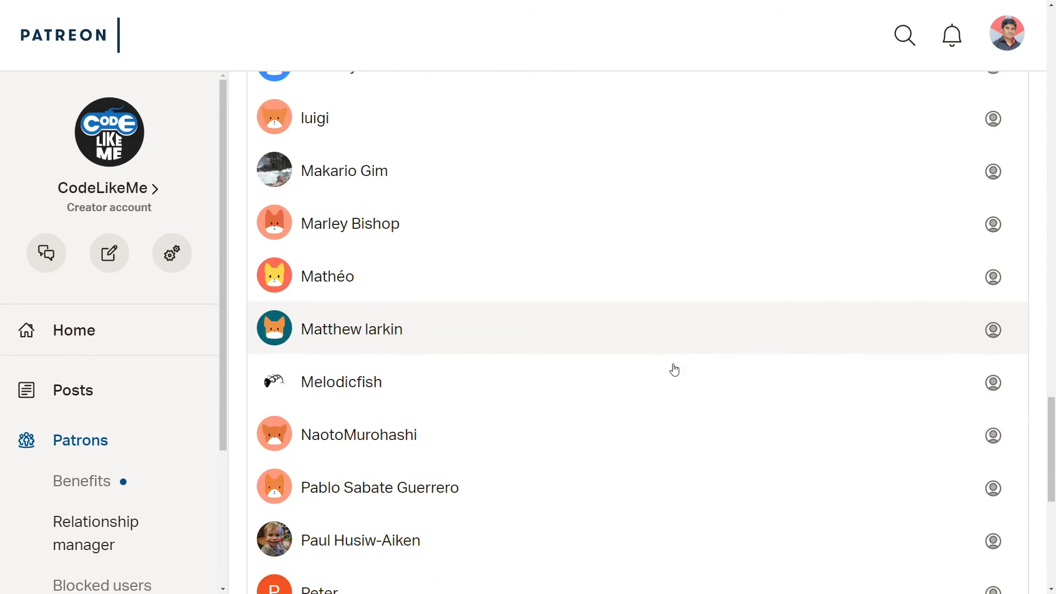
{"action": "left_click", "coordinate": [660, 528]}
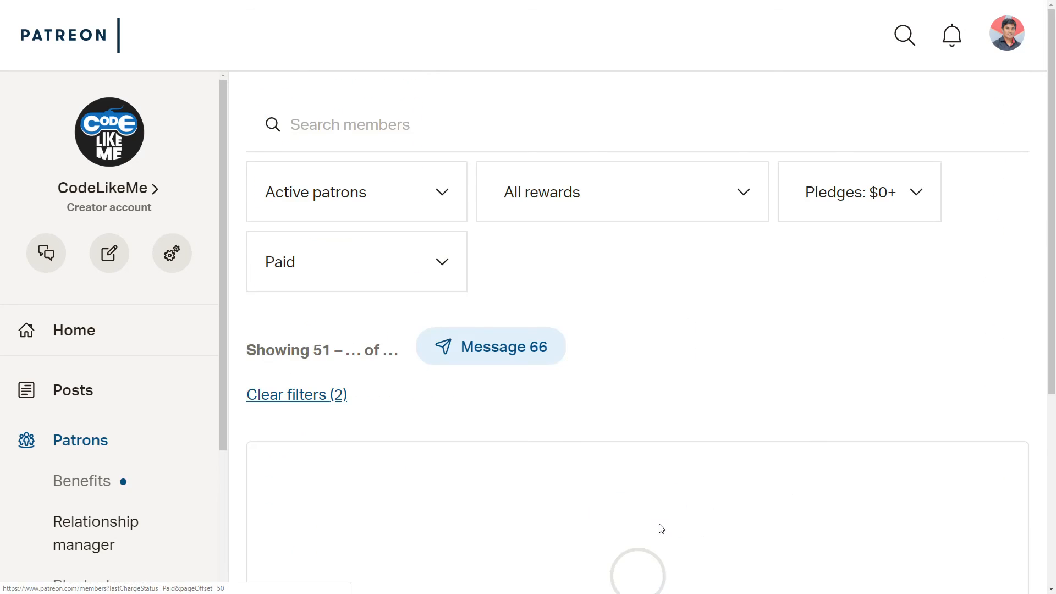
{"action": "scroll", "coordinate": [658, 412], "scroll_direction": "down", "scroll_amount": 7}
{"action": "scroll", "coordinate": [658, 413], "scroll_direction": "down", "scroll_amount": 9}
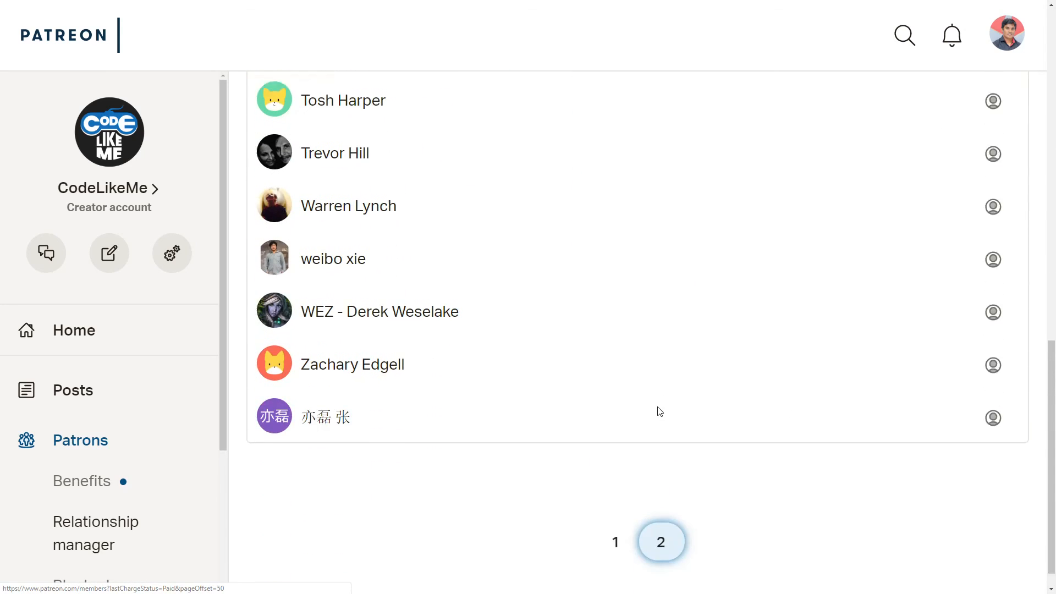
{"action": "scroll", "coordinate": [401, 370], "scroll_direction": "up", "scroll_amount": 2}
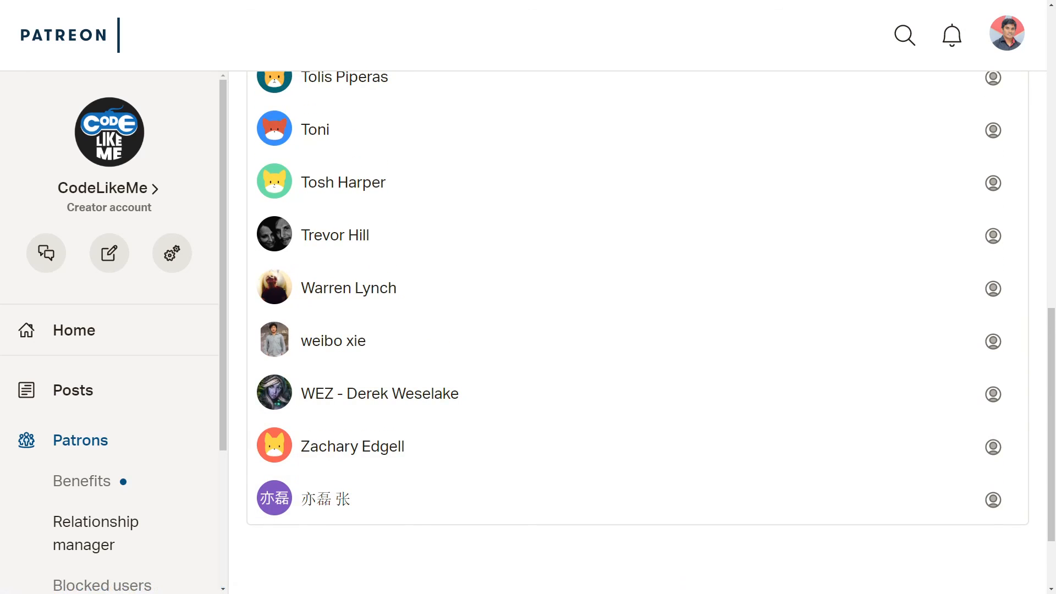